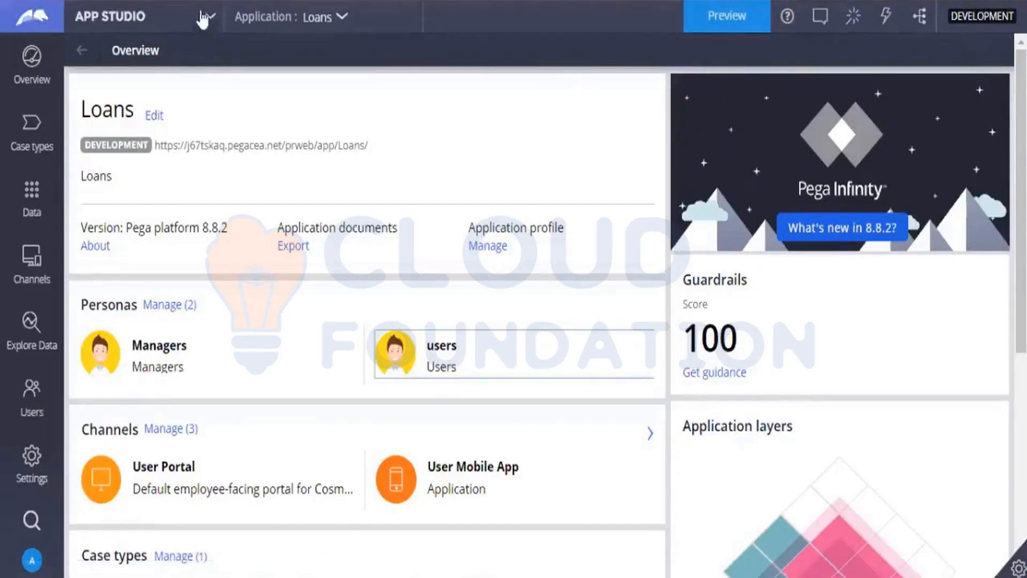
Switch to Dev Studio and list the Decision rule types among the application's records.
{"action": "left_click", "coordinate": [188, 24]}
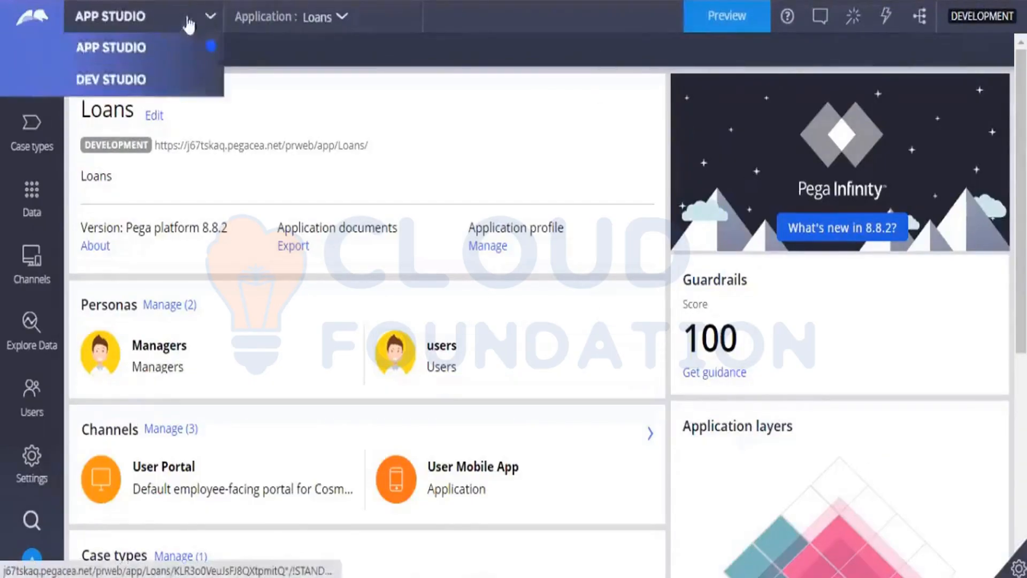
{"action": "left_click", "coordinate": [130, 89]}
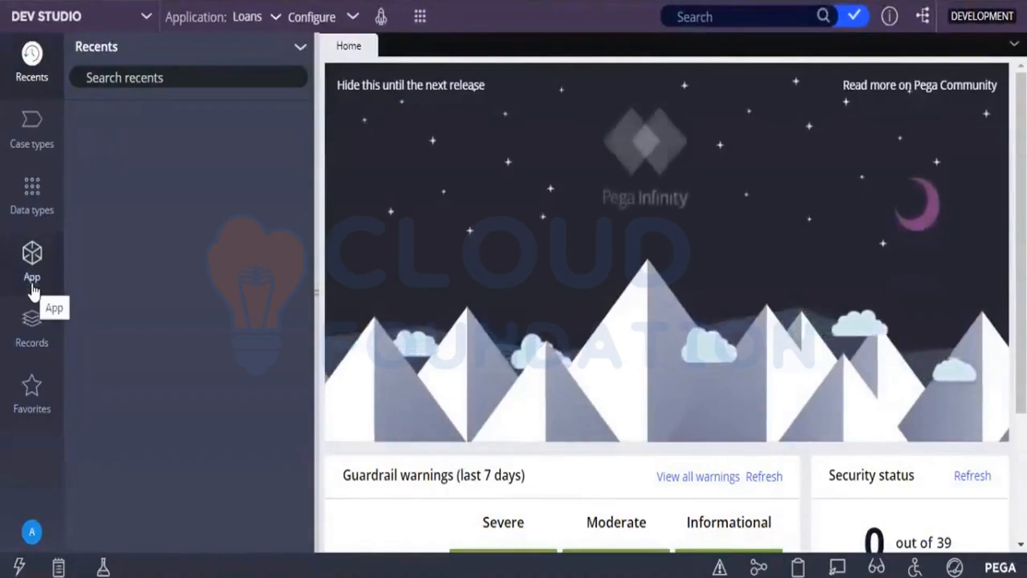
{"action": "left_click", "coordinate": [19, 351]}
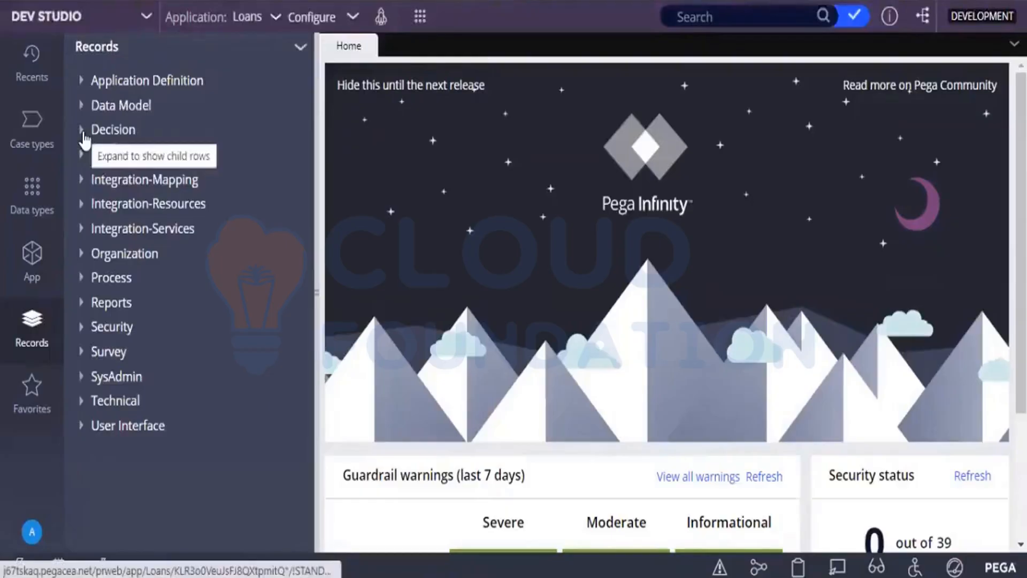
{"action": "left_click", "coordinate": [84, 135]}
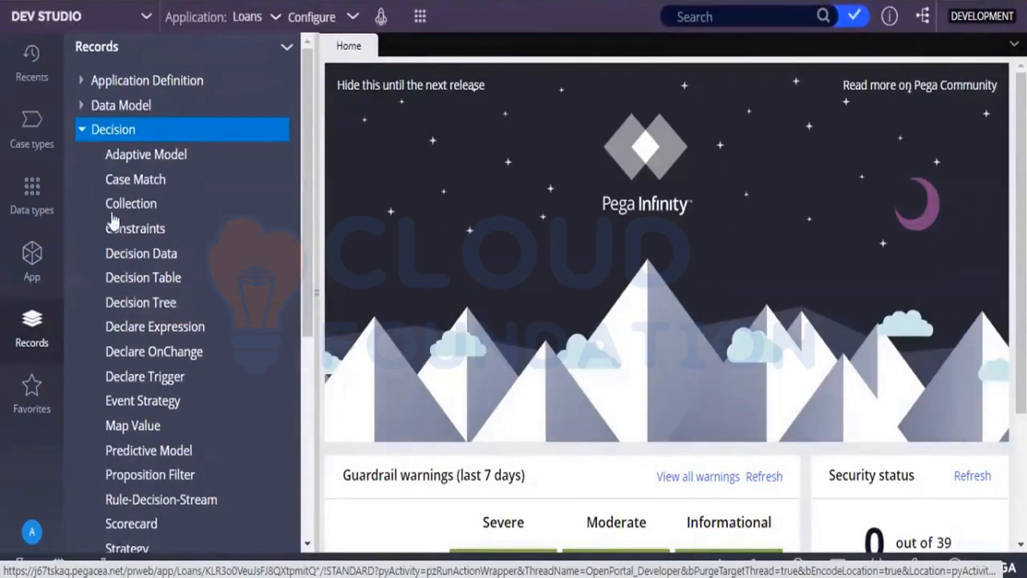
Start a new Decision Table rule in the LoanRequest class of the Loans application.
{"action": "left_click", "coordinate": [31, 275]}
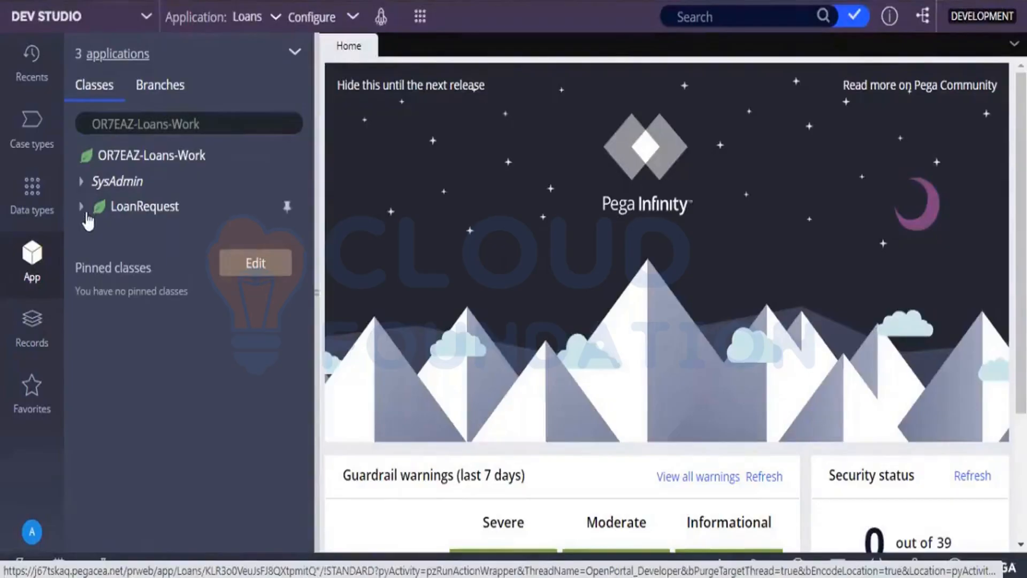
{"action": "left_click", "coordinate": [80, 209]}
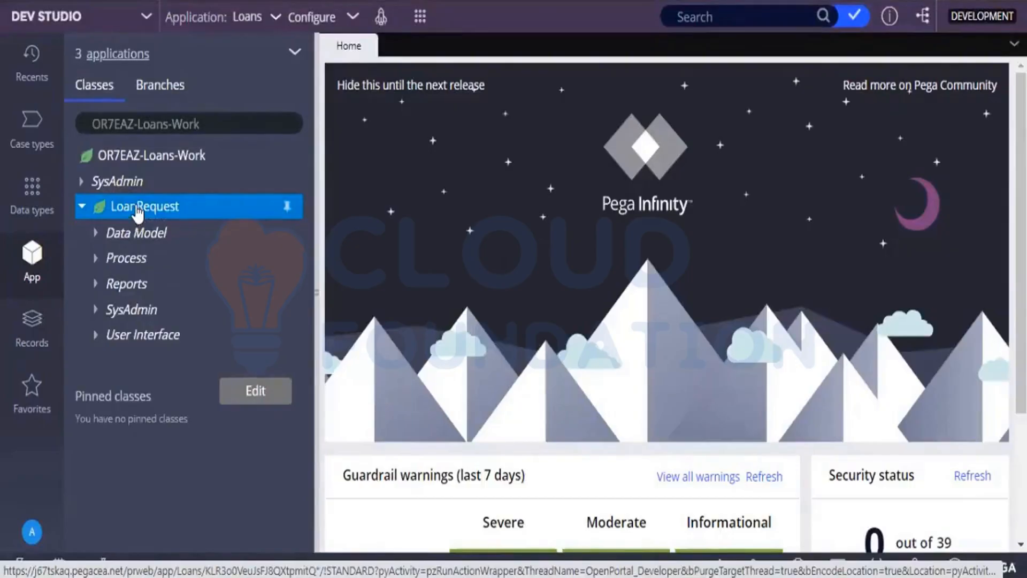
{"action": "right_click", "coordinate": [138, 213]}
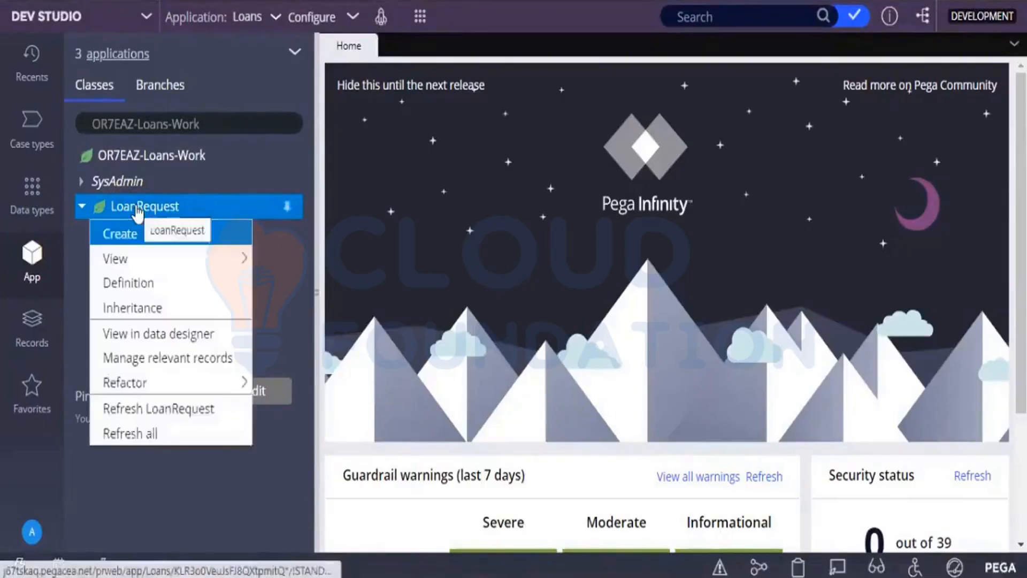
{"action": "mouse_move", "coordinate": [133, 235]}
{"action": "mouse_move", "coordinate": [359, 276]}
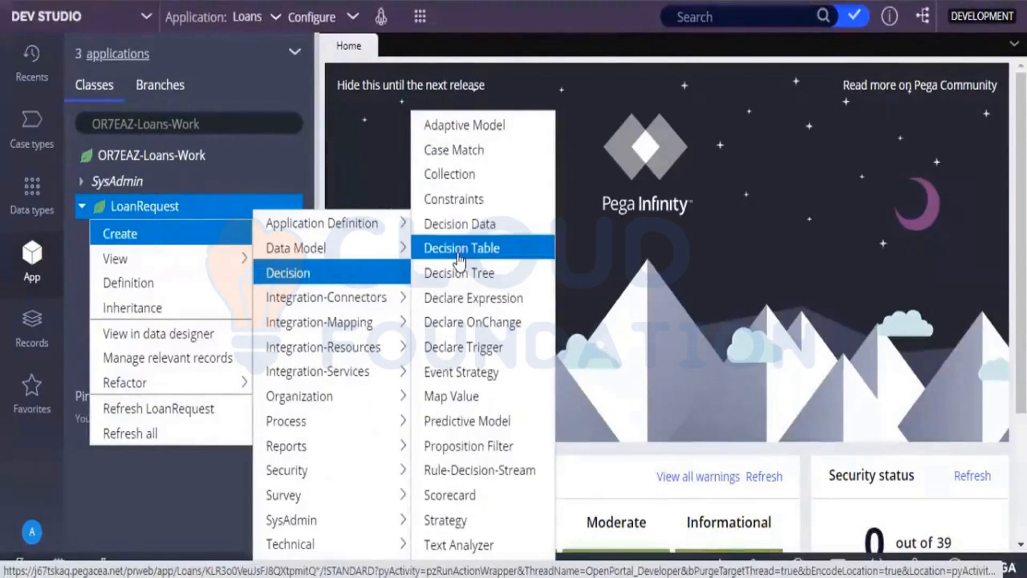
{"action": "left_click", "coordinate": [458, 256]}
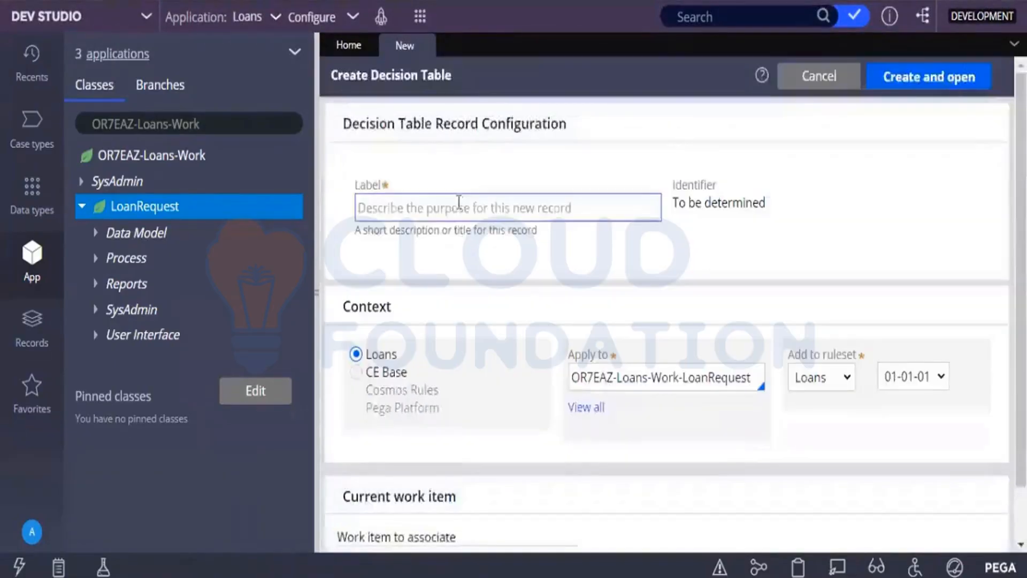
Label the new decision table "Loan Interest Calculator", then create and open it.
{"action": "left_click", "coordinate": [459, 207]}
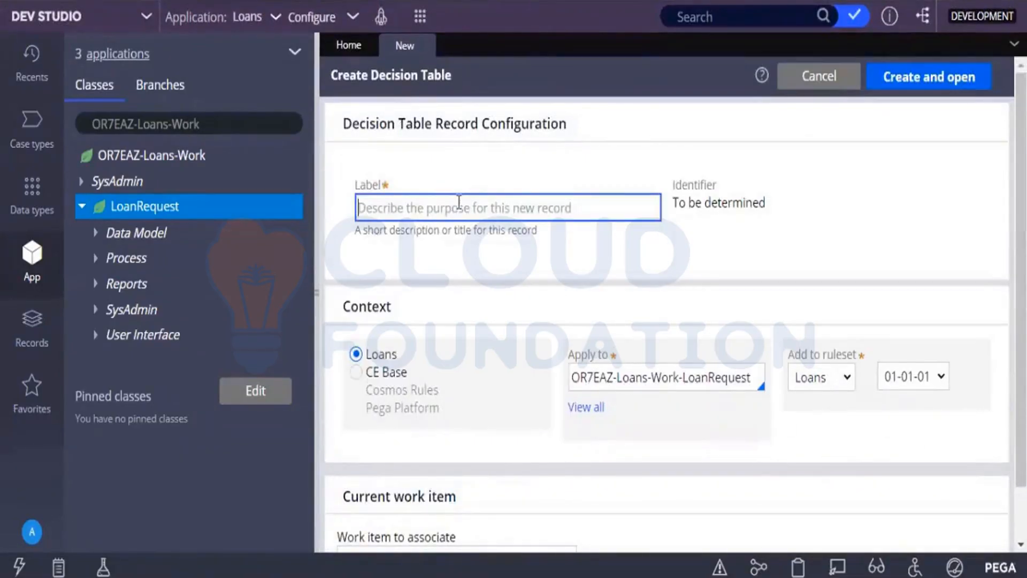
{"action": "type", "text": "Interest"}
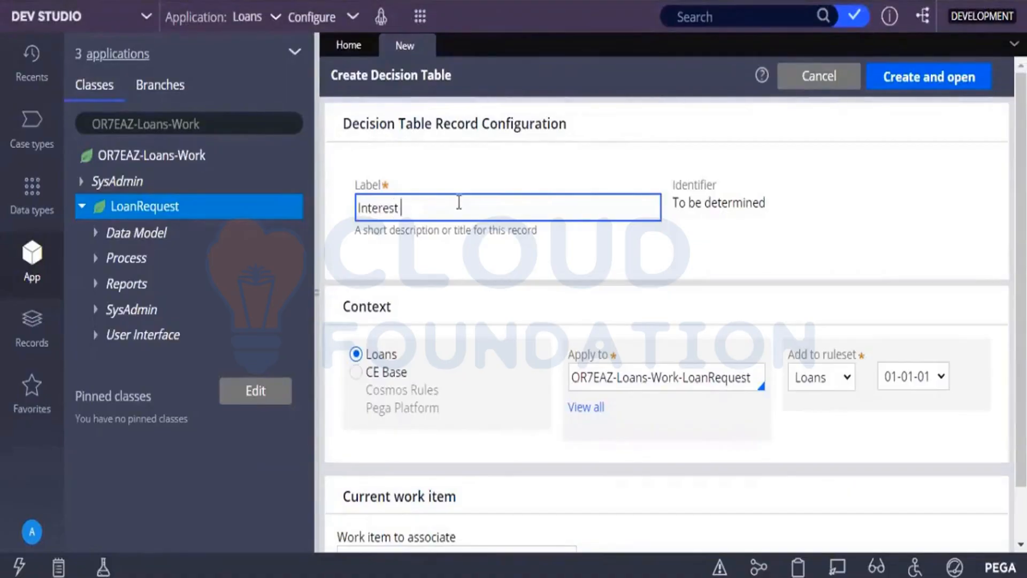
{"action": "key", "text": "Home"}
{"action": "type", "text": "Loan"}
{"action": "key", "text": "End"}
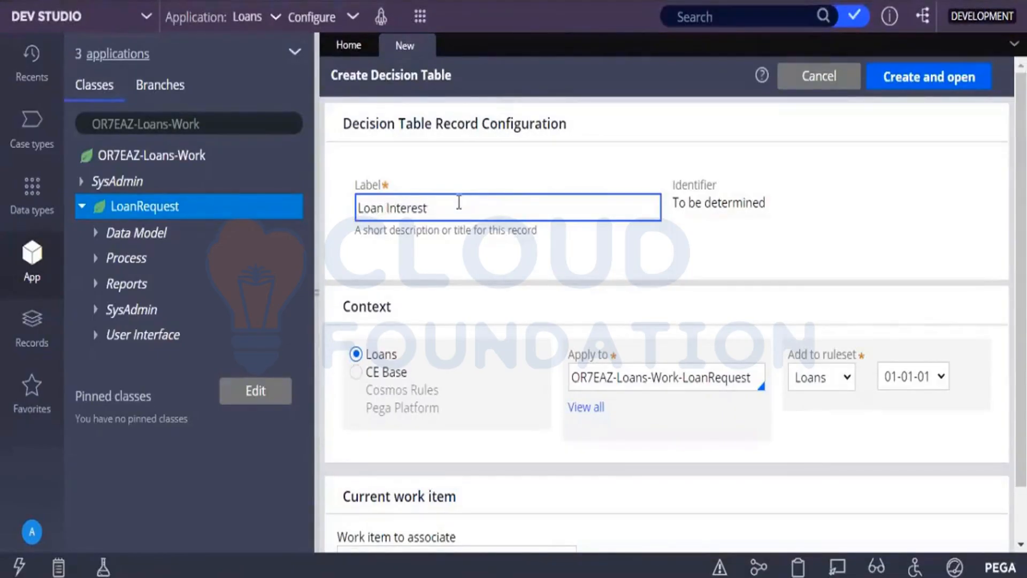
{"action": "type", "text": "Calculator"}
{"action": "left_click", "coordinate": [882, 76]}
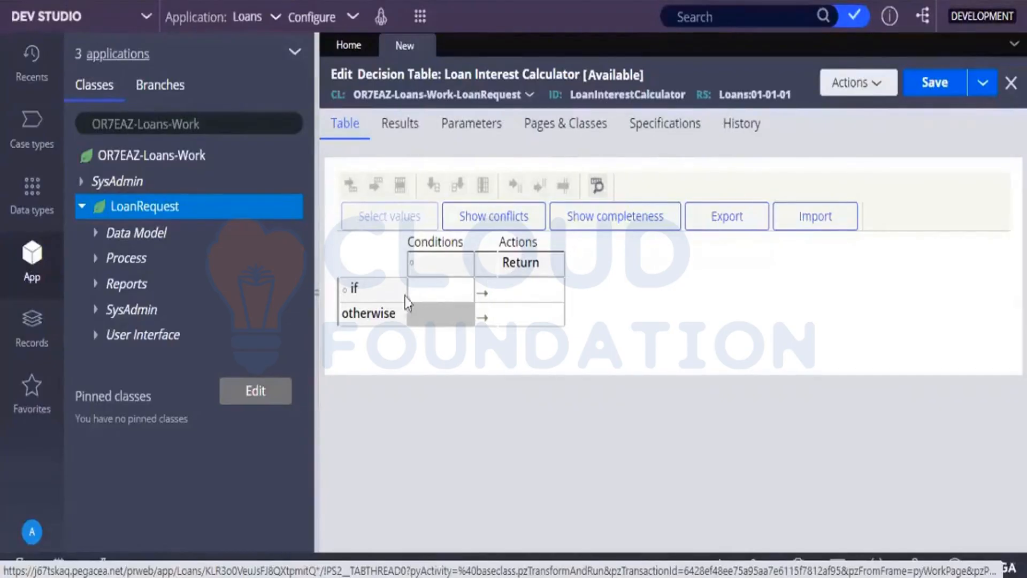
Assign the CreditScore property to the first condition column and label it "Cibil Score".
{"action": "left_click", "coordinate": [427, 268]}
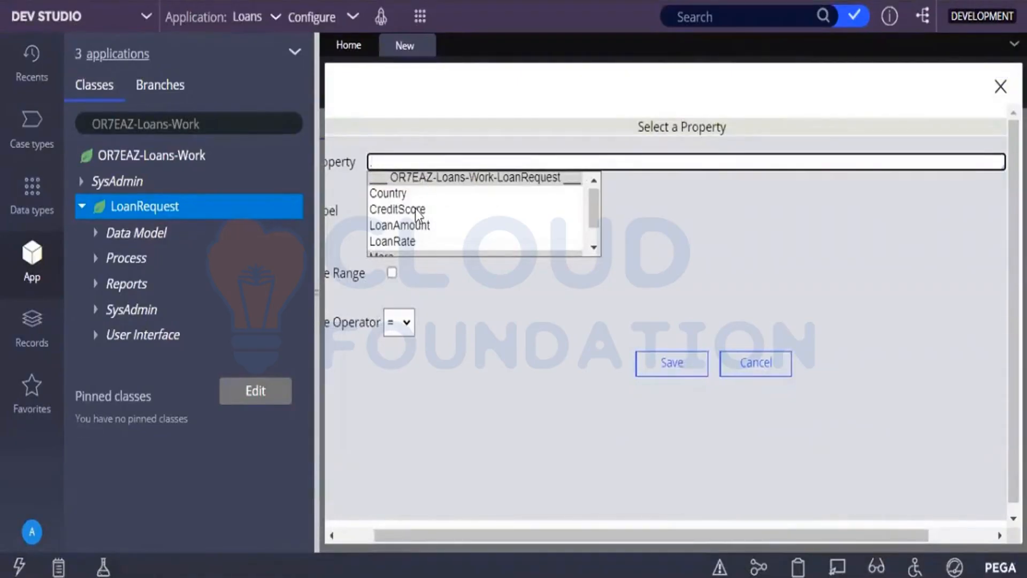
{"action": "left_click", "coordinate": [415, 209]}
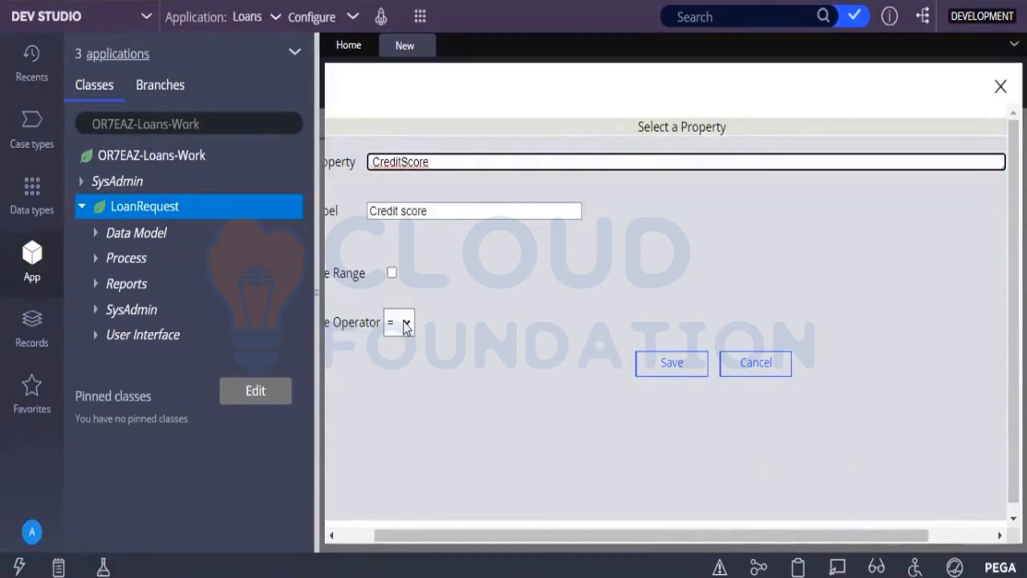
{"action": "left_click", "coordinate": [431, 211]}
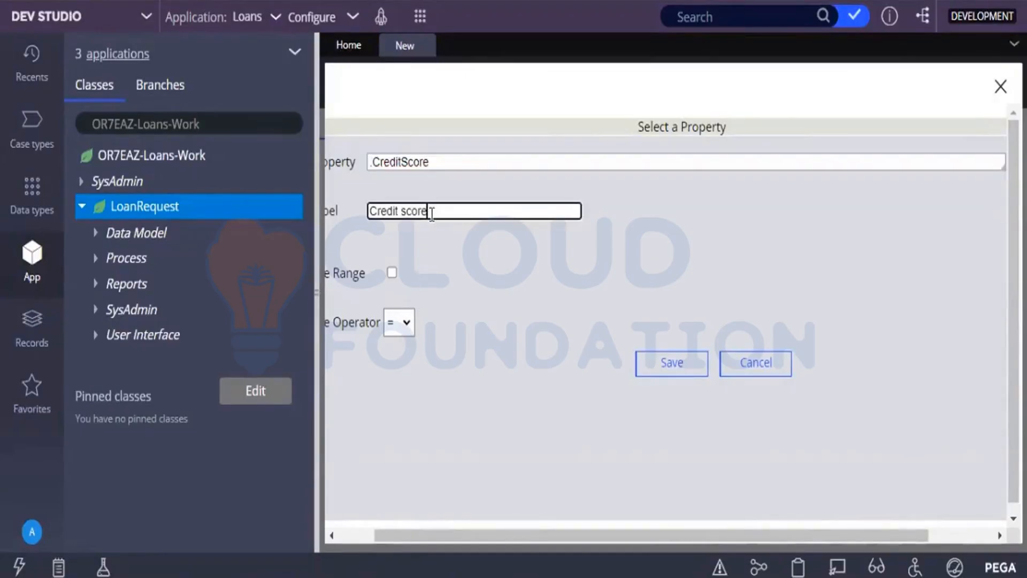
{"action": "key", "text": "BackSpace"}
{"action": "key", "text": "BackSpace"}
{"action": "key", "text": "BackSpace"}
{"action": "key", "text": "BackSpace"}
{"action": "key", "text": "BackSpace"}
{"action": "key", "text": "BackSpace"}
{"action": "key", "text": "BackSpace"}
{"action": "key", "text": "BackSpace"}
{"action": "key", "text": "BackSpace"}
{"action": "key", "text": "BackSpace"}
{"action": "key", "text": "BackSpace"}
{"action": "key", "text": "BackSpace"}
{"action": "type", "text": "Cibil Score"}
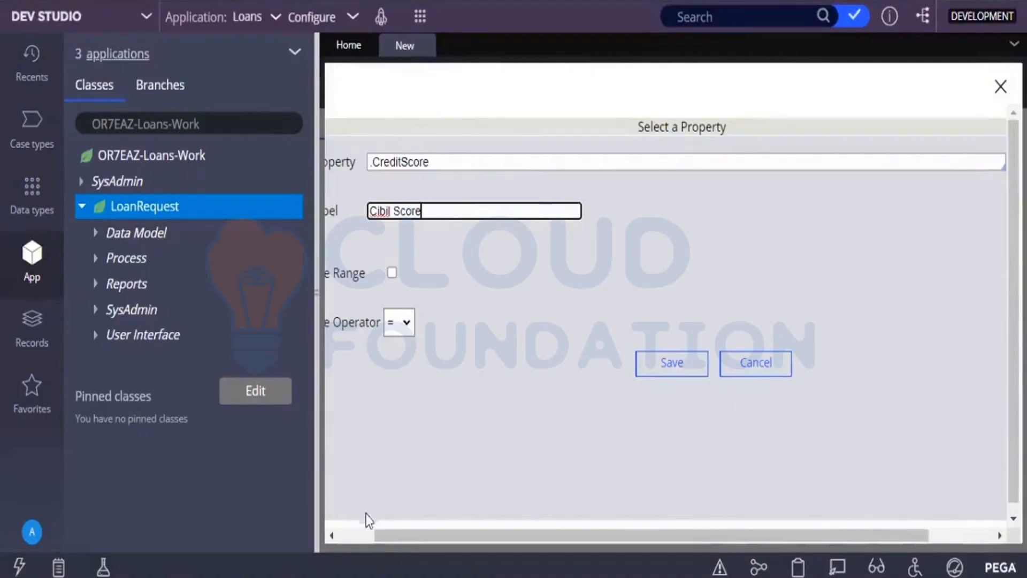
Set the Cibil Score condition's operator to >, apply it and save the decision table.
{"action": "left_click", "coordinate": [357, 535]}
{"action": "left_click", "coordinate": [437, 316]}
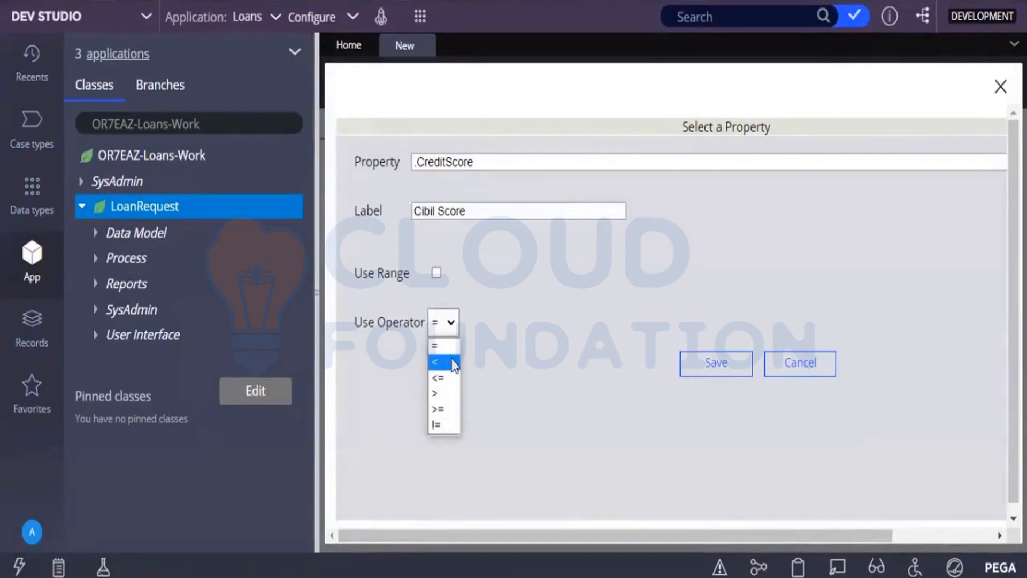
{"action": "left_click", "coordinate": [438, 382]}
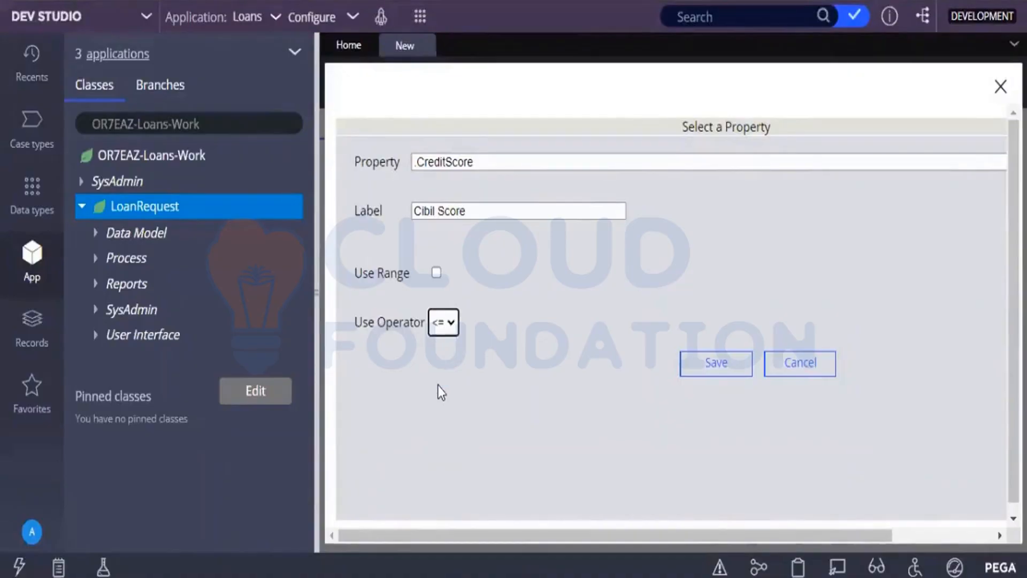
{"action": "left_click", "coordinate": [445, 323]}
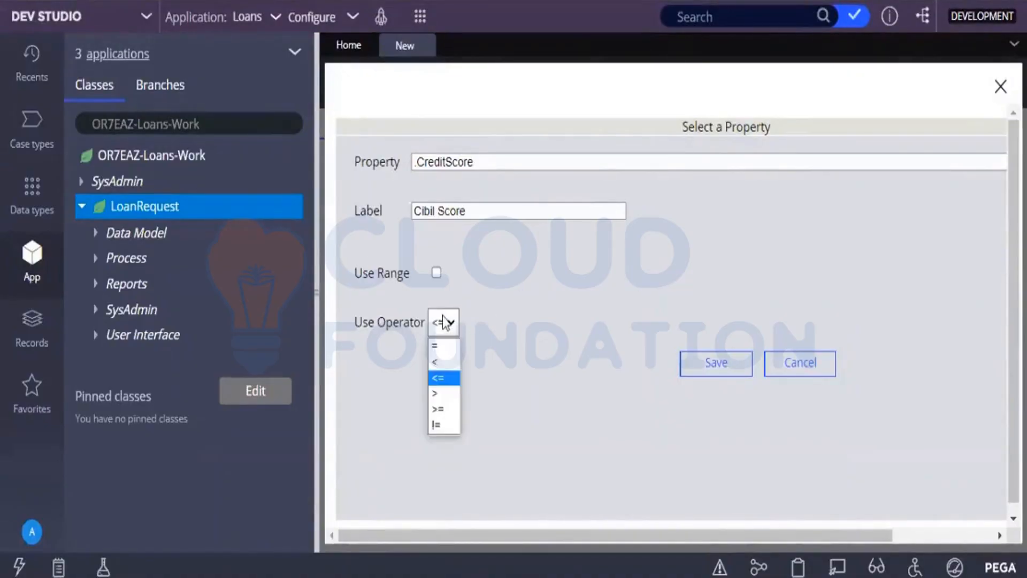
{"action": "left_click", "coordinate": [445, 394]}
{"action": "left_click", "coordinate": [720, 368]}
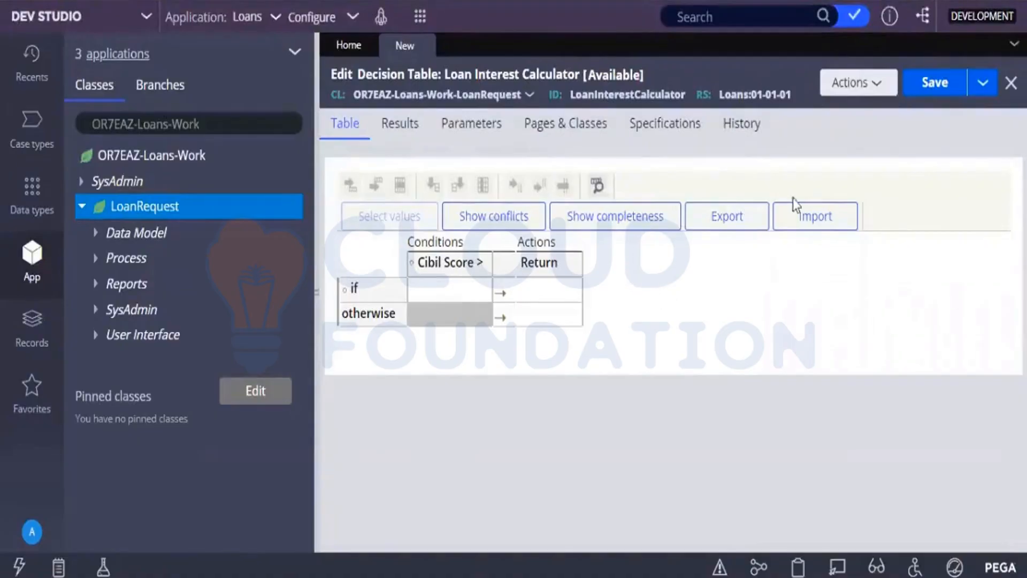
{"action": "left_click", "coordinate": [946, 84]}
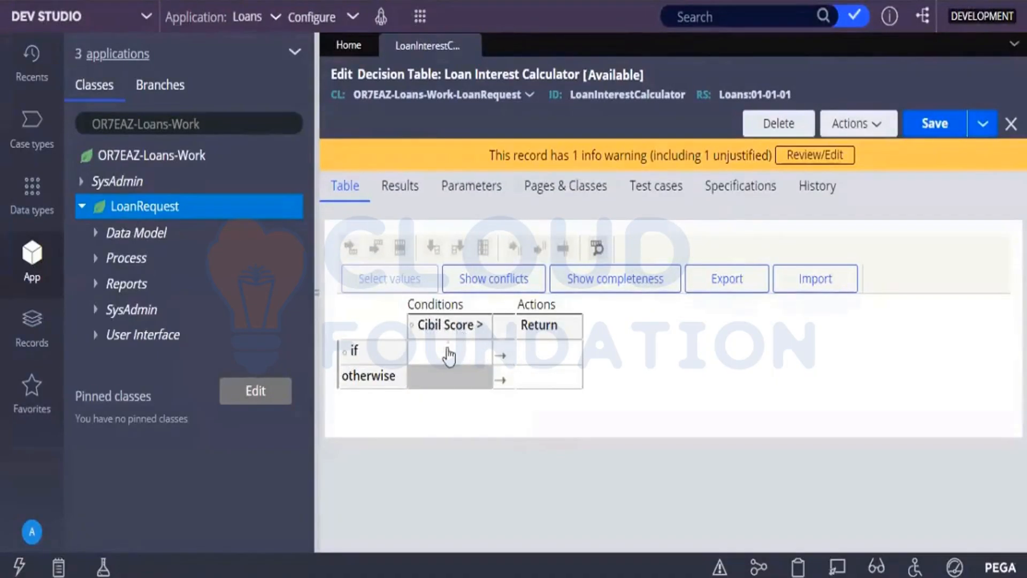
Add a second condition column after Cibil Score using the LoanAmount property with the > operator.
{"action": "left_click", "coordinate": [449, 353]}
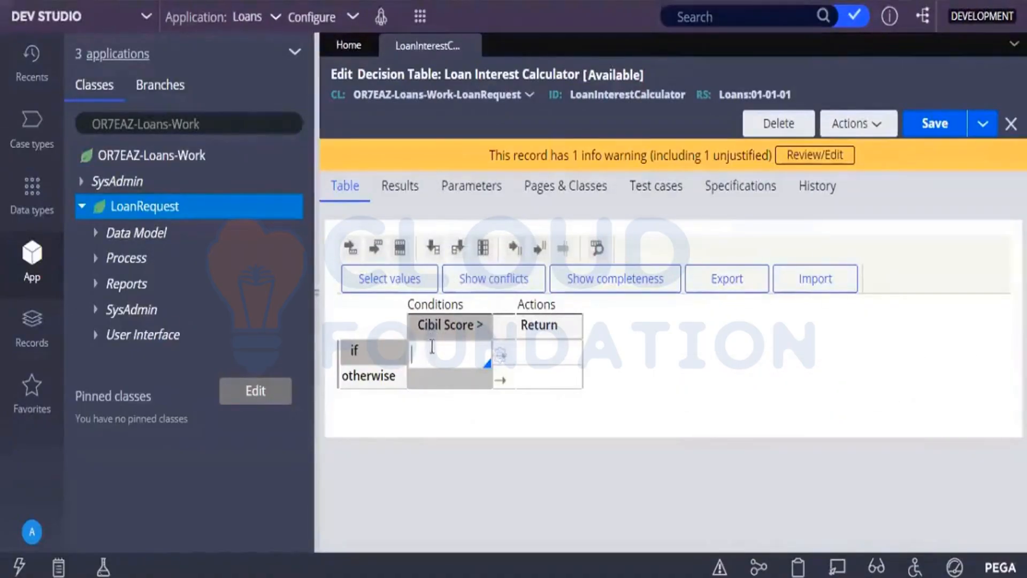
{"action": "left_click", "coordinate": [457, 255]}
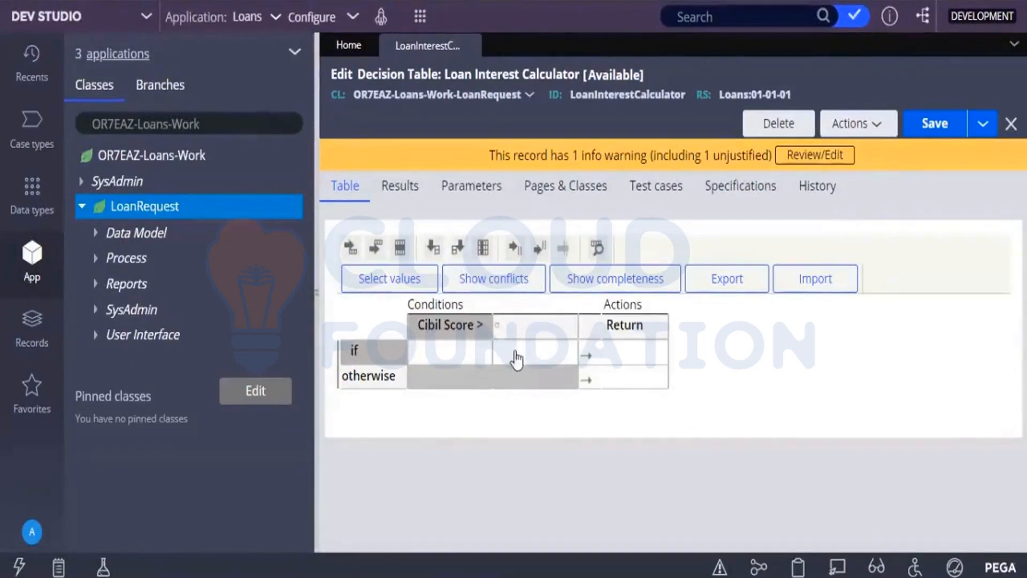
{"action": "left_click", "coordinate": [508, 325]}
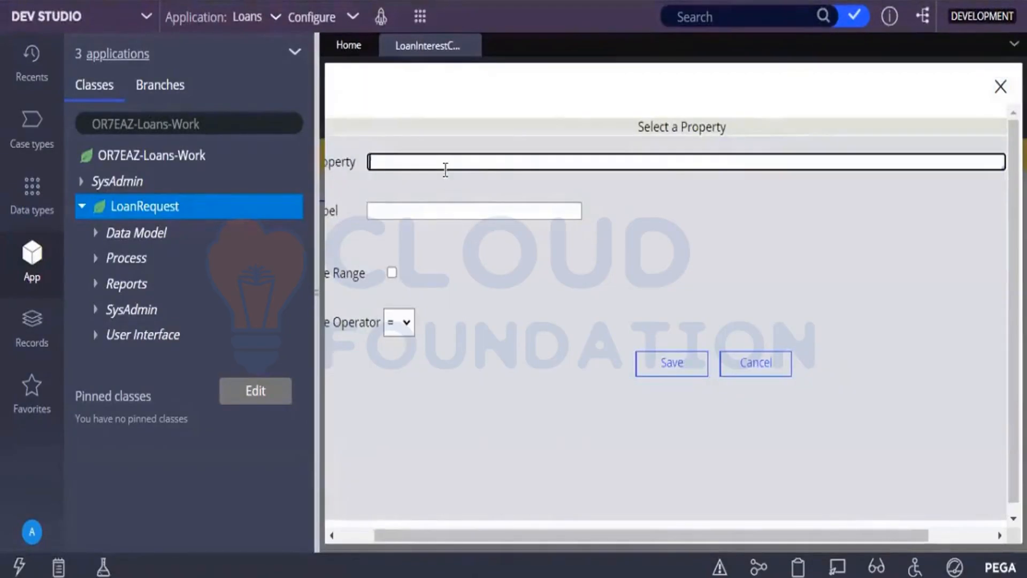
{"action": "left_click", "coordinate": [445, 165]}
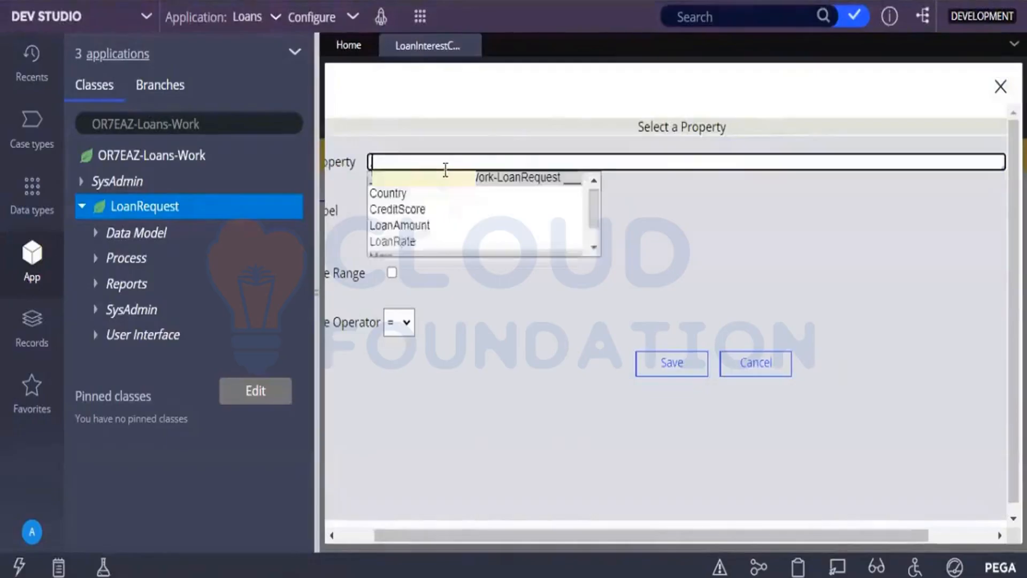
{"action": "left_click", "coordinate": [405, 226]}
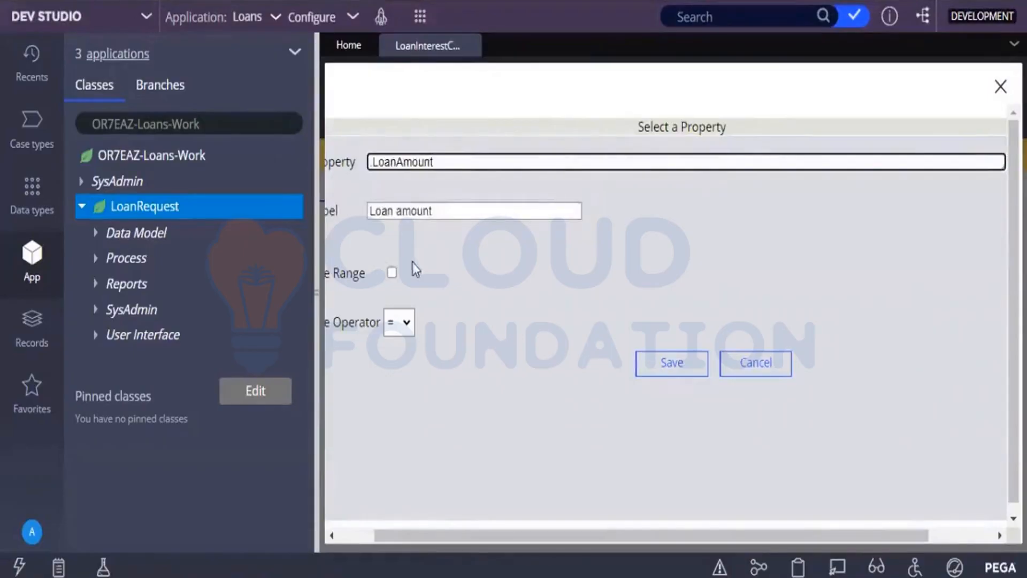
{"action": "left_click", "coordinate": [403, 323]}
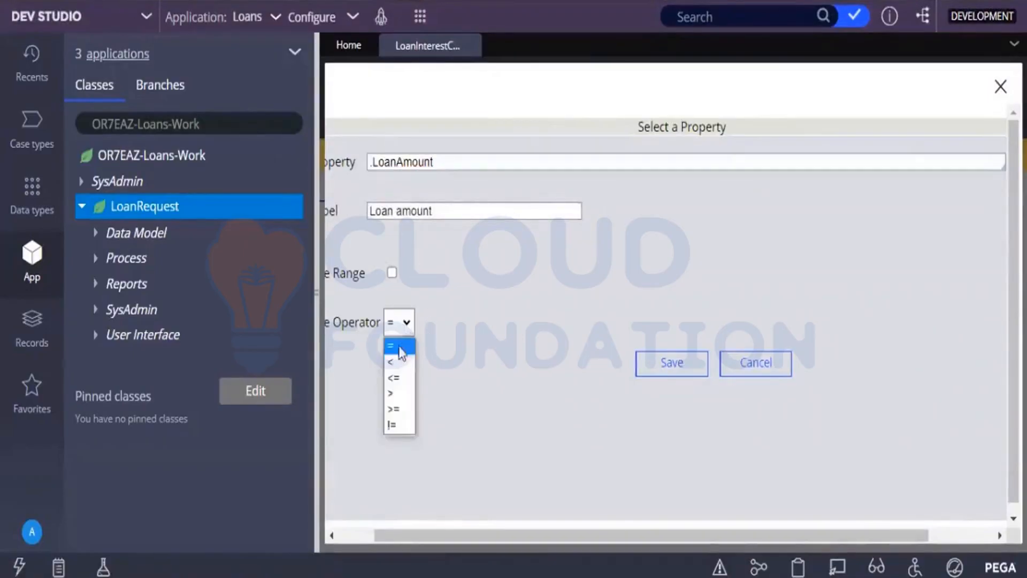
{"action": "left_click", "coordinate": [392, 393]}
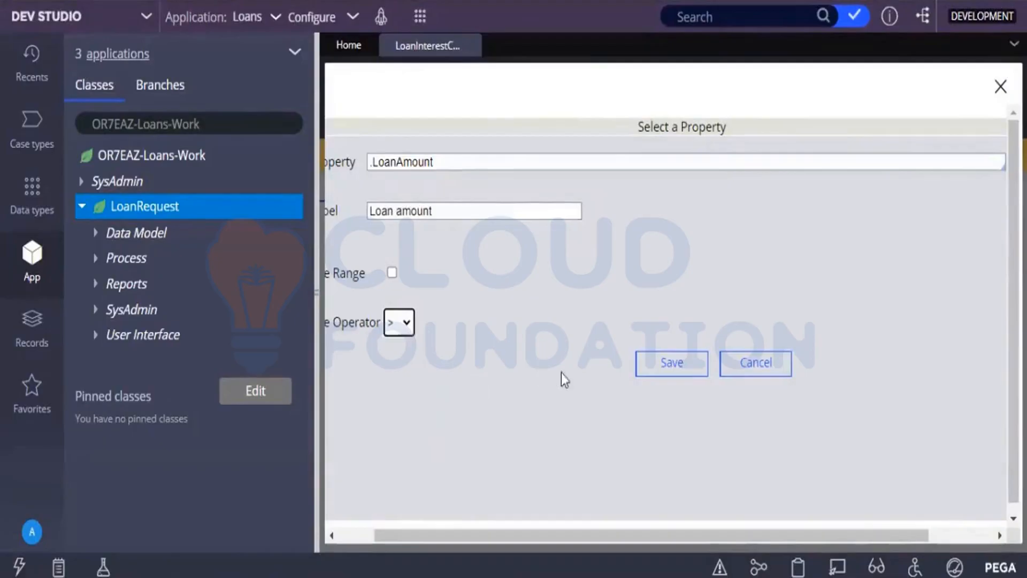
{"action": "left_click", "coordinate": [678, 368]}
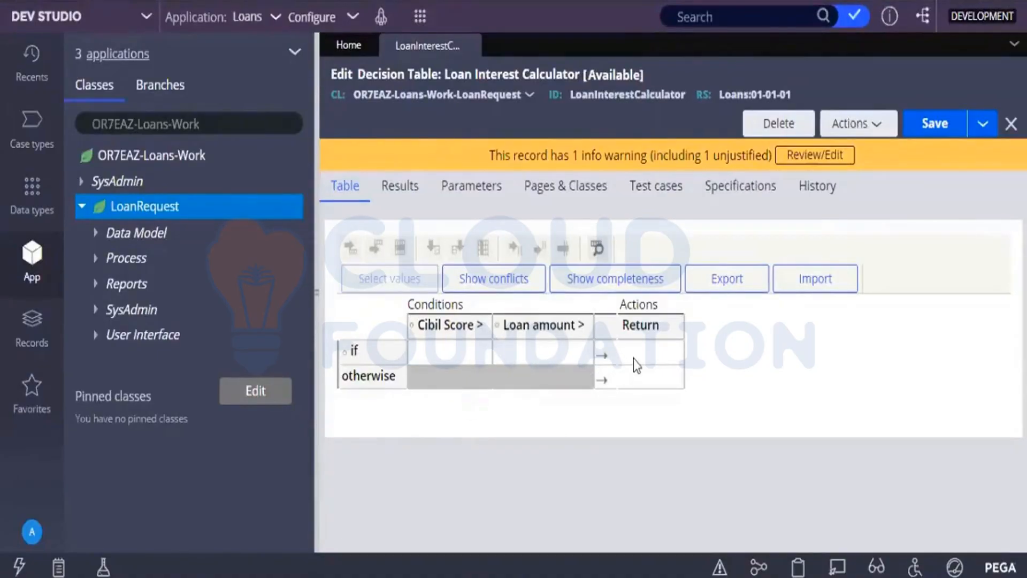
Insert five else-if rows below the first if row of the decision table.
{"action": "left_click", "coordinate": [459, 349]}
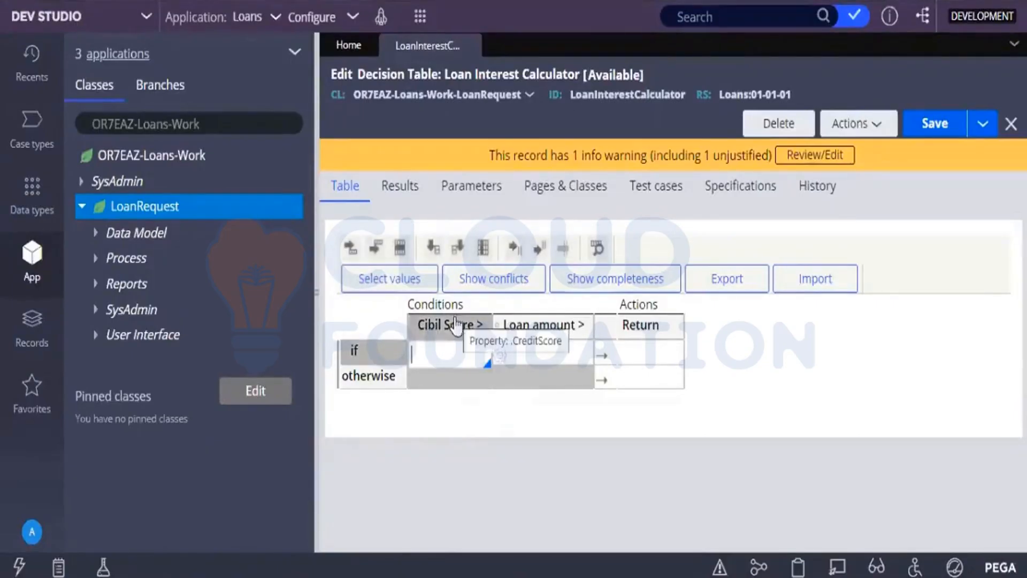
{"action": "left_click", "coordinate": [379, 248]}
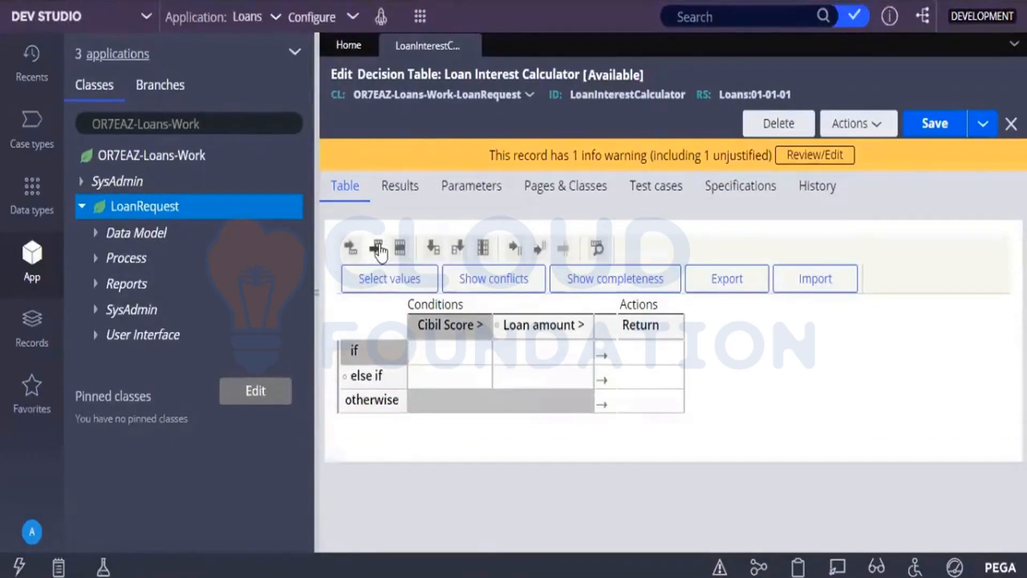
{"action": "left_click", "coordinate": [378, 248]}
{"action": "left_click", "coordinate": [378, 248]}
{"action": "left_click", "coordinate": [378, 248]}
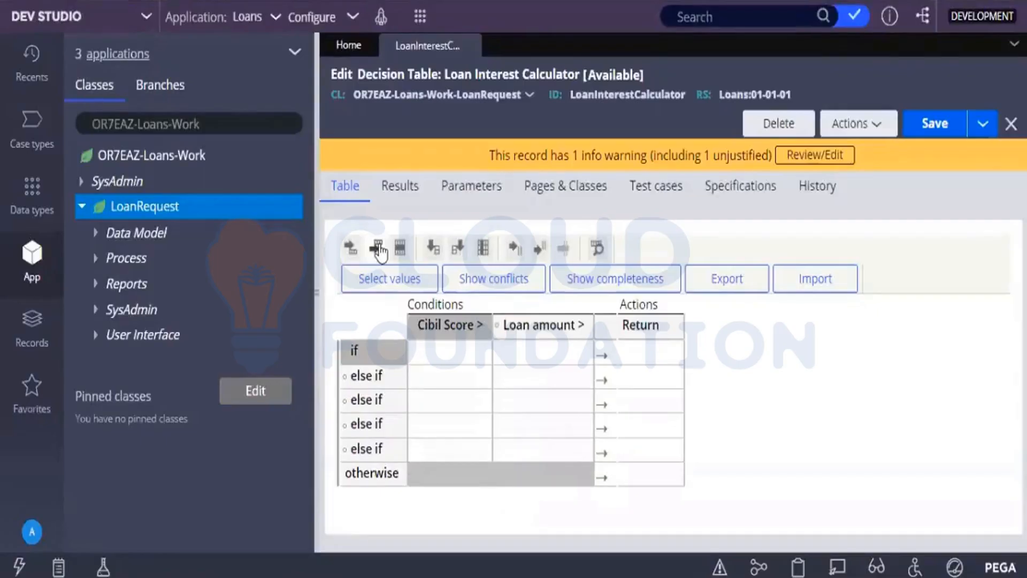
{"action": "left_click", "coordinate": [379, 248]}
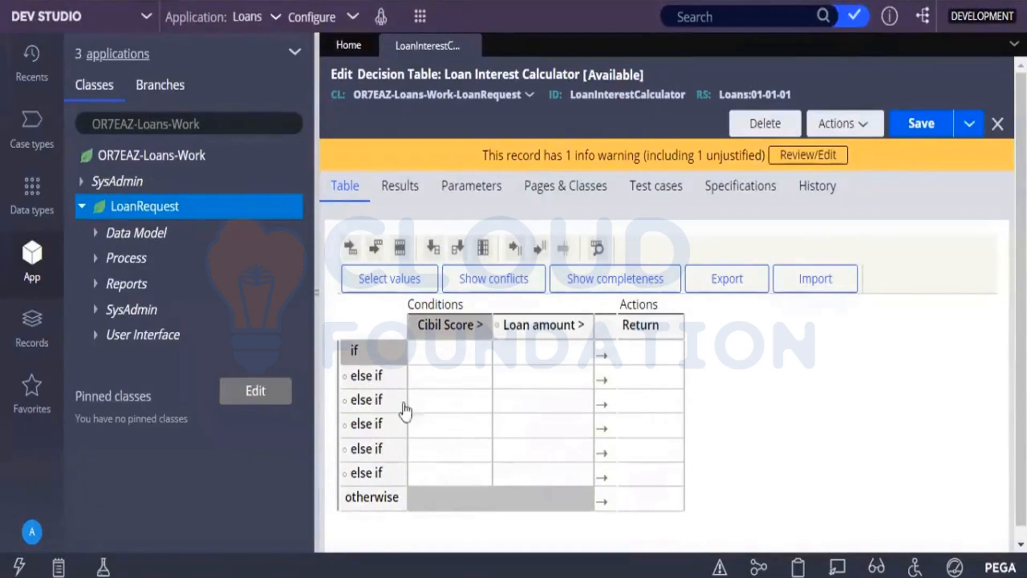
Fill the if row's conditions with a Cibil Score of 800 and a Loan amount of 50000.
{"action": "left_click", "coordinate": [431, 354]}
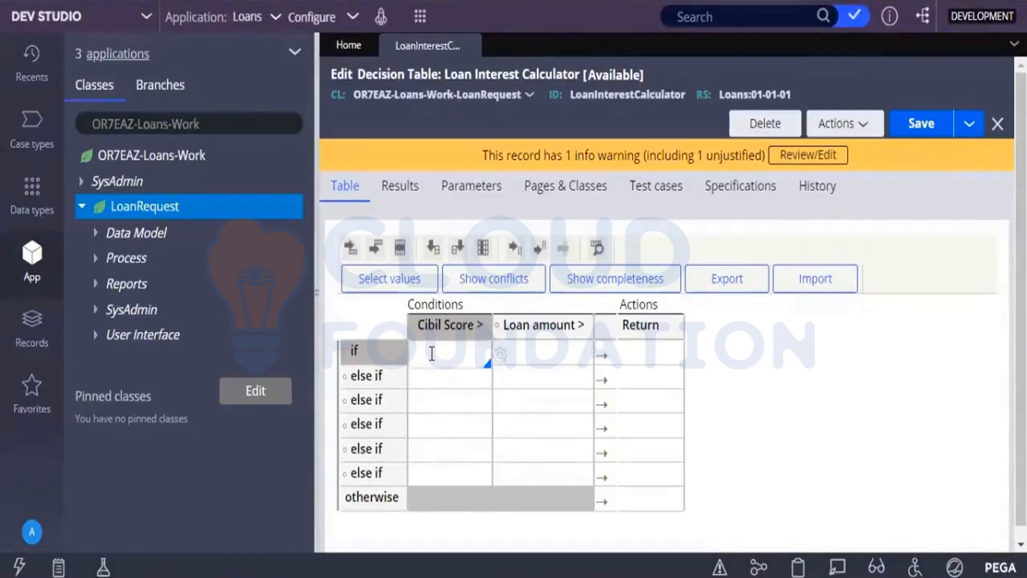
{"action": "type", "text": "800"}
{"action": "left_click", "coordinate": [538, 351]}
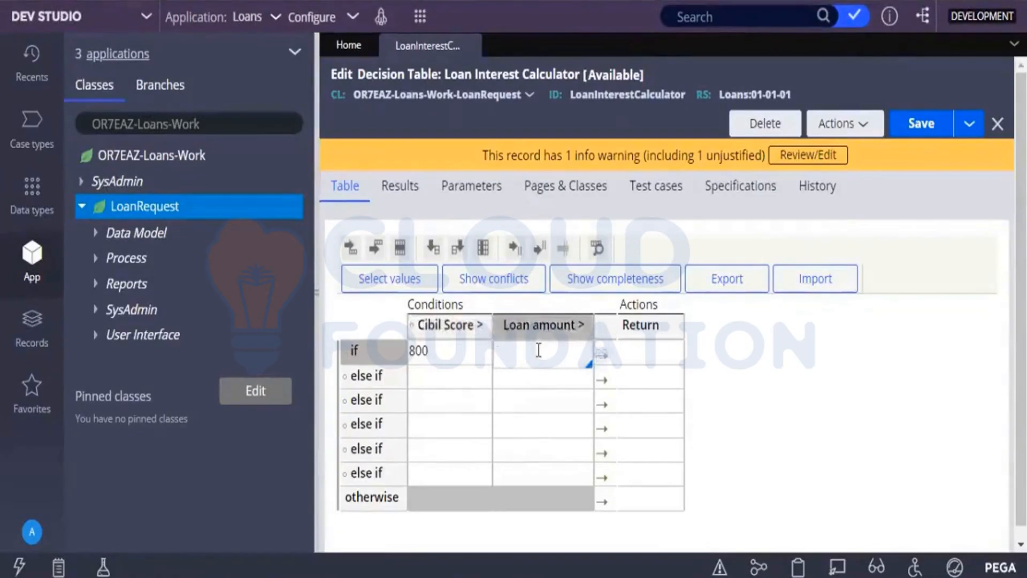
{"action": "type", "text": "50000"}
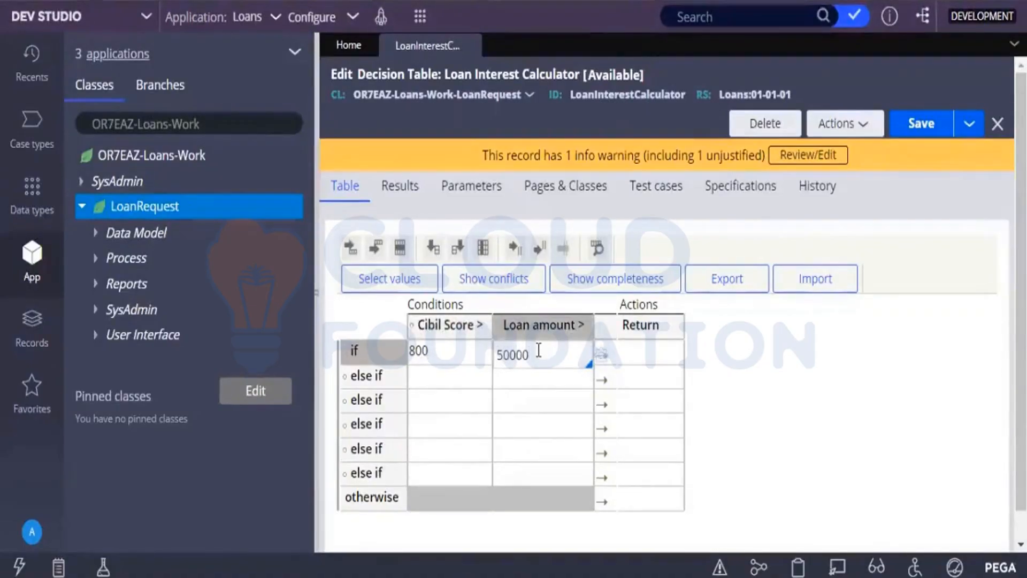
Try to enter .0225 as the Return value of the if row.
{"action": "left_click", "coordinate": [649, 358]}
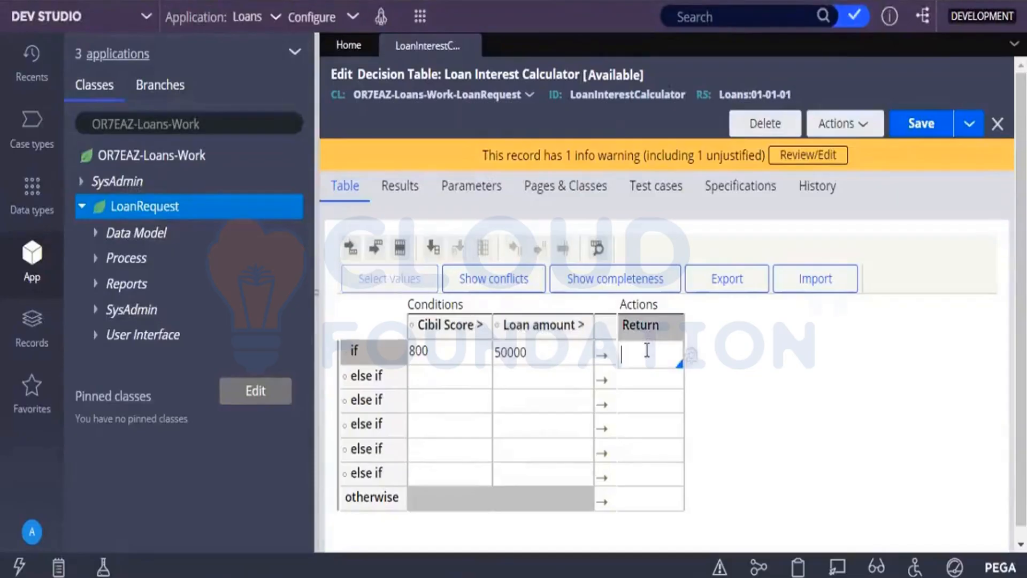
{"action": "type", "text": ".0"}
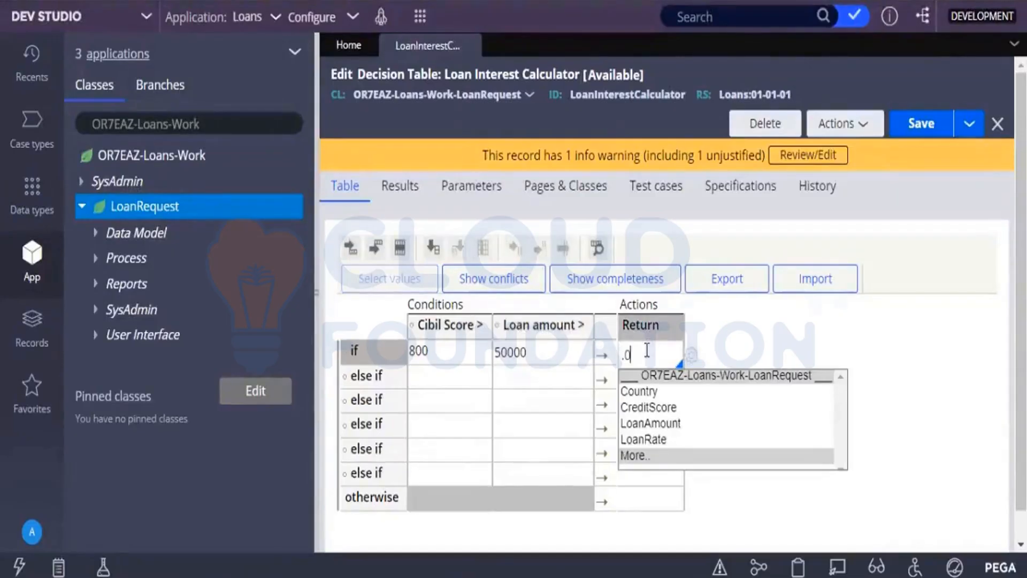
{"action": "type", "text": "225"}
Fill the first else-if row's conditions with a Cibil Score of 800 and a Loan amount of 0.
{"action": "left_click", "coordinate": [466, 376]}
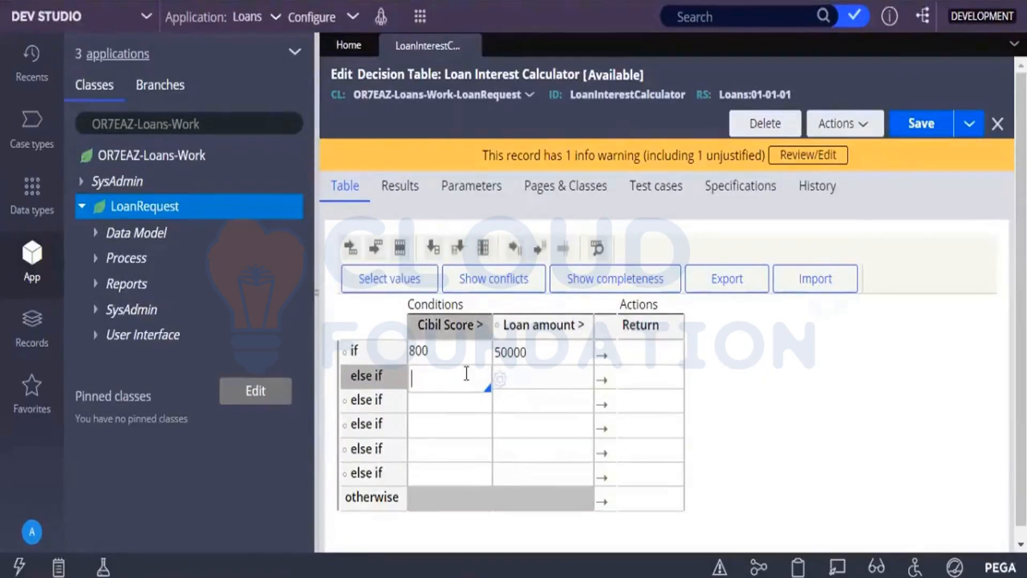
{"action": "type", "text": "800"}
{"action": "left_click", "coordinate": [558, 376]}
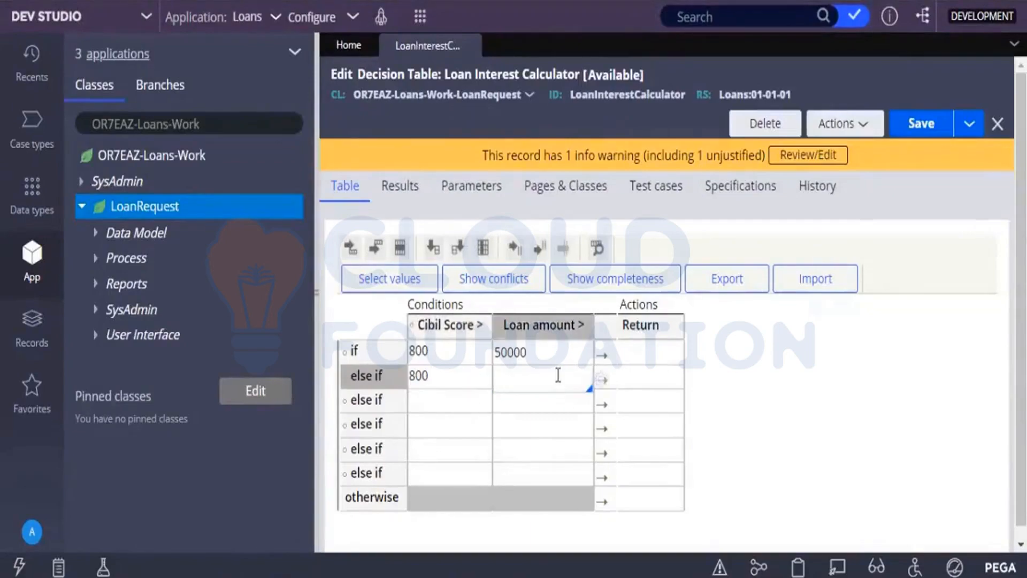
{"action": "type", "text": "0"}
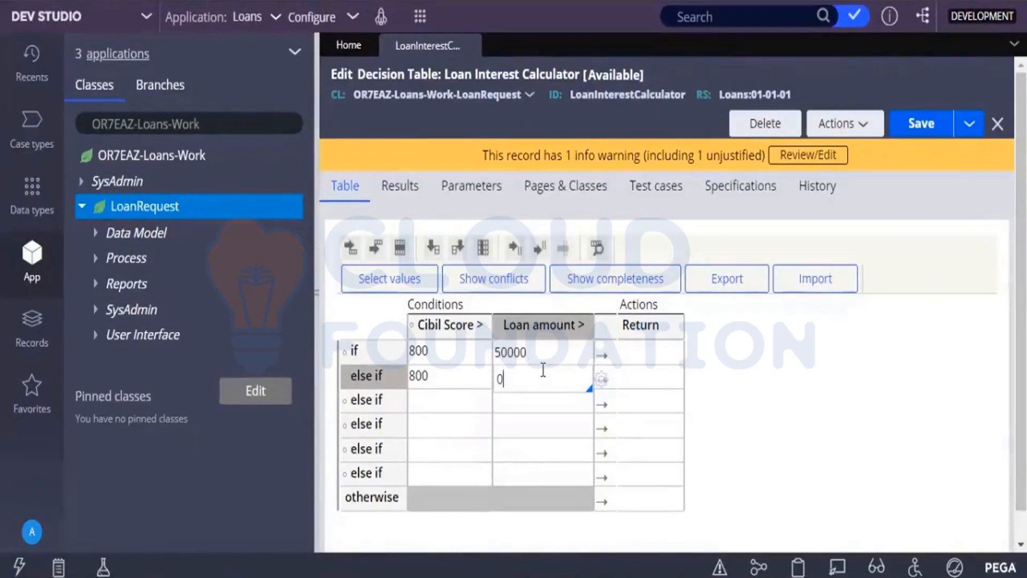
{"action": "left_click", "coordinate": [621, 387]}
Set the if row's Return value to .0225 and commit the entry.
{"action": "left_click", "coordinate": [634, 358]}
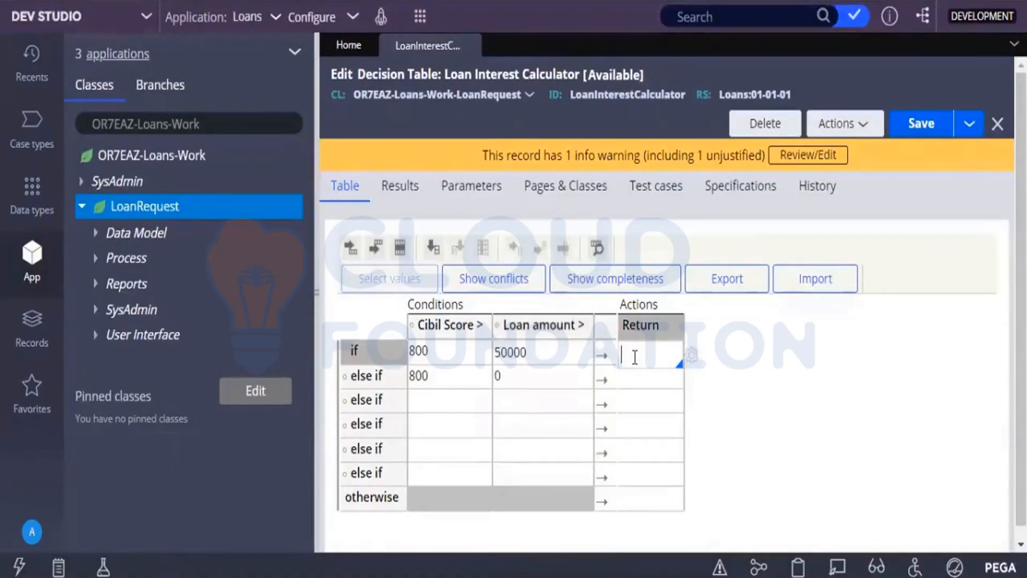
{"action": "type", "text": ".0"}
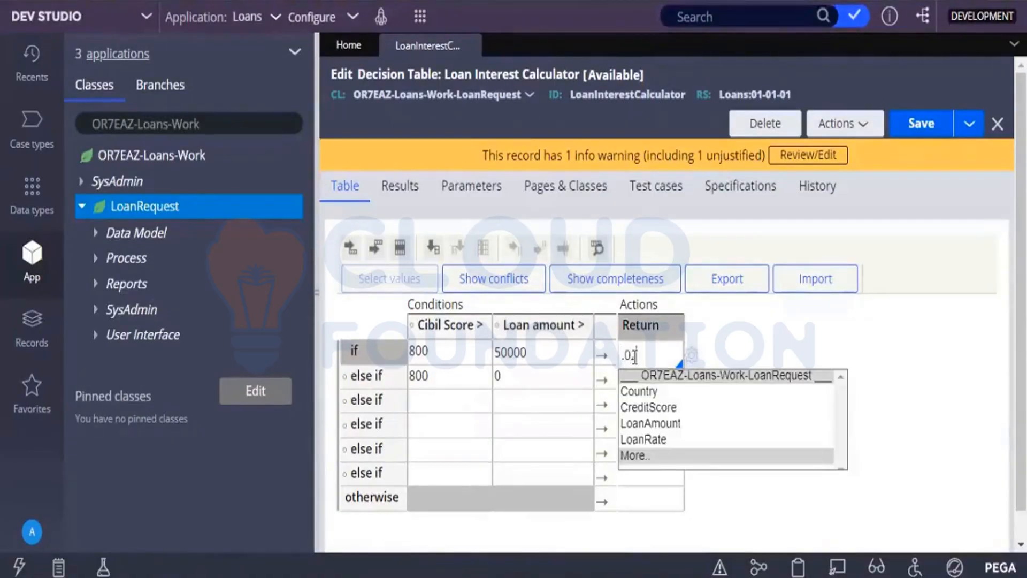
{"action": "type", "text": "225"}
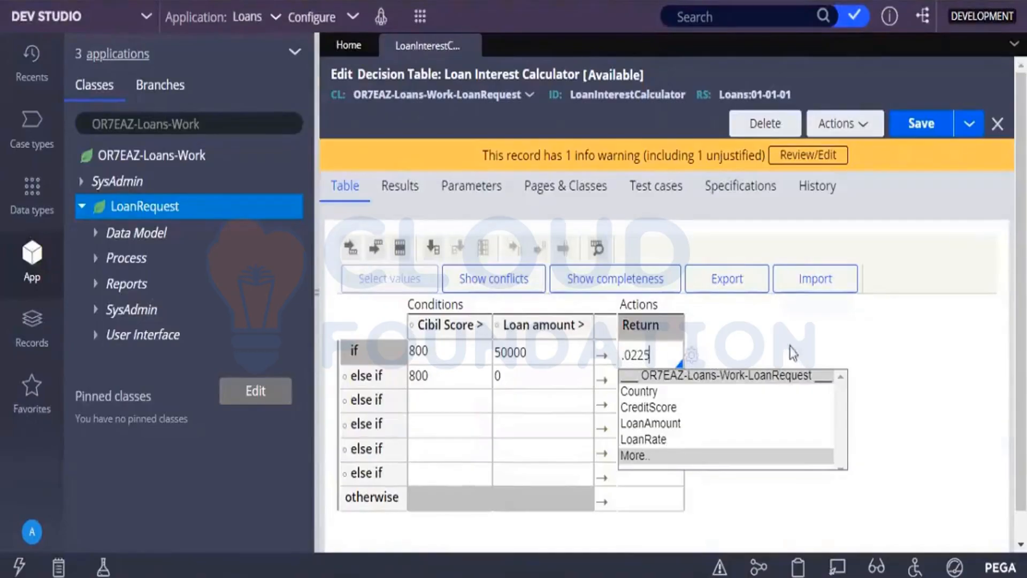
{"action": "left_click", "coordinate": [790, 329]}
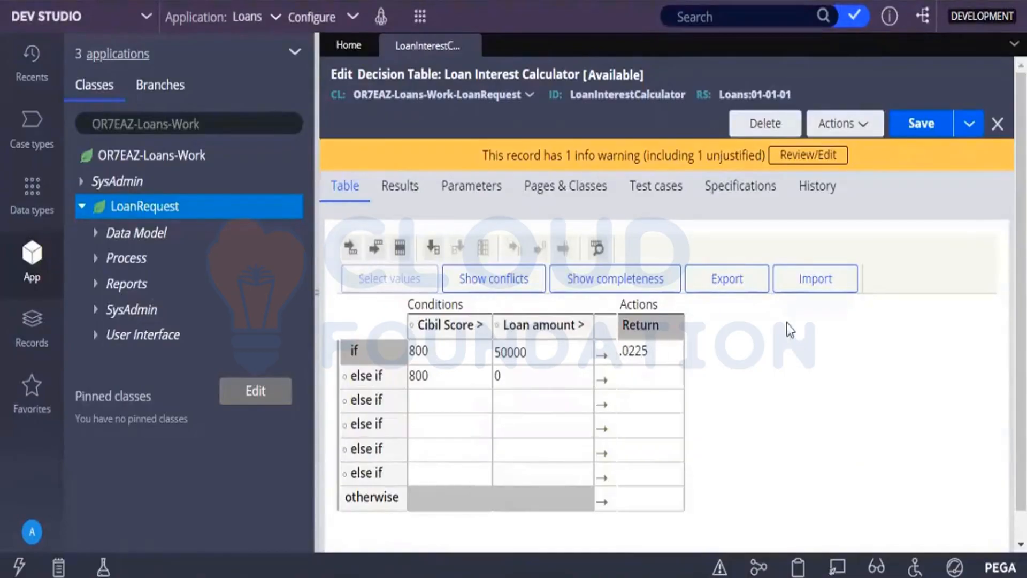
Try to enter .0200 as the Return value of the first else-if row.
{"action": "left_click", "coordinate": [633, 381]}
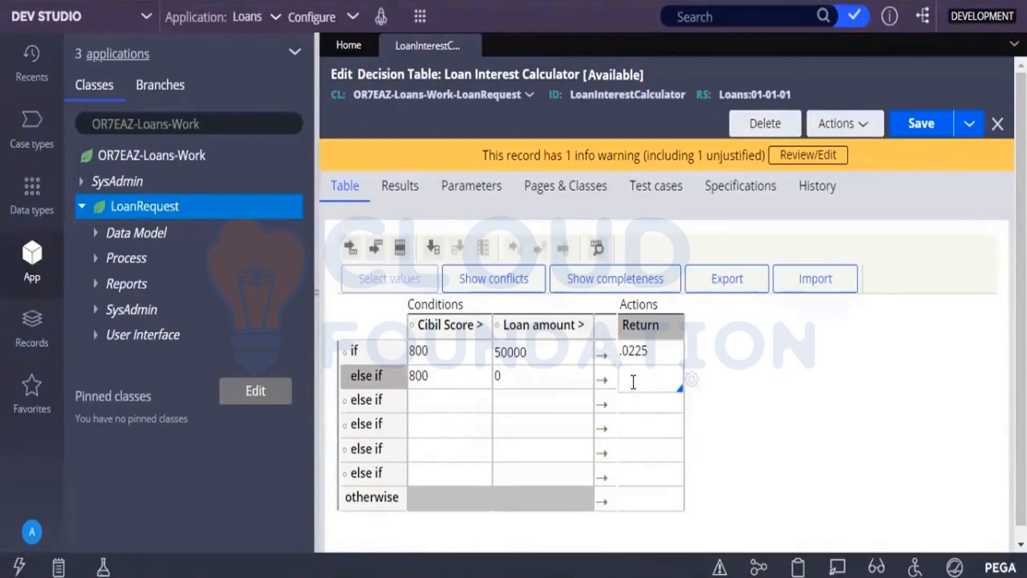
{"action": "type", "text": ".0"}
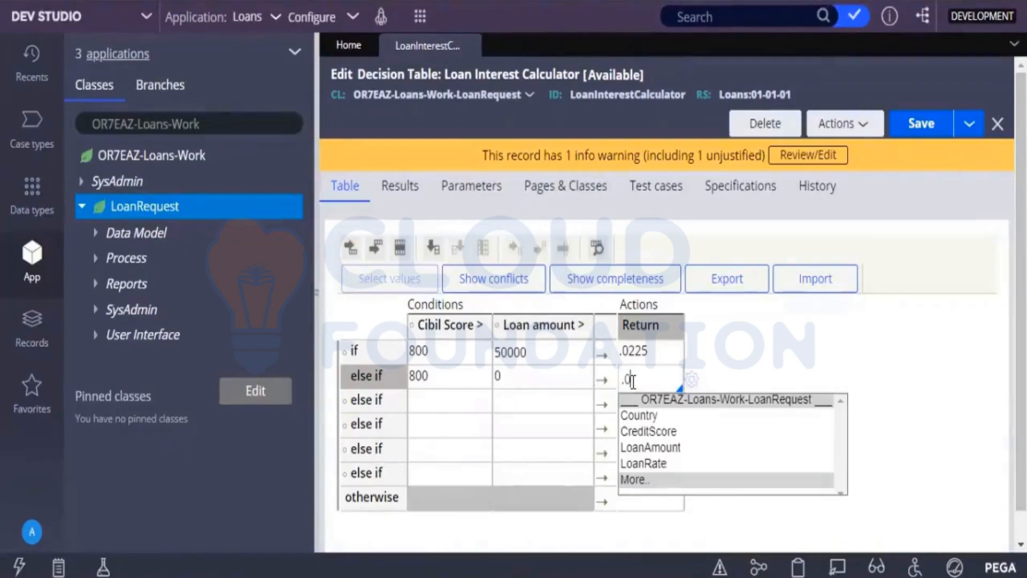
{"action": "type", "text": "200"}
Fill the second else-if row's conditions with a Cibil Score of 700 and a Loan amount of 50000.
{"action": "left_click", "coordinate": [415, 401]}
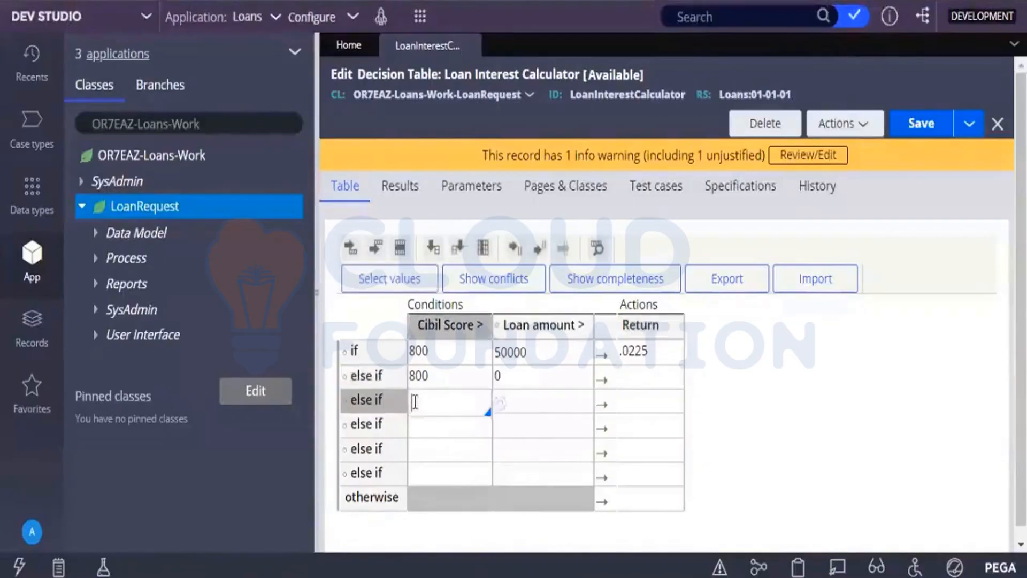
{"action": "type", "text": "700"}
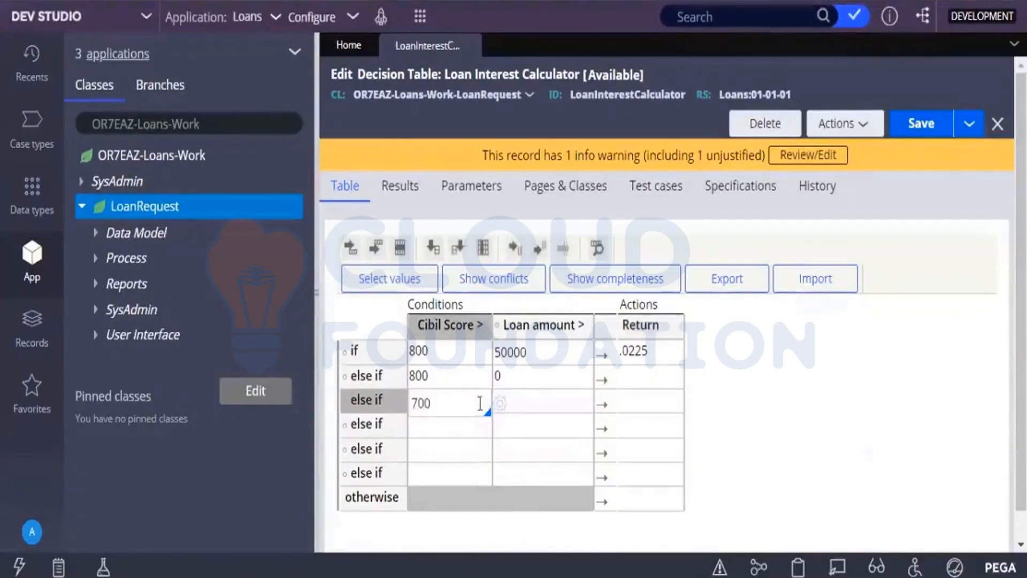
{"action": "left_click", "coordinate": [525, 403]}
{"action": "type", "text": "5"}
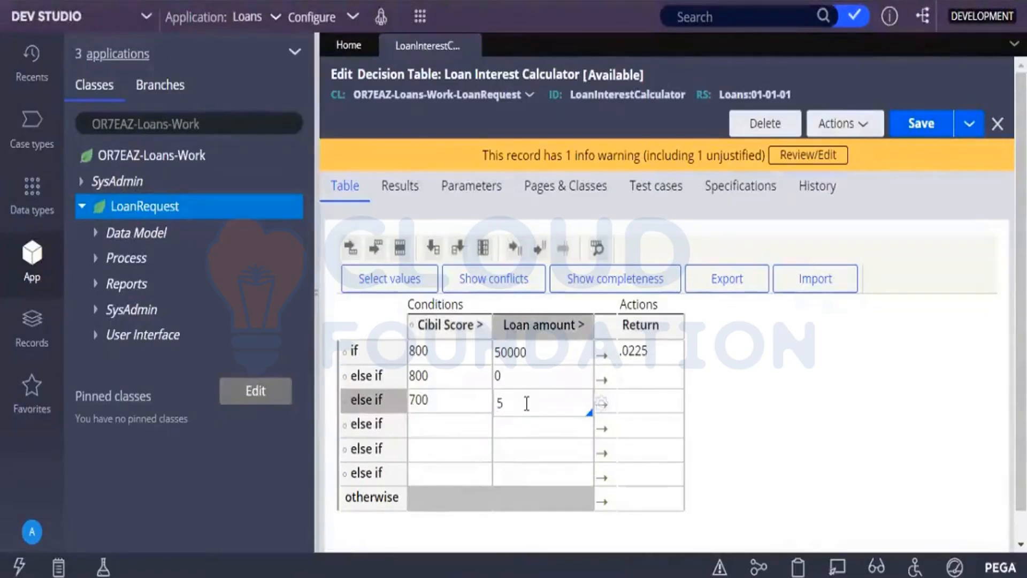
{"action": "type", "text": "0000"}
Set the first else-if row's Return value to .0200 and commit the entry.
{"action": "left_click", "coordinate": [646, 383]}
{"action": "type", "text": ".02"}
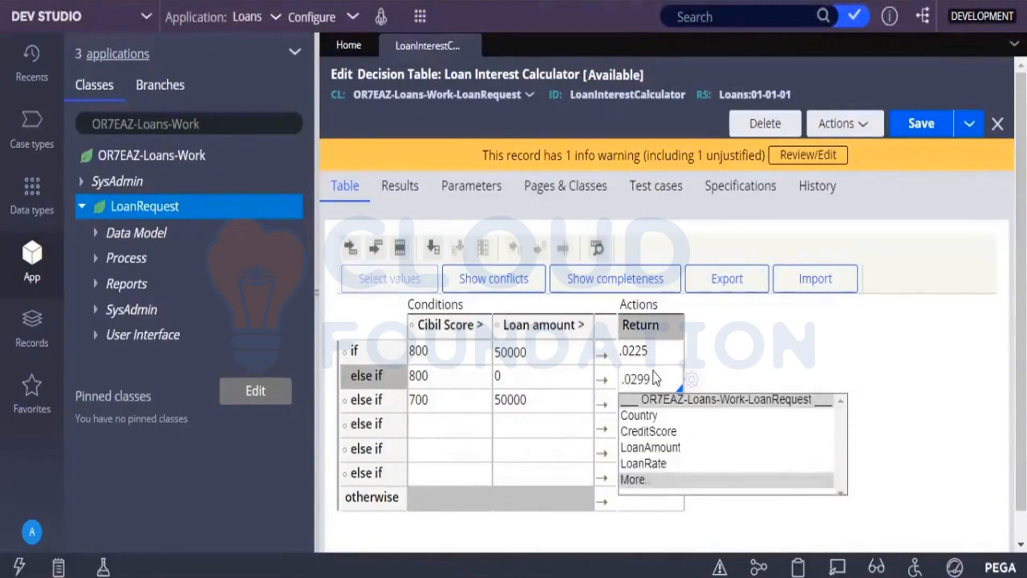
{"action": "type", "text": "00"}
{"action": "left_click", "coordinate": [705, 354]}
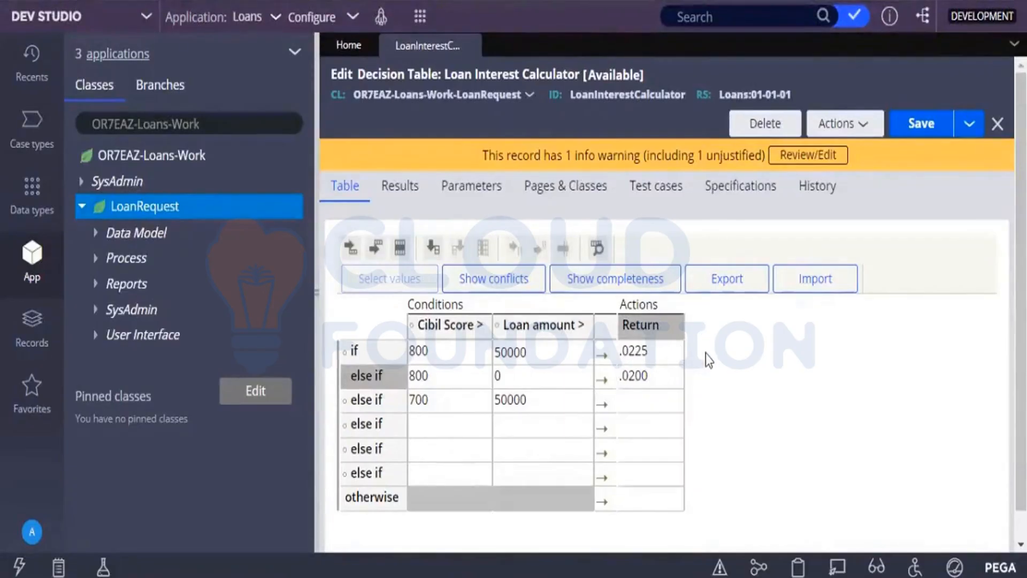
Set the second else-if row's Return value to .0325 and commit the entry.
{"action": "left_click", "coordinate": [634, 403]}
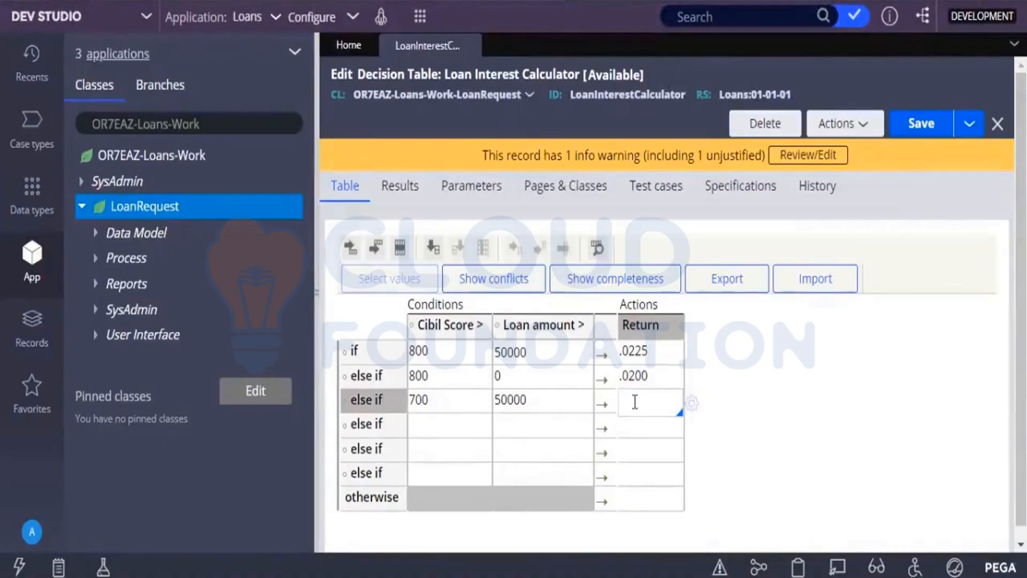
{"action": "type", "text": ".0"}
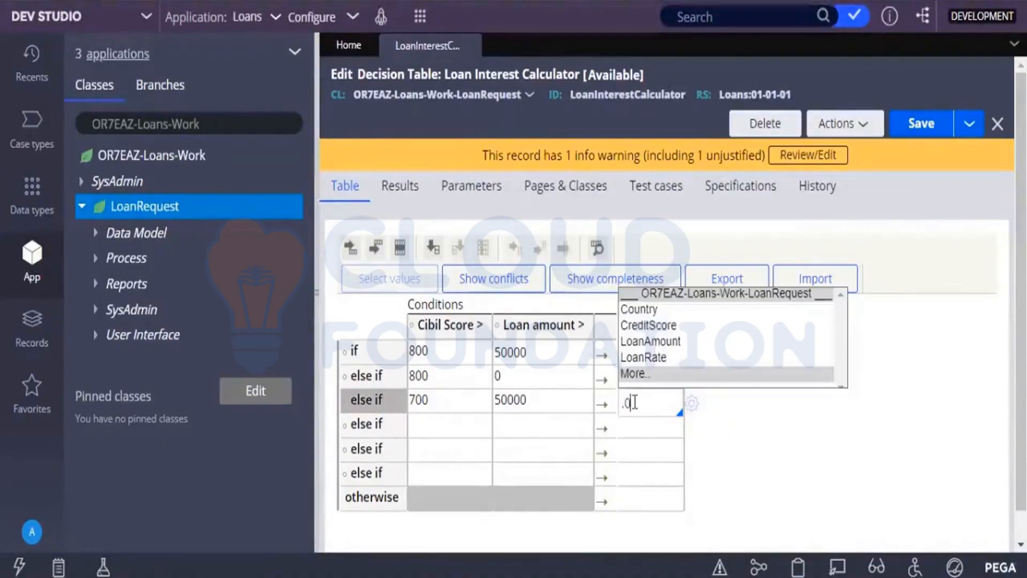
{"action": "type", "text": "125"}
{"action": "left_click", "coordinate": [717, 423]}
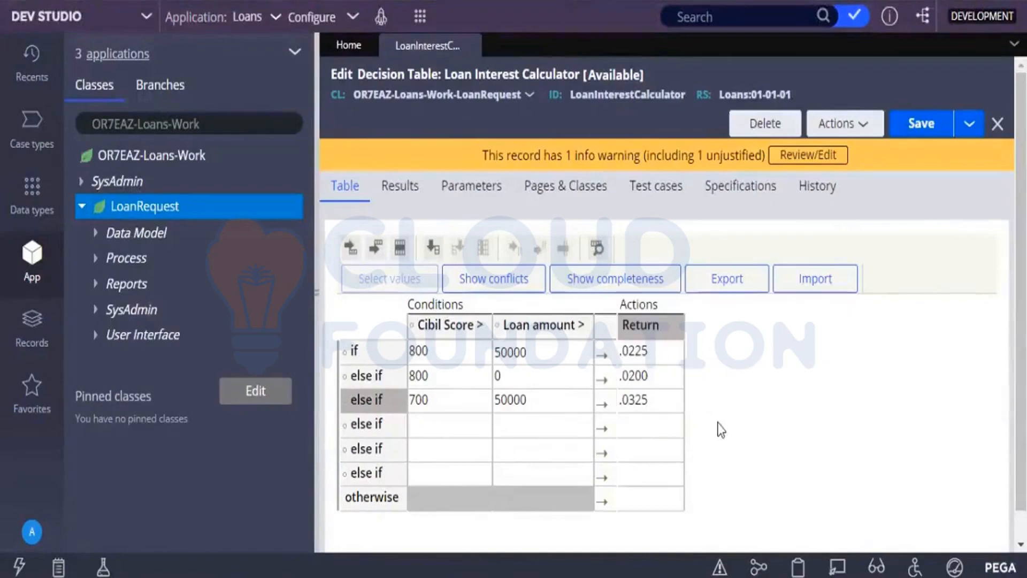
Fill the third else-if row's conditions with a Cibil Score of 700 and a Loan amount of 0.
{"action": "left_click", "coordinate": [624, 423]}
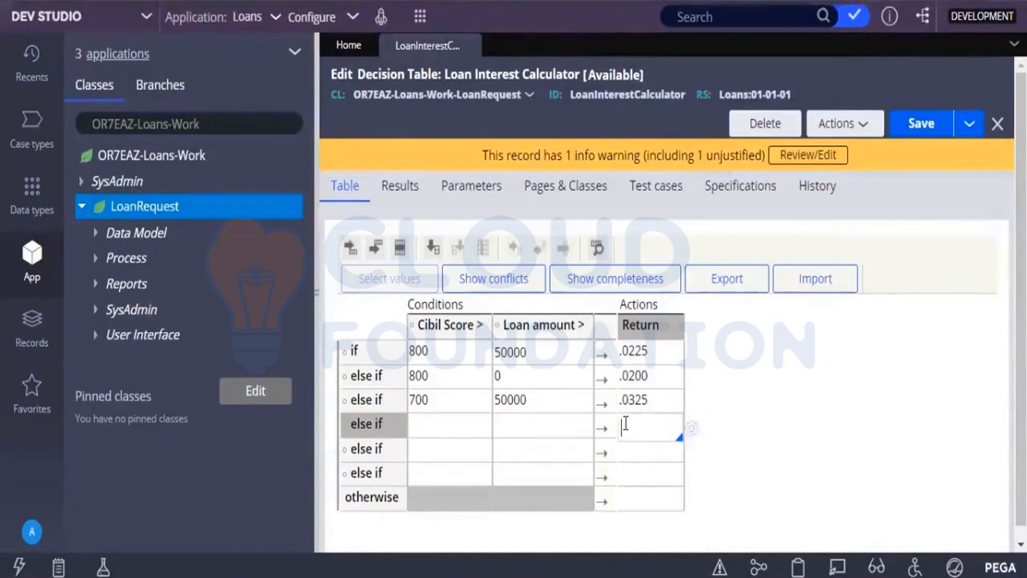
{"action": "left_click", "coordinate": [427, 427]}
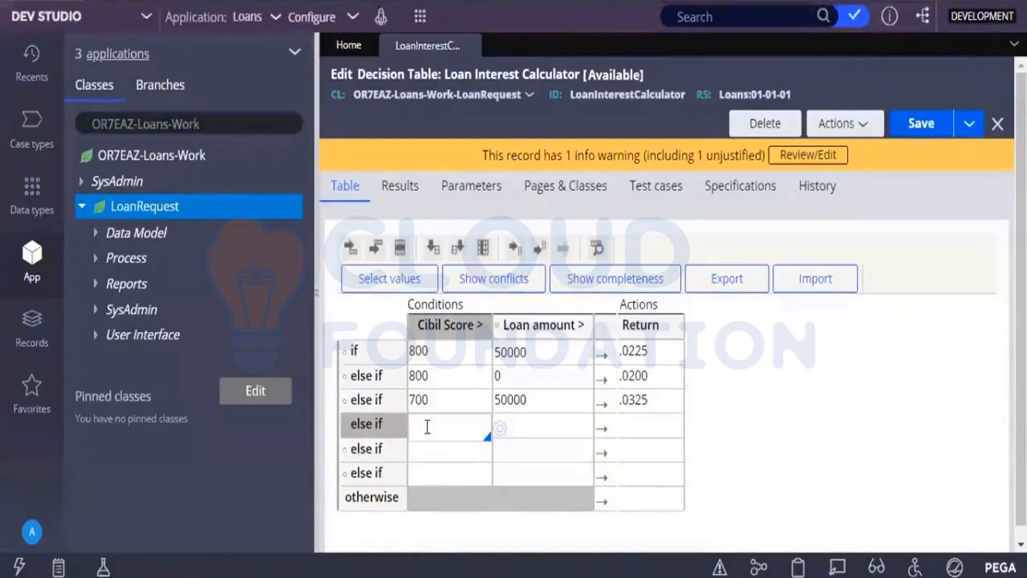
{"action": "type", "text": "700"}
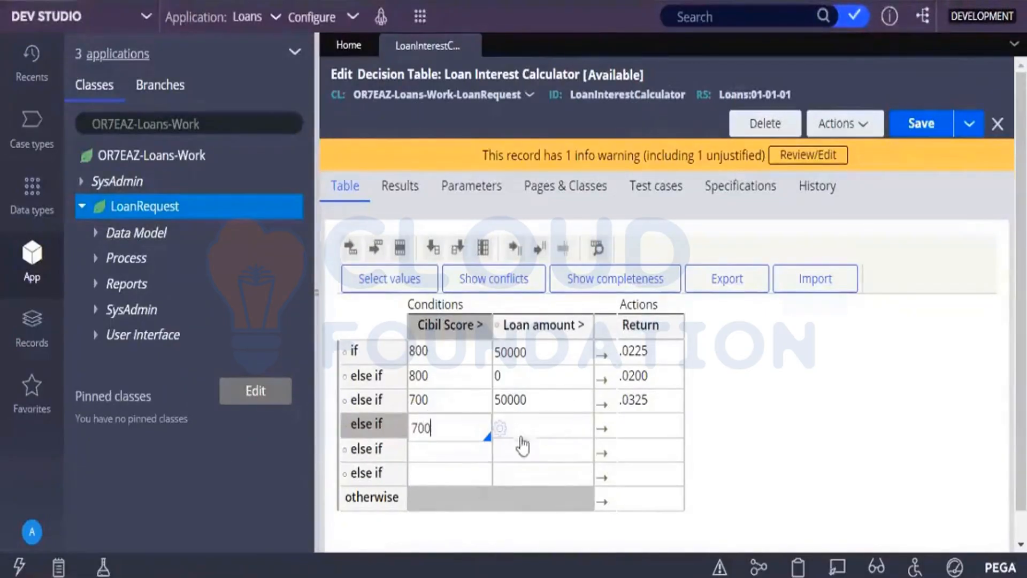
{"action": "left_click", "coordinate": [534, 424]}
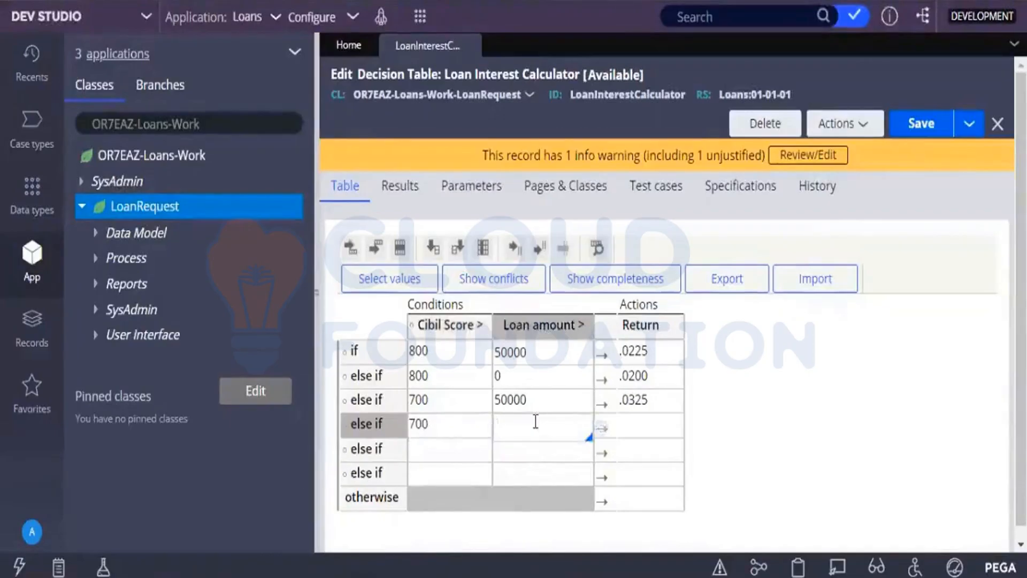
{"action": "type", "text": "0"}
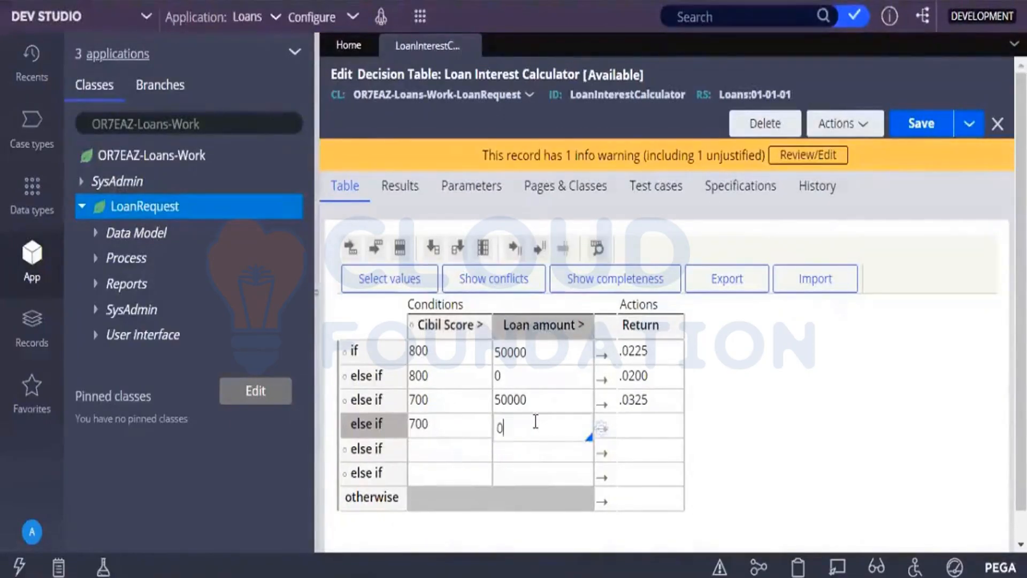
Try to enter .0275 as the Return value of the third else-if row.
{"action": "left_click", "coordinate": [637, 429]}
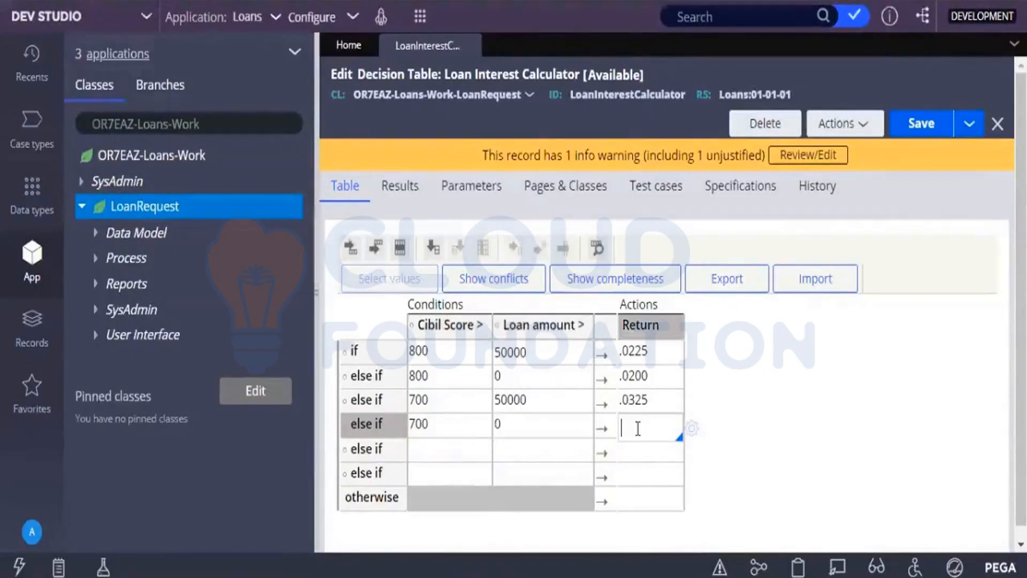
{"action": "type", "text": ".027"}
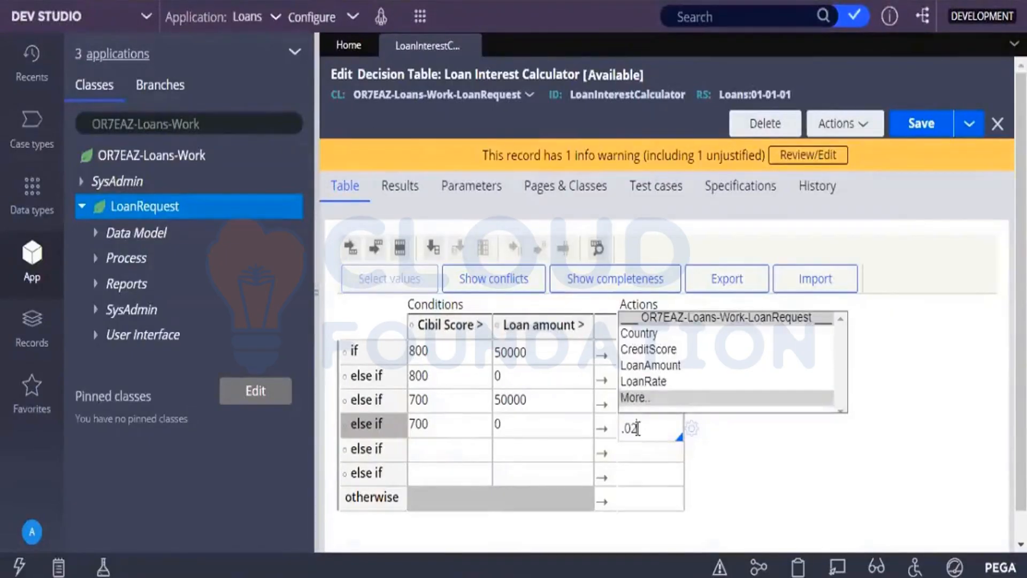
{"action": "type", "text": "5"}
{"action": "left_click", "coordinate": [639, 452]}
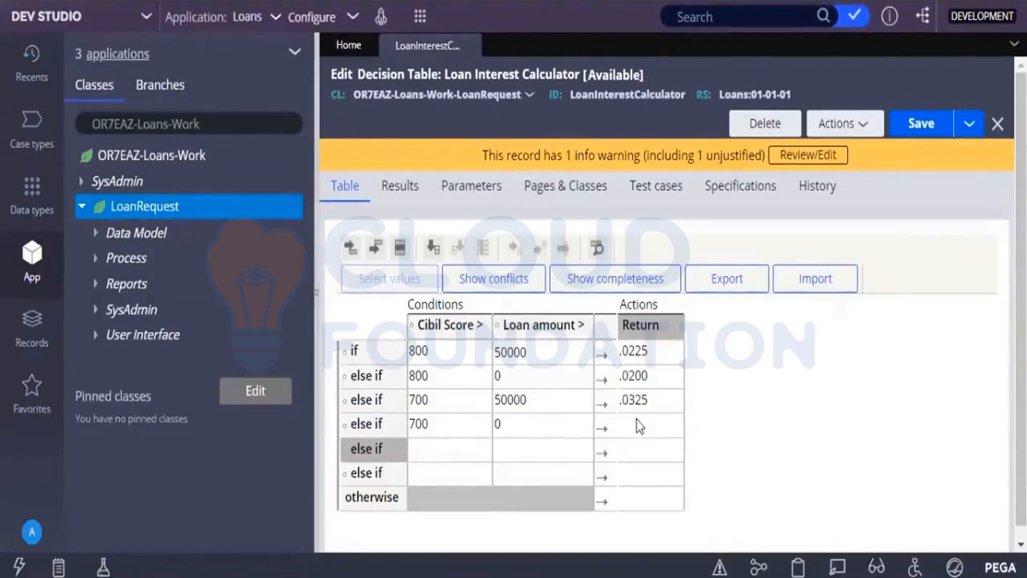
{"action": "left_click", "coordinate": [637, 422]}
{"action": "type", "text": ".0"}
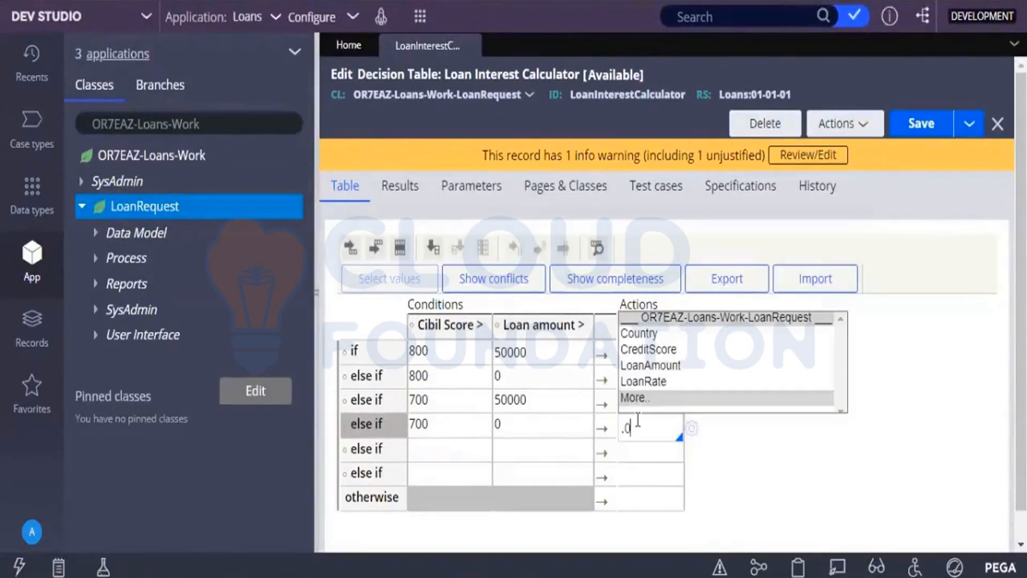
{"action": "type", "text": "274"}
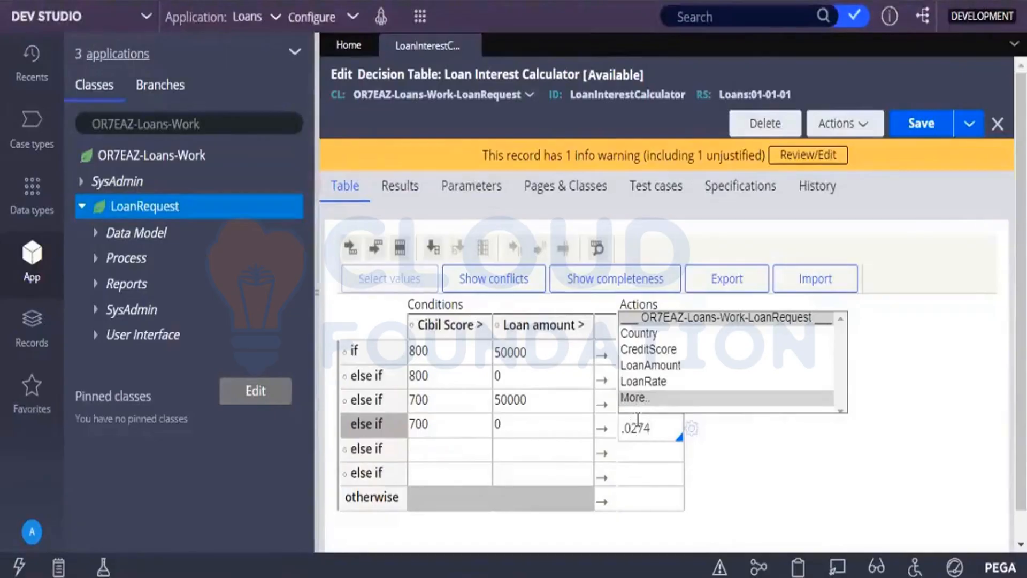
{"action": "key", "text": "BackSpace"}
{"action": "type", "text": "5"}
{"action": "left_click", "coordinate": [450, 452]}
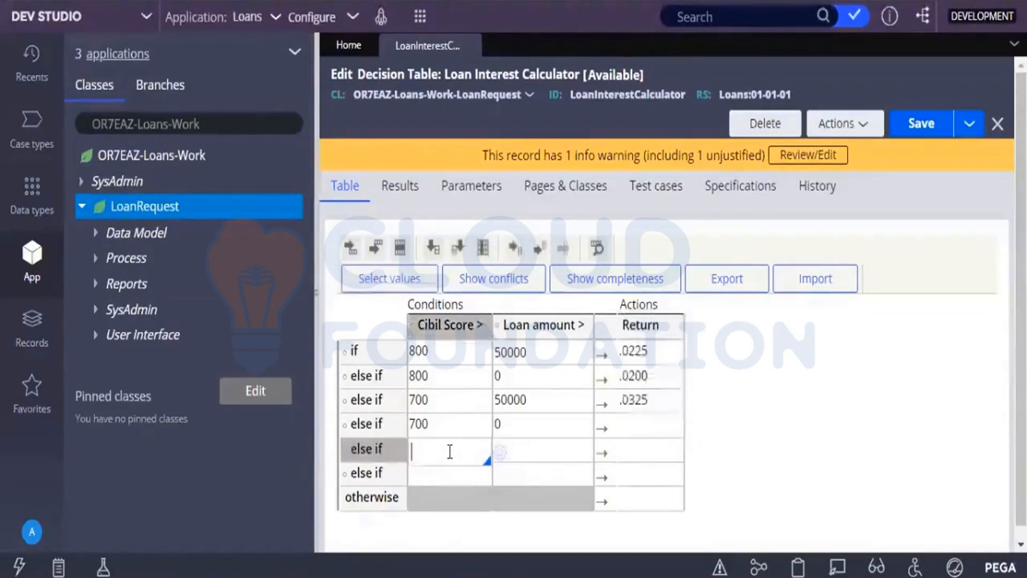
Retry entering the interest rate as the Return value for the row with Cibil Score 700 and Loan amount 0.
{"action": "left_click", "coordinate": [631, 428]}
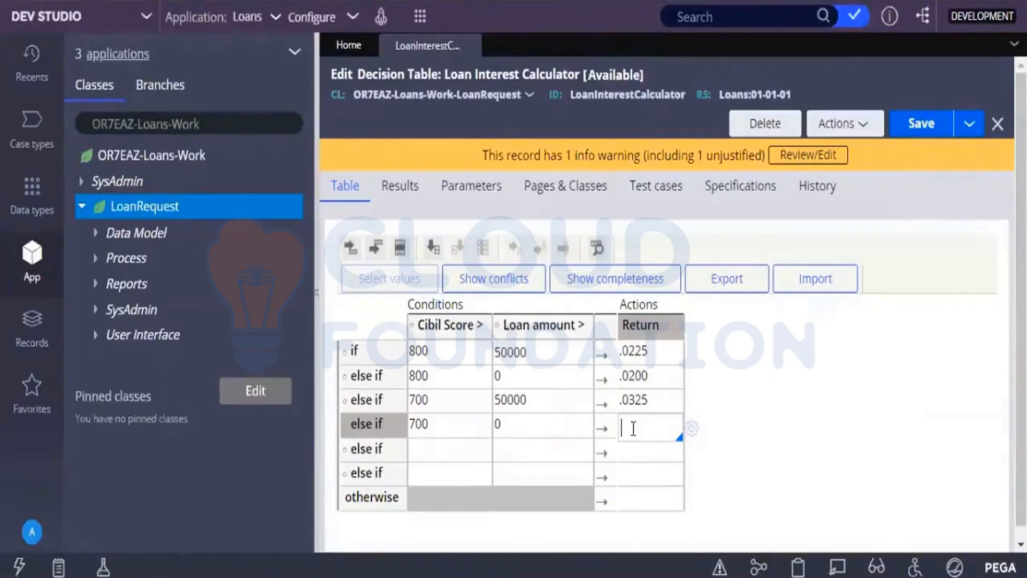
{"action": "type", "text": ".0"}
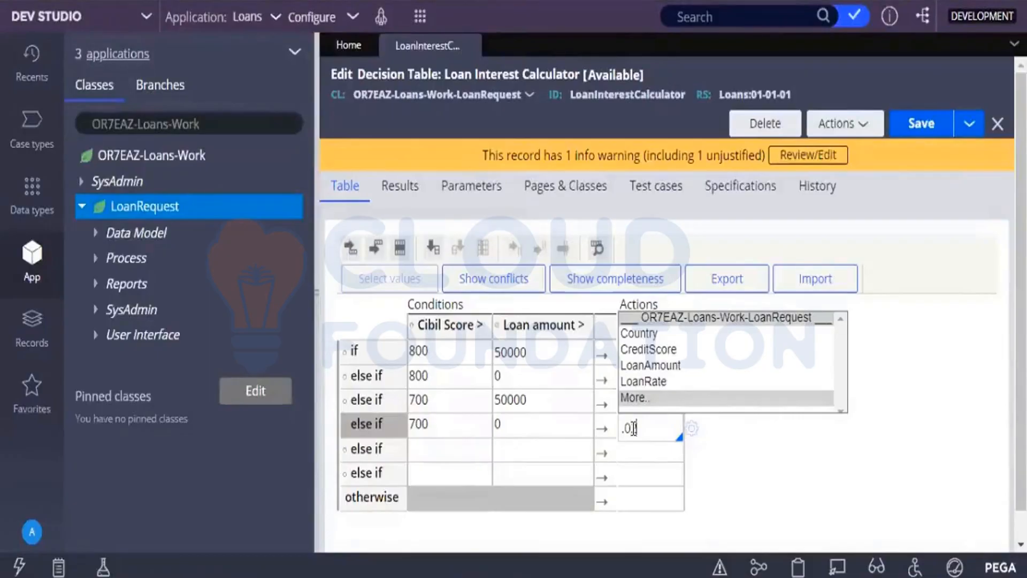
{"action": "type", "text": "75"}
{"action": "left_click", "coordinate": [658, 455]}
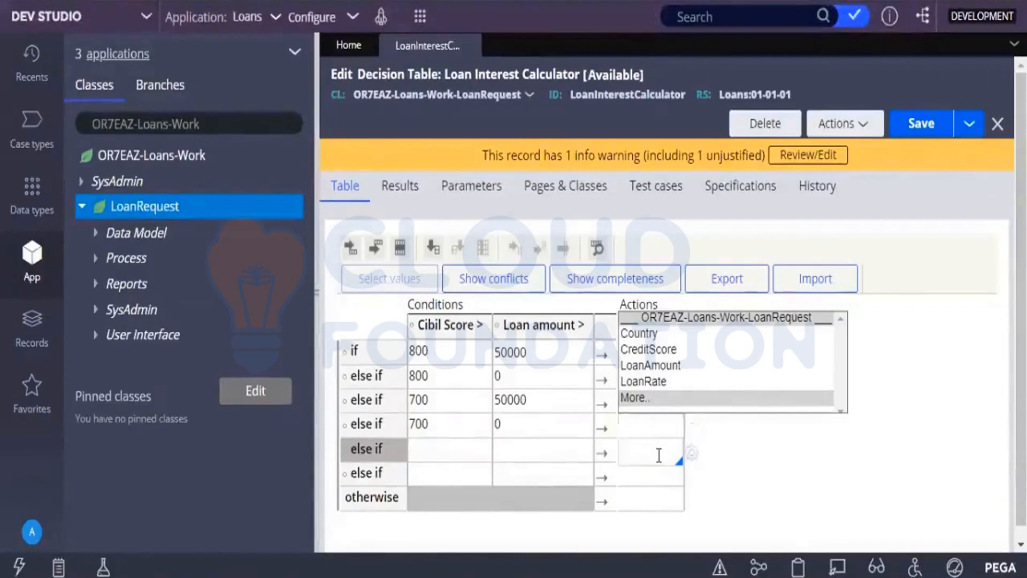
Set the Cibil Score condition to 200 in both the fourth and fifth else-if rows.
{"action": "left_click", "coordinate": [434, 456]}
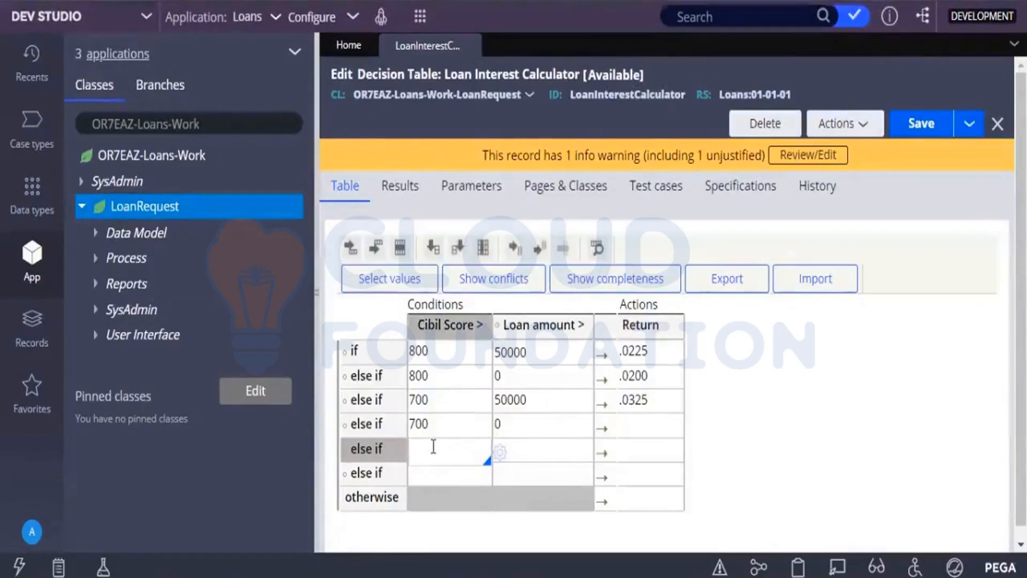
{"action": "type", "text": "200"}
{"action": "left_click", "coordinate": [430, 479]}
{"action": "type", "text": "20"}
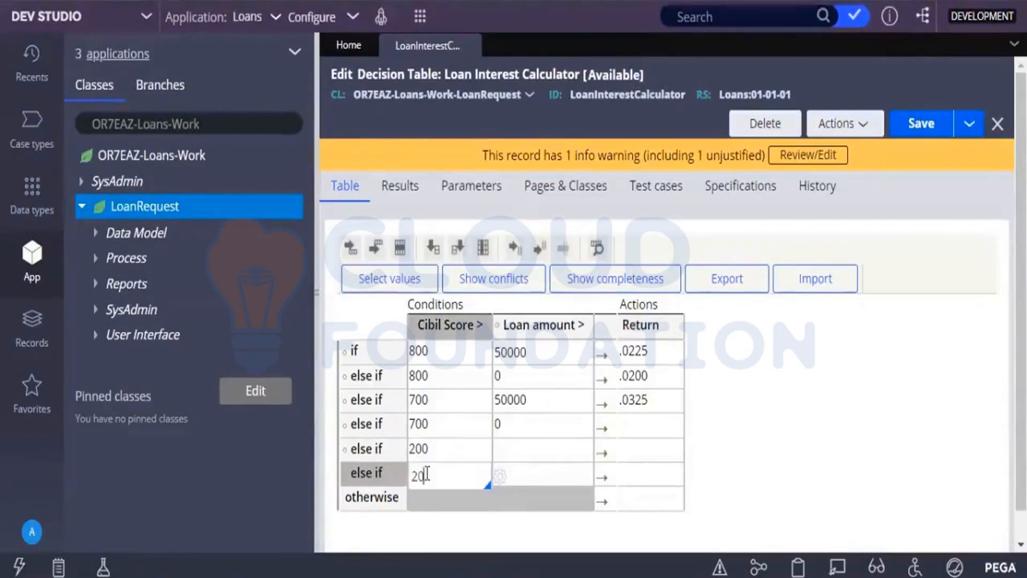
{"action": "type", "text": "0"}
Set the Loan amount condition to 50000 in the fourth else-if row and 0 in the fifth.
{"action": "left_click", "coordinate": [515, 456]}
{"action": "type", "text": "50000"}
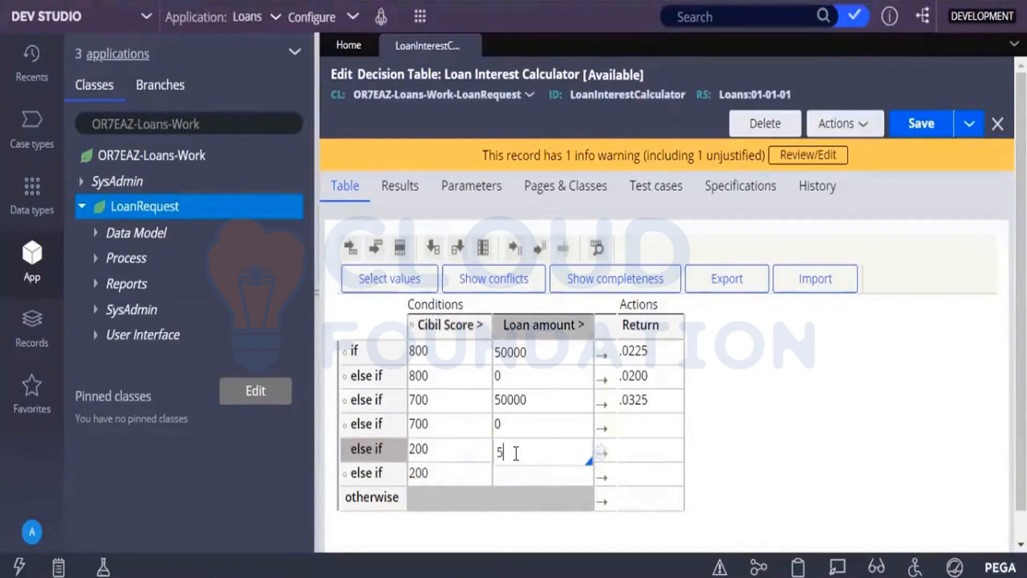
{"action": "left_click", "coordinate": [513, 477]}
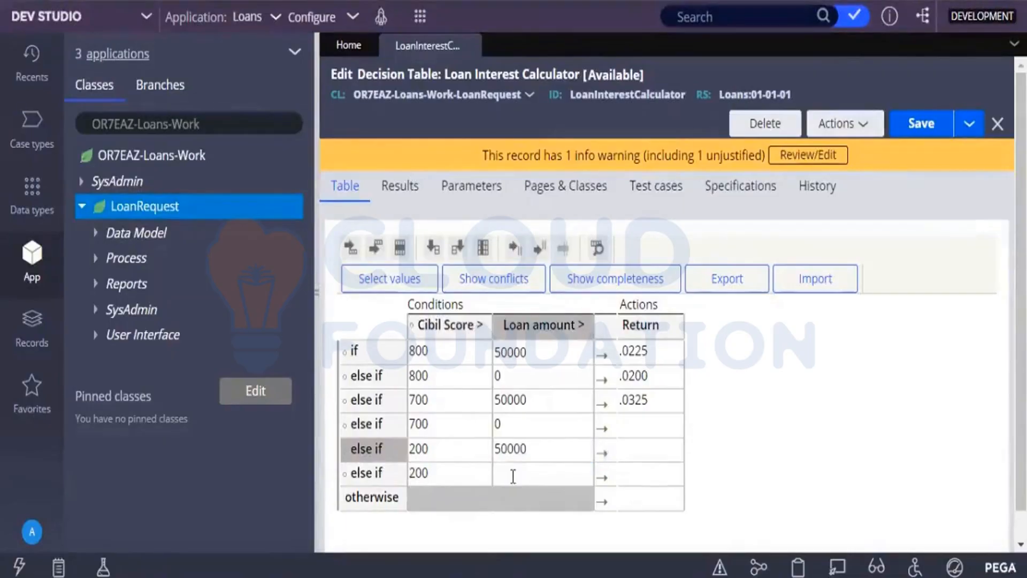
{"action": "type", "text": "0"}
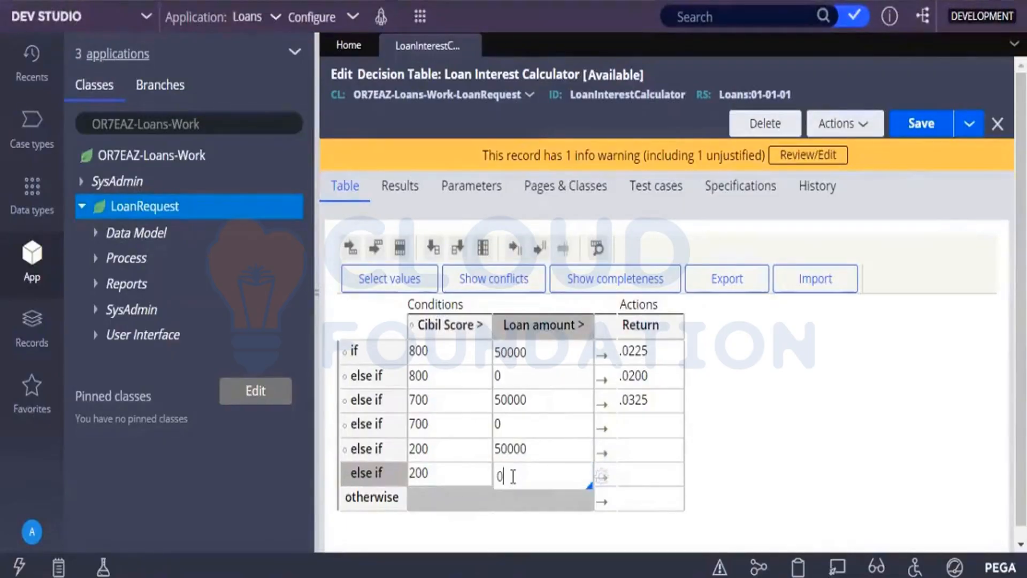
Set the third else-if row's Return value to .0 and commit the entry.
{"action": "left_click", "coordinate": [633, 432]}
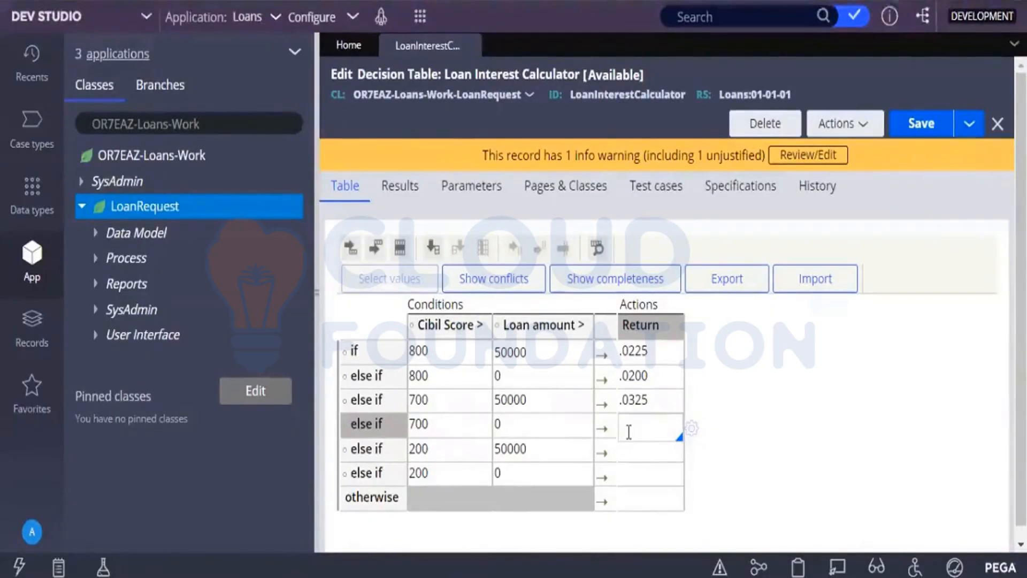
{"action": "type", "text": "."}
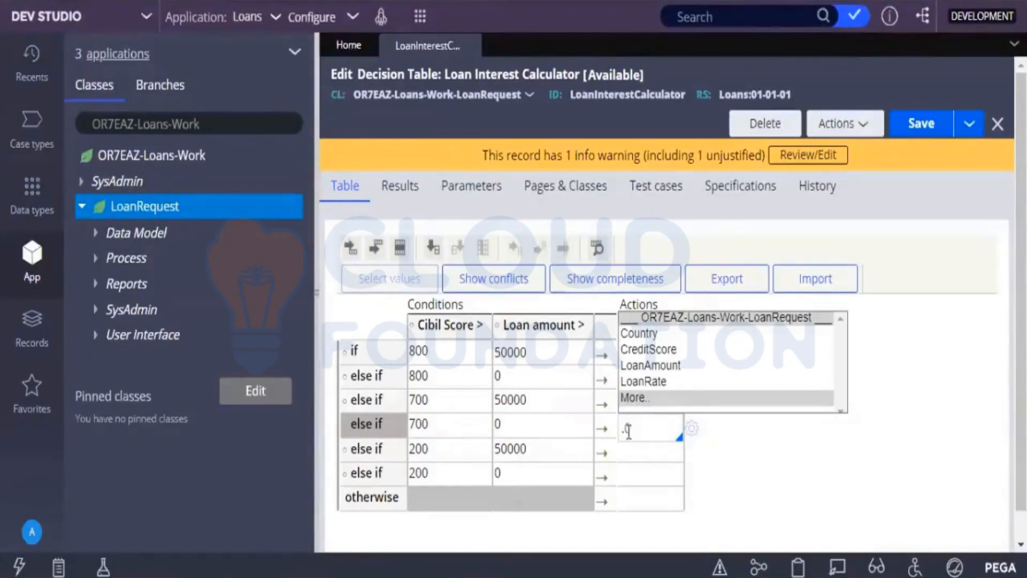
{"action": "type", "text": "0"}
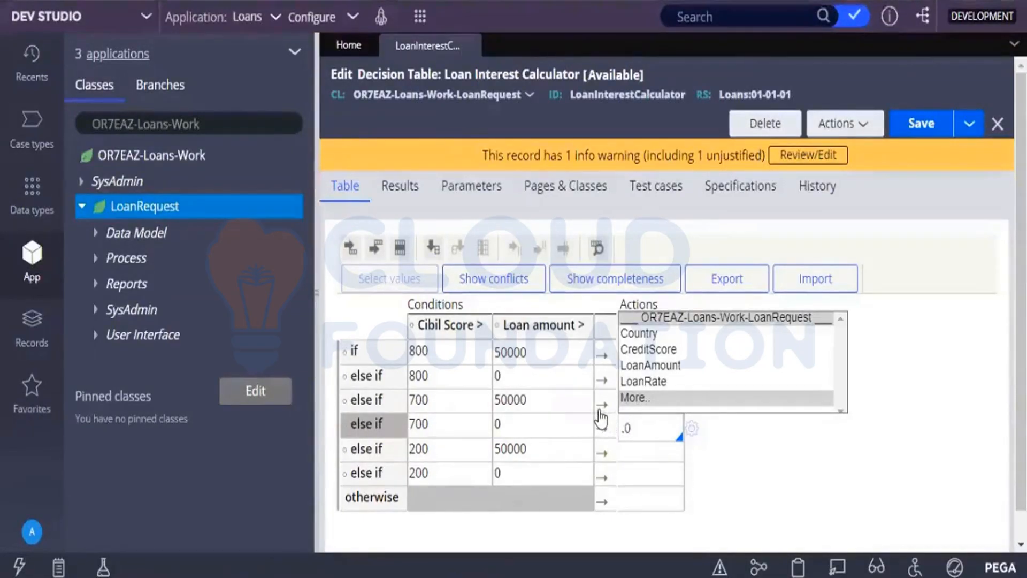
{"action": "left_click", "coordinate": [808, 460]}
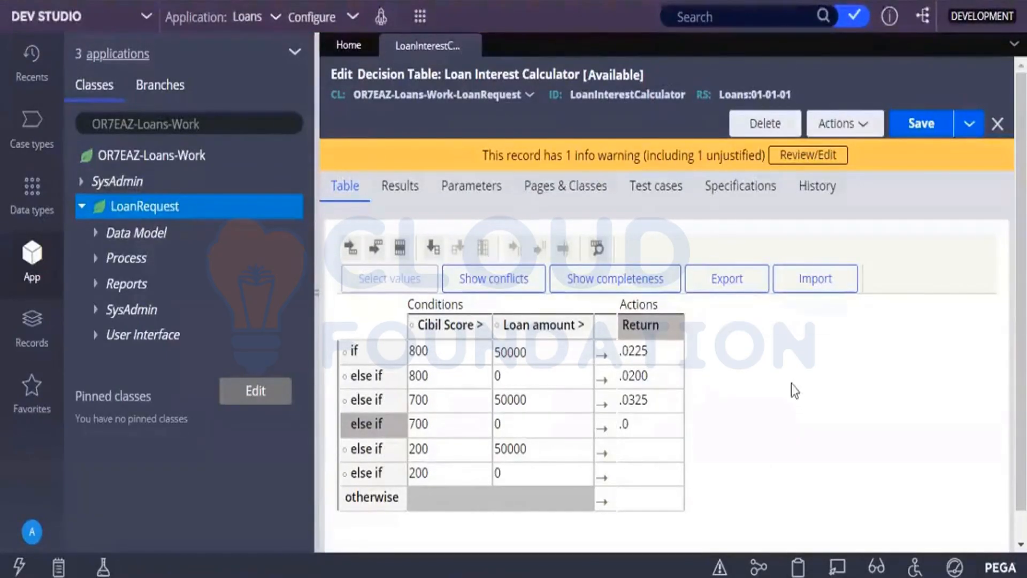
Search for "add" in the Expression builder of the third else-if row's Return cell, browse the functions, and cancel the builder.
{"action": "left_click", "coordinate": [635, 430]}
{"action": "double_click", "coordinate": [636, 430]}
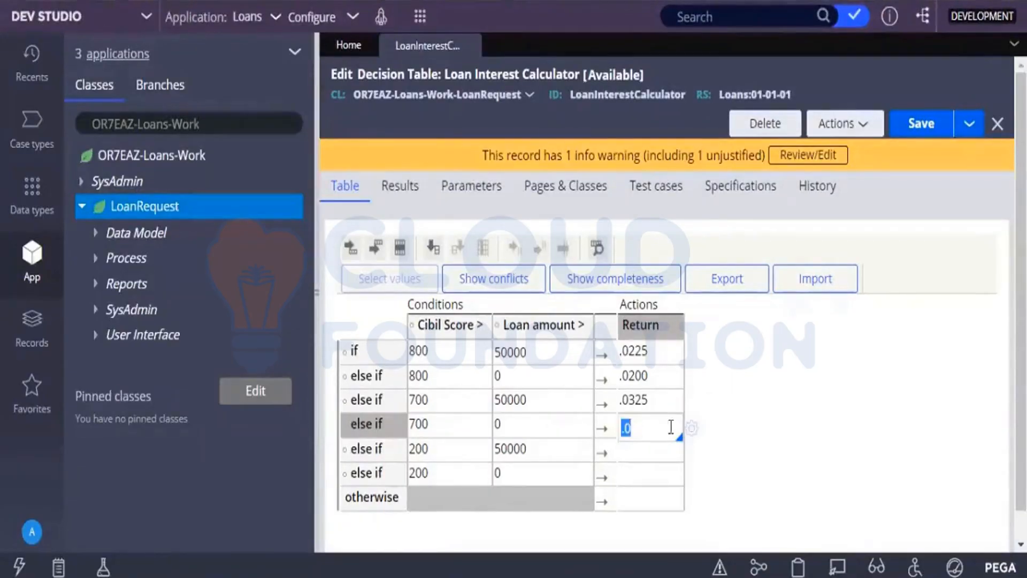
{"action": "left_click", "coordinate": [691, 434]}
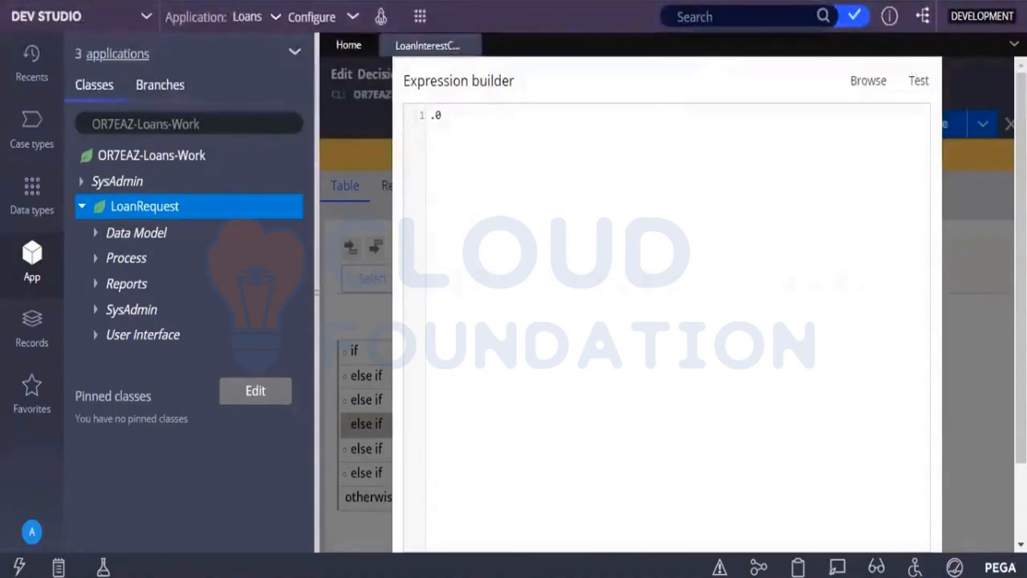
{"action": "left_click", "coordinate": [881, 83]}
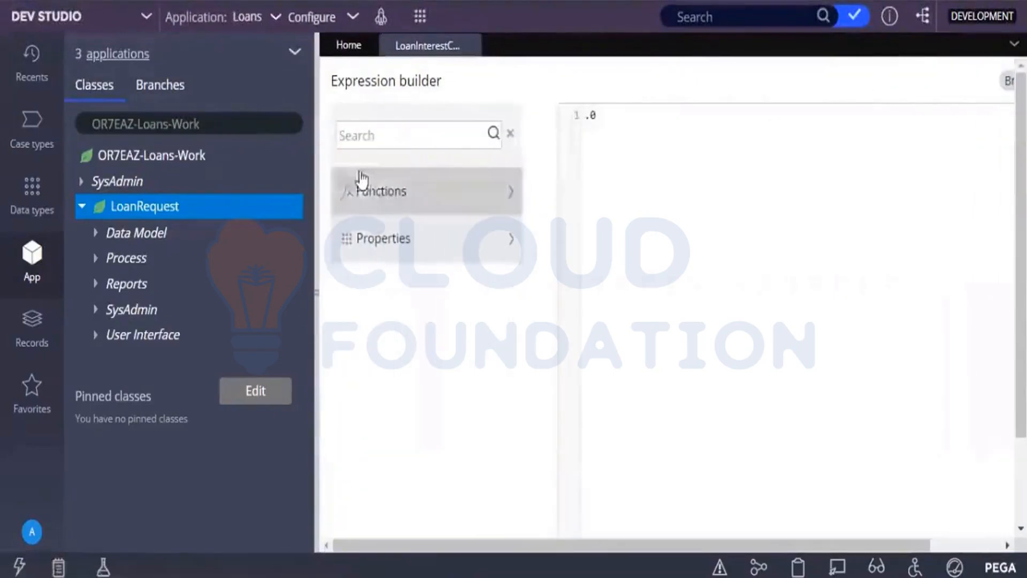
{"action": "left_click", "coordinate": [353, 141]}
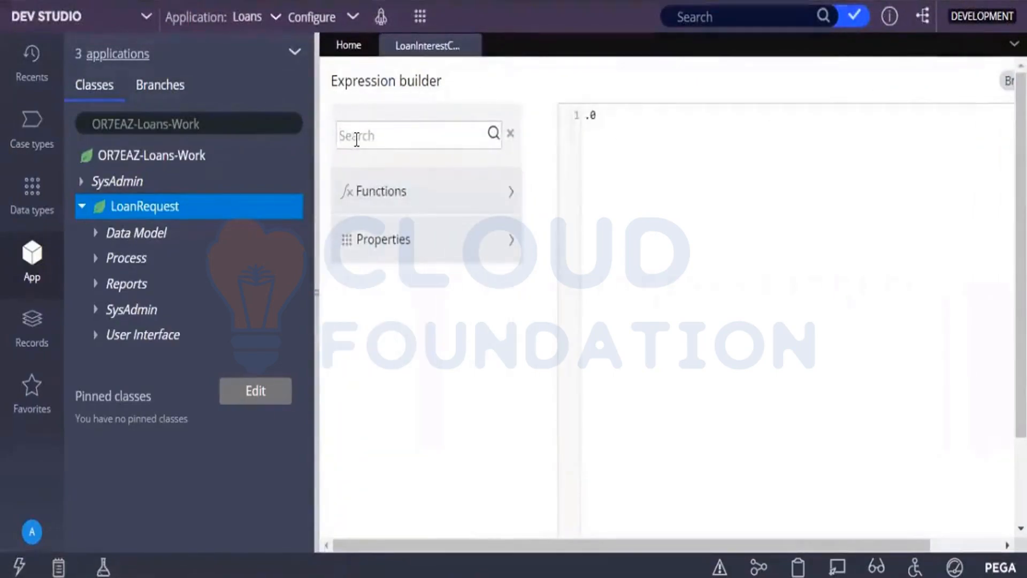
{"action": "type", "text": "add"}
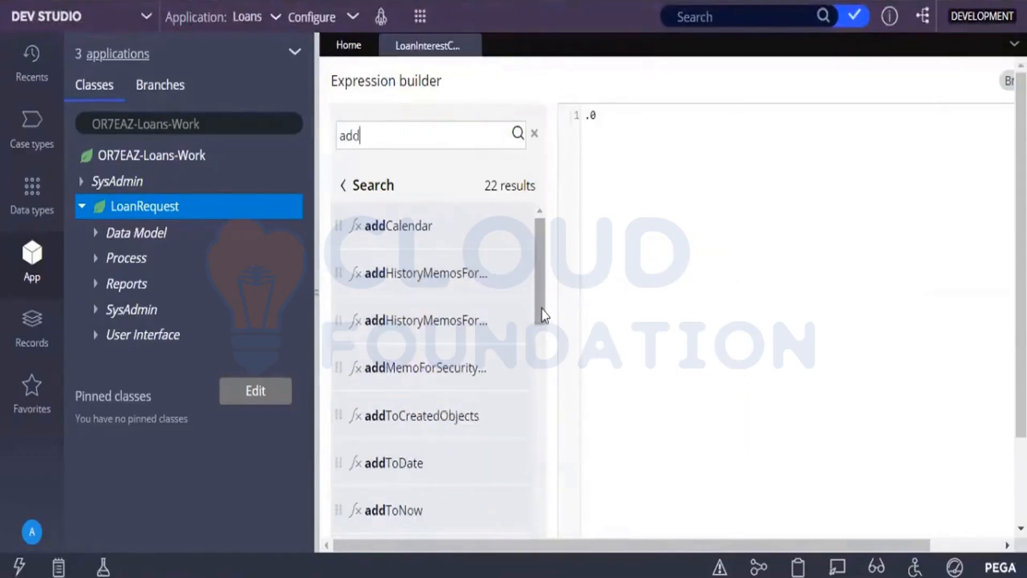
{"action": "left_click_drag", "start_coordinate": [544, 315], "coordinate": [541, 396]}
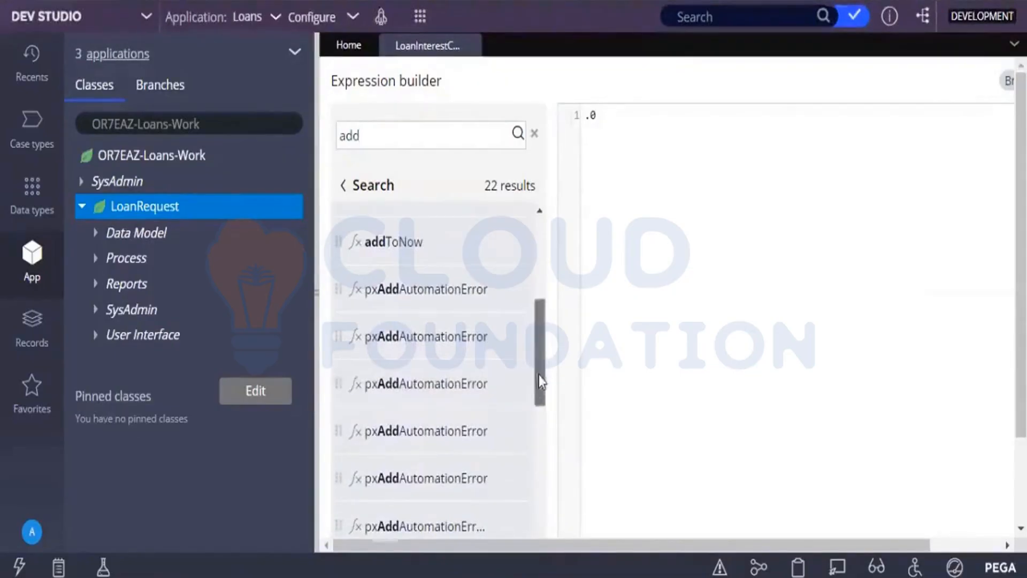
{"action": "left_click_drag", "start_coordinate": [538, 377], "coordinate": [545, 251]}
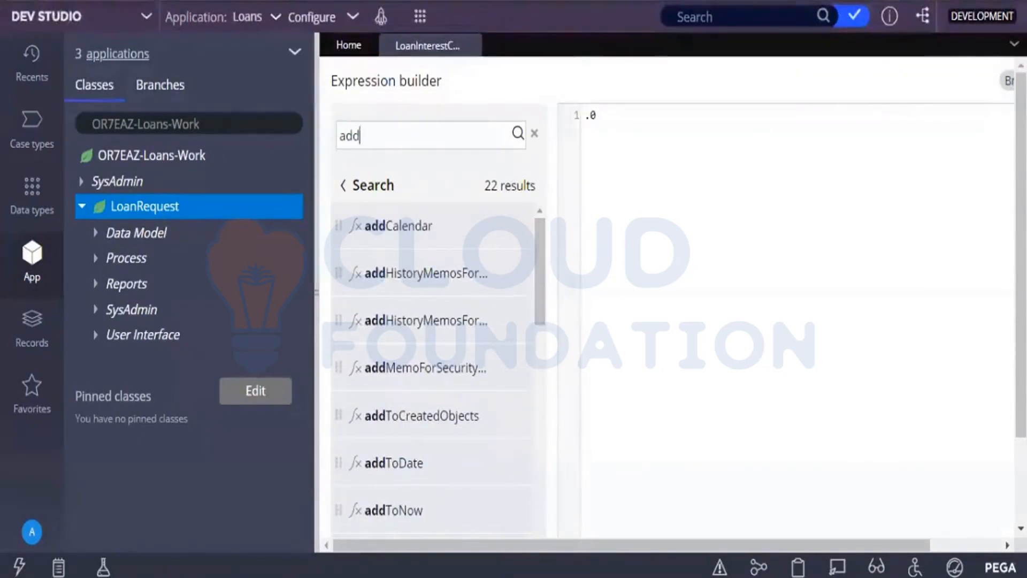
{"action": "scroll", "coordinate": [355, 521], "scroll_direction": "down", "scroll_amount": 3}
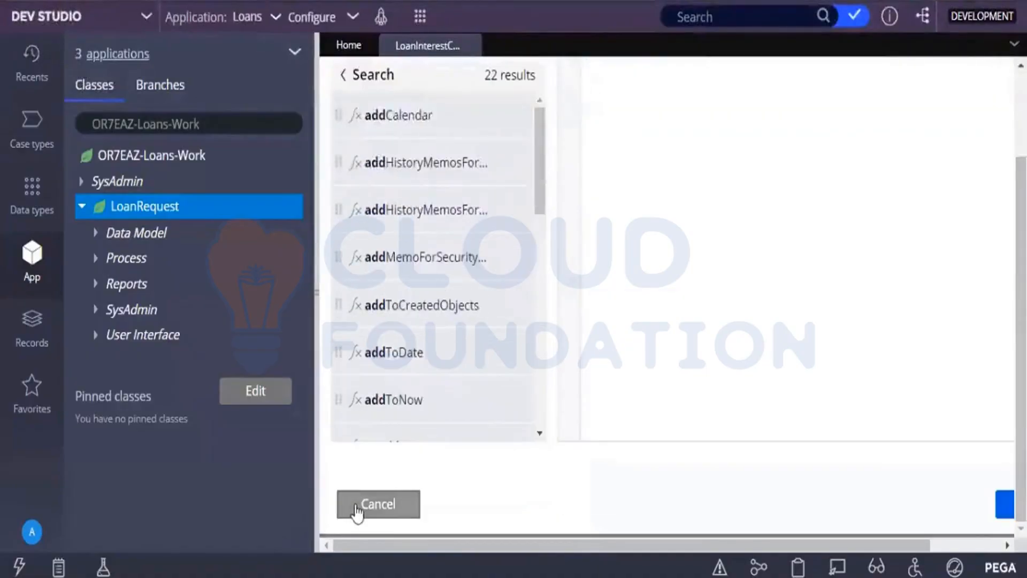
{"action": "left_click", "coordinate": [356, 509]}
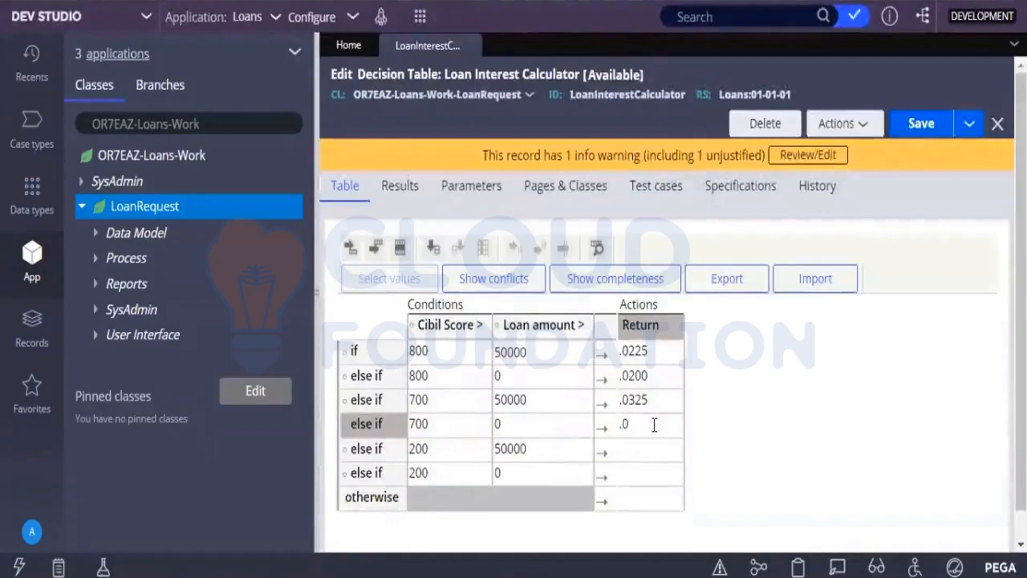
Complete the third else-if row's Return value as .0275.
{"action": "left_click", "coordinate": [653, 424]}
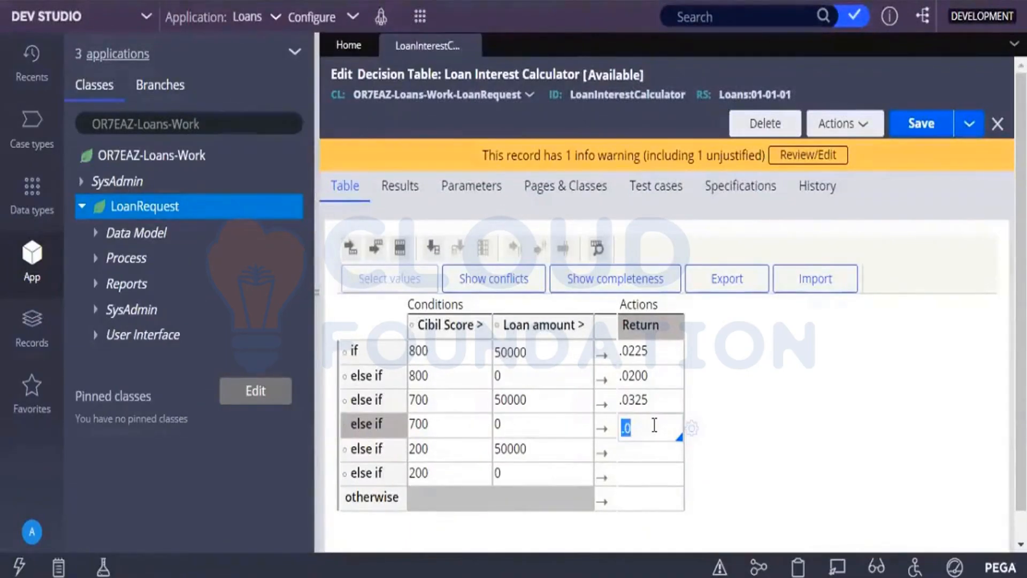
{"action": "left_click", "coordinate": [654, 425]}
{"action": "type", "text": "275"}
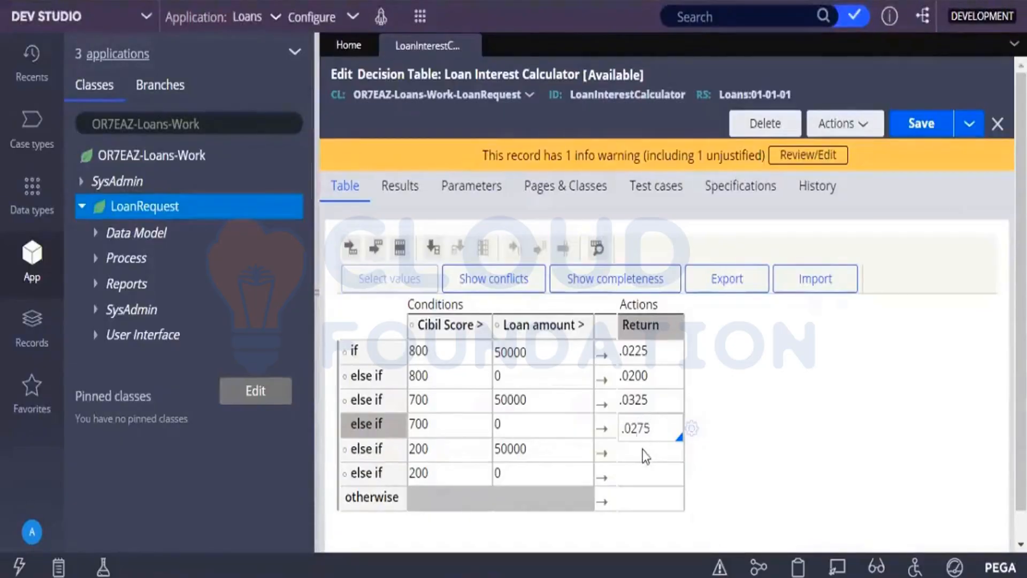
Set the fourth else-if row's Return value to .045 and commit the entry.
{"action": "left_click", "coordinate": [644, 450]}
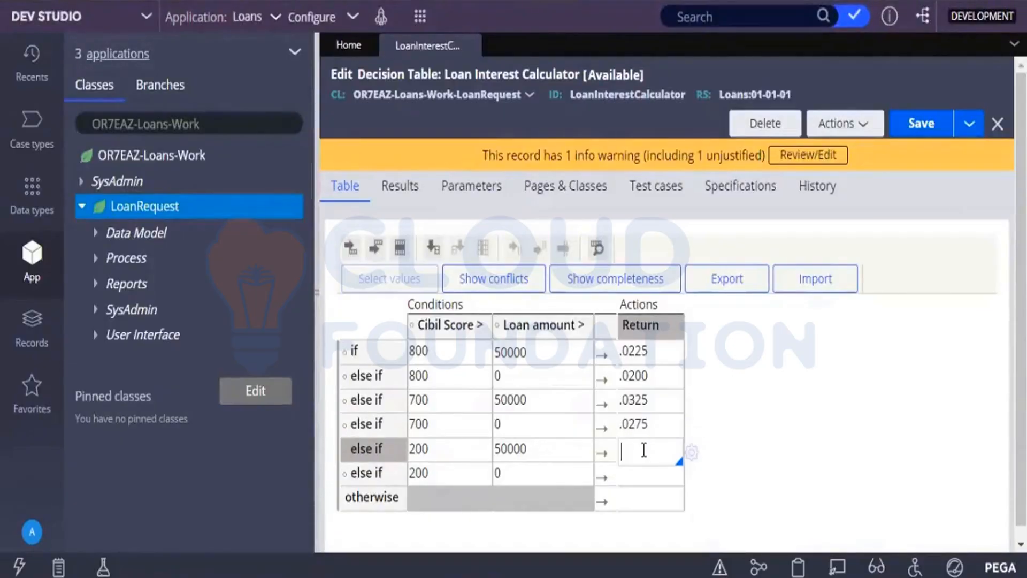
{"action": "type", "text": ".0"}
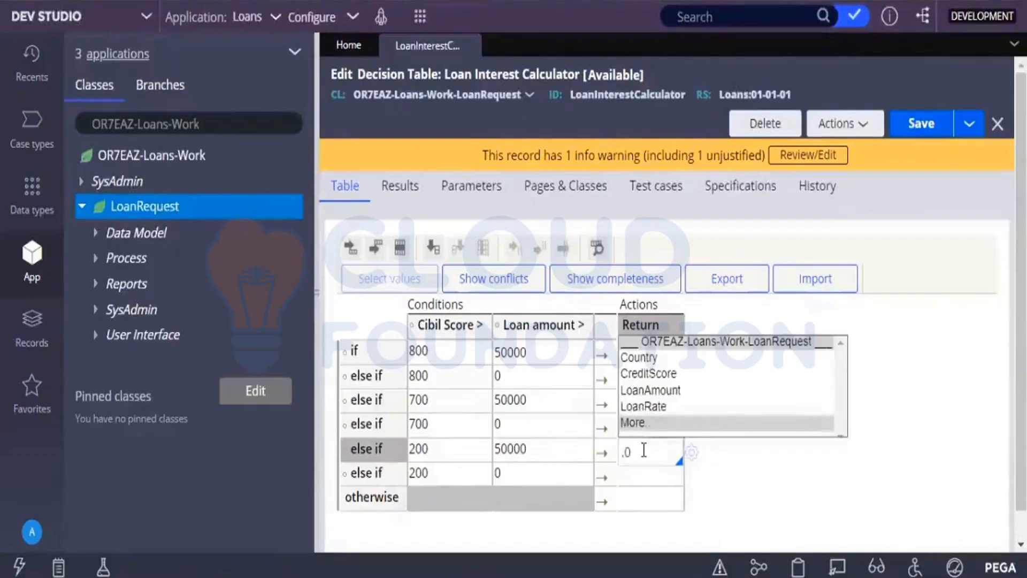
{"action": "type", "text": "45"}
{"action": "left_click", "coordinate": [759, 464]}
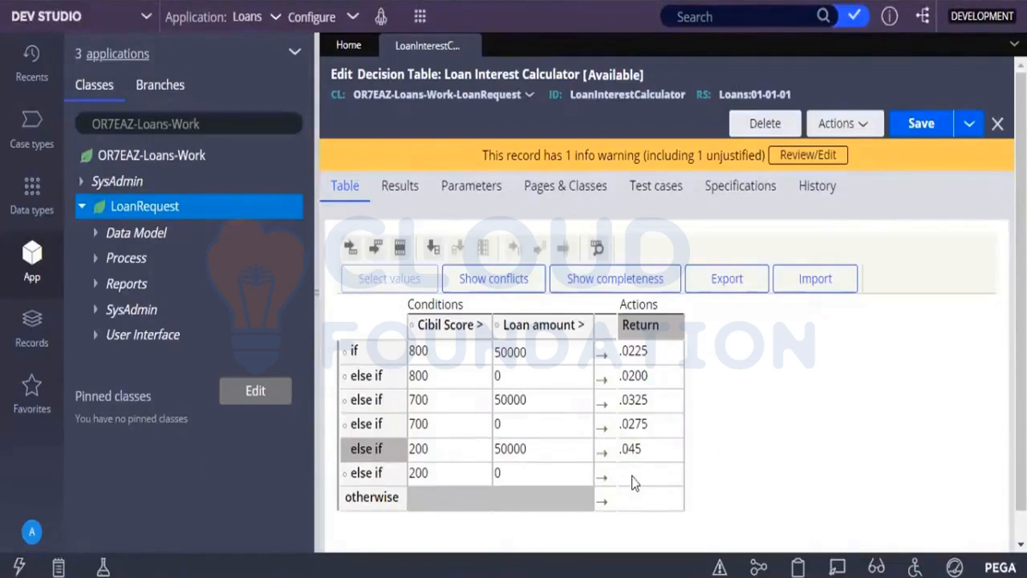
Try to enter .0425 as the Return value of the fifth else-if row.
{"action": "left_click", "coordinate": [631, 475]}
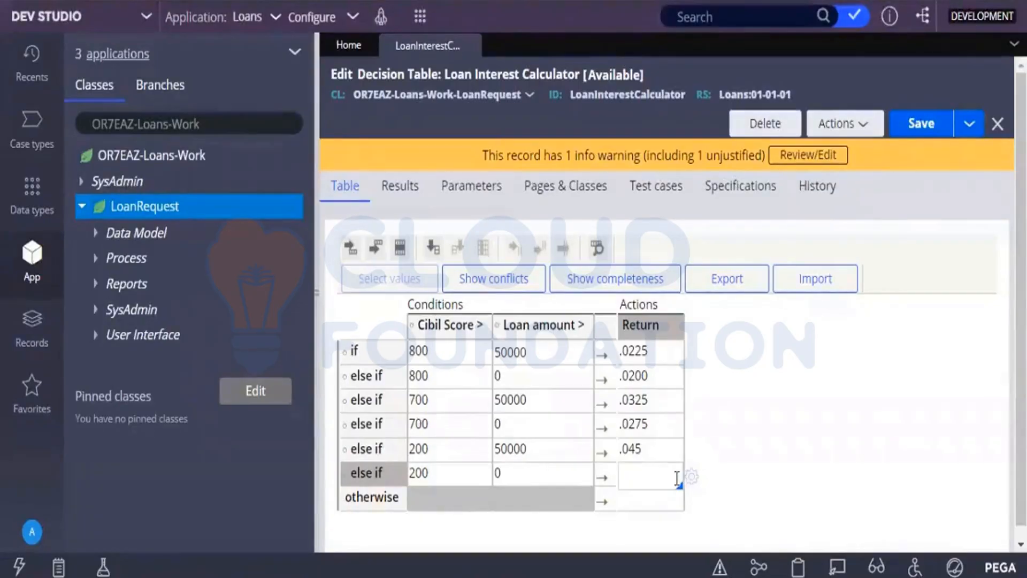
{"action": "type", "text": ".04"}
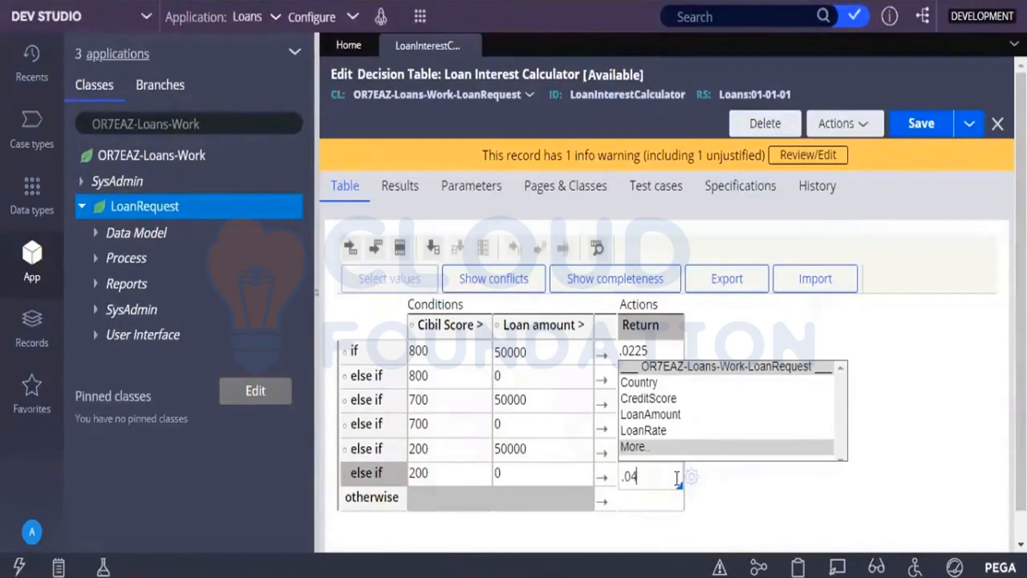
{"action": "type", "text": "25"}
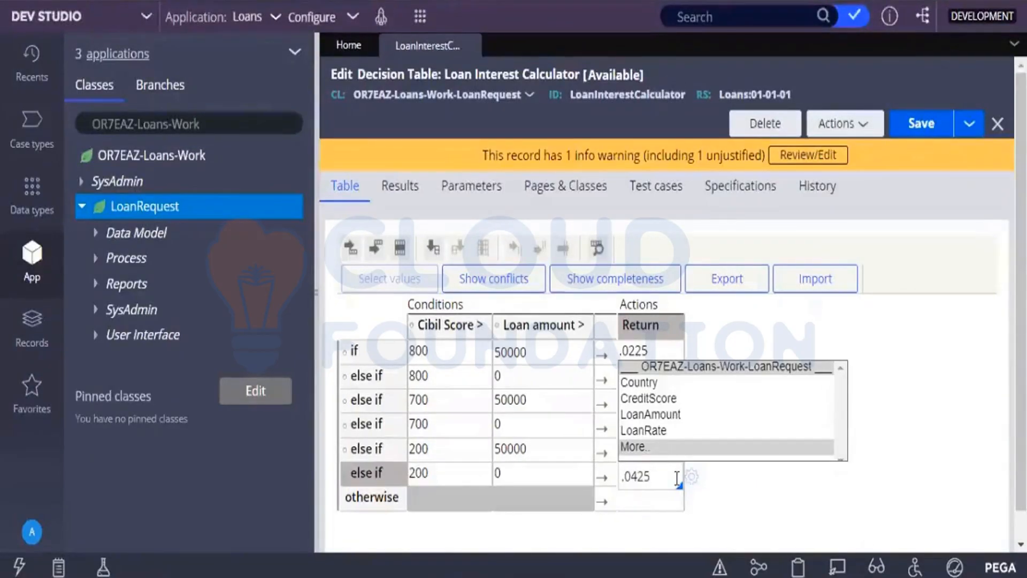
{"action": "left_click", "coordinate": [654, 502]}
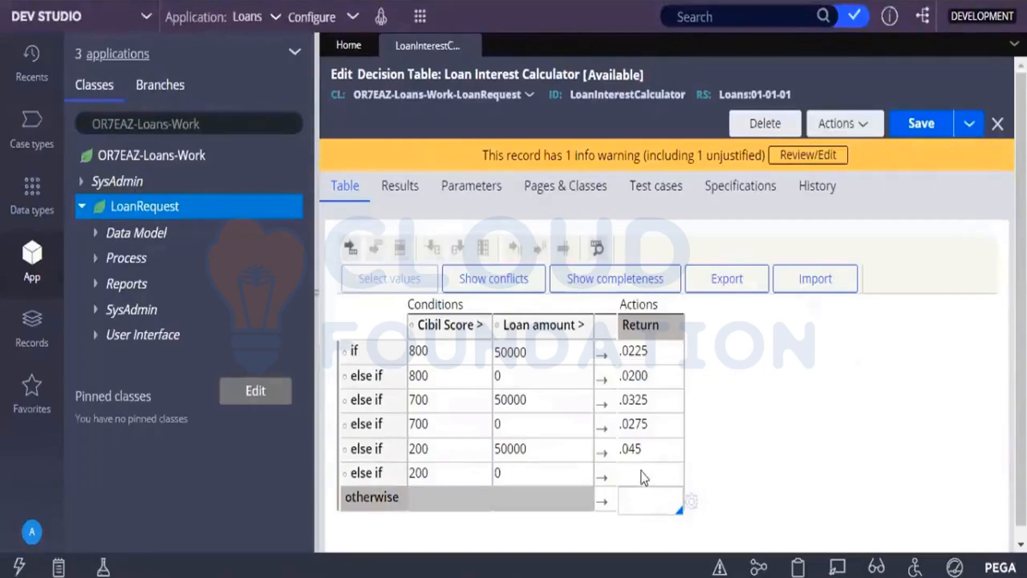
{"action": "left_click", "coordinate": [640, 471]}
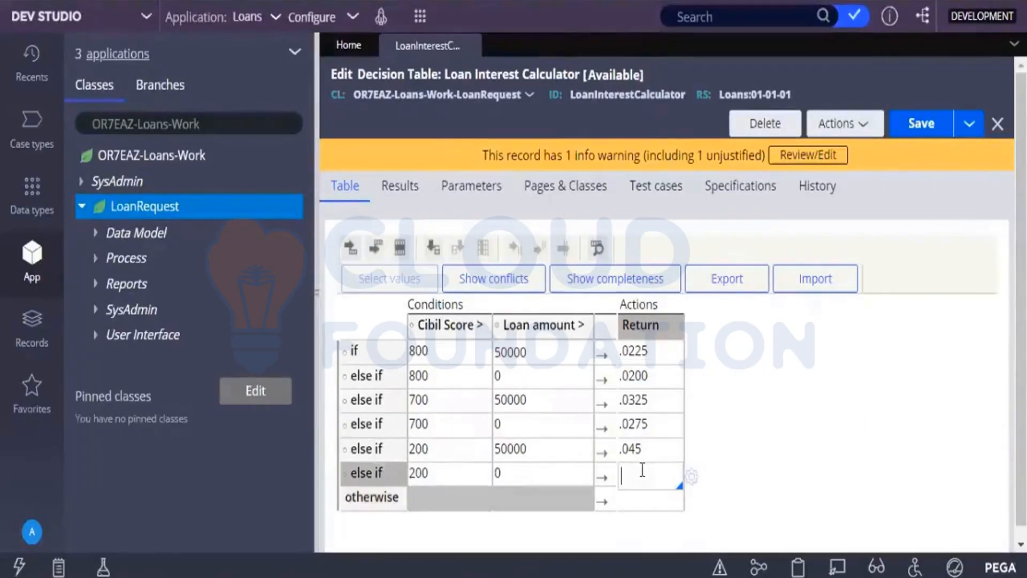
{"action": "type", "text": "."}
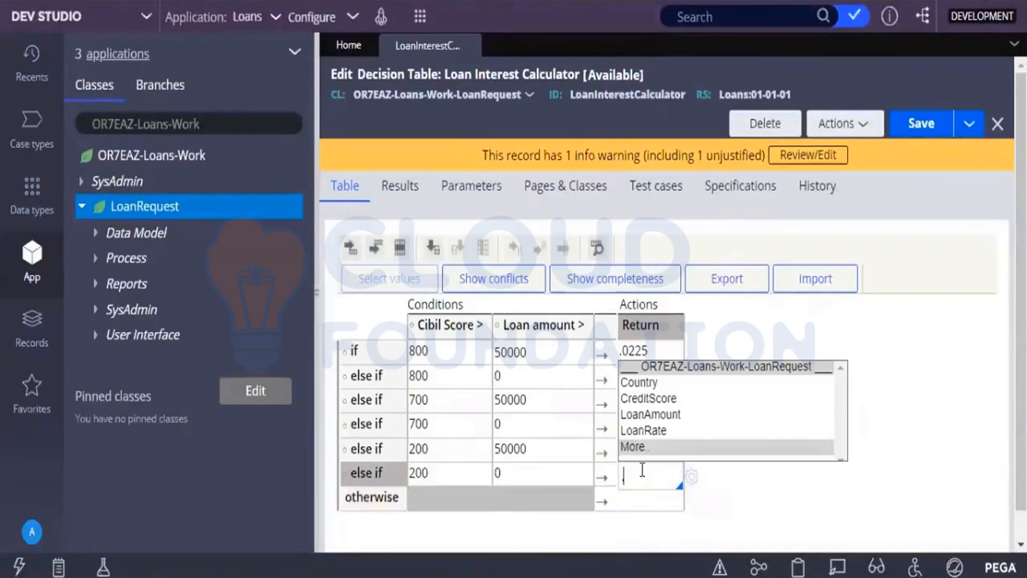
{"action": "type", "text": "0425"}
{"action": "double_click", "coordinate": [672, 476]}
{"action": "left_click", "coordinate": [571, 472]}
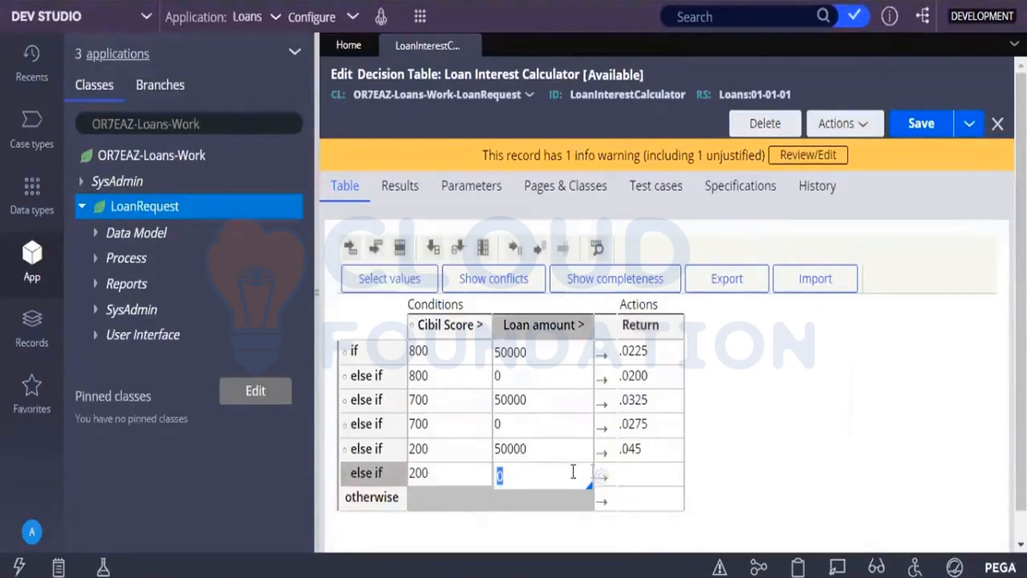
Try again to enter .0425 as the Return value for Cibil Score above 200 and loan amount above 0.
{"action": "left_click", "coordinate": [647, 472]}
{"action": "type", "text": ".04"}
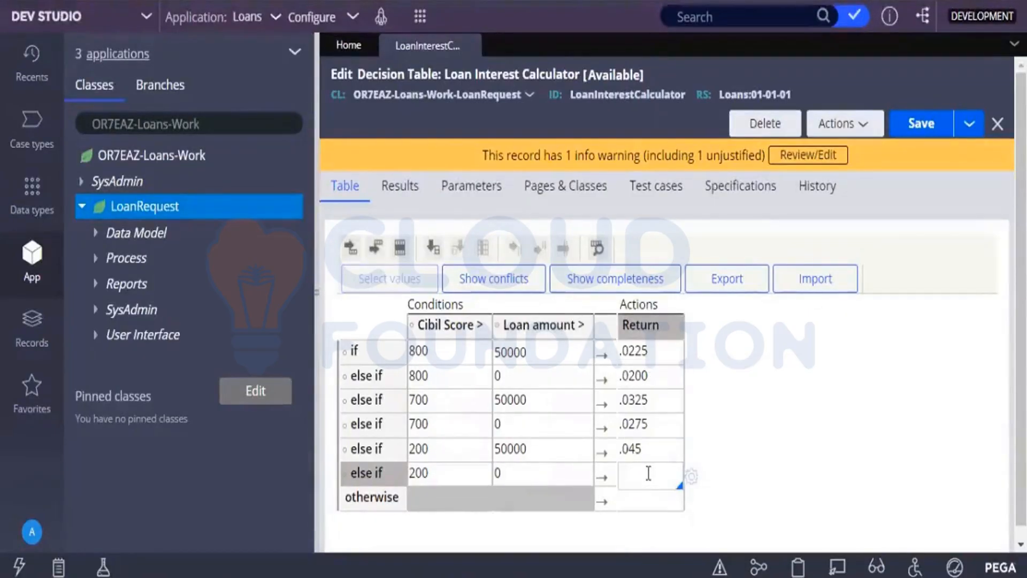
{"action": "type", "text": "25"}
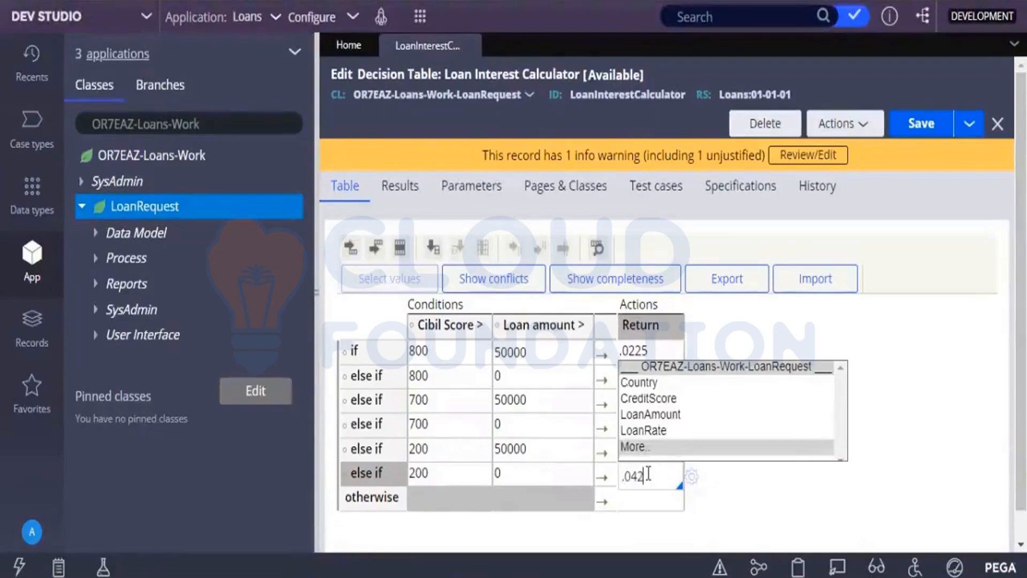
Set the otherwise row's Return value to .07 and commit the entry.
{"action": "left_click", "coordinate": [633, 501]}
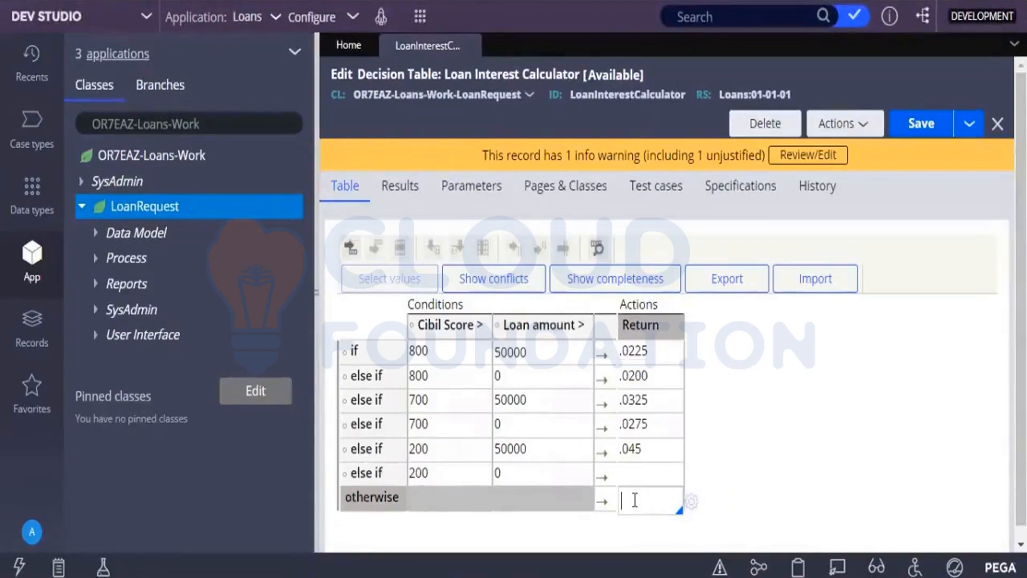
{"action": "type", "text": ".0"}
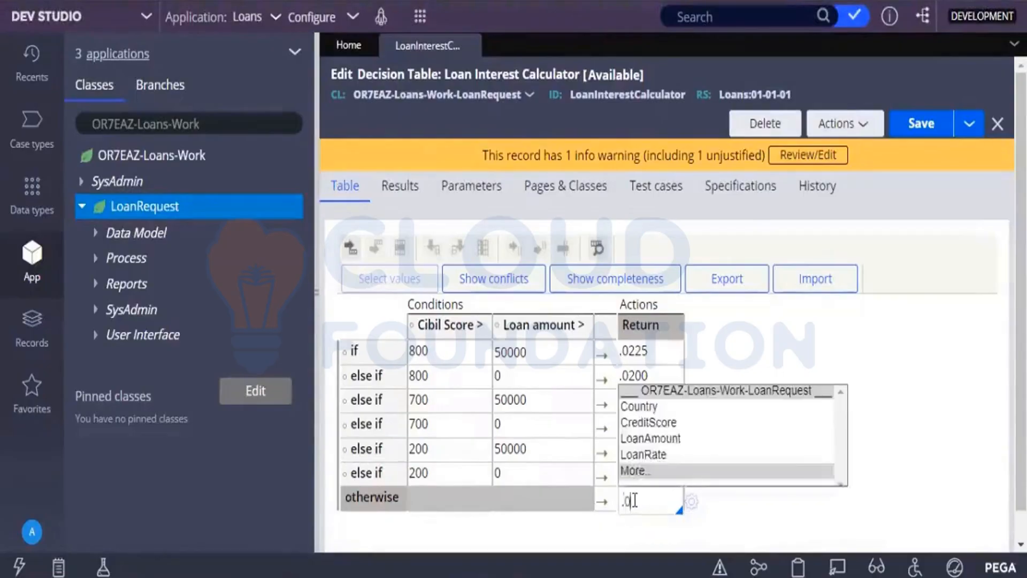
{"action": "type", "text": "7"}
{"action": "left_click", "coordinate": [737, 510]}
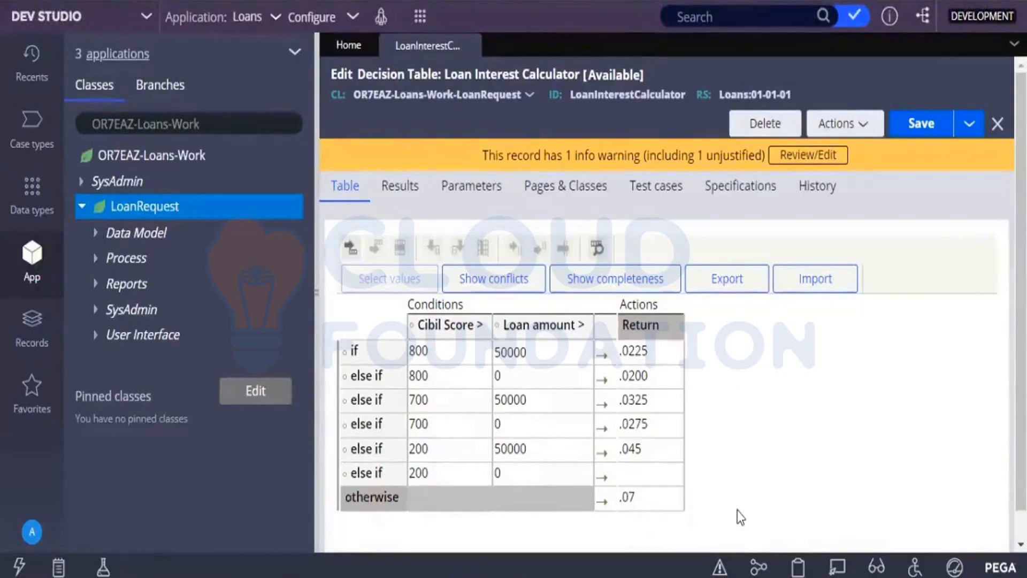
Try to set the fifth else-if row's Return value to .0425 and save the decision table.
{"action": "left_click", "coordinate": [639, 472]}
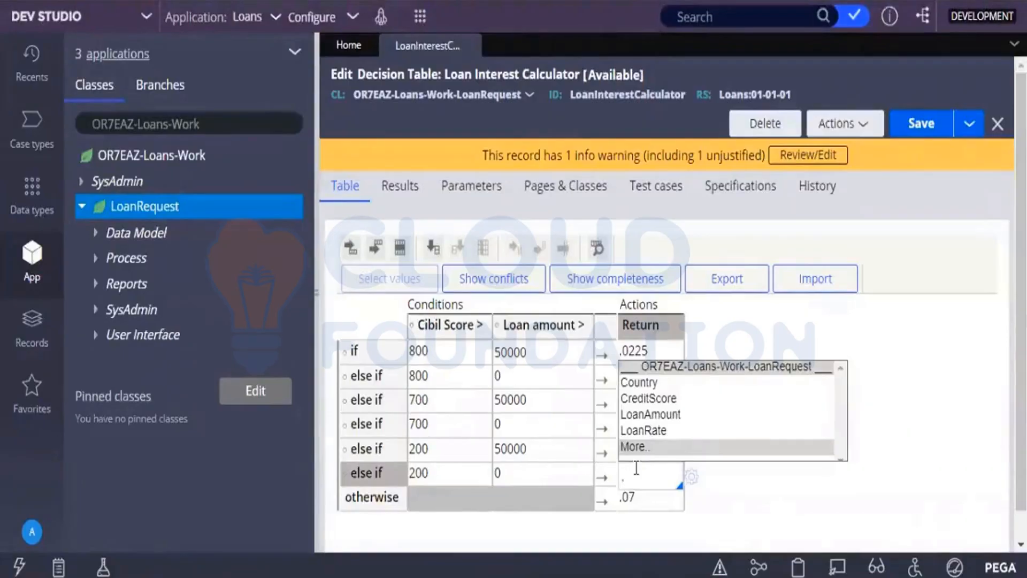
{"action": "type", "text": ".0425"}
{"action": "left_click", "coordinate": [652, 500]}
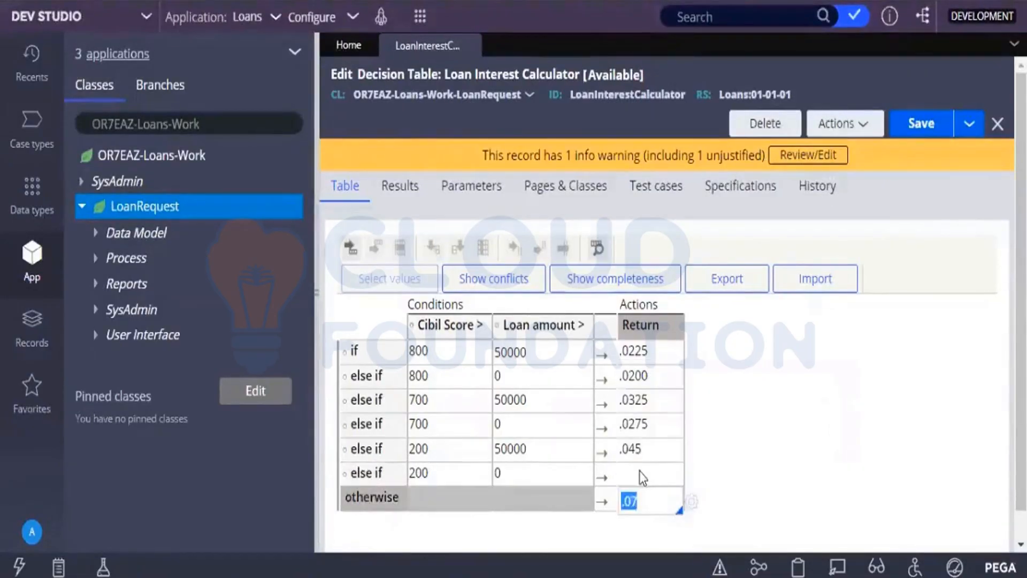
{"action": "left_click_drag", "start_coordinate": [640, 471], "coordinate": [862, 201]}
{"action": "left_click", "coordinate": [919, 124]}
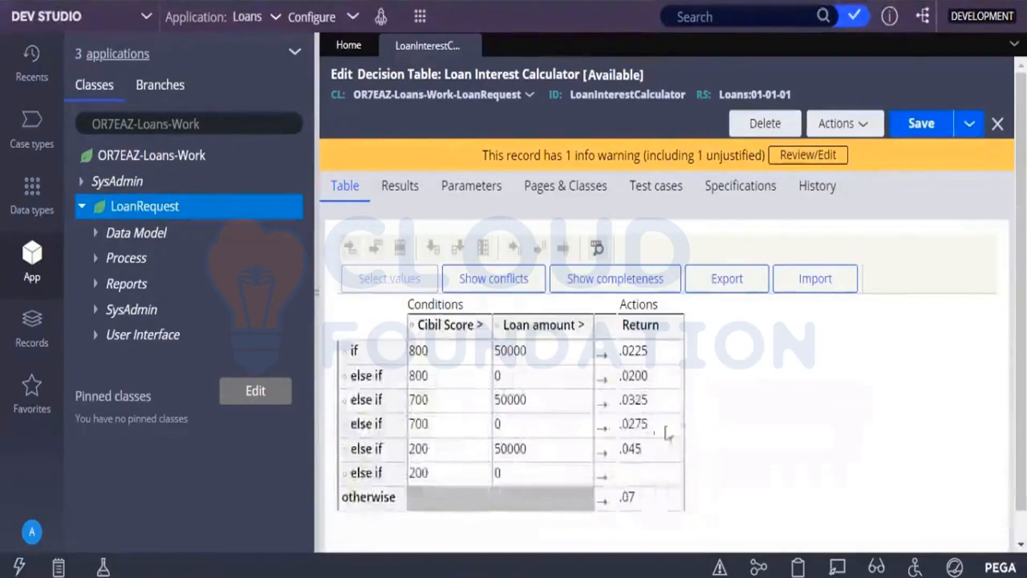
Try once more to enter .0425 in the empty Return cell above the otherwise row.
{"action": "left_click", "coordinate": [624, 476]}
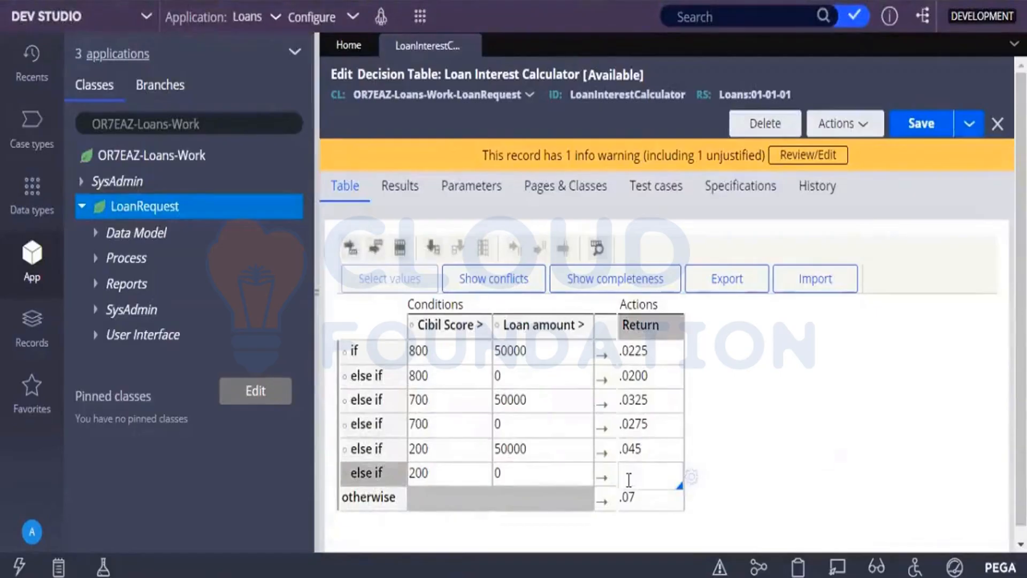
{"action": "type", "text": ".04"}
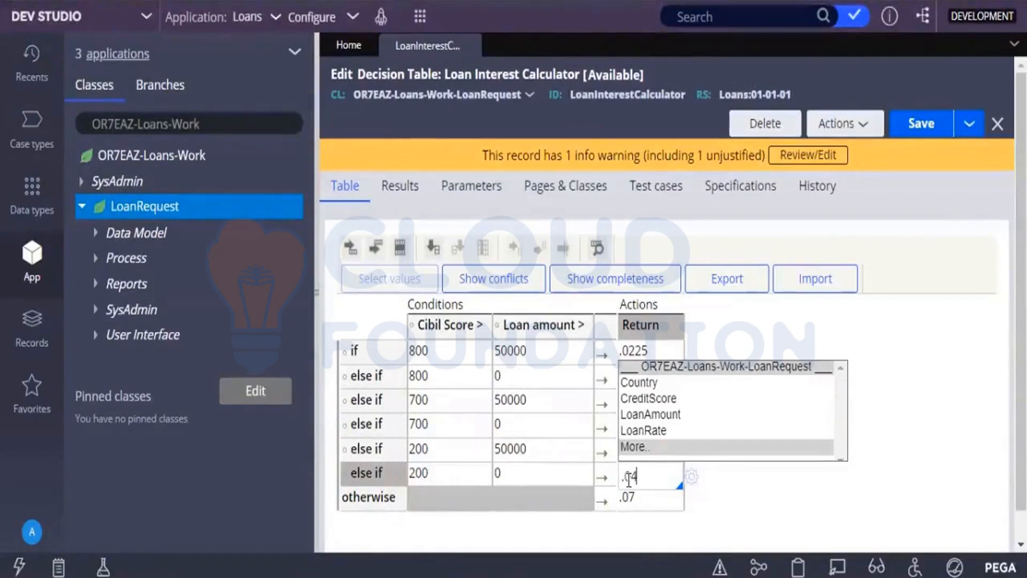
{"action": "type", "text": "25"}
{"action": "left_click", "coordinate": [648, 500]}
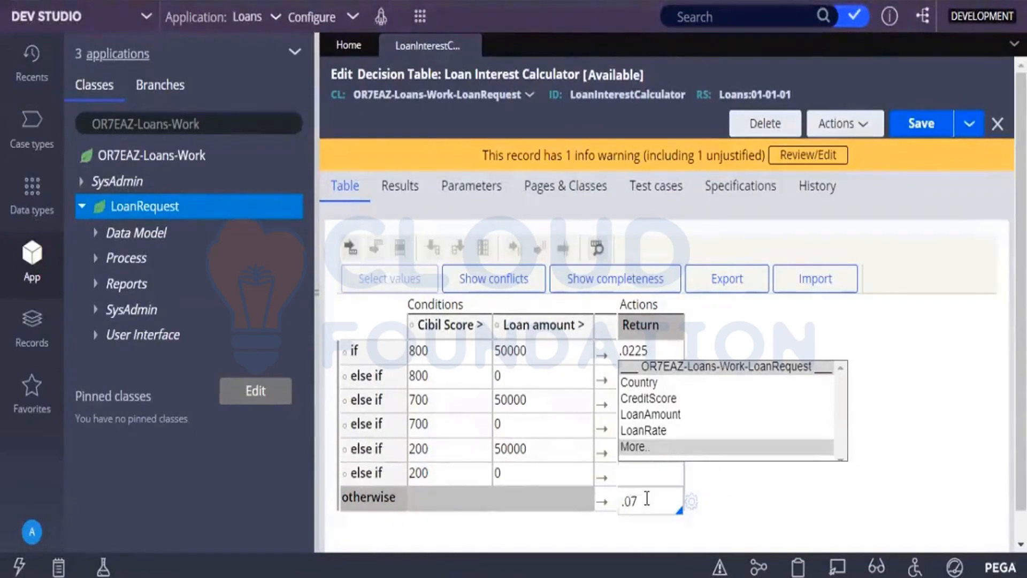
{"action": "left_click", "coordinate": [738, 461]}
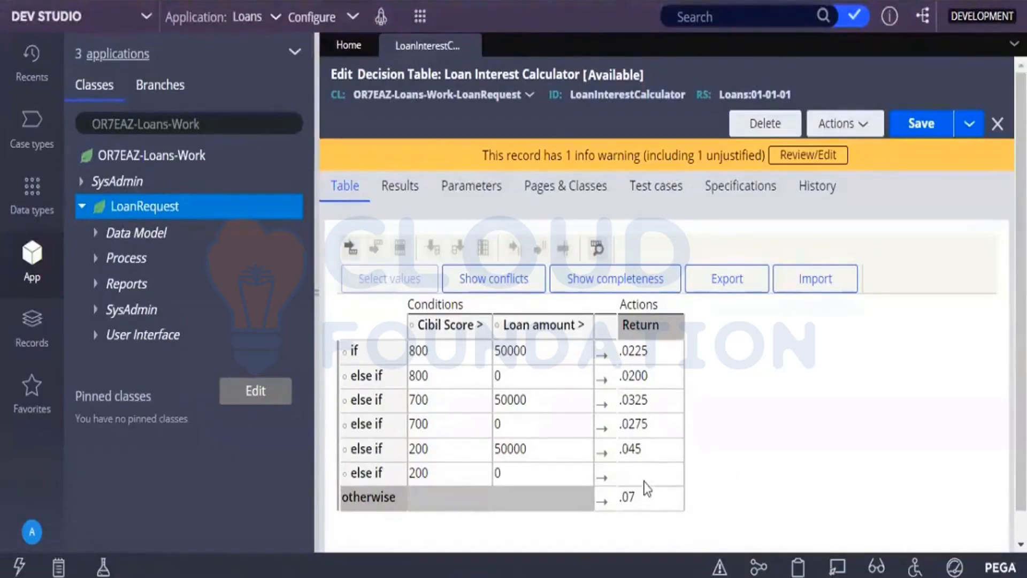
Insert a row after the fifth else-if row and set its Return value to .0425.
{"action": "left_click", "coordinate": [561, 477]}
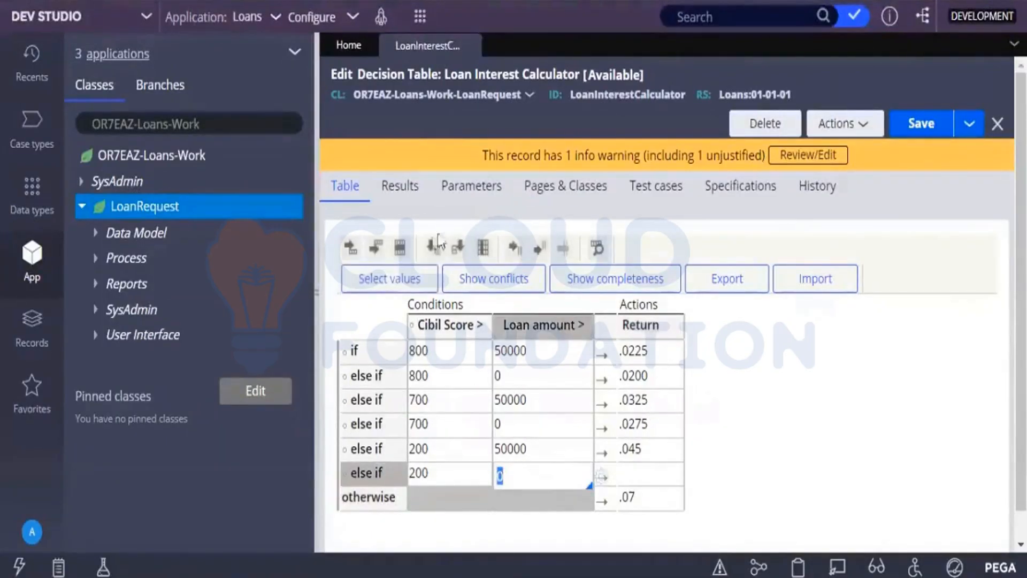
{"action": "left_click", "coordinate": [377, 249]}
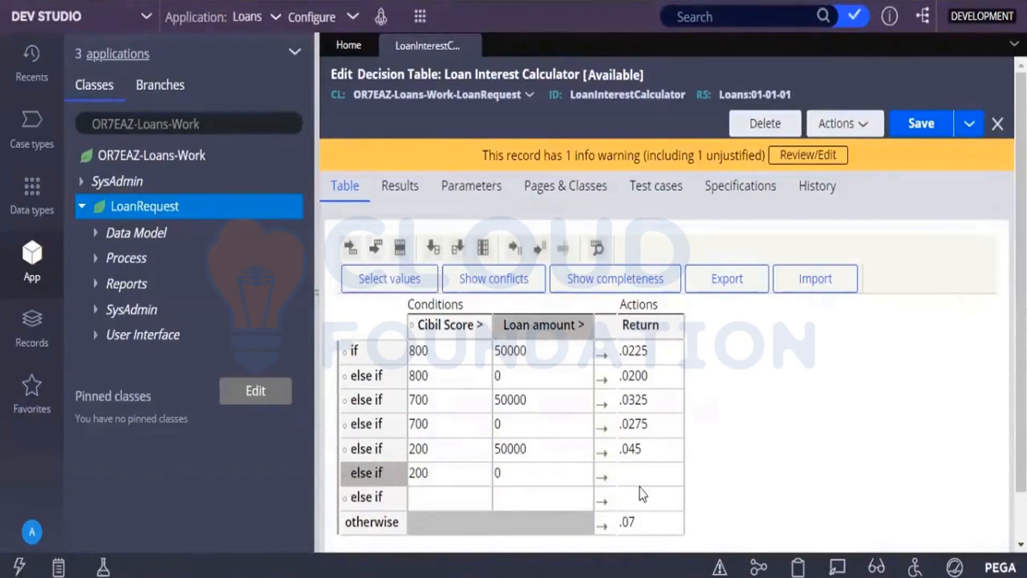
{"action": "left_click", "coordinate": [638, 503]}
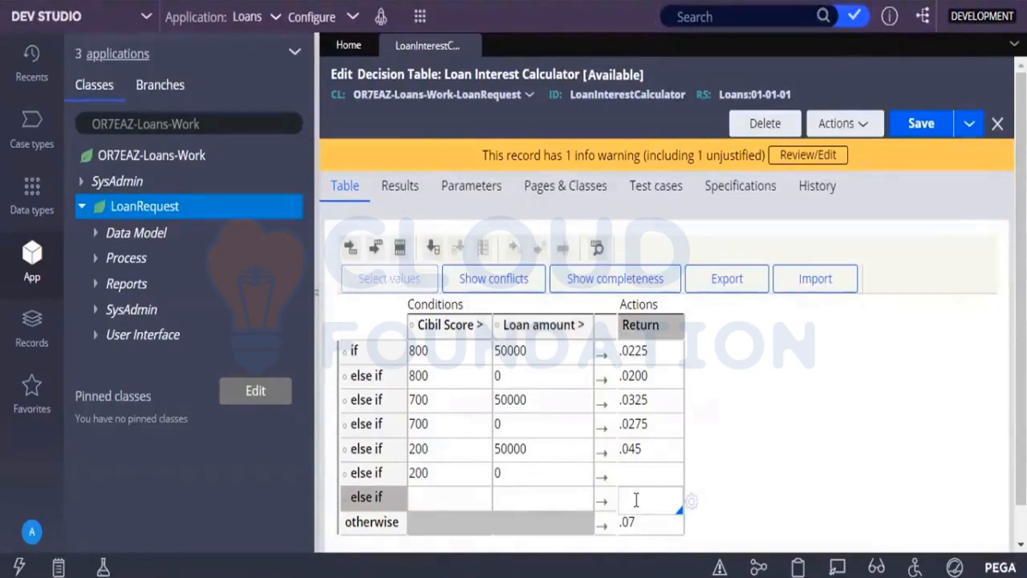
{"action": "type", "text": ".0"}
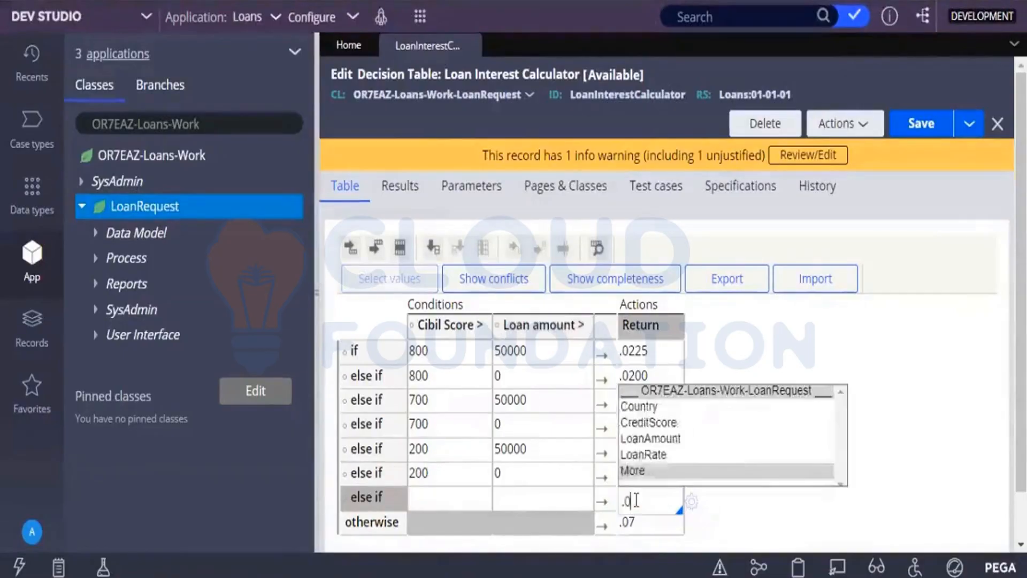
{"action": "type", "text": "425"}
{"action": "left_click", "coordinate": [753, 498]}
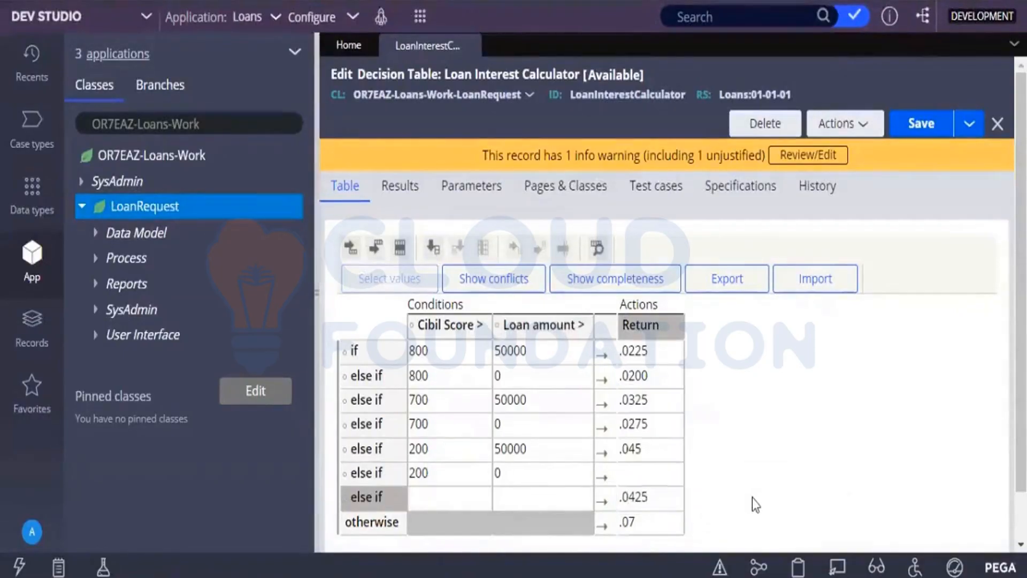
Set the new else-if row's Cibil Score condition to 200 and its Loan amount condition to 0.
{"action": "left_click", "coordinate": [435, 503]}
{"action": "type", "text": "20"}
{"action": "key", "text": "BackSpace"}
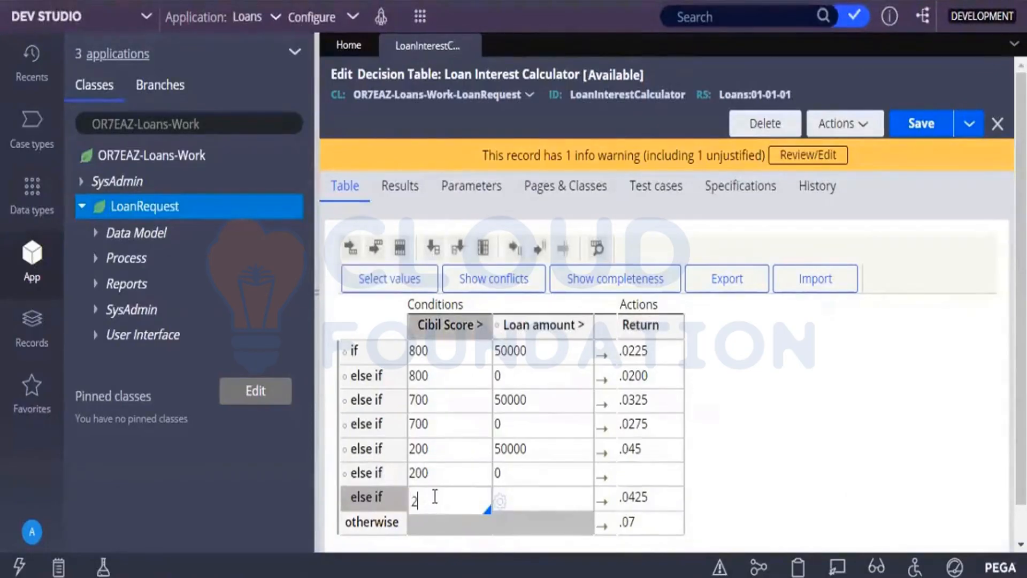
{"action": "type", "text": "00"}
{"action": "left_click", "coordinate": [538, 505]}
{"action": "type", "text": "0"}
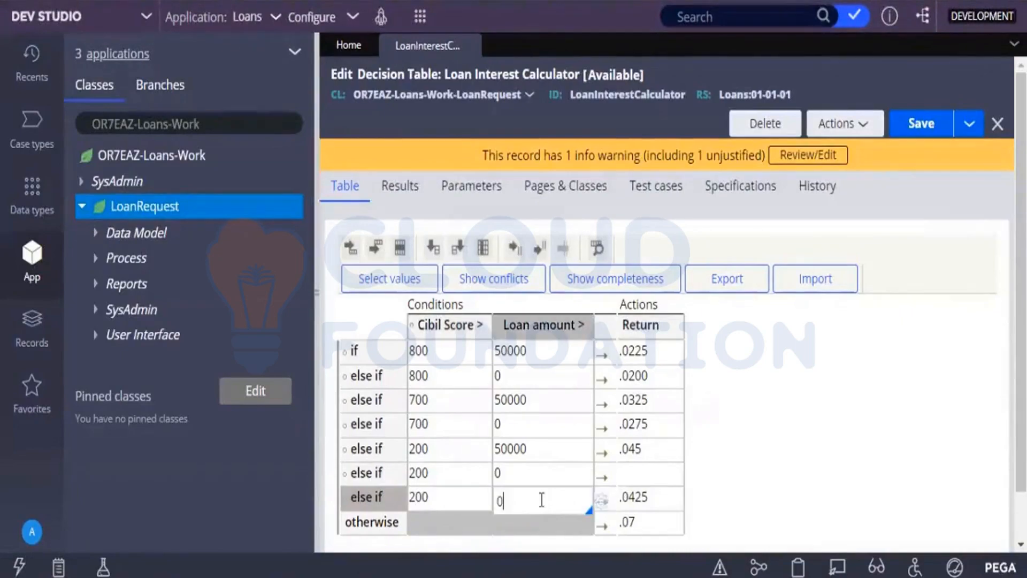
{"action": "left_click", "coordinate": [941, 413]}
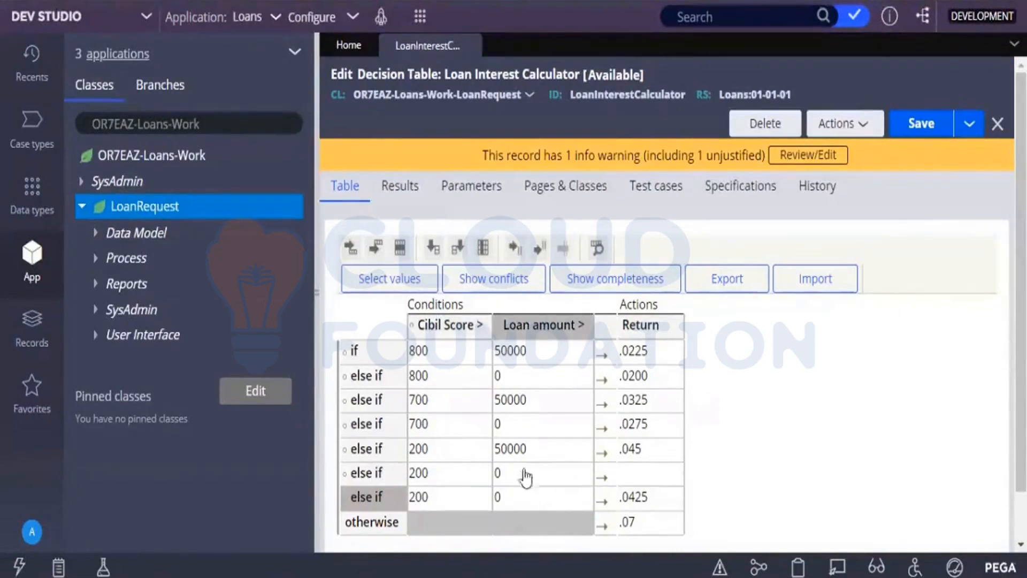
Delete the duplicate 200 / 0 else-if row that has no Return value, and save the decision table.
{"action": "left_click", "coordinate": [455, 475]}
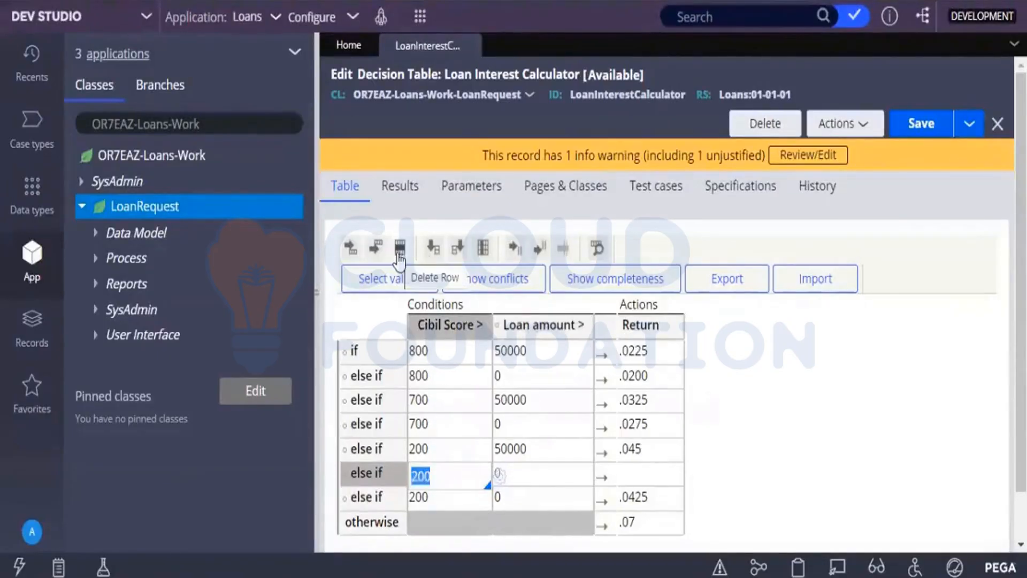
{"action": "left_click", "coordinate": [398, 254]}
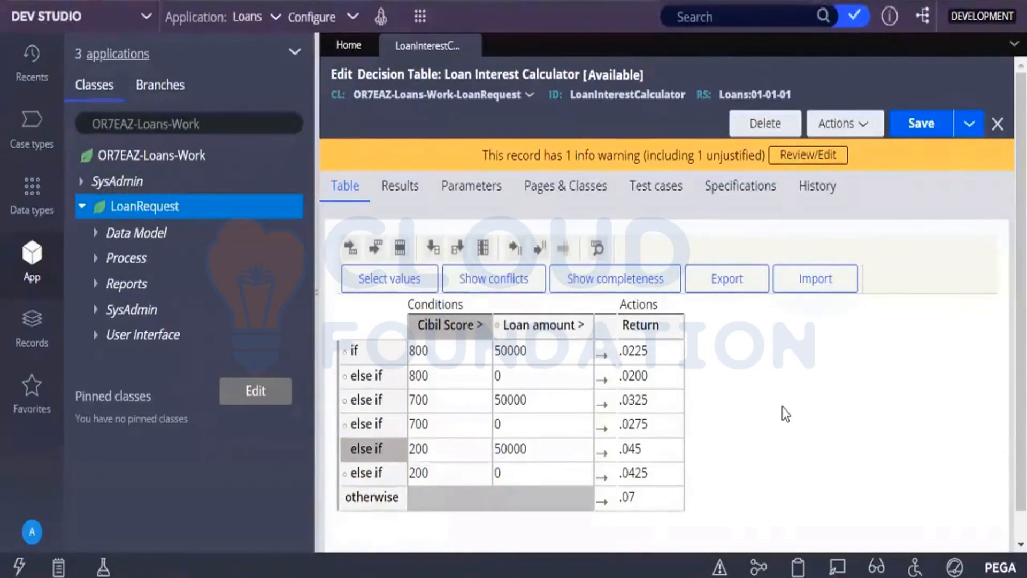
{"action": "left_click", "coordinate": [912, 123]}
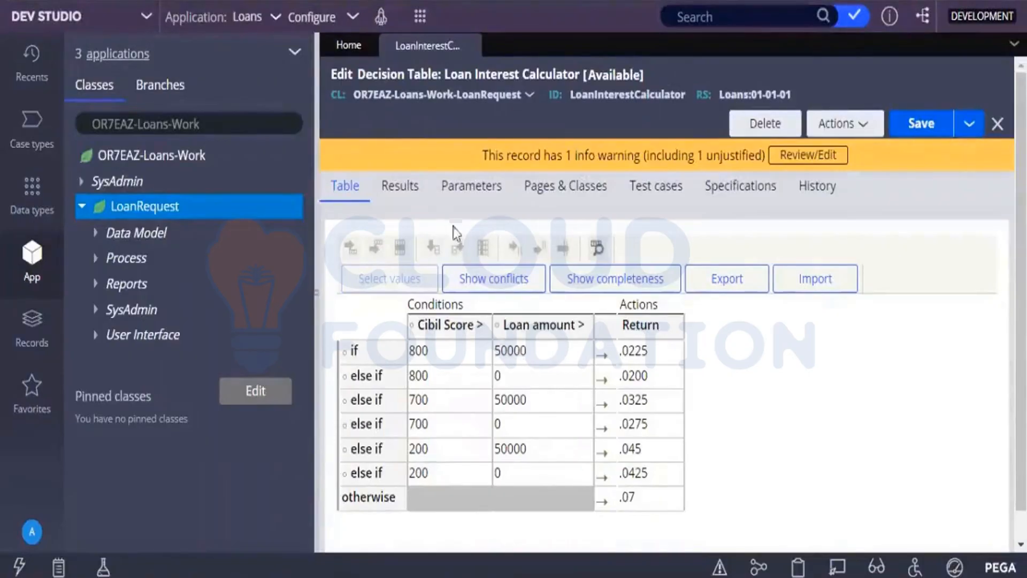
Examine the delegation options in the decision table's results settings against the condition rows and return values.
{"action": "left_click", "coordinate": [421, 201]}
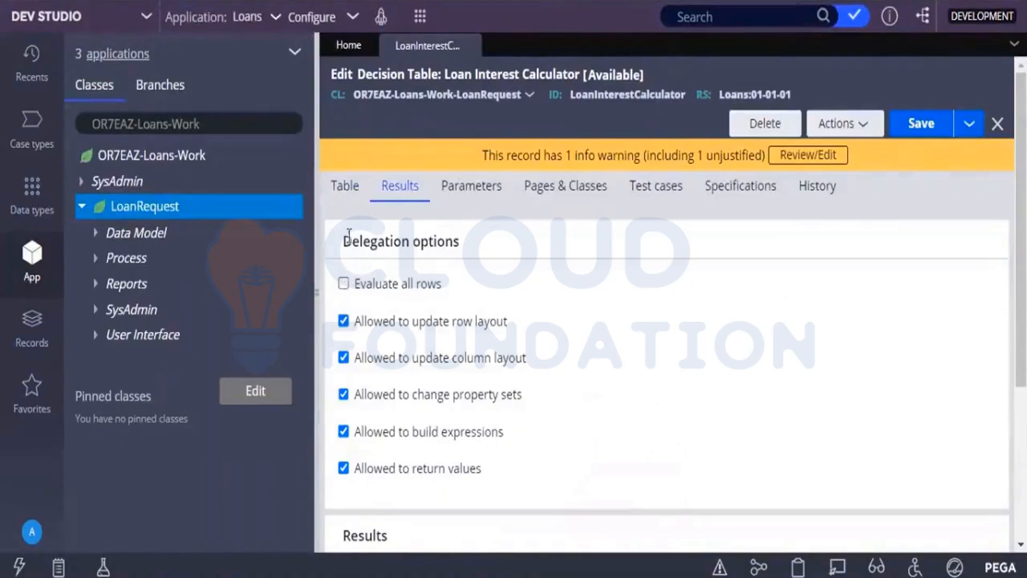
{"action": "left_click", "coordinate": [346, 188]}
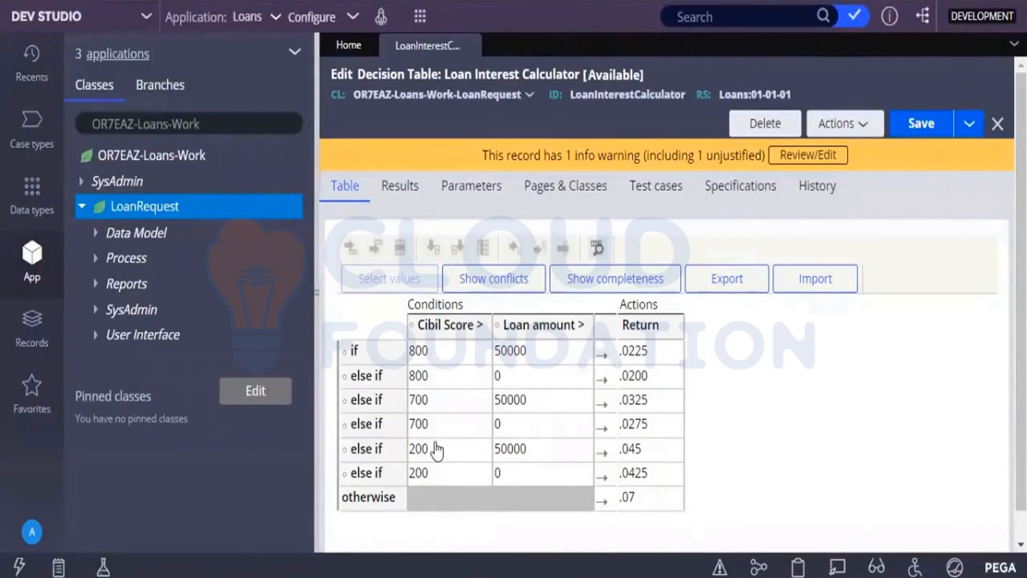
{"action": "left_click", "coordinate": [402, 202]}
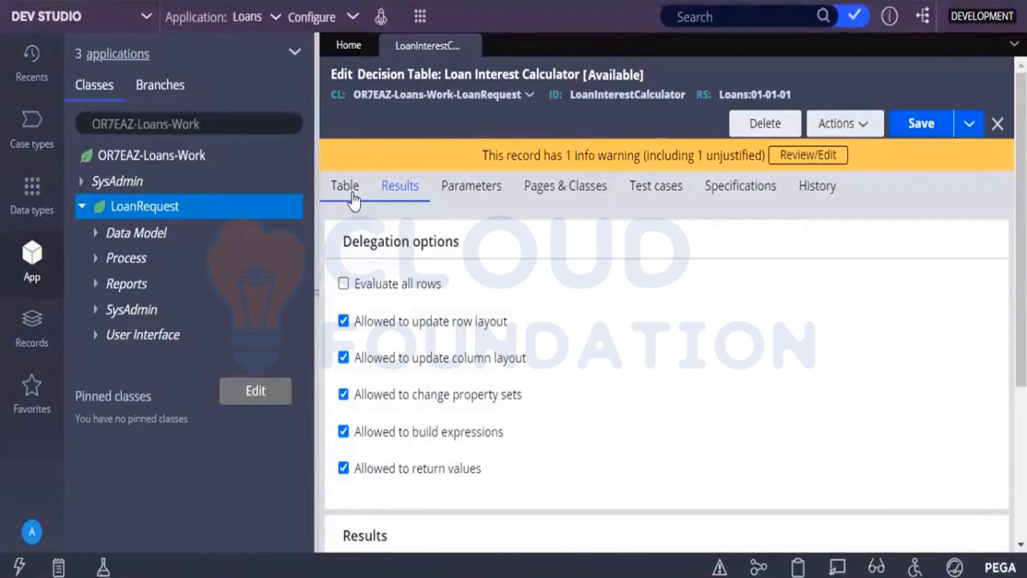
{"action": "left_click", "coordinate": [354, 202]}
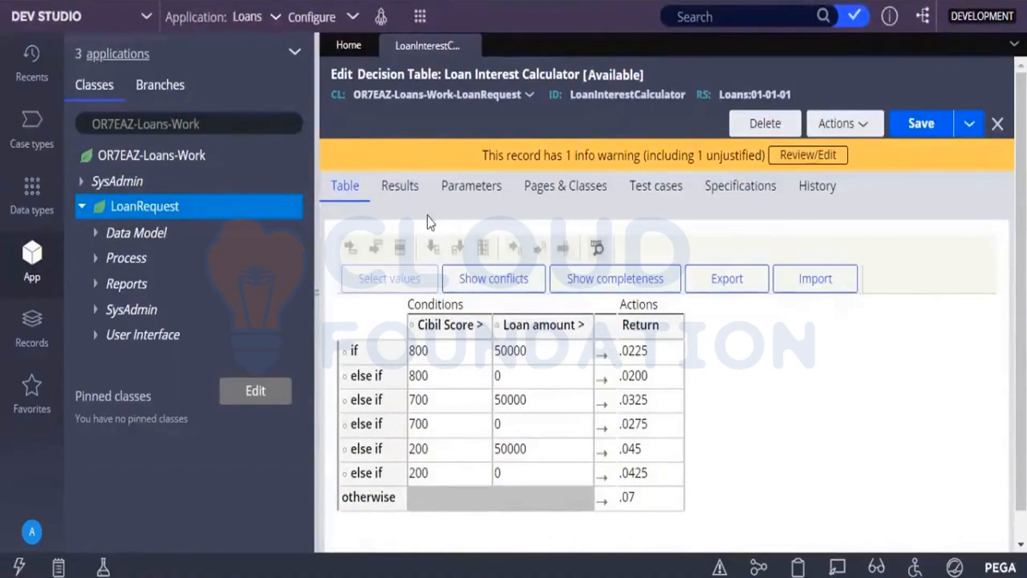
{"action": "left_click", "coordinate": [420, 199]}
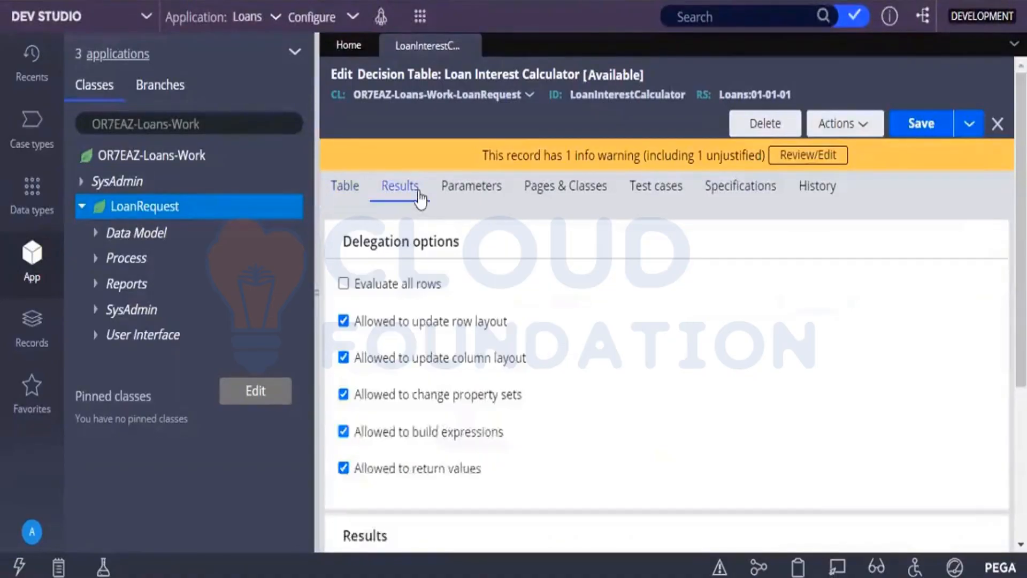
{"action": "left_click", "coordinate": [345, 187]}
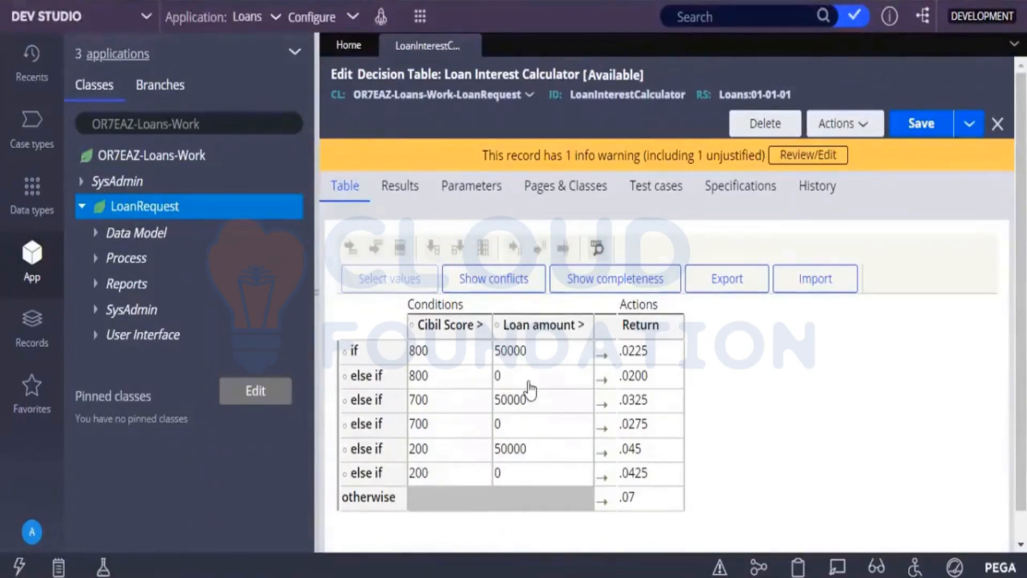
{"action": "left_click", "coordinate": [405, 189]}
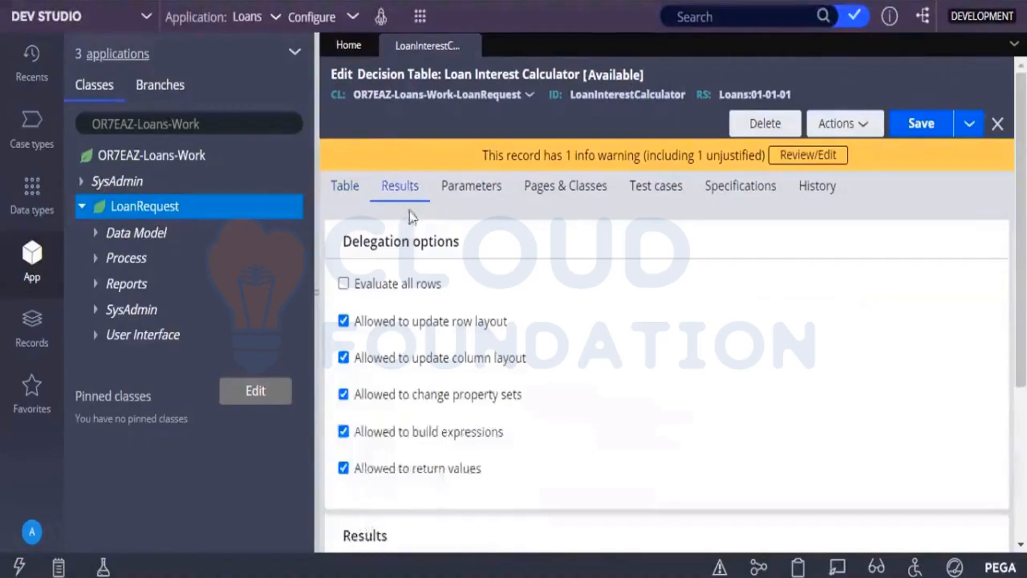
{"action": "left_click", "coordinate": [346, 195]}
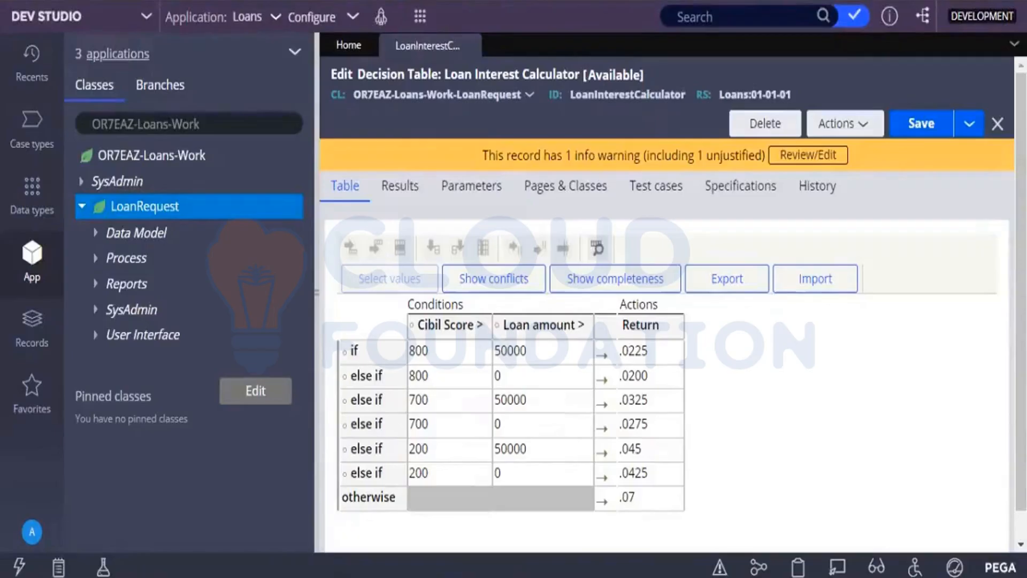
Save the decision table and check it for conflicts.
{"action": "left_click", "coordinate": [940, 130]}
{"action": "left_click", "coordinate": [411, 203]}
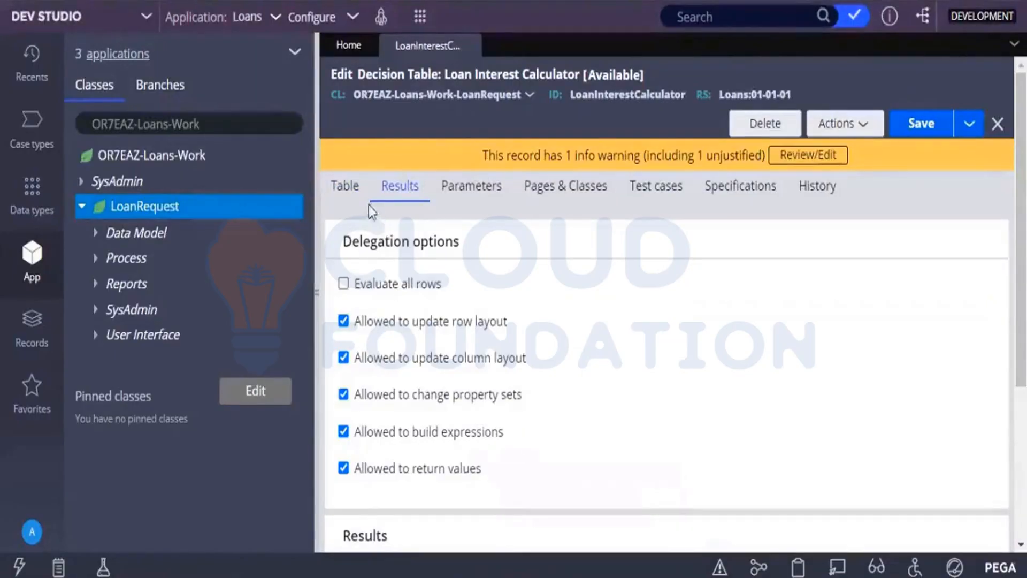
{"action": "left_click", "coordinate": [342, 193]}
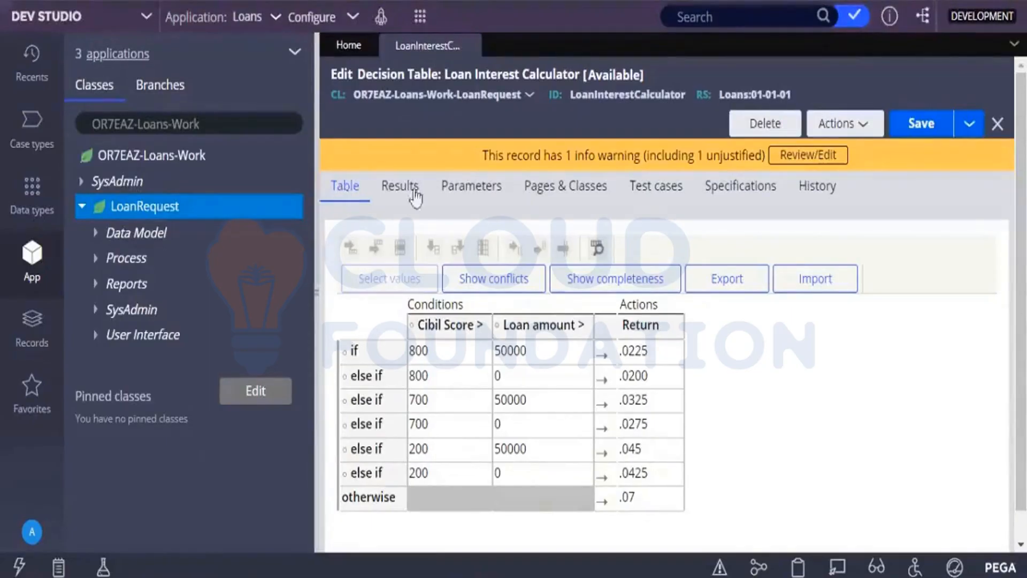
{"action": "left_click", "coordinate": [917, 124]}
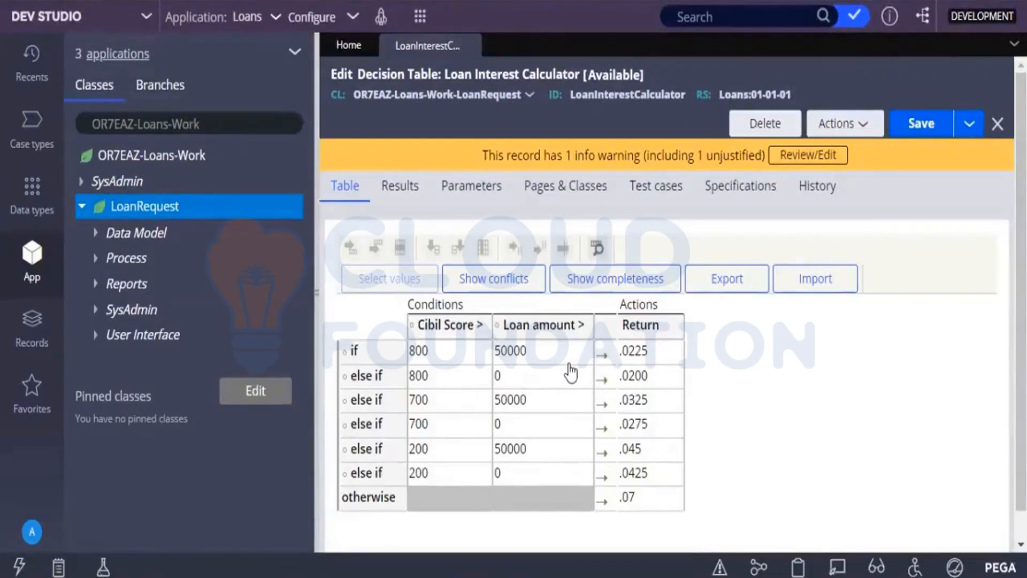
{"action": "left_click", "coordinate": [495, 286]}
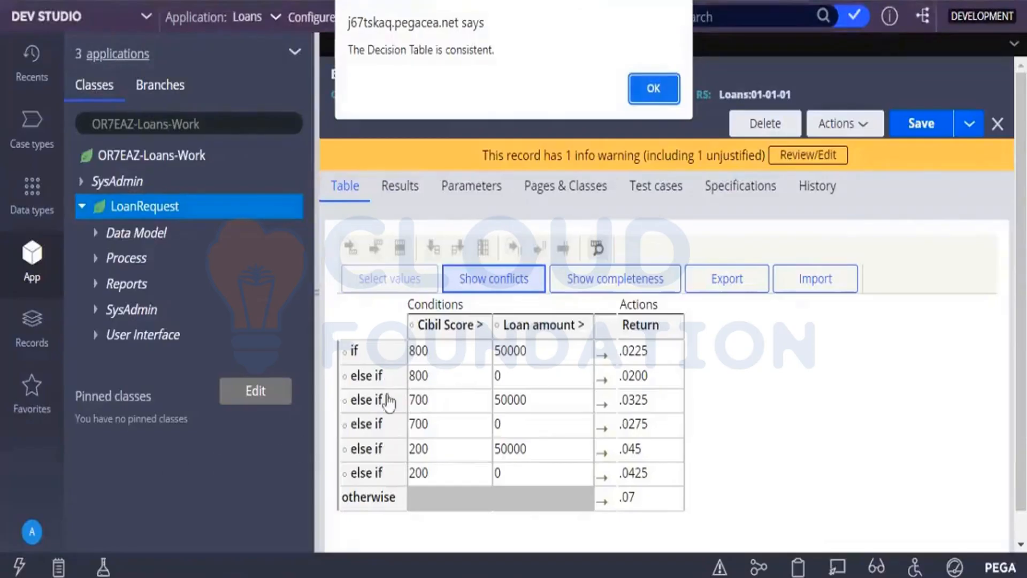
Set the Loan amount condition of the 800 else-if row returning .0200 to 50000, and save the decision table.
{"action": "left_click", "coordinate": [642, 94]}
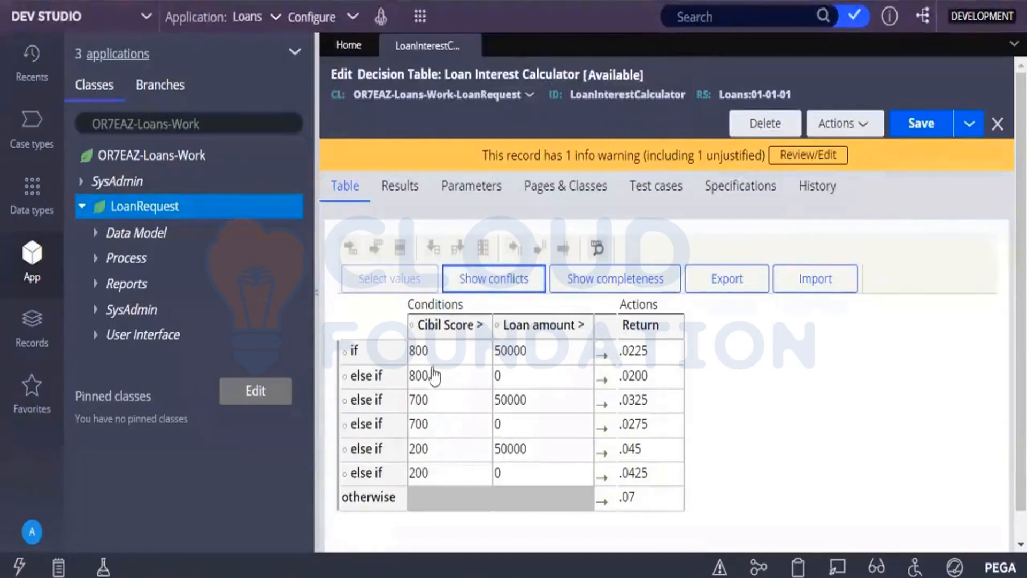
{"action": "left_click", "coordinate": [499, 380]}
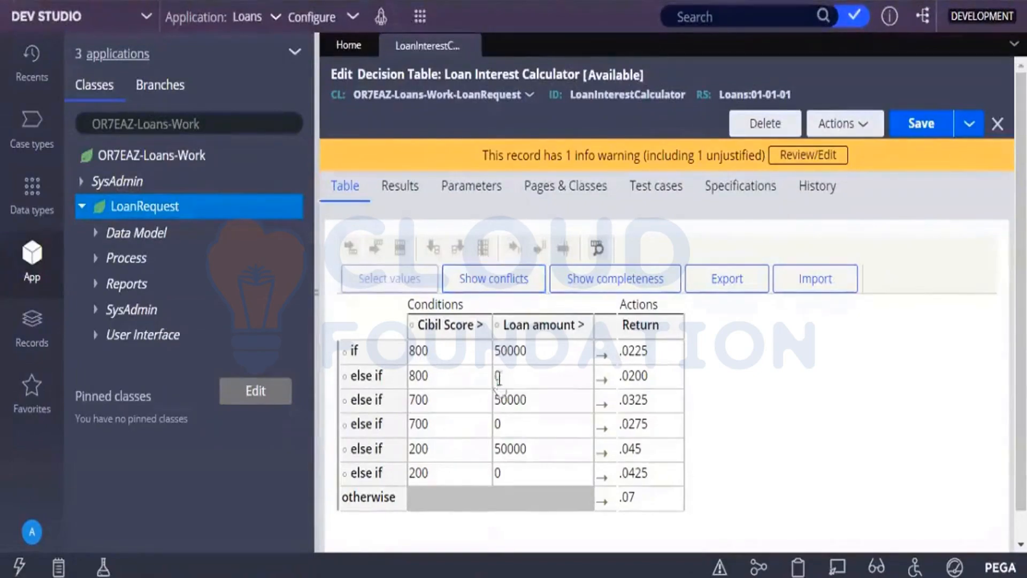
{"action": "type", "text": "50000"}
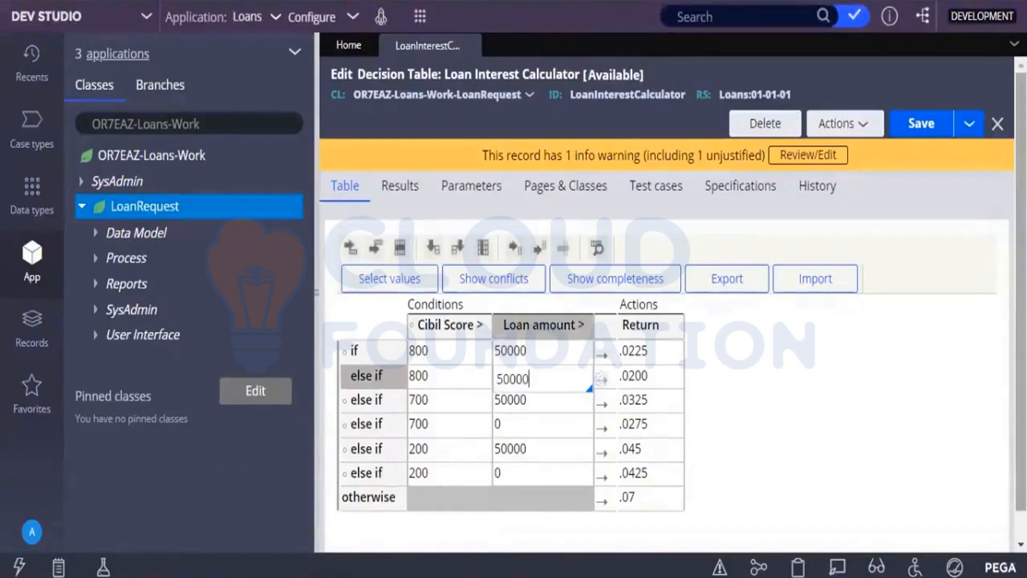
{"action": "left_click", "coordinate": [903, 388]}
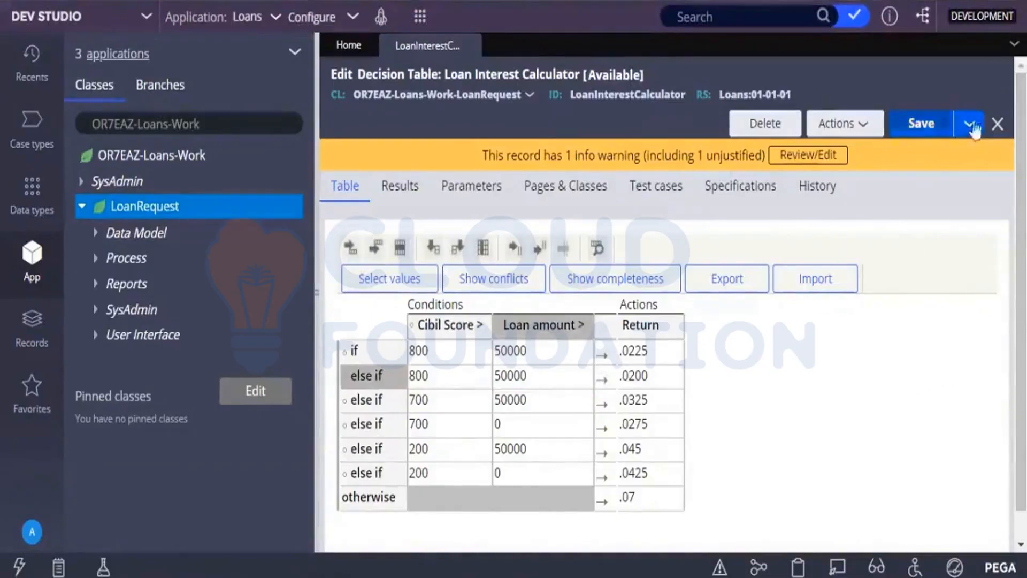
{"action": "left_click", "coordinate": [929, 127]}
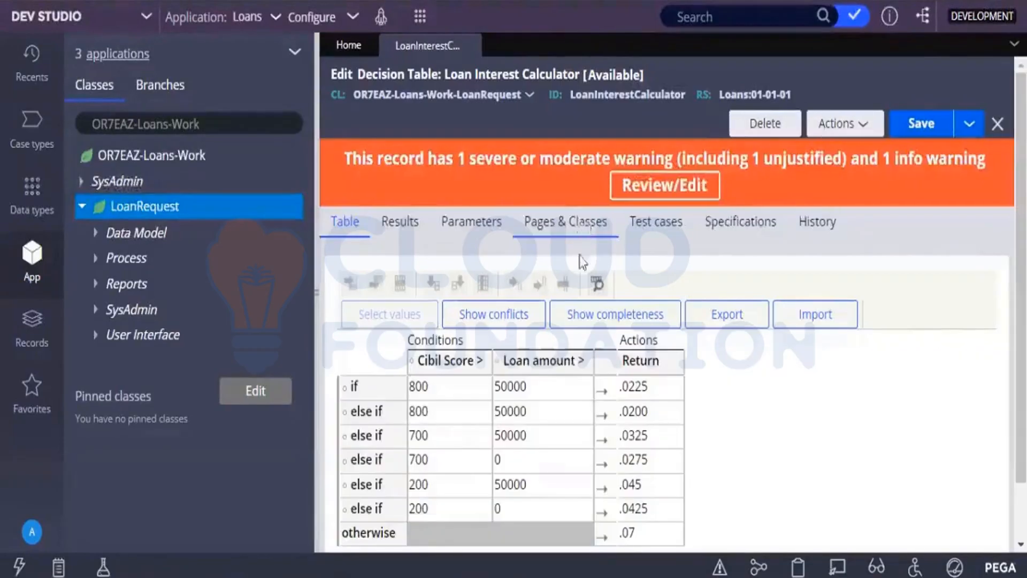
Check the decision table for conflicts and examine the warning on the second 800 row.
{"action": "left_click", "coordinate": [519, 323]}
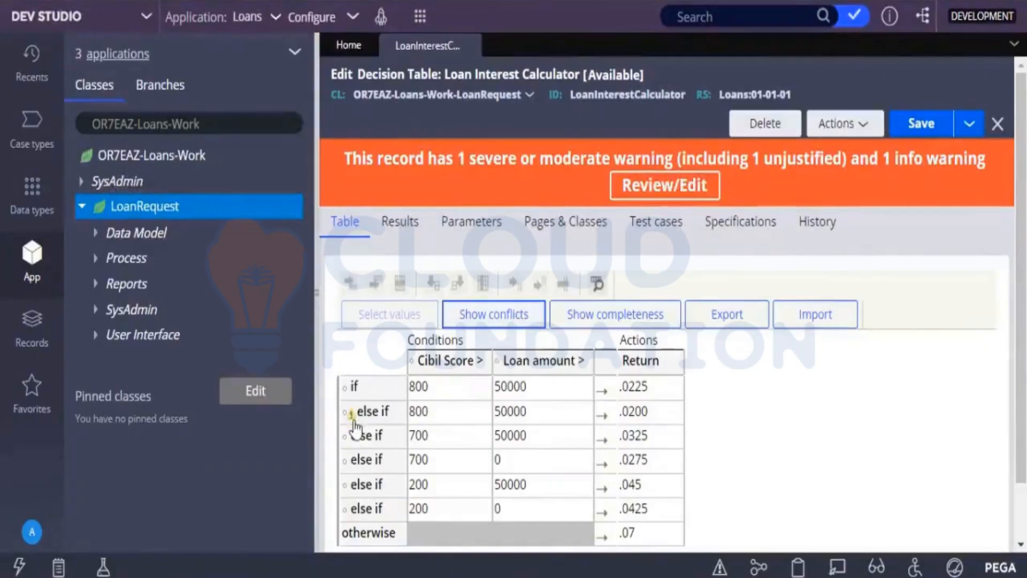
{"action": "mouse_move", "coordinate": [353, 423]}
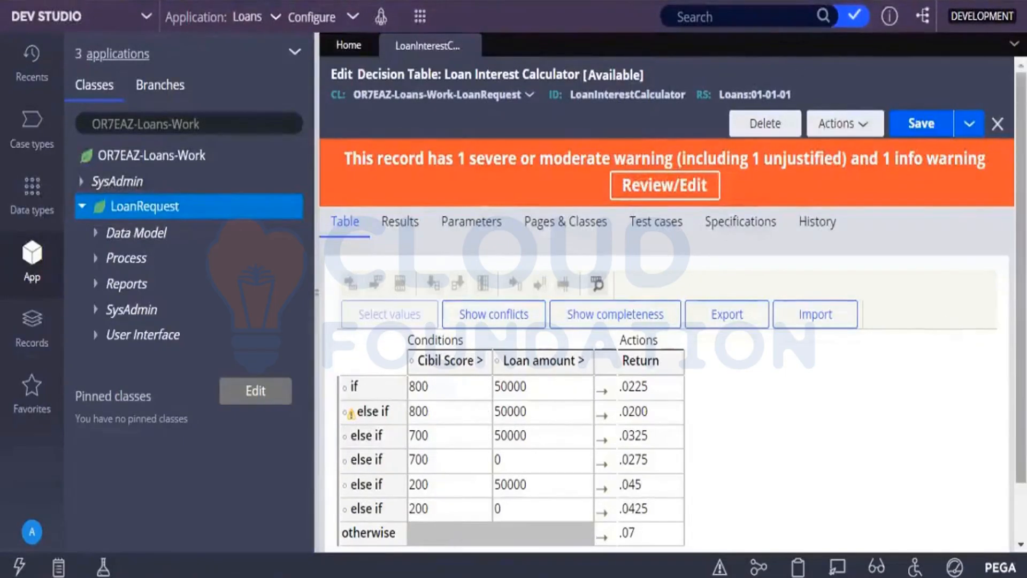
{"action": "scroll", "coordinate": [777, 289], "scroll_direction": "down", "scroll_amount": 2}
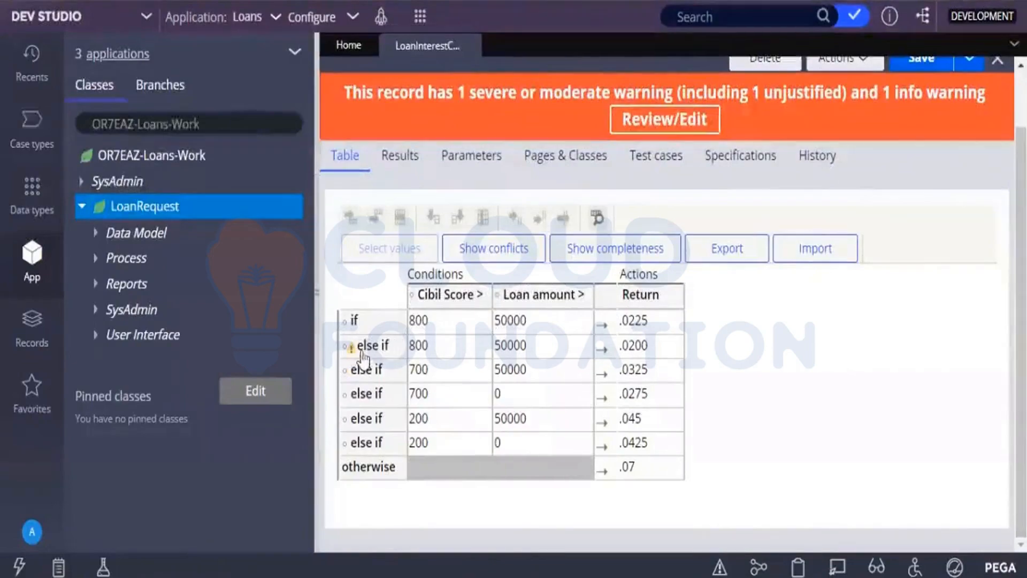
{"action": "mouse_move", "coordinate": [354, 357]}
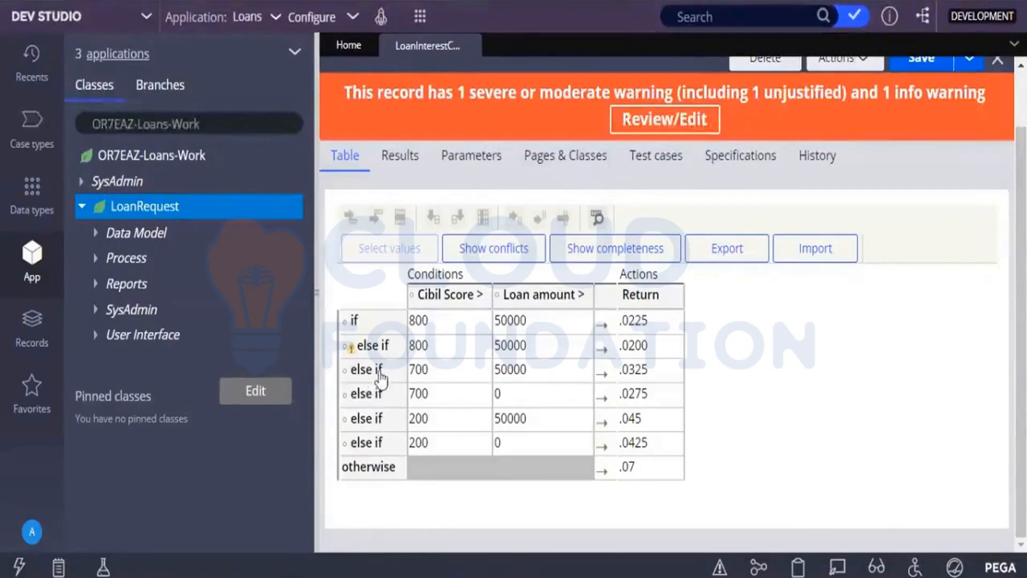
Try to set the flagged 800 row's Loan amount condition to 0, recheck for conflicts and save the decision table.
{"action": "left_click", "coordinate": [548, 349]}
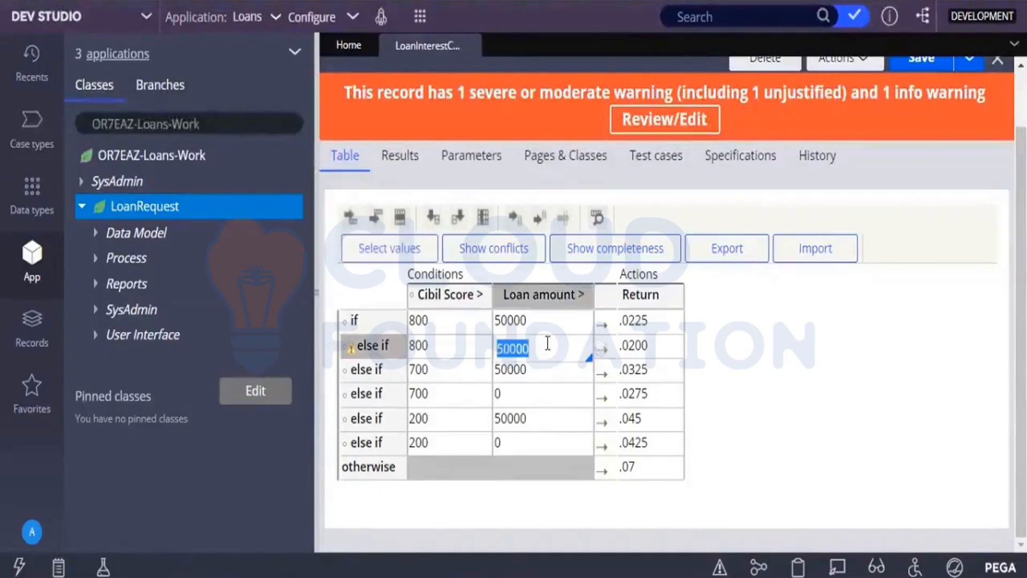
{"action": "type", "text": "0"}
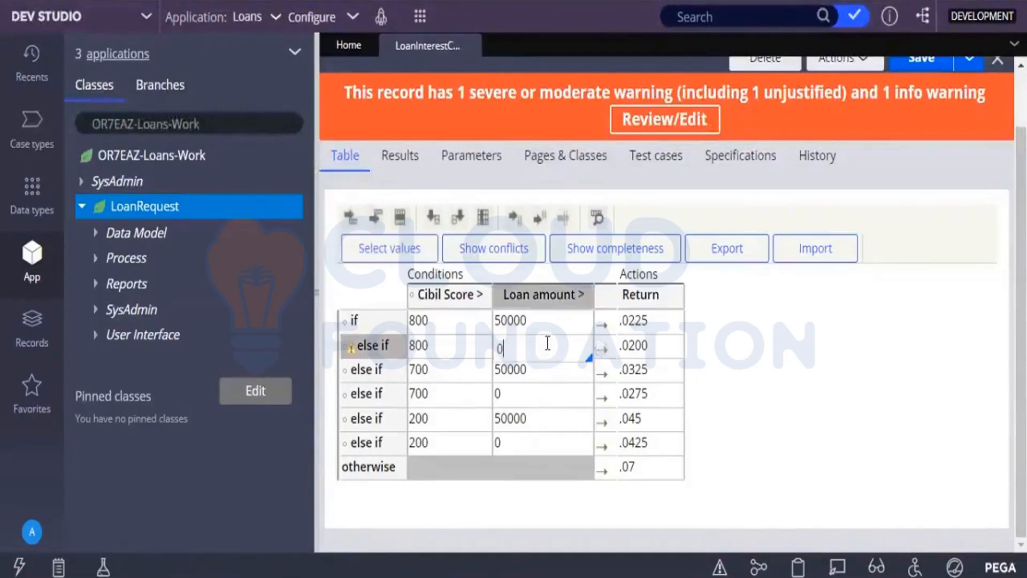
{"action": "left_click", "coordinate": [784, 361]}
{"action": "left_click", "coordinate": [492, 251]}
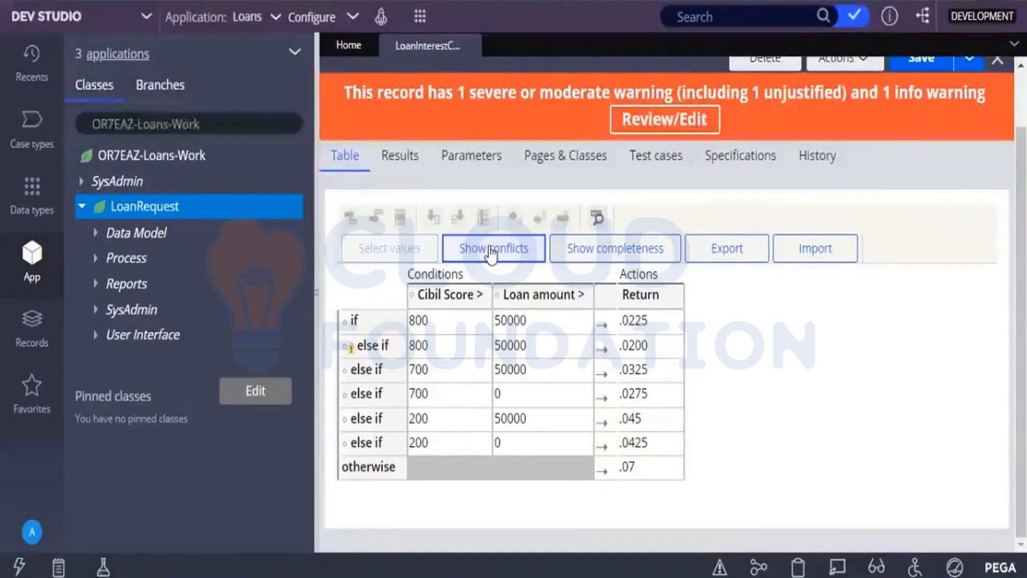
{"action": "left_click", "coordinate": [918, 60]}
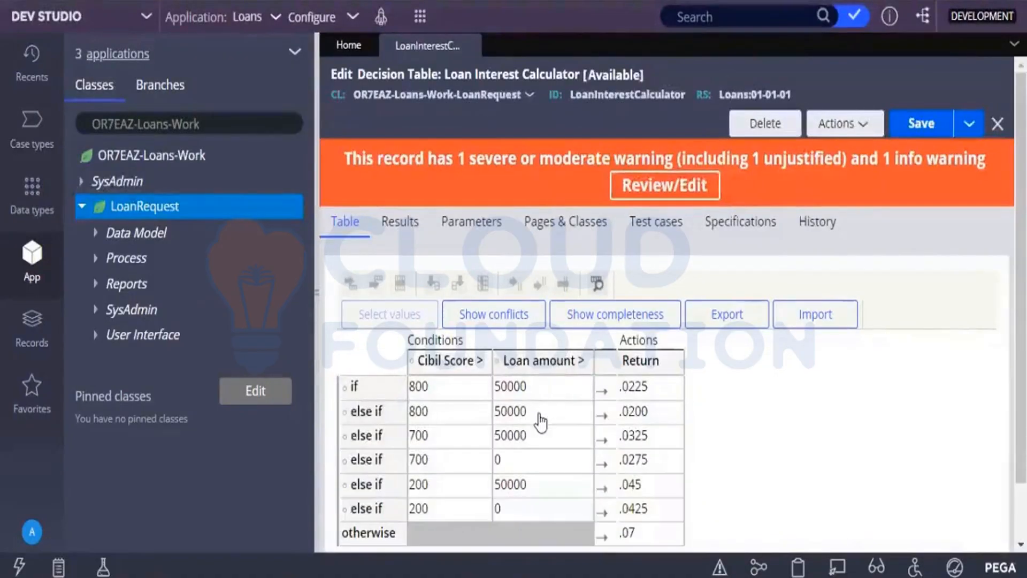
Set the Loan amount condition of the 800 row returning .0200 to 0, save the decision table and check it for conflicts.
{"action": "left_click", "coordinate": [540, 415]}
{"action": "type", "text": "0"}
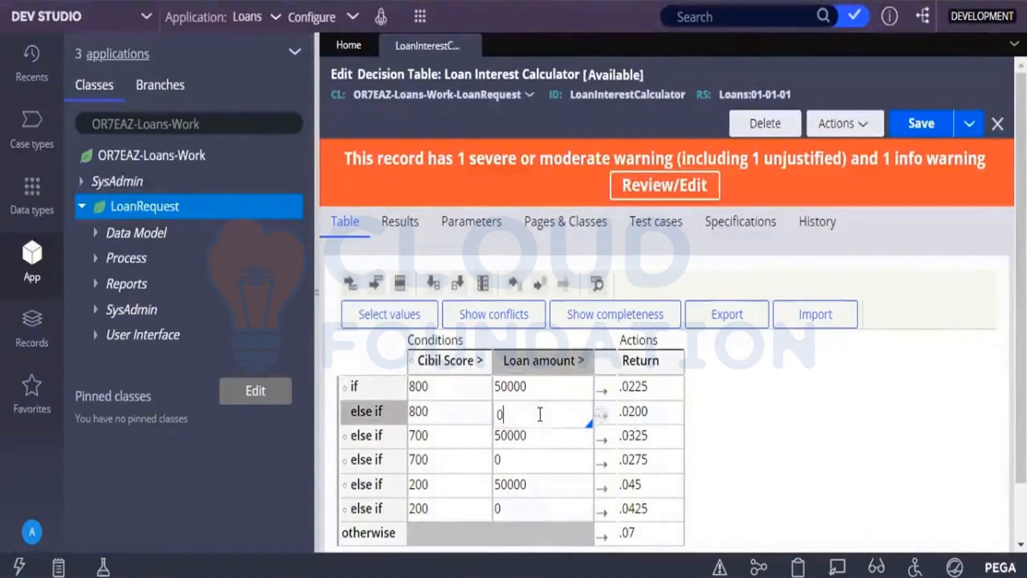
{"action": "left_click", "coordinate": [774, 477]}
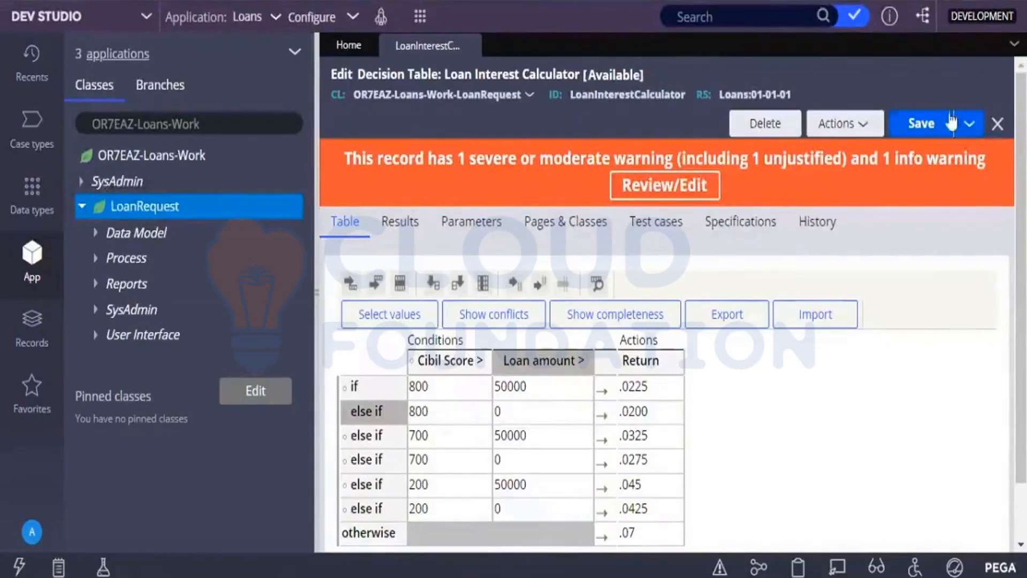
{"action": "left_click", "coordinate": [927, 128]}
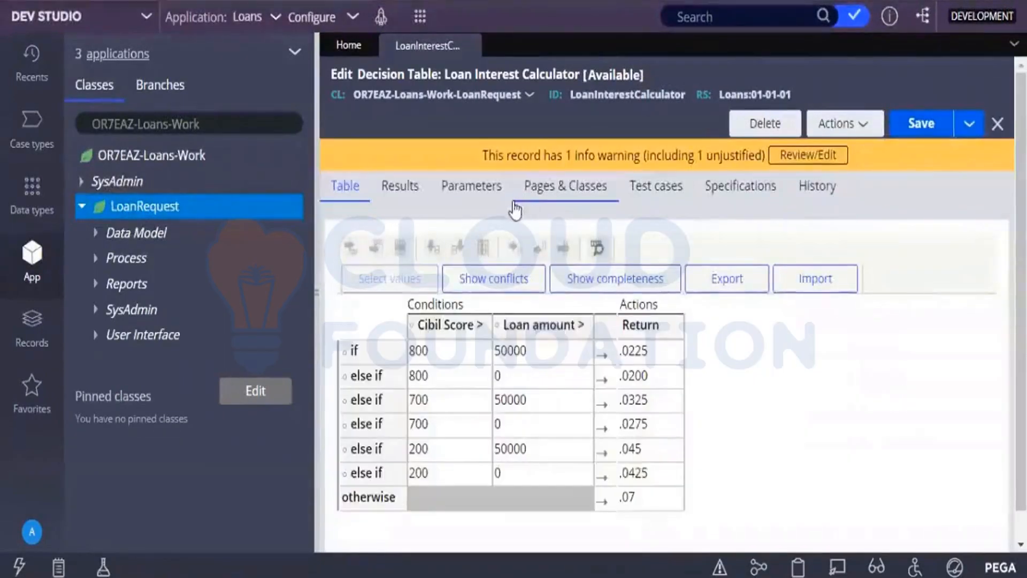
{"action": "left_click", "coordinate": [487, 287]}
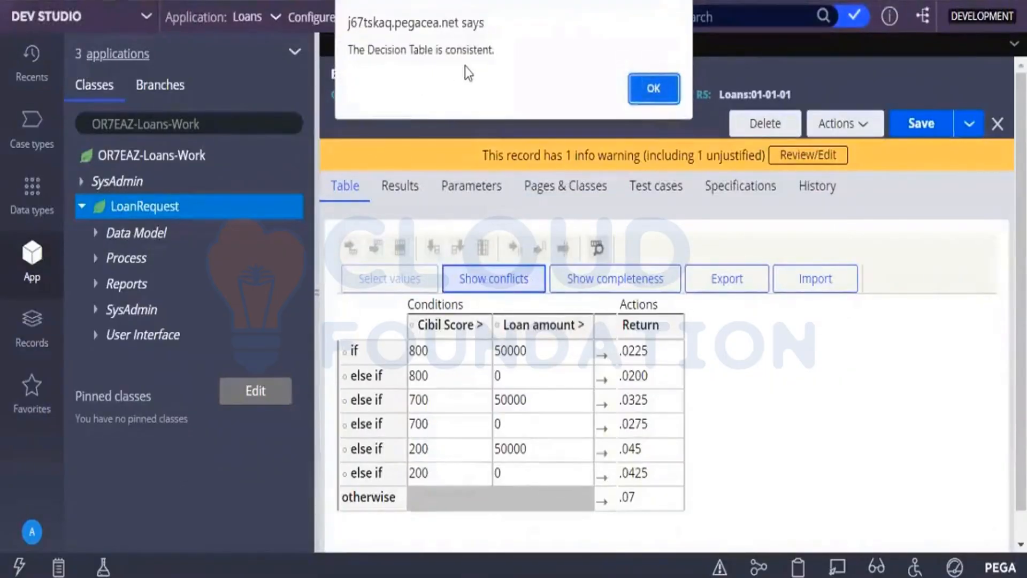
{"action": "left_click", "coordinate": [630, 90]}
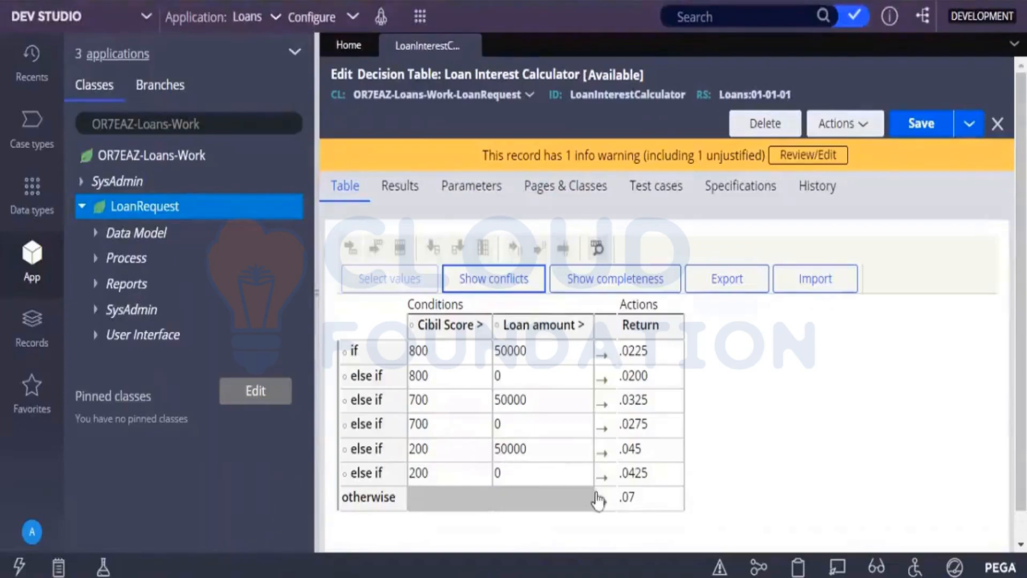
Run the completeness check to add rows for the uncovered condition combinations, and repeat the check on the expanded table.
{"action": "left_click", "coordinate": [631, 289]}
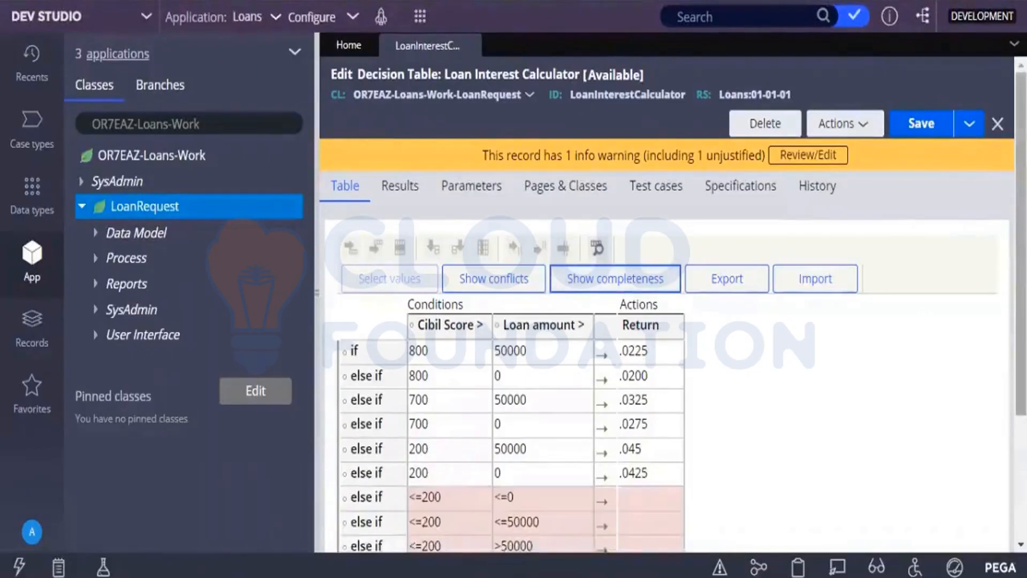
{"action": "scroll", "coordinate": [669, 321], "scroll_direction": "down", "scroll_amount": 3}
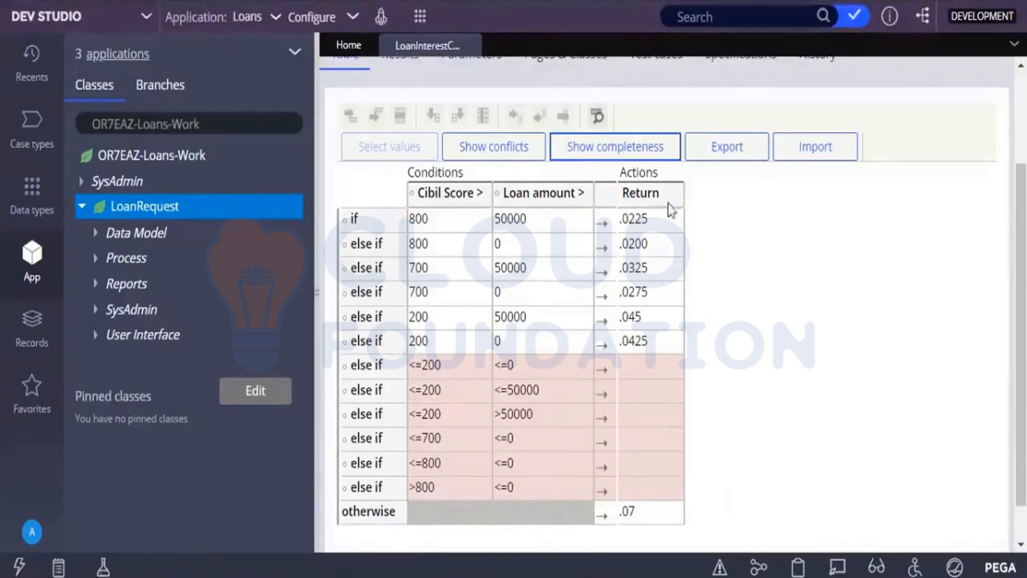
{"action": "left_click", "coordinate": [648, 152]}
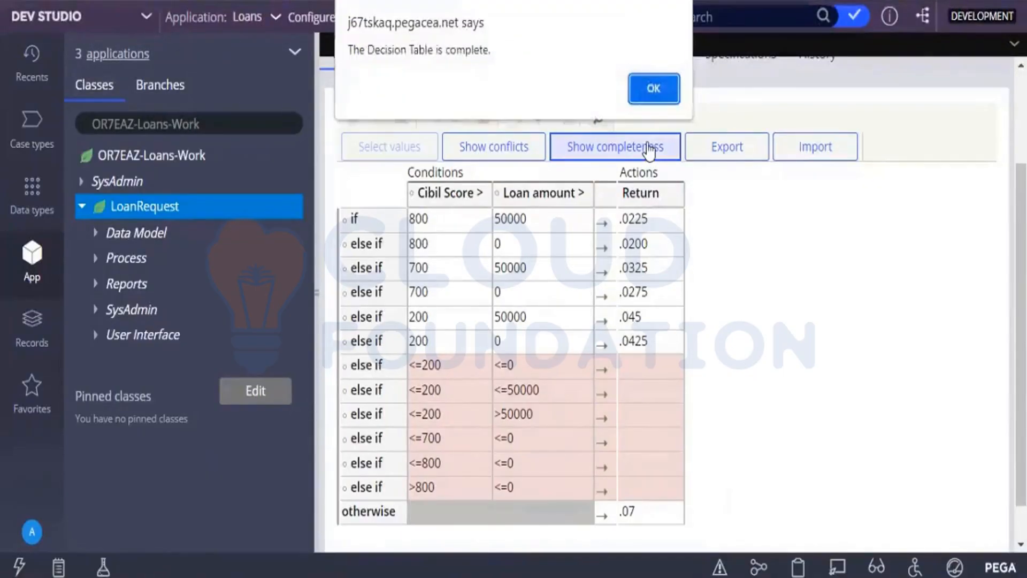
{"action": "left_click", "coordinate": [653, 91]}
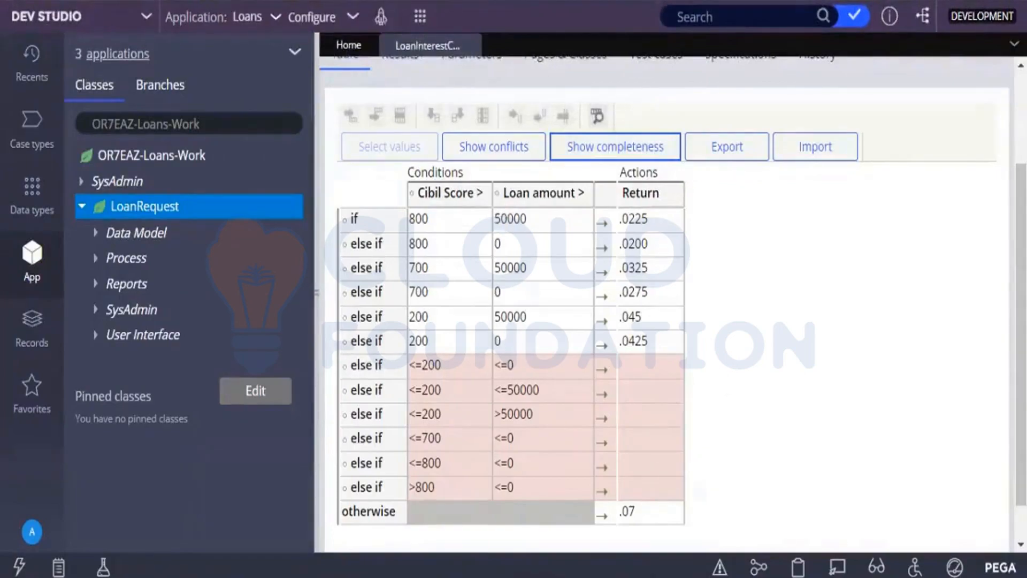
Refresh the decision table to discard the unsaved suggested rows, and check it for conflicts.
{"action": "scroll", "coordinate": [856, 268], "scroll_direction": "up", "scroll_amount": 3}
{"action": "left_click", "coordinate": [854, 134]}
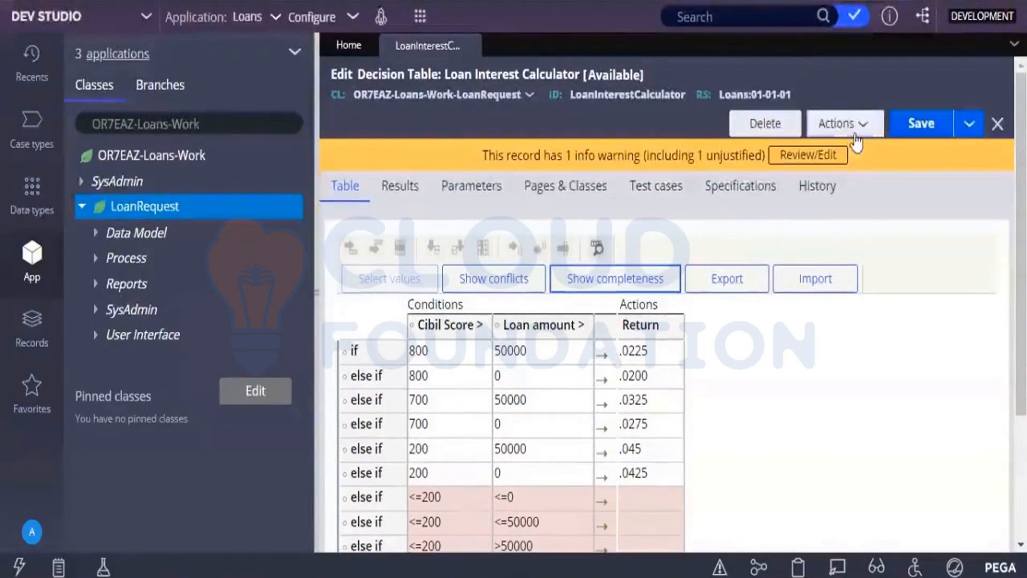
{"action": "left_click", "coordinate": [821, 181]}
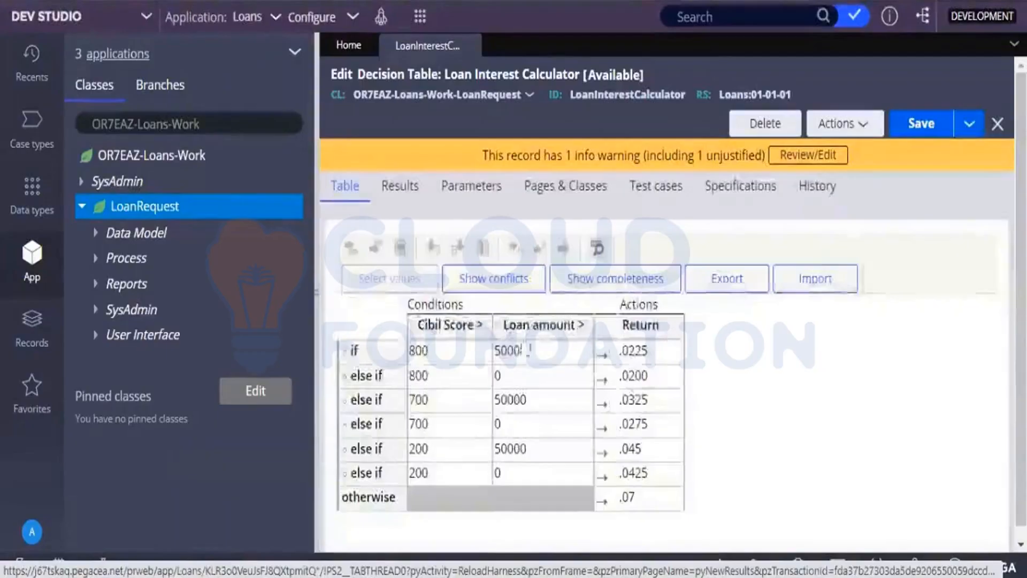
{"action": "left_click", "coordinate": [493, 283]}
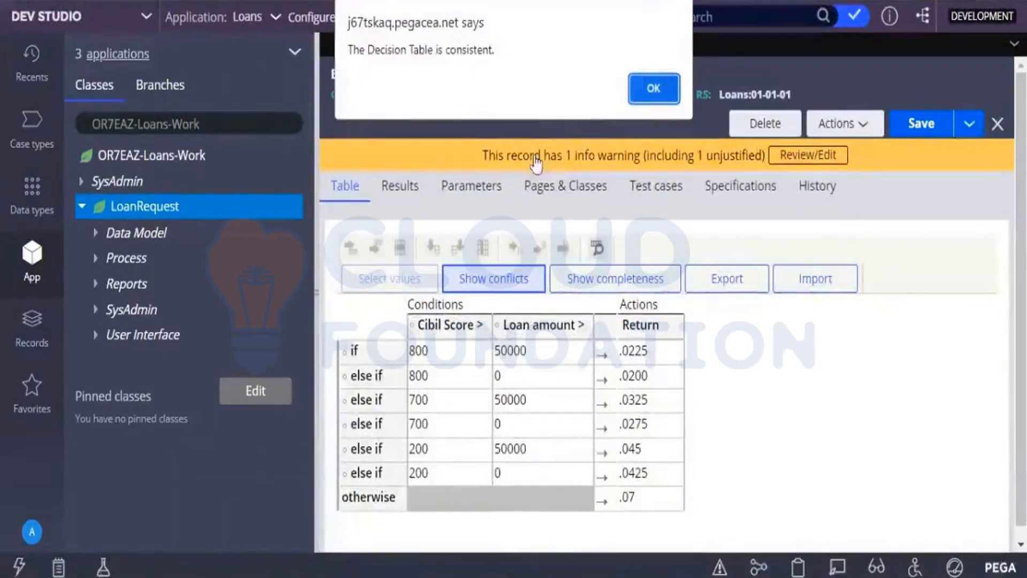
{"action": "left_click", "coordinate": [667, 85]}
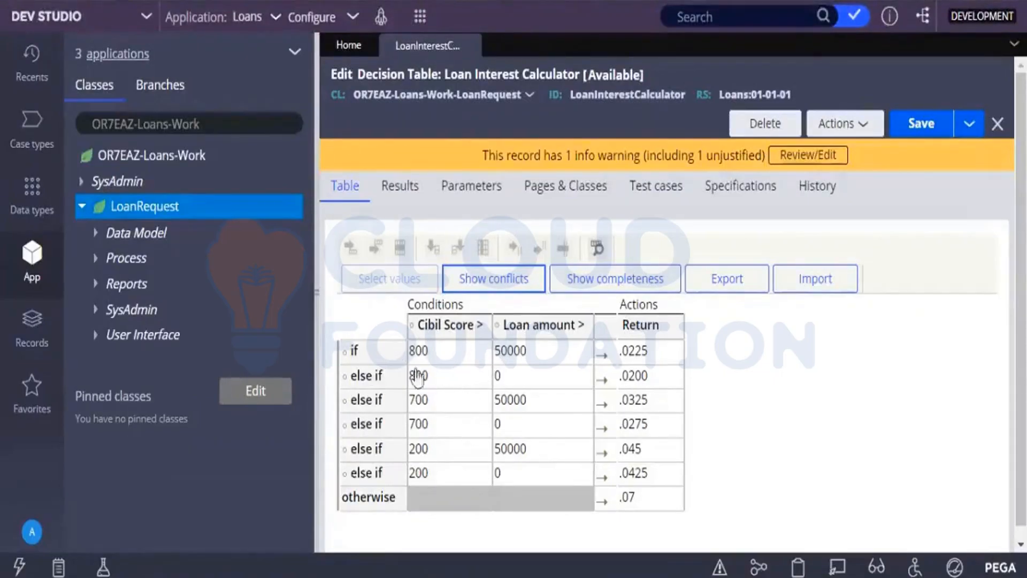
Add the missing condition combinations with the completeness check and review the suggested else-if rows.
{"action": "left_click", "coordinate": [587, 280]}
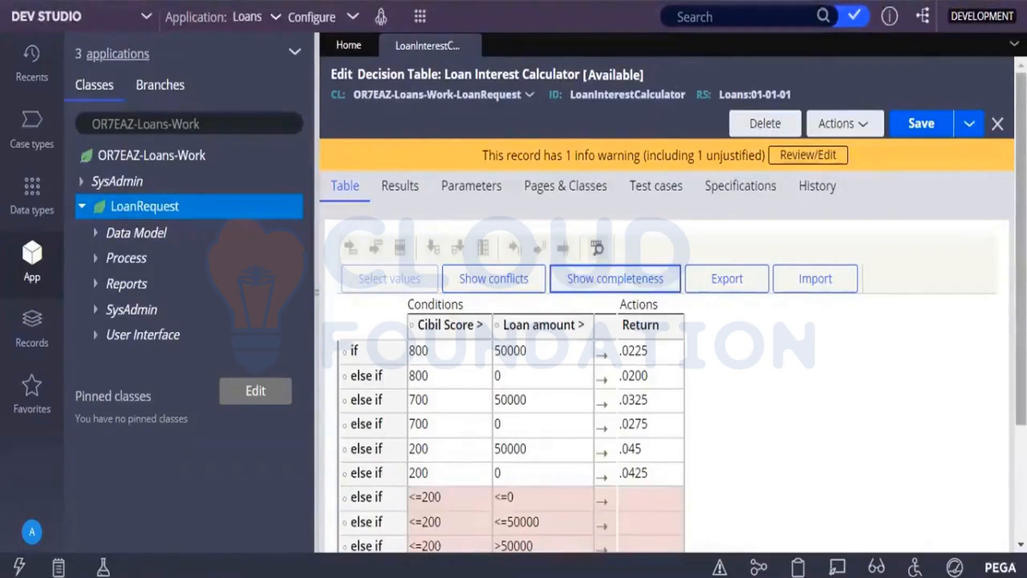
{"action": "left_click_drag", "start_coordinate": [1011, 321], "coordinate": [1021, 437]}
{"action": "left_click", "coordinate": [945, 371]}
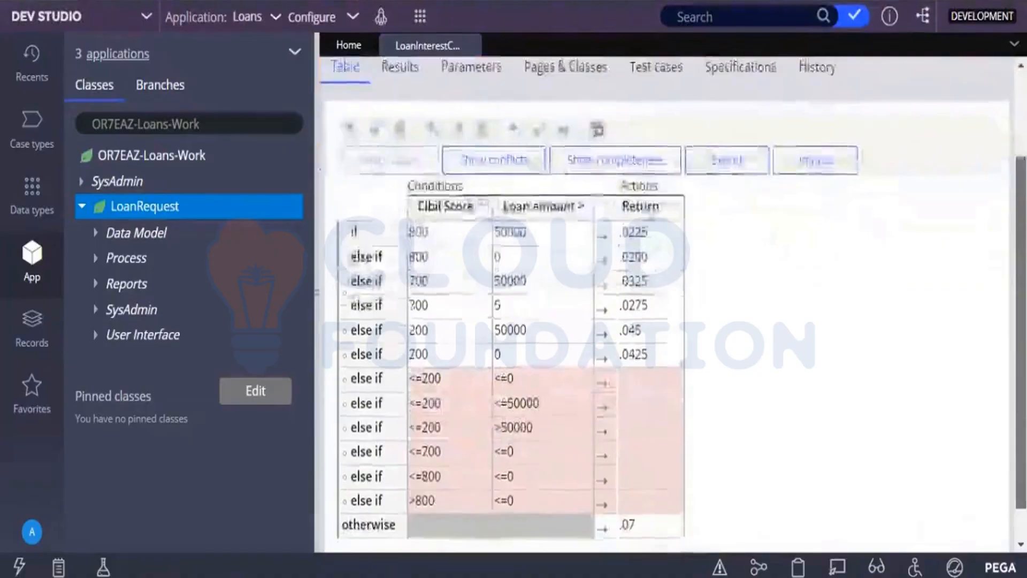
{"action": "left_click_drag", "start_coordinate": [1021, 416], "coordinate": [1020, 390]}
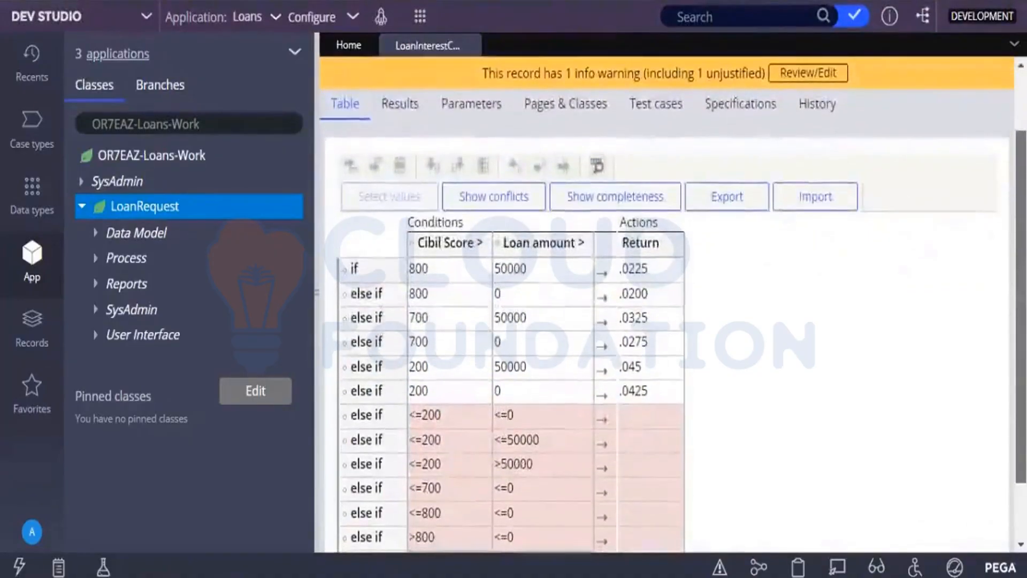
{"action": "left_click_drag", "start_coordinate": [1021, 390], "coordinate": [1021, 398]}
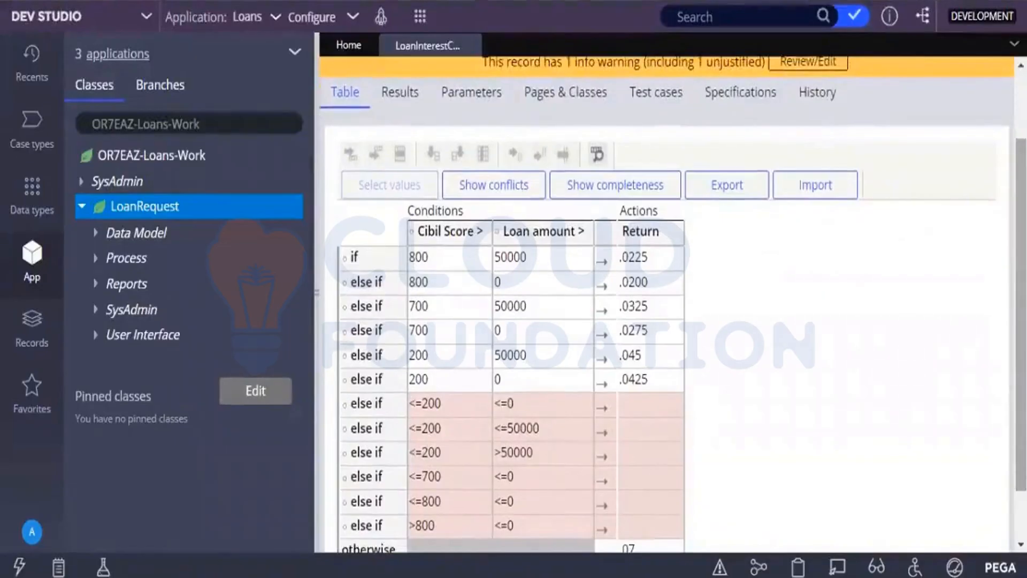
{"action": "left_click_drag", "start_coordinate": [1021, 398], "coordinate": [1021, 421]}
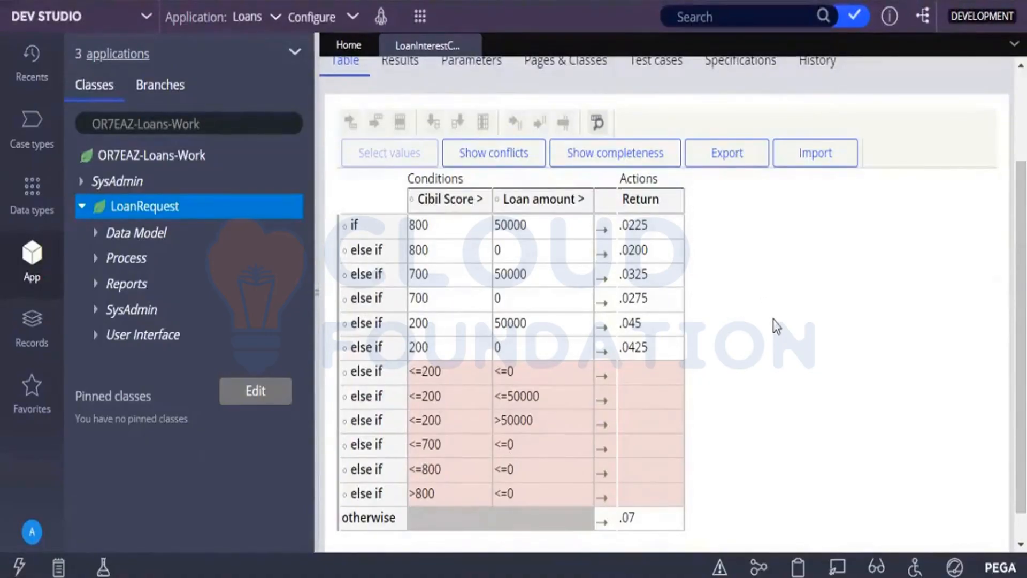
Set the Return value of the suggested else-if row with Cibil Score <=200 and Loan amount <=0 to .056.
{"action": "left_click", "coordinate": [653, 365]}
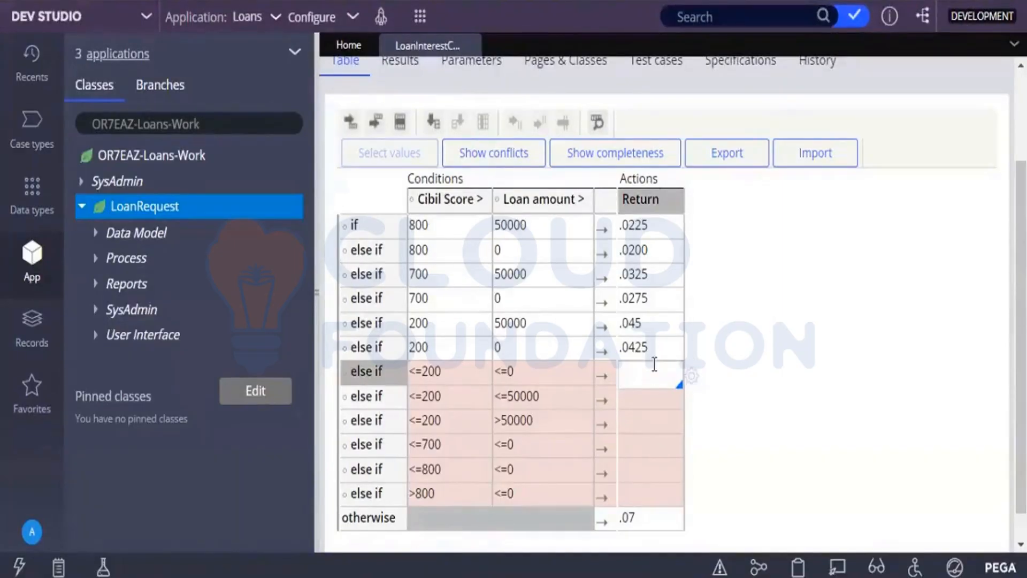
{"action": "type", "text": "0."}
{"action": "key", "text": "BackSpace"}
{"action": "key", "text": "BackSpace"}
{"action": "type", "text": "."}
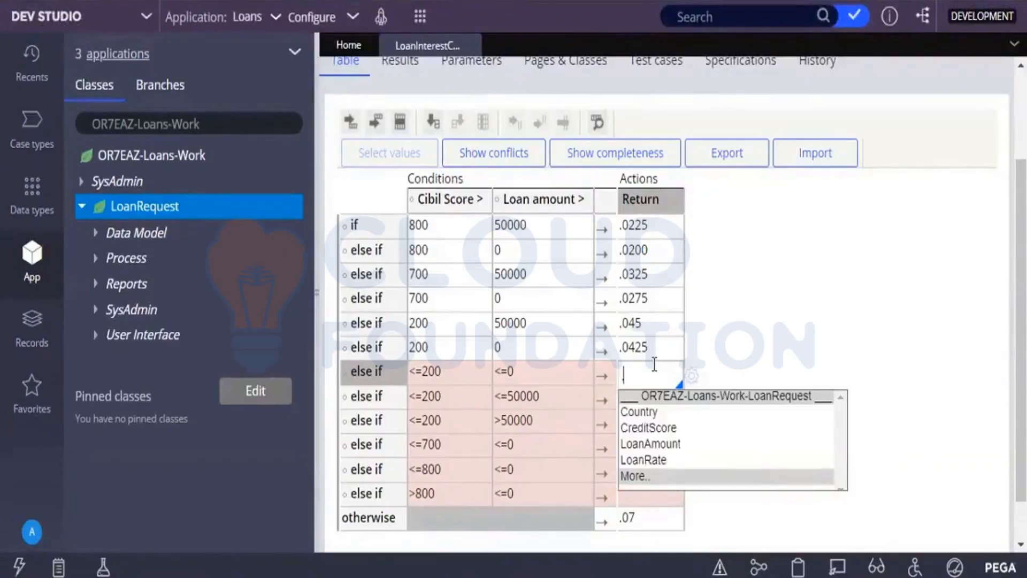
{"action": "type", "text": "56"}
{"action": "key", "text": "BackSpace"}
{"action": "key", "text": "BackSpace"}
{"action": "key", "text": "BackSpace"}
{"action": "type", "text": ".056"}
{"action": "left_click", "coordinate": [894, 384]}
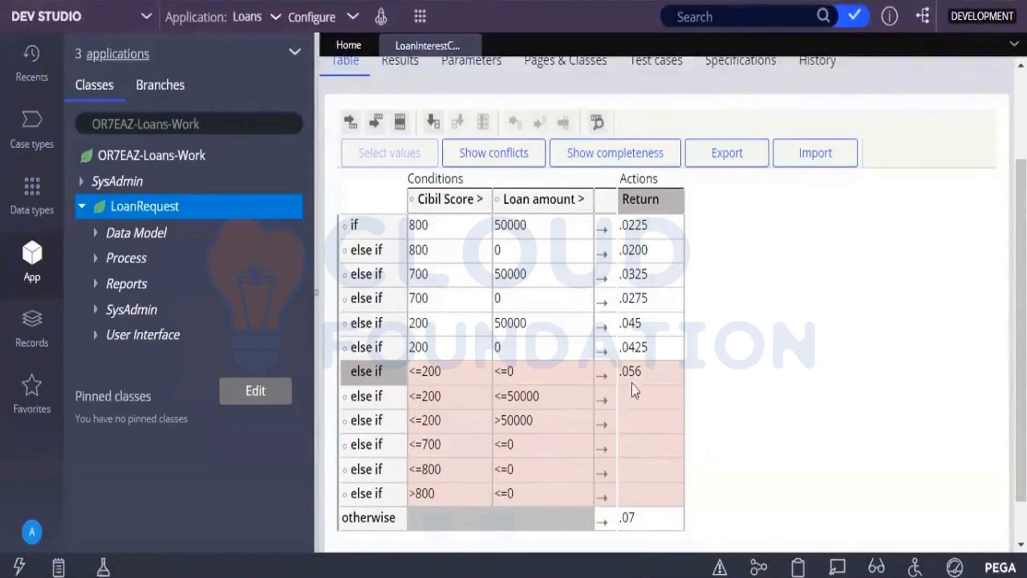
Examine the function libraries, including the built-in functions, in the expression builder for the Return cell of the <=200, <=50000 row.
{"action": "left_click", "coordinate": [634, 407]}
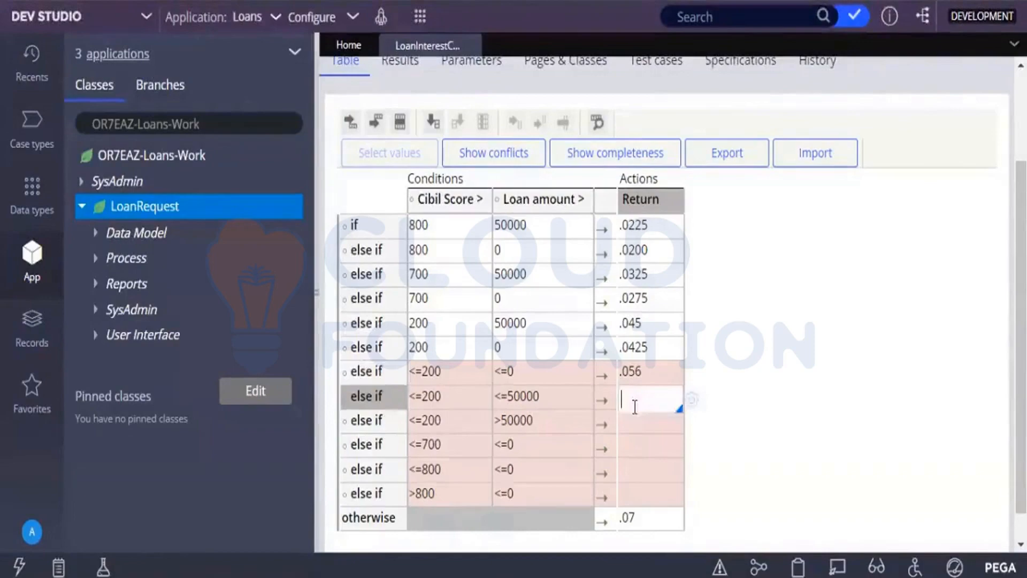
{"action": "left_click", "coordinate": [693, 406]}
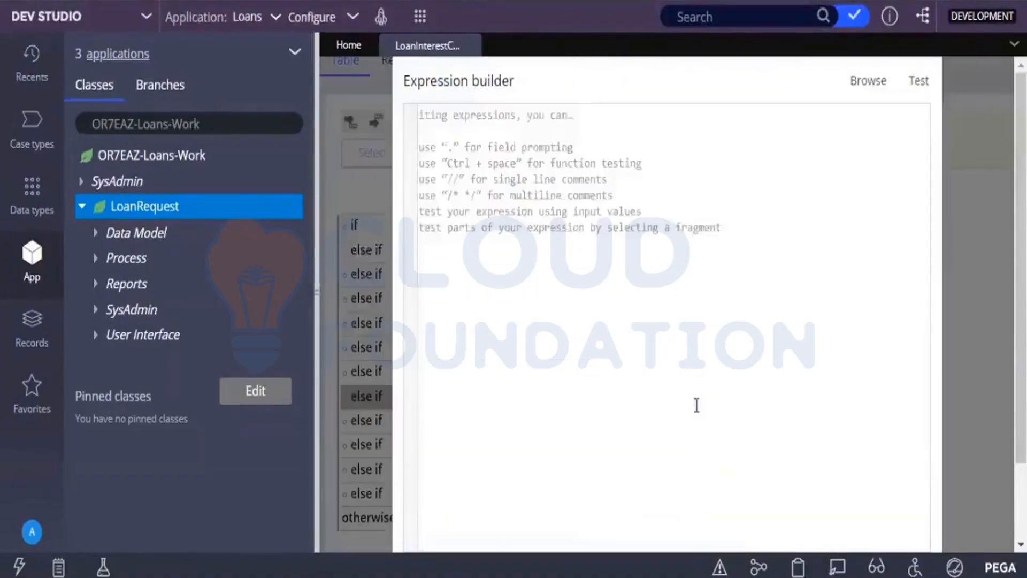
{"action": "left_click", "coordinate": [866, 83]}
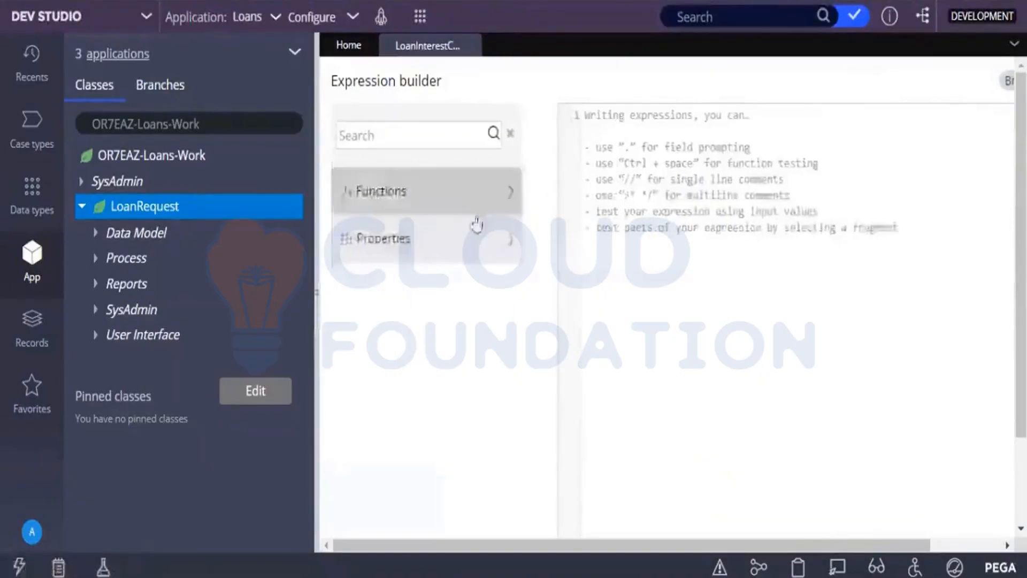
{"action": "left_click", "coordinate": [509, 209]}
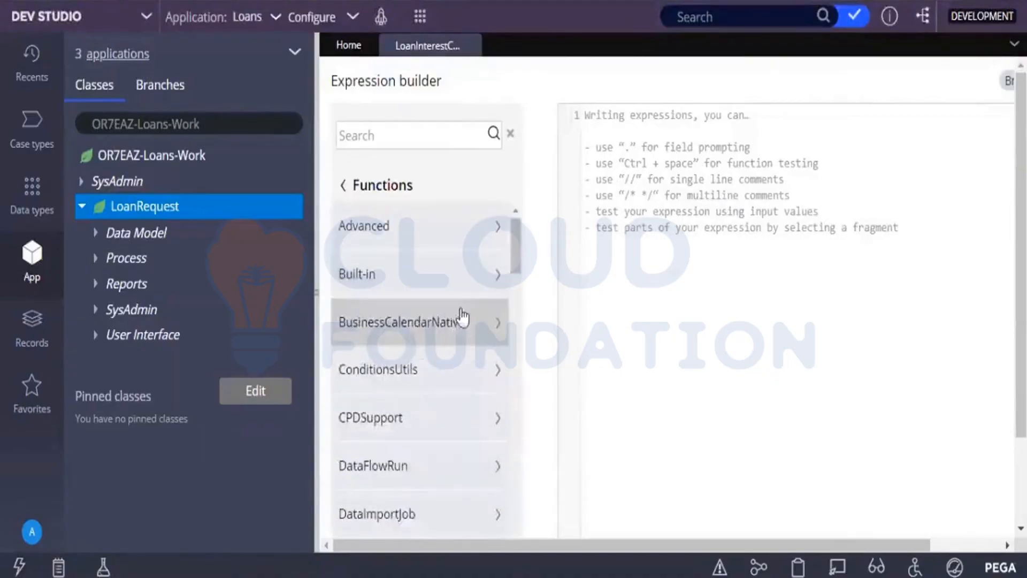
{"action": "left_click", "coordinate": [496, 274]}
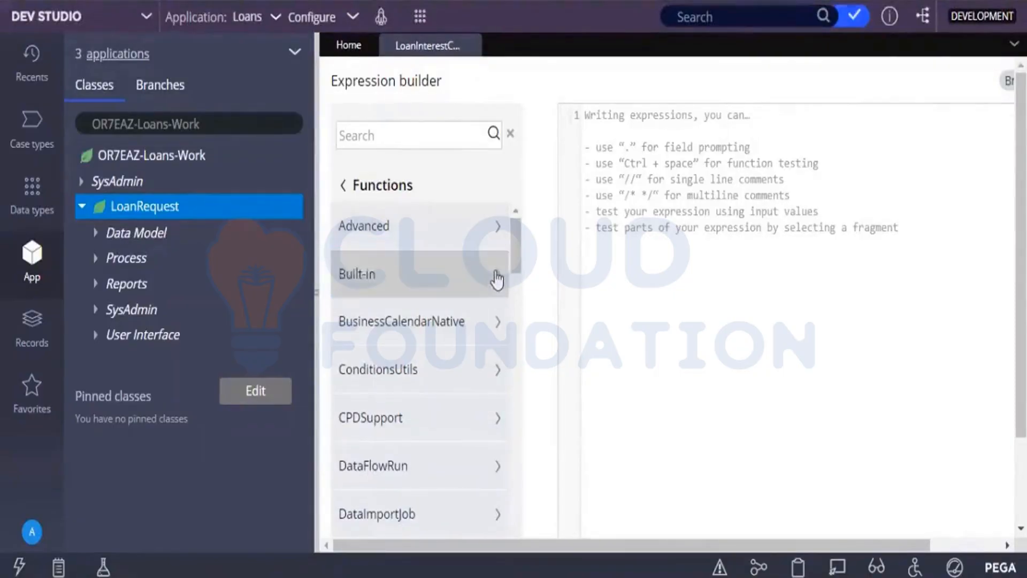
{"action": "left_click", "coordinate": [497, 279]}
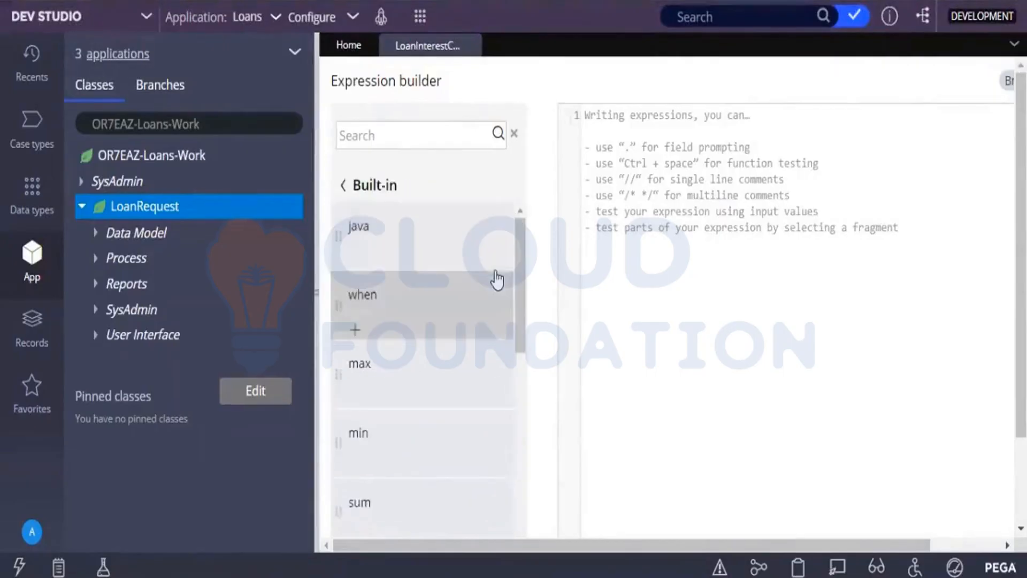
{"action": "mouse_move", "coordinate": [409, 384]}
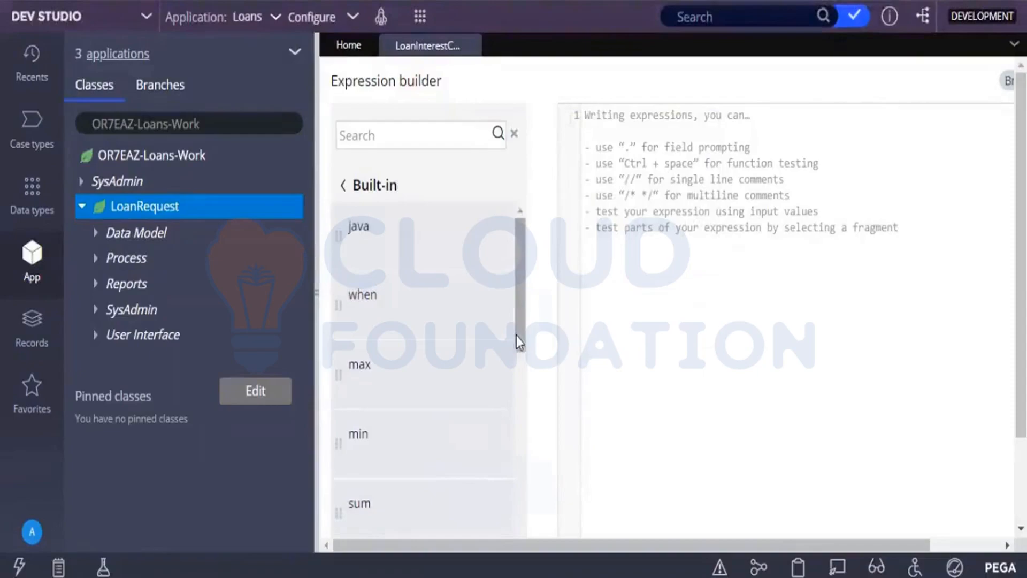
{"action": "mouse_move", "coordinate": [522, 350]}
{"action": "left_mouse_down"}
{"action": "mouse_move", "coordinate": [525, 516]}
{"action": "mouse_move", "coordinate": [509, 351]}
{"action": "left_mouse_up"}
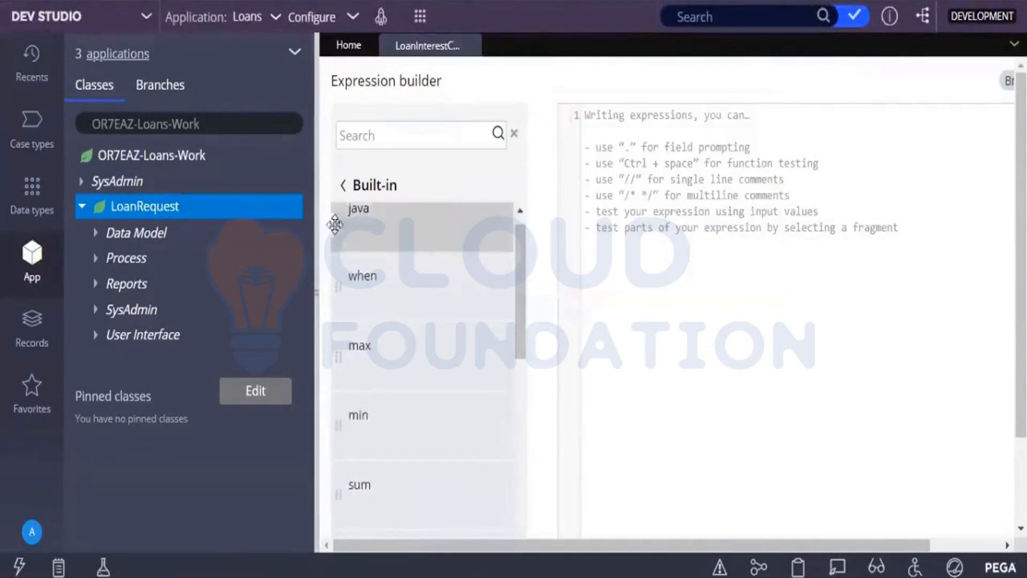
{"action": "left_click", "coordinate": [342, 186]}
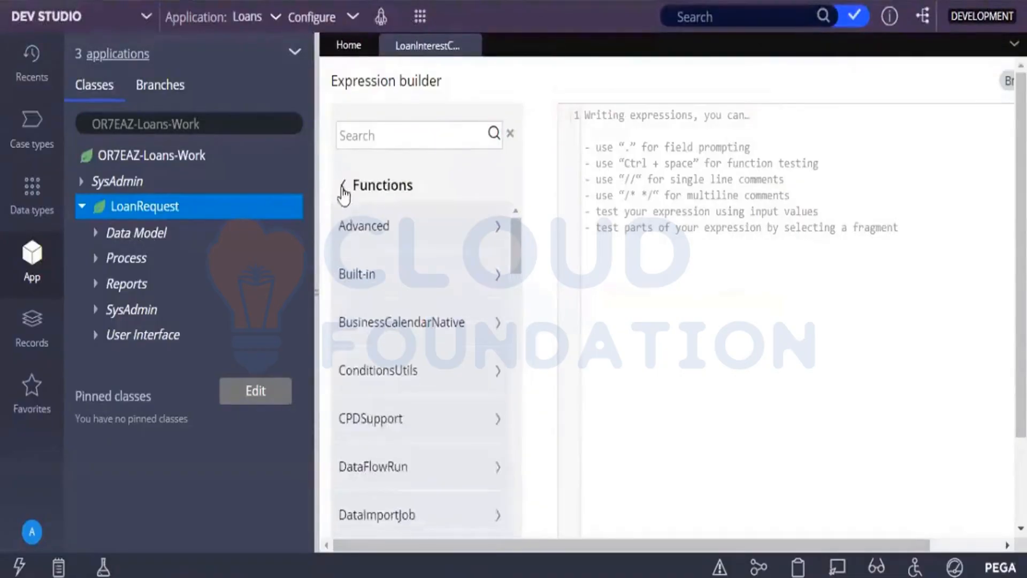
{"action": "scroll", "coordinate": [344, 194], "scroll_direction": "down", "scroll_amount": 2}
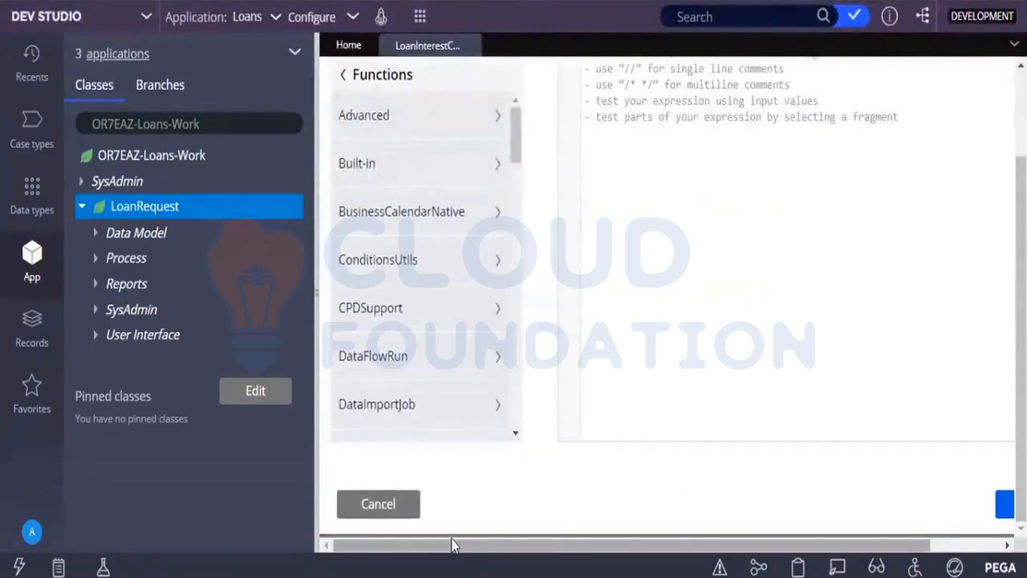
{"action": "left_click", "coordinate": [414, 513]}
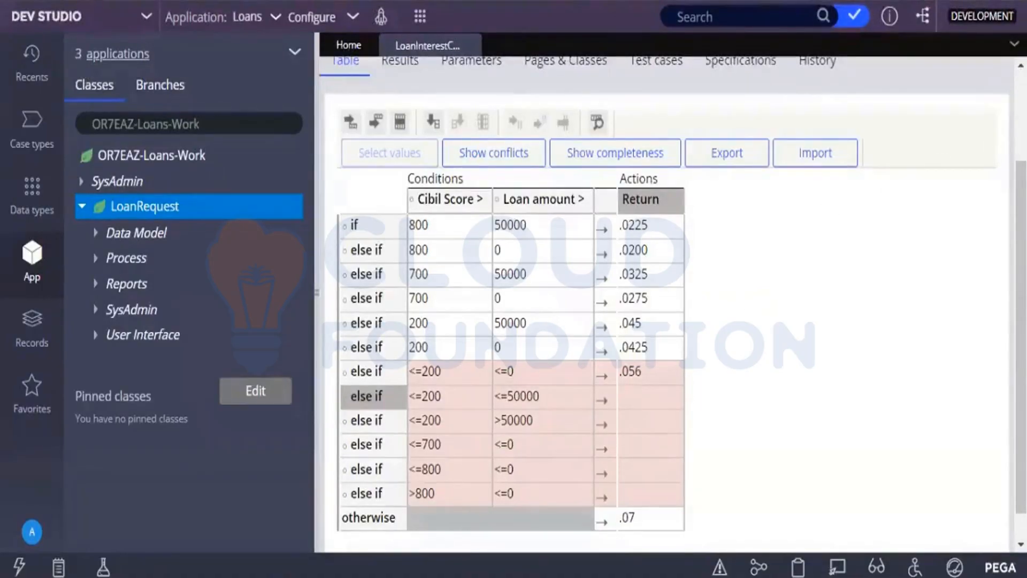
Discard the suggested else-if rows by refreshing the Loan Interest Calculator decision table, and save the rule.
{"action": "scroll", "coordinate": [998, 141], "scroll_direction": "up", "scroll_amount": 3}
{"action": "left_click", "coordinate": [814, 128]}
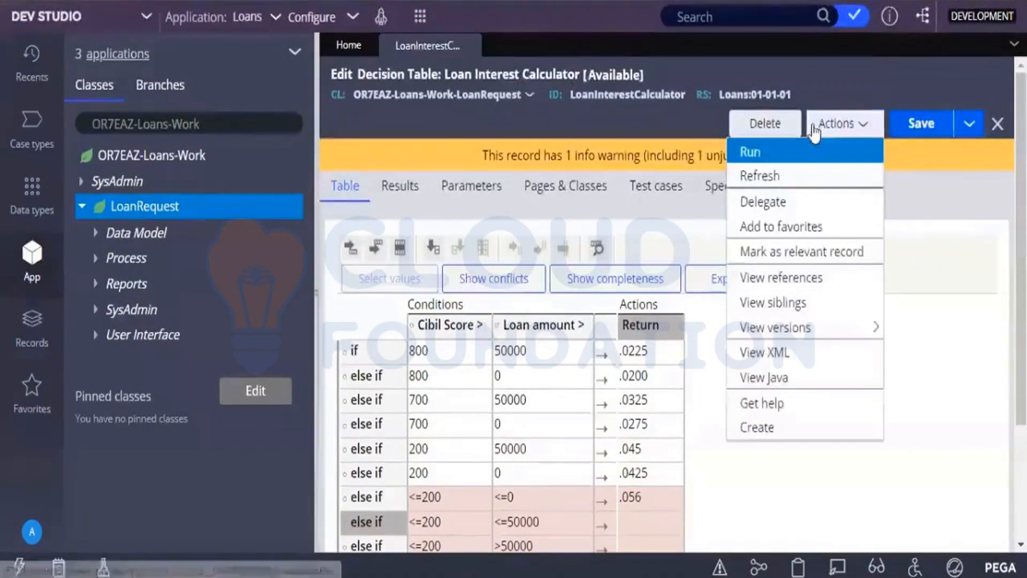
{"action": "left_click", "coordinate": [794, 185]}
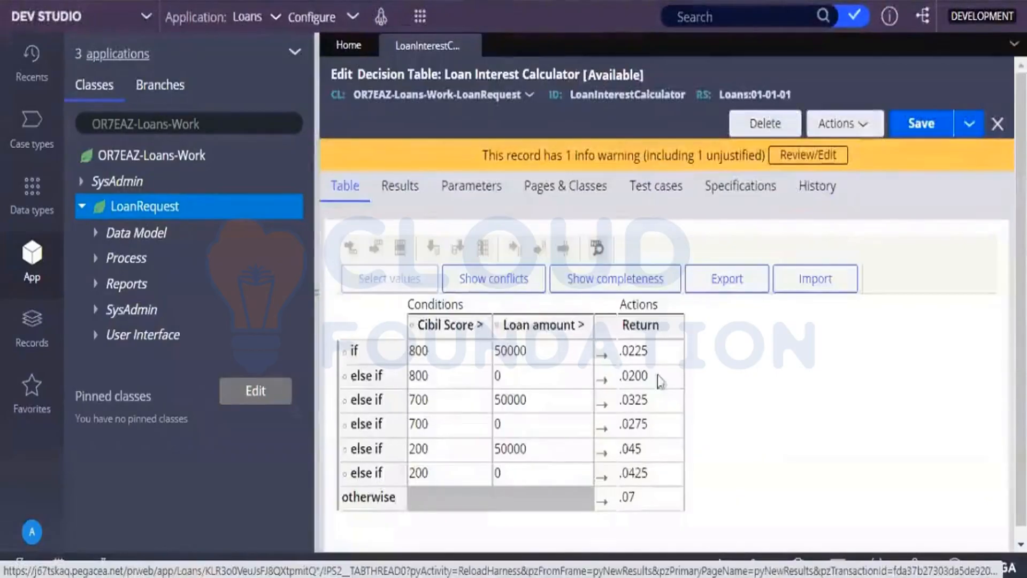
{"action": "left_click", "coordinate": [937, 130]}
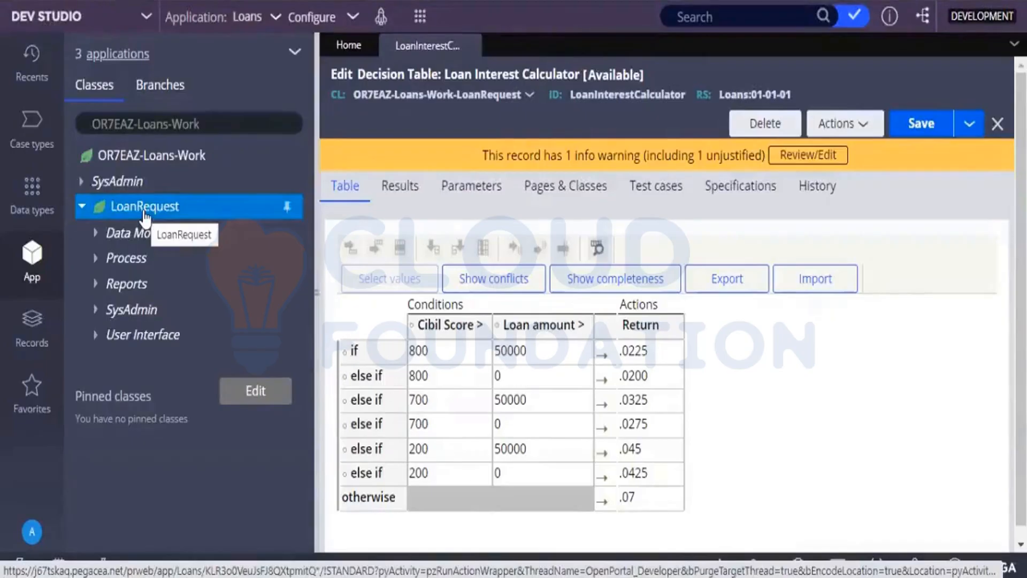
Export the decision table to an .xlsx file and open the exported workbook in Excel.
{"action": "left_click", "coordinate": [699, 290]}
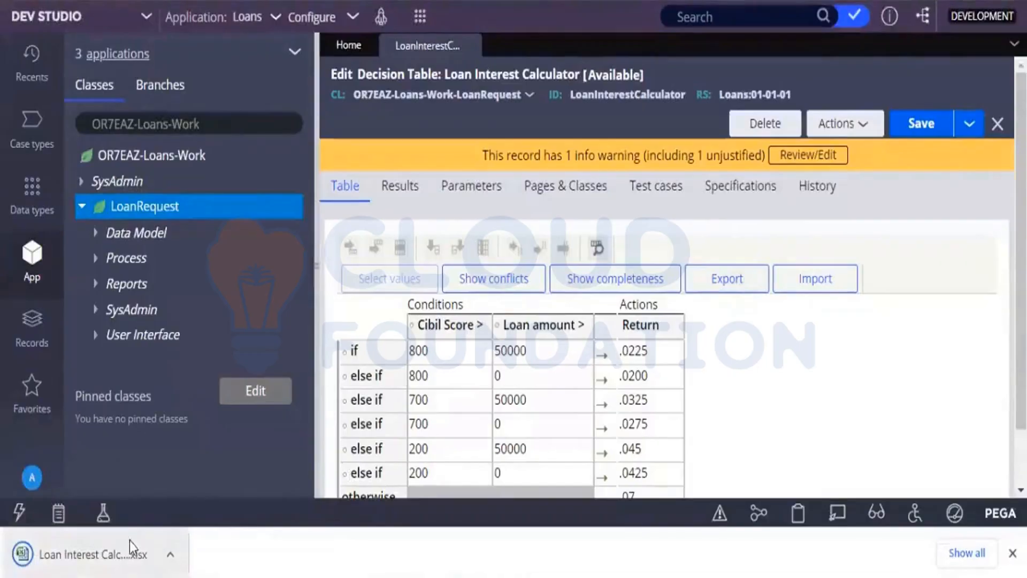
{"action": "left_click", "coordinate": [129, 551]}
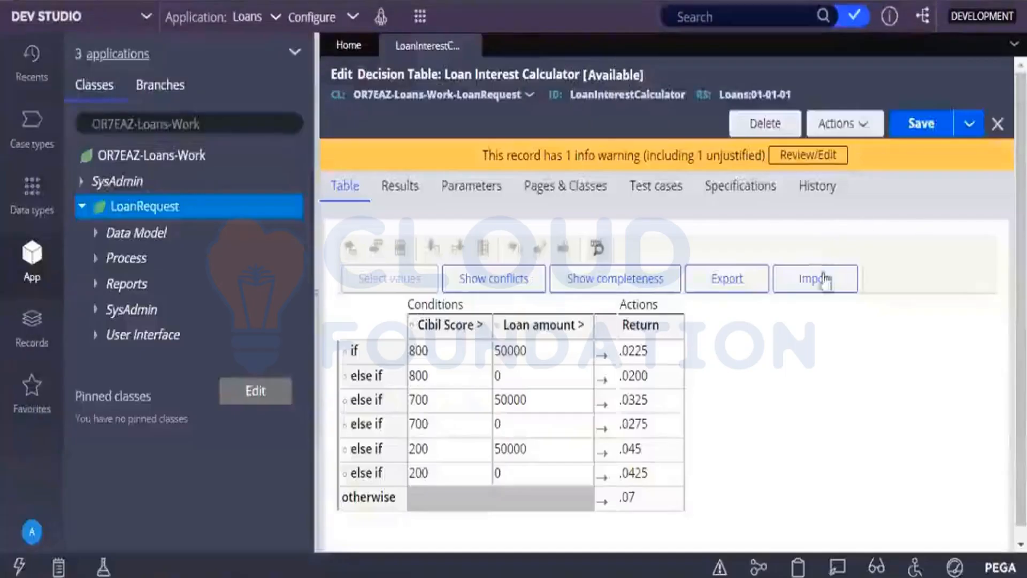
Return to Pega Dev Studio, view the decision table's import file dialog, and close it without choosing a file.
{"action": "left_click", "coordinate": [824, 278]}
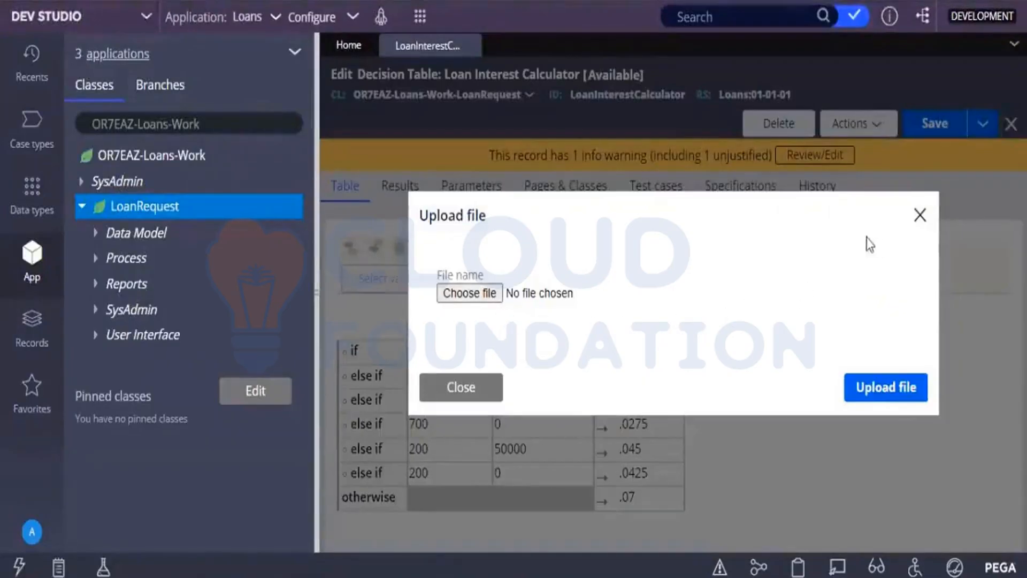
{"action": "left_click", "coordinate": [921, 216]}
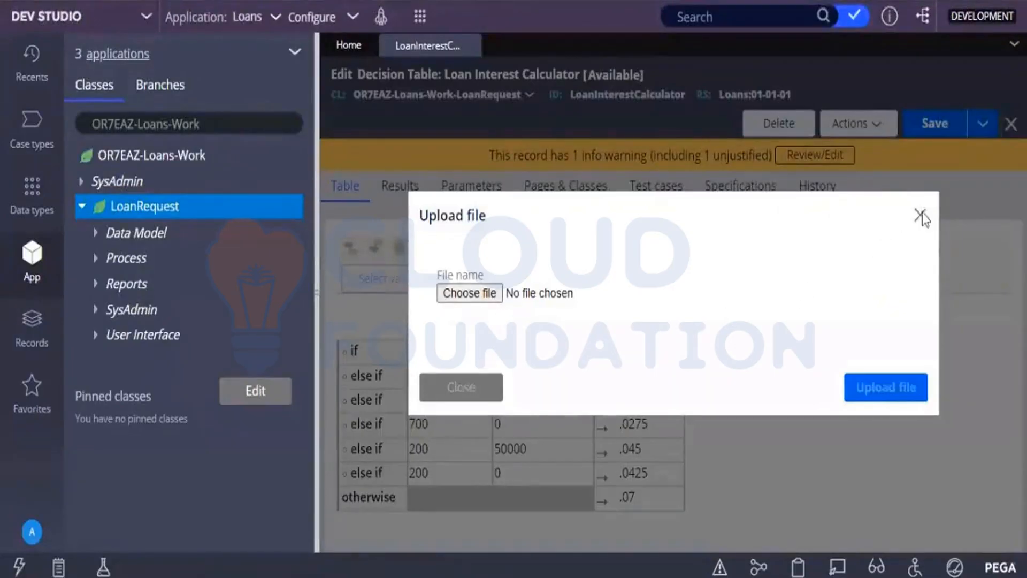
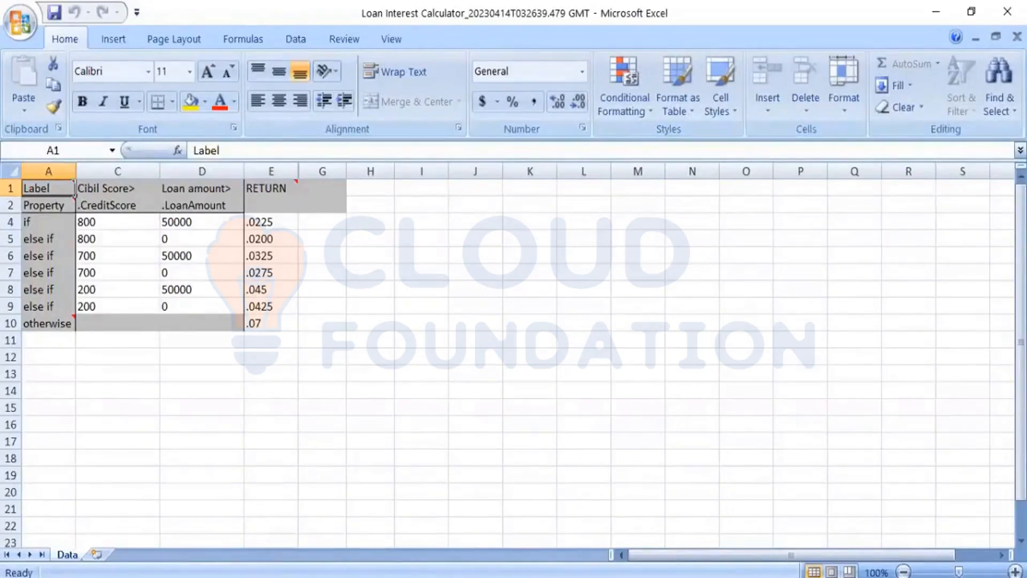
Compare the exported Excel workbook with the Loan Interest Calculator decision table in Pega Dev Studio, ending back in Dev Studio.
{"action": "key", "text": "alt+Tab"}
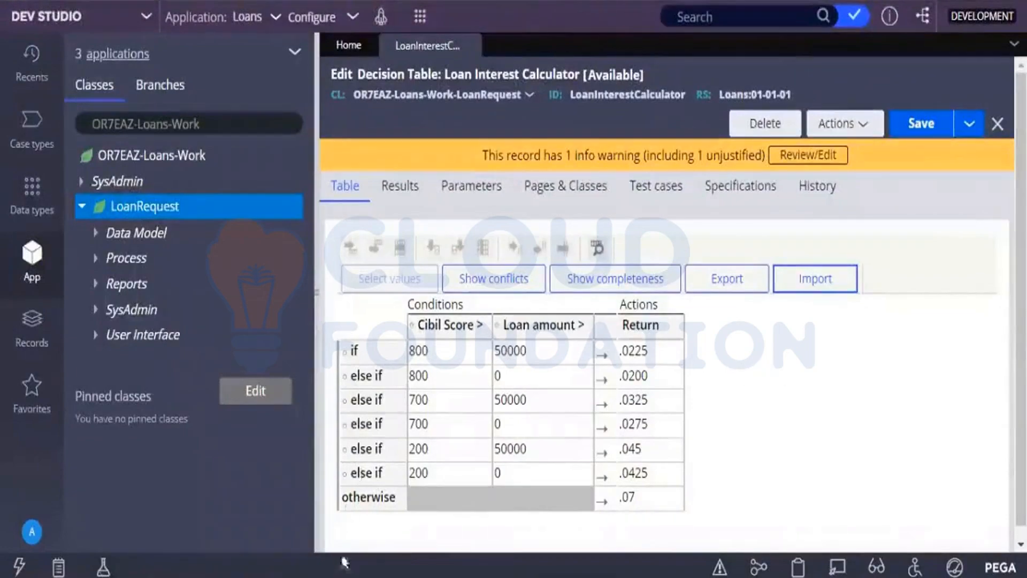
{"action": "left_click", "coordinate": [342, 576]}
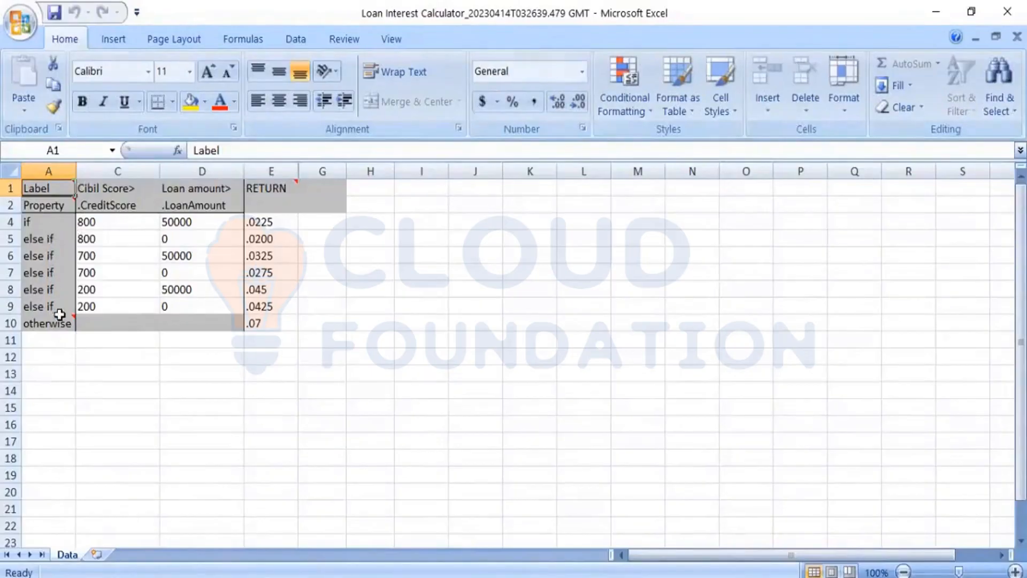
{"action": "mouse_move", "coordinate": [59, 315]}
{"action": "left_click", "coordinate": [123, 206]}
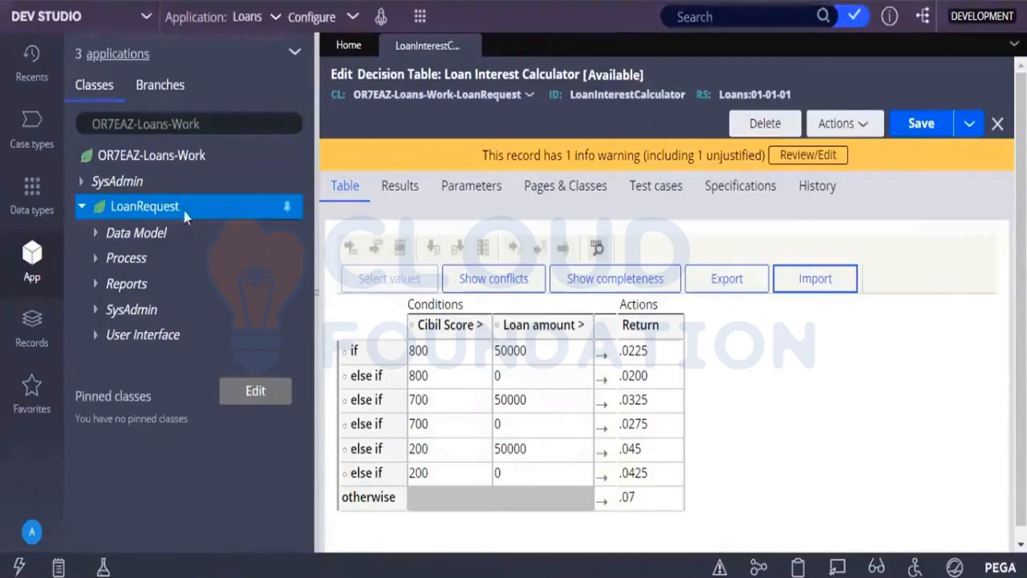
Start creating a Declare Expression rule for the LoanRequest class.
{"action": "left_click", "coordinate": [163, 214]}
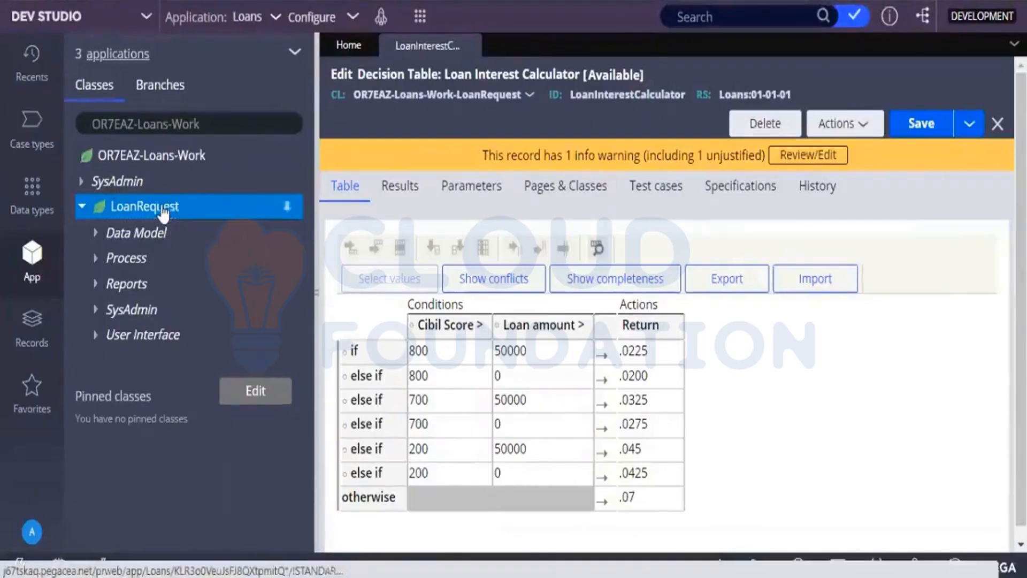
{"action": "right_click", "coordinate": [163, 214]}
{"action": "mouse_move", "coordinate": [182, 243]}
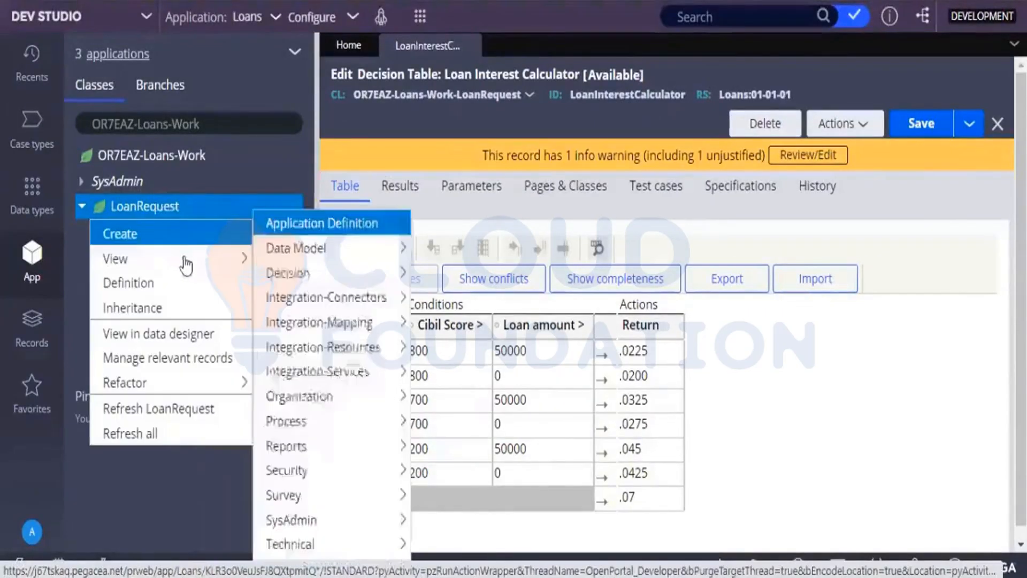
{"action": "mouse_move", "coordinate": [294, 275]}
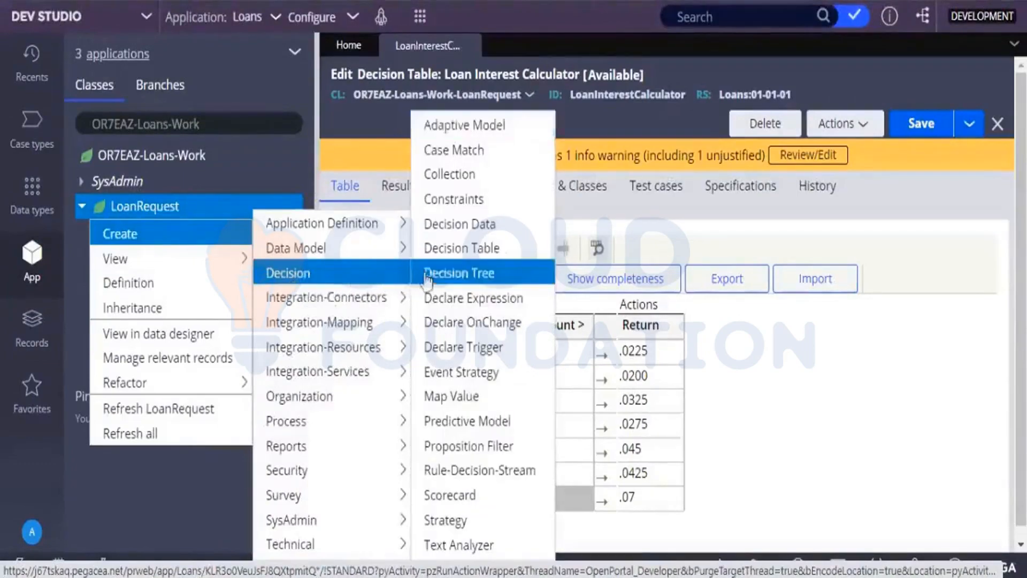
{"action": "left_click", "coordinate": [461, 303]}
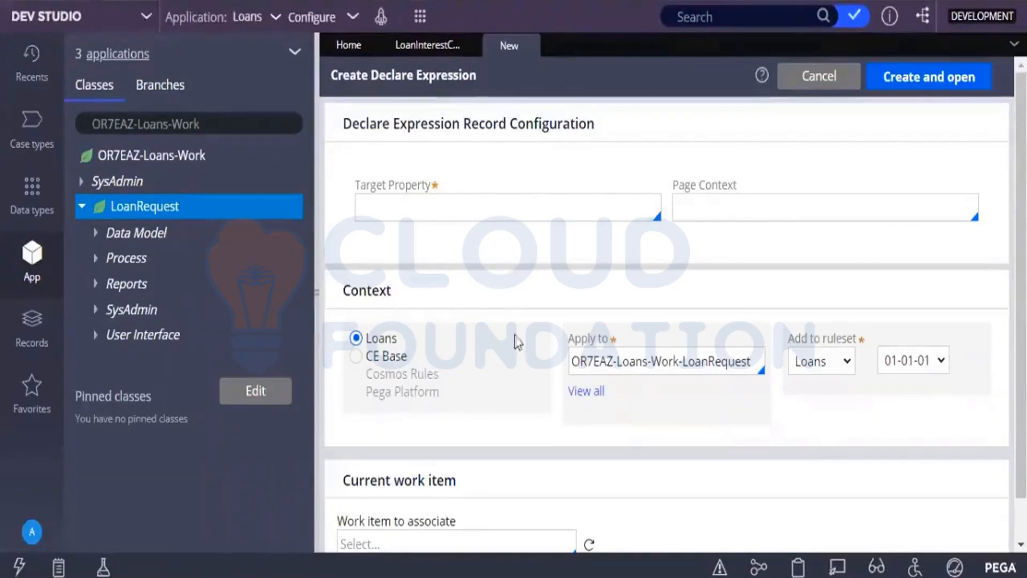
Set the declare expression's target property to .LoanRate, then create and open the rule in the Loans ruleset 01-01-01.
{"action": "left_click", "coordinate": [402, 48]}
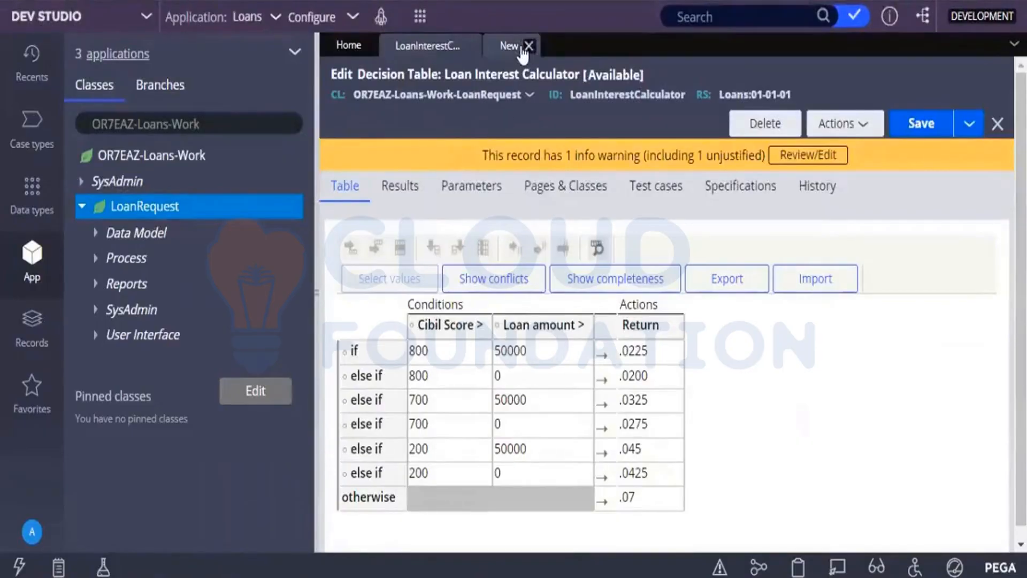
{"action": "left_click", "coordinate": [521, 49]}
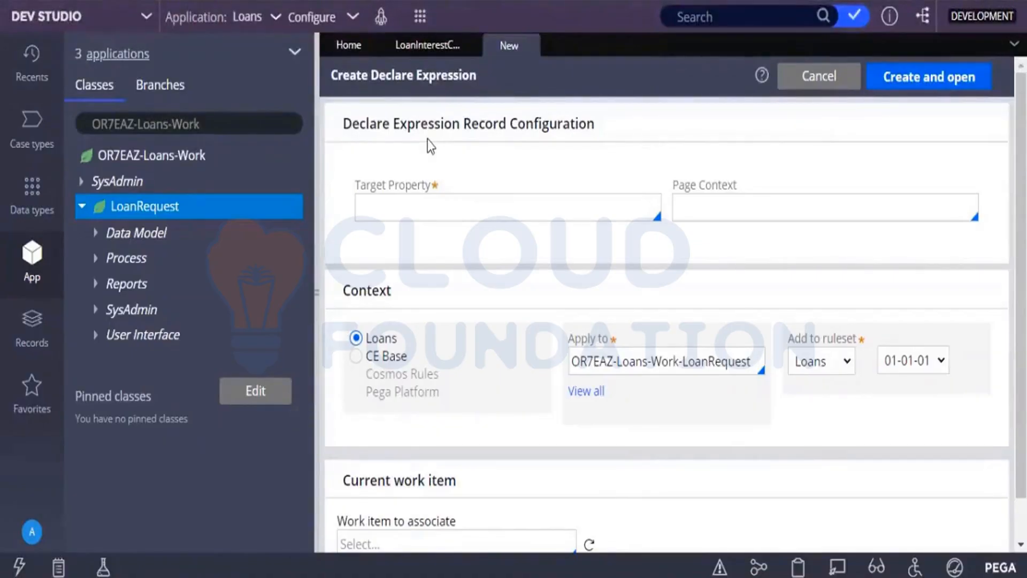
{"action": "left_click", "coordinate": [433, 204]}
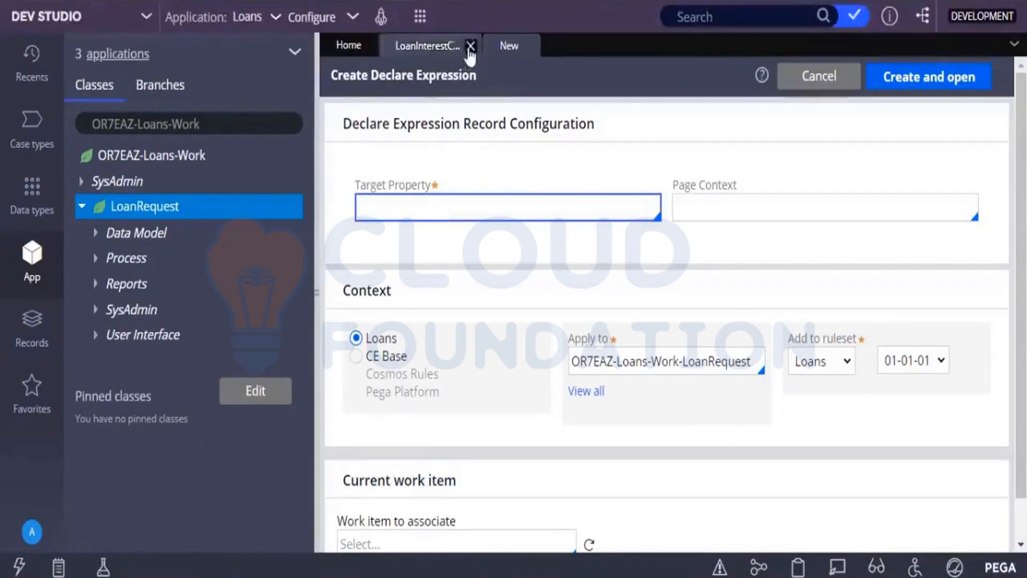
{"action": "left_click", "coordinate": [448, 49]}
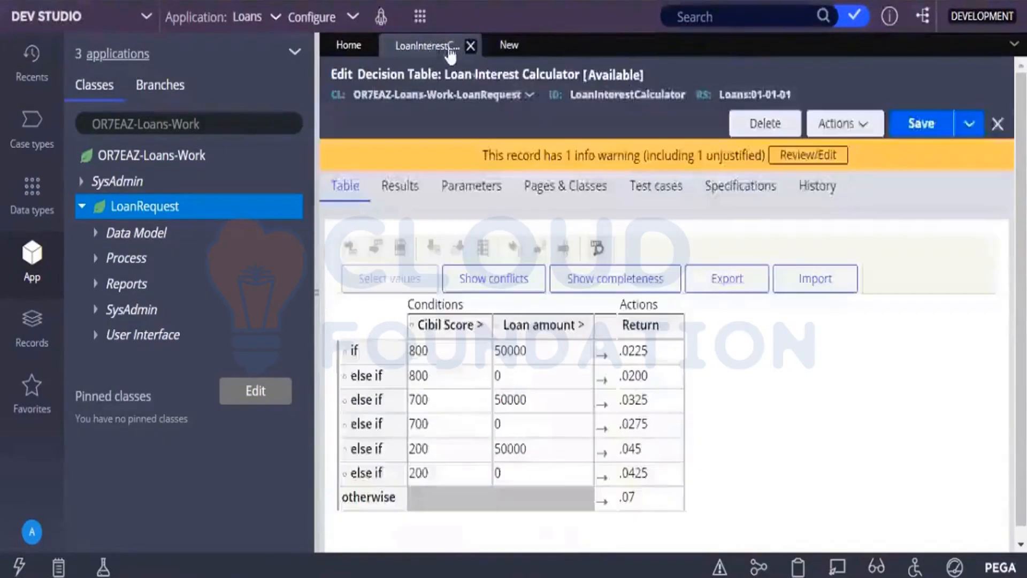
{"action": "left_click", "coordinate": [503, 47]}
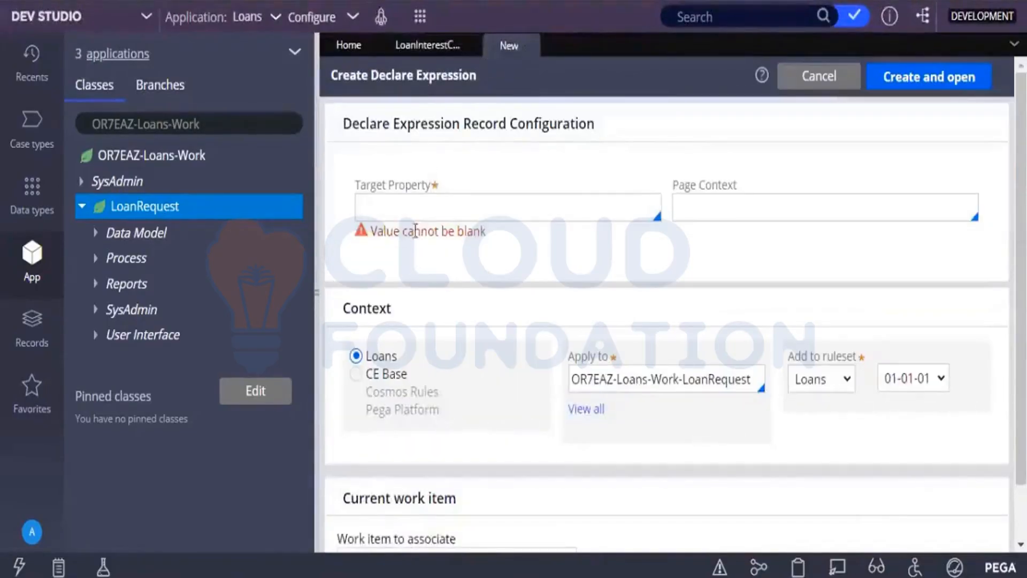
{"action": "left_click", "coordinate": [418, 205]}
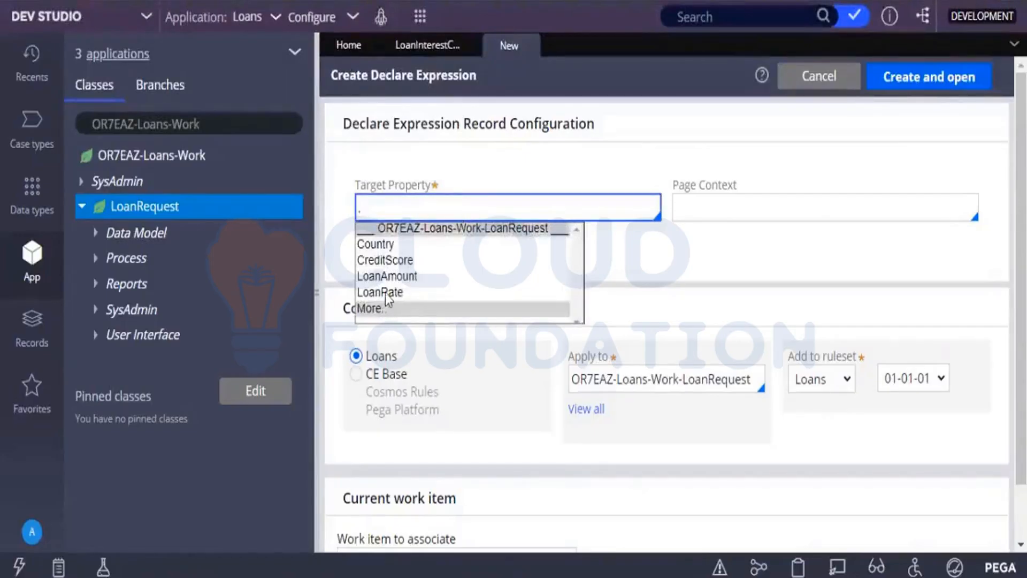
{"action": "left_click", "coordinate": [380, 292]}
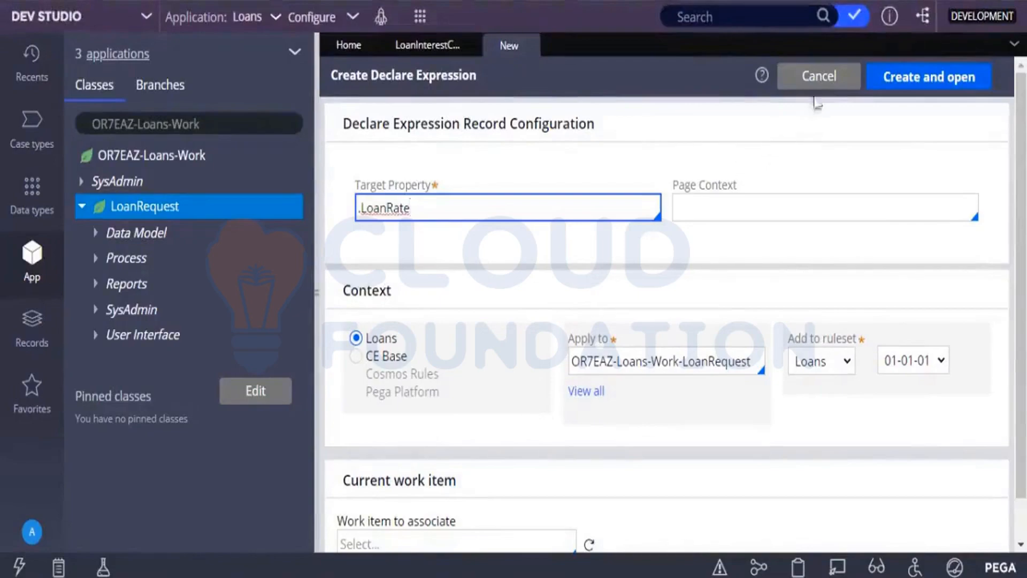
{"action": "left_click", "coordinate": [873, 83]}
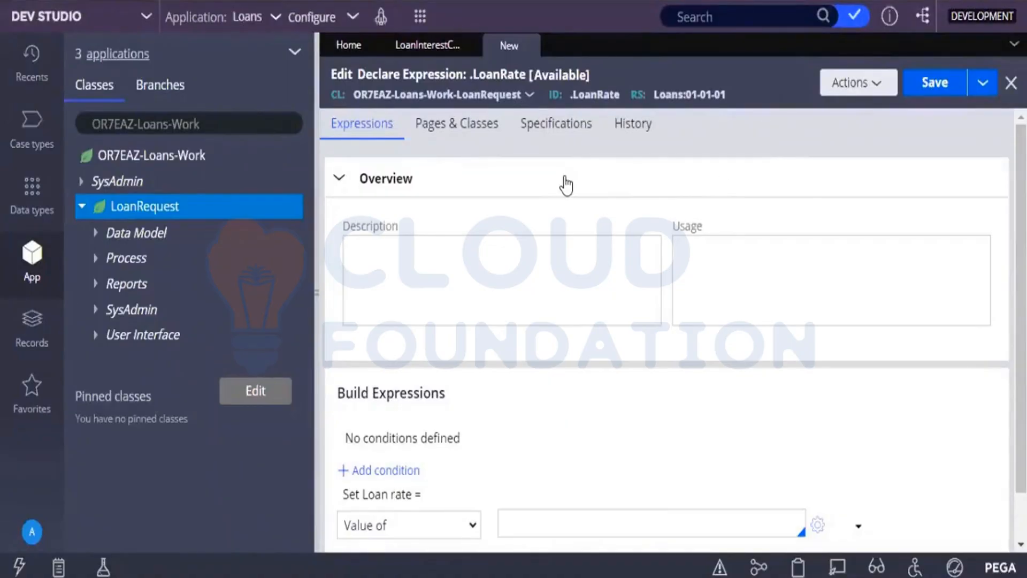
Set Loan rate to the Result of Decision Table LoanInterestCalculator and save the declare expression.
{"action": "scroll", "coordinate": [566, 185], "scroll_direction": "down", "scroll_amount": 1}
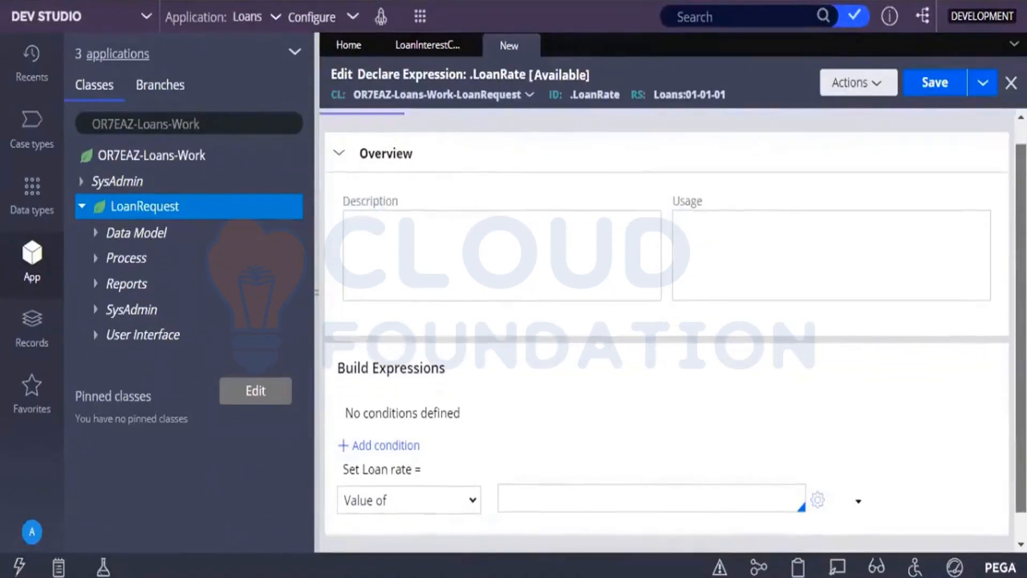
{"action": "scroll", "coordinate": [644, 408], "scroll_direction": "down", "scroll_amount": 1}
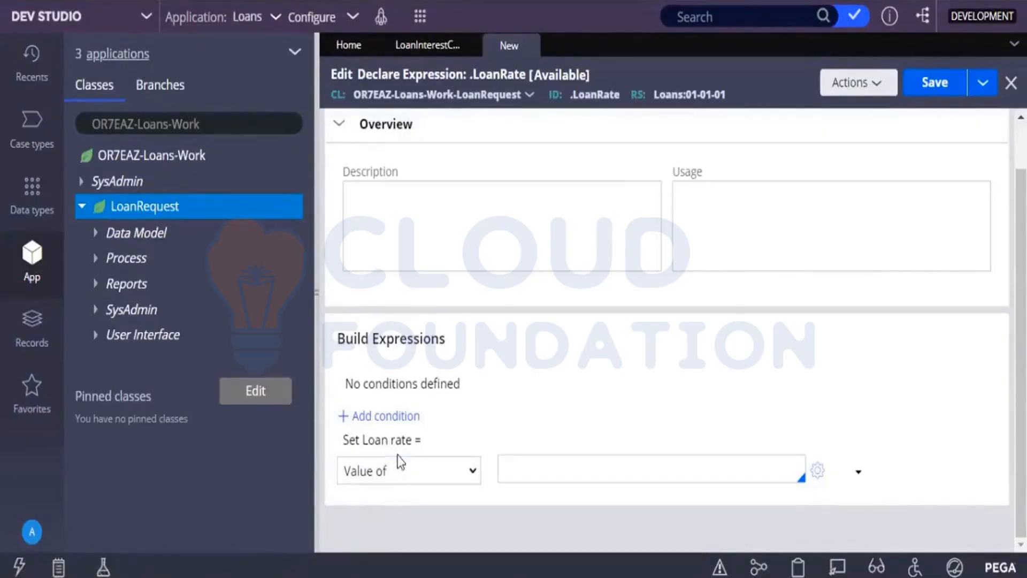
{"action": "left_click", "coordinate": [390, 475]}
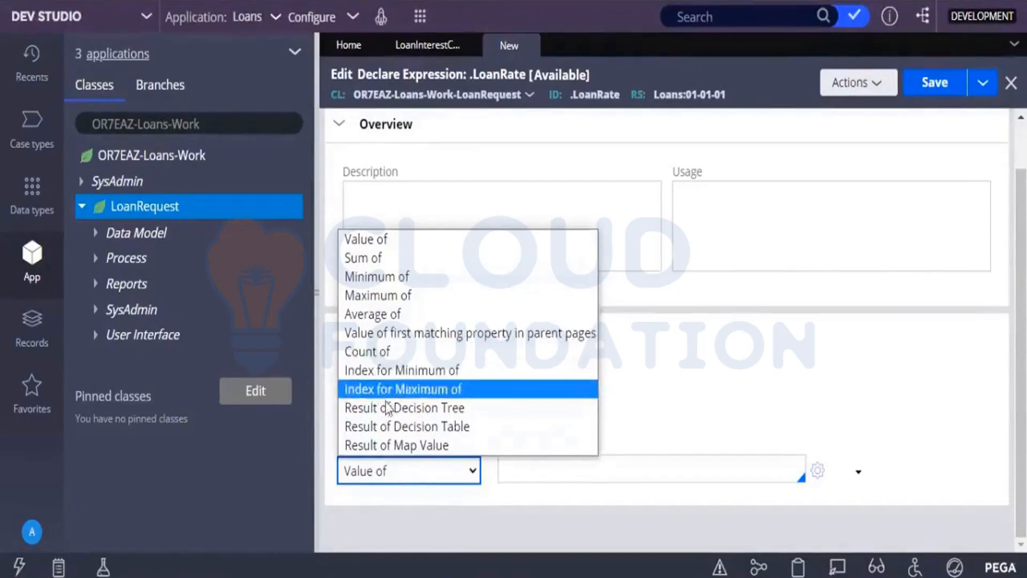
{"action": "left_click", "coordinate": [393, 428]}
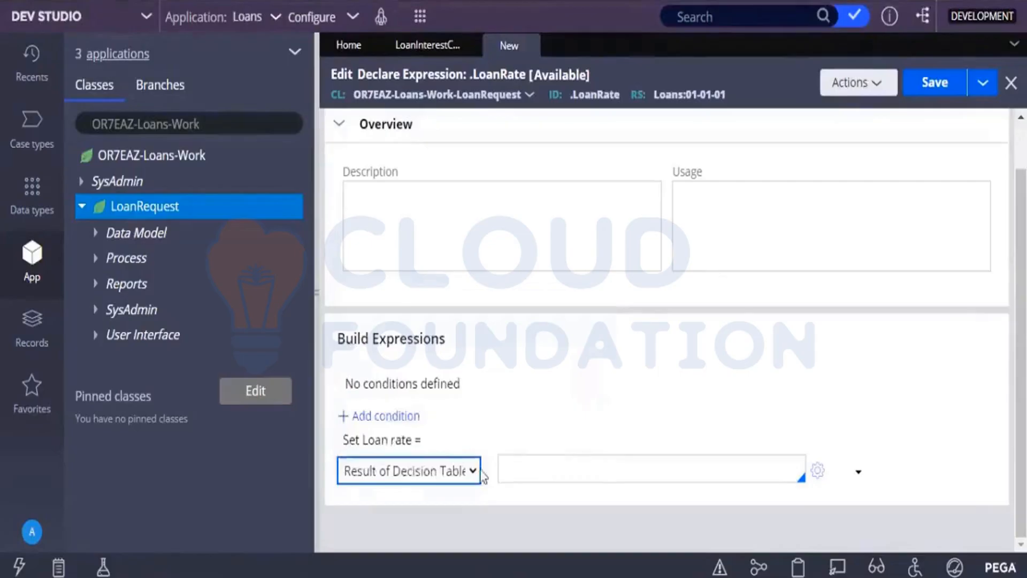
{"action": "left_click", "coordinate": [596, 483]}
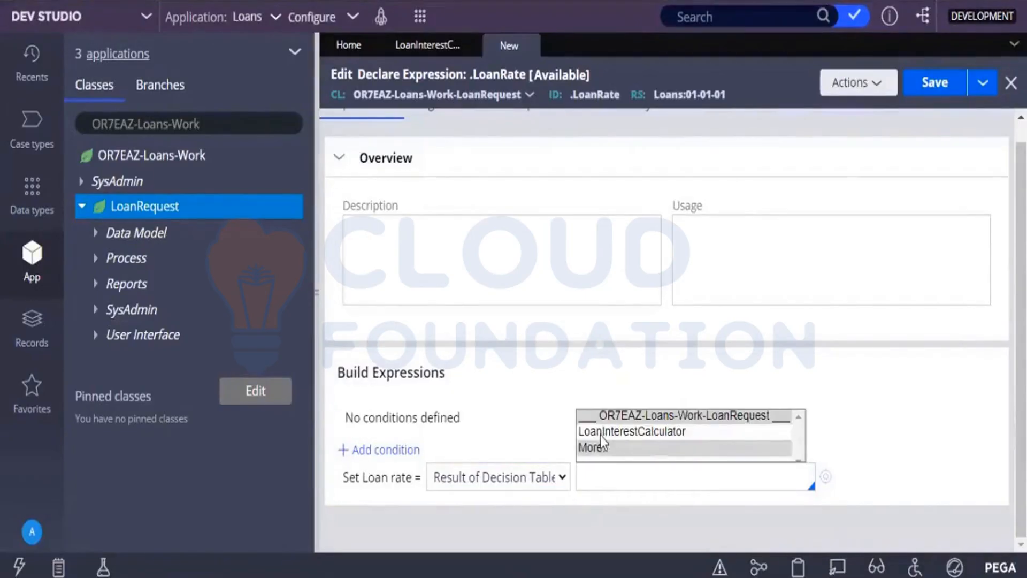
{"action": "left_click", "coordinate": [601, 435]}
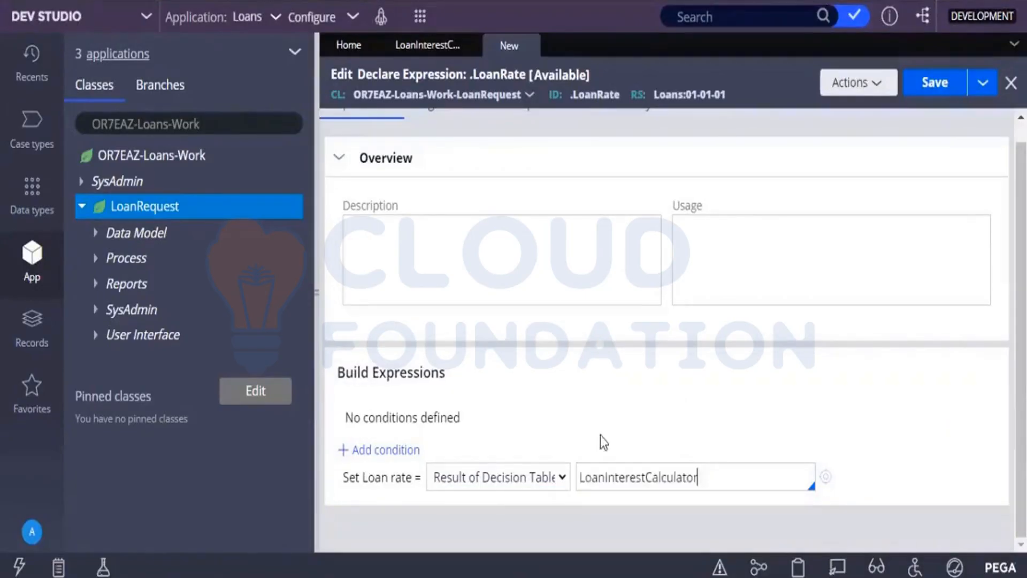
{"action": "left_click", "coordinate": [944, 93]}
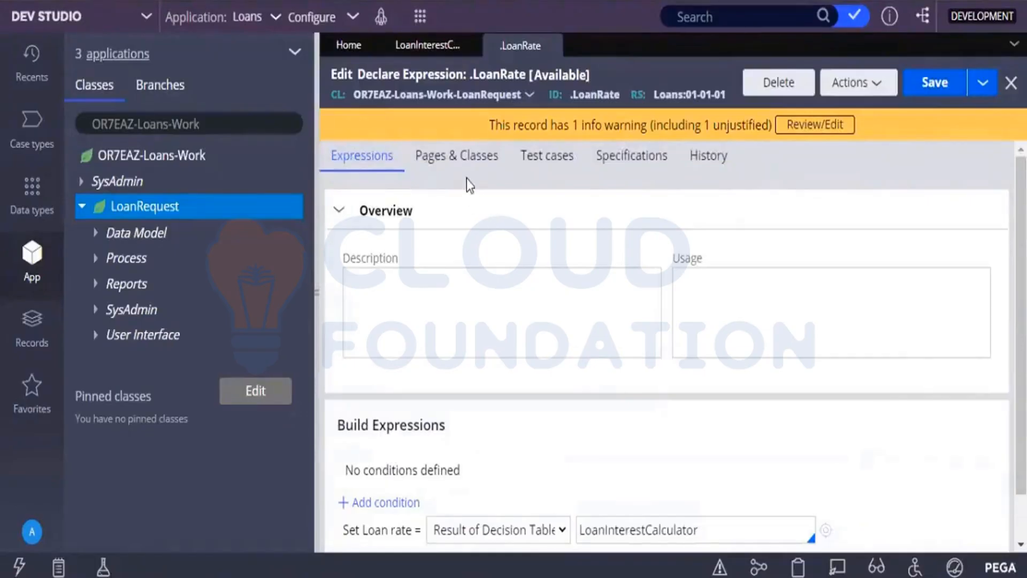
Review the Loan Interest Calculator decision table alongside the .LoanRate declare expression, and save the expression again.
{"action": "left_click", "coordinate": [435, 51]}
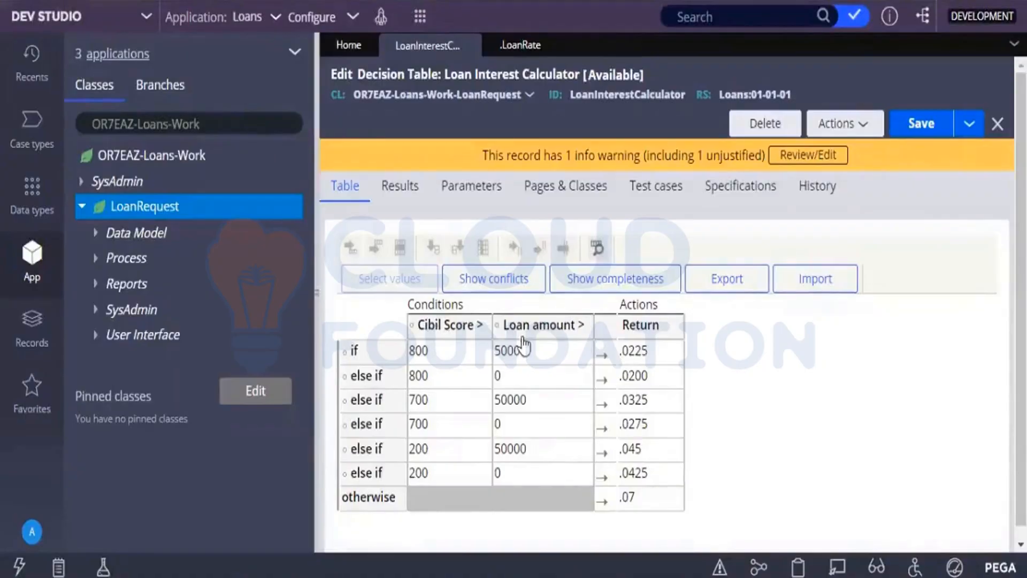
{"action": "left_click", "coordinate": [522, 47]}
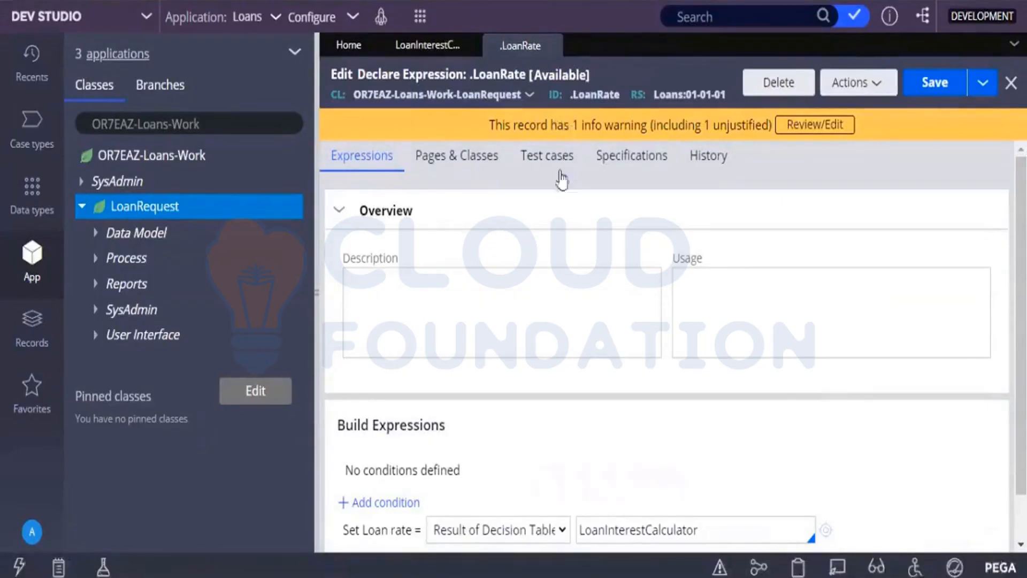
{"action": "left_click", "coordinate": [540, 274]}
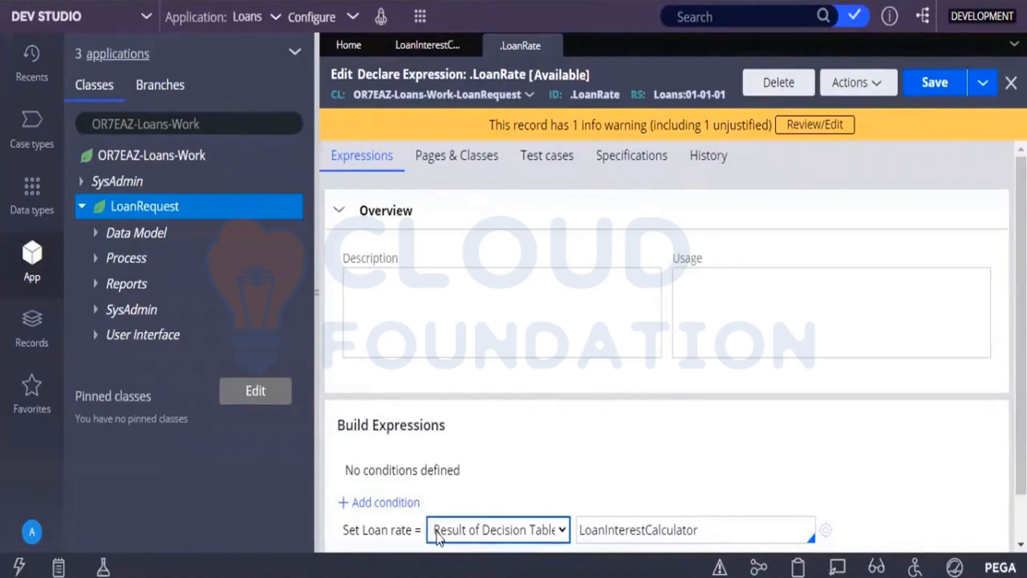
{"action": "left_click", "coordinate": [946, 97]}
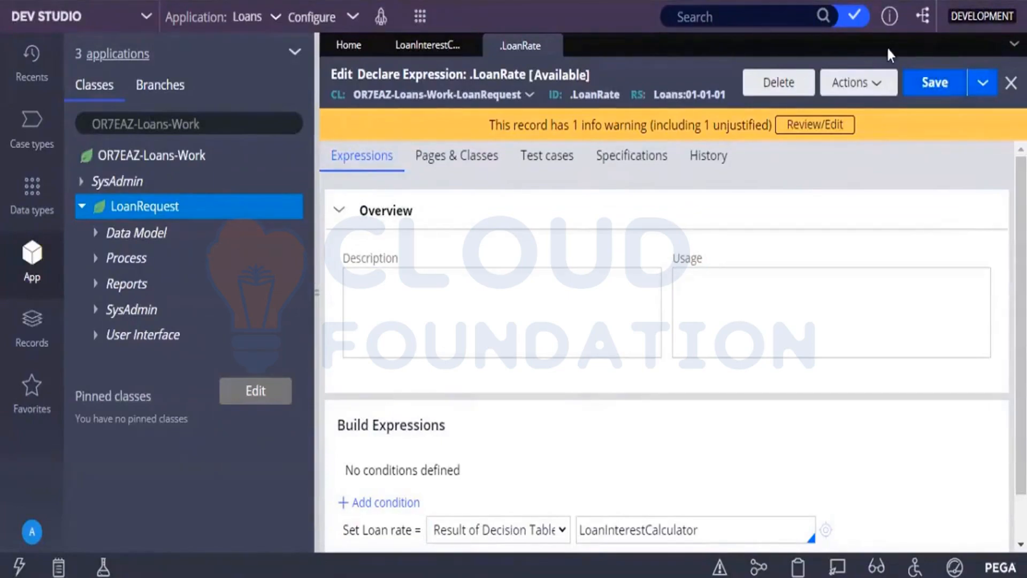
Create a new Loan Request case and submit it with a loan amount of 40000 and a credit score of 500.
{"action": "left_click", "coordinate": [421, 21]}
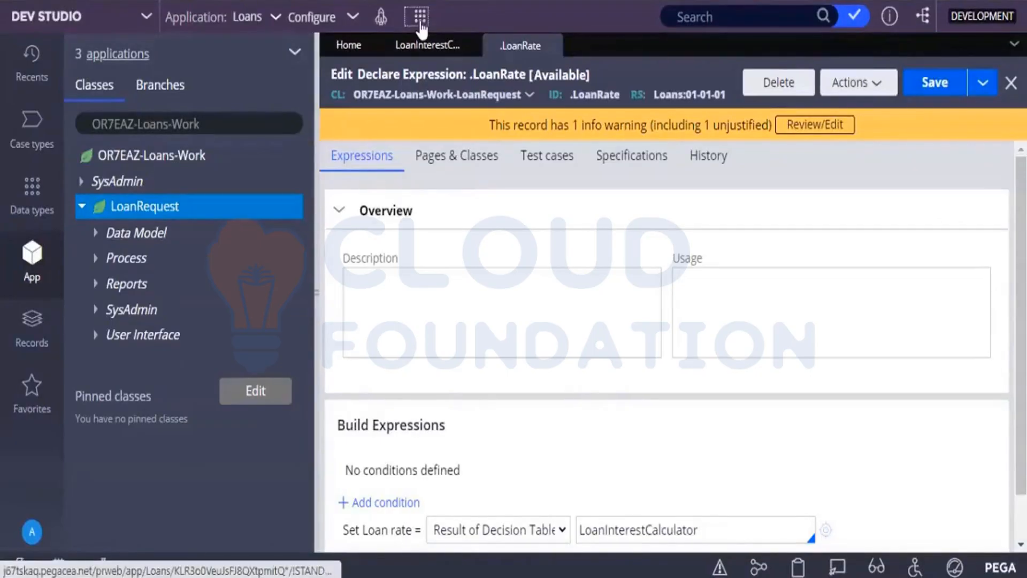
{"action": "mouse_move", "coordinate": [500, 46]}
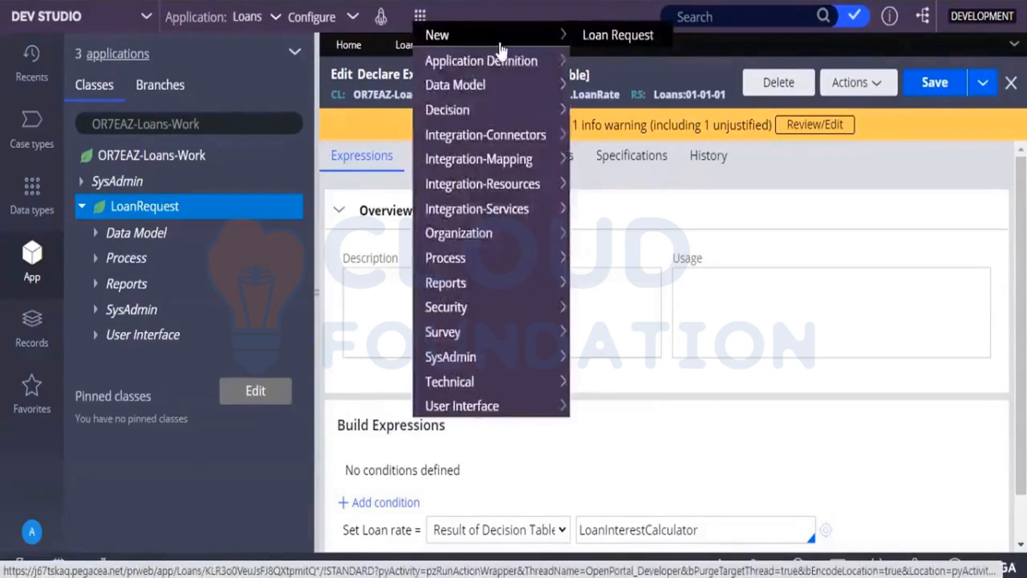
{"action": "left_click", "coordinate": [580, 34]}
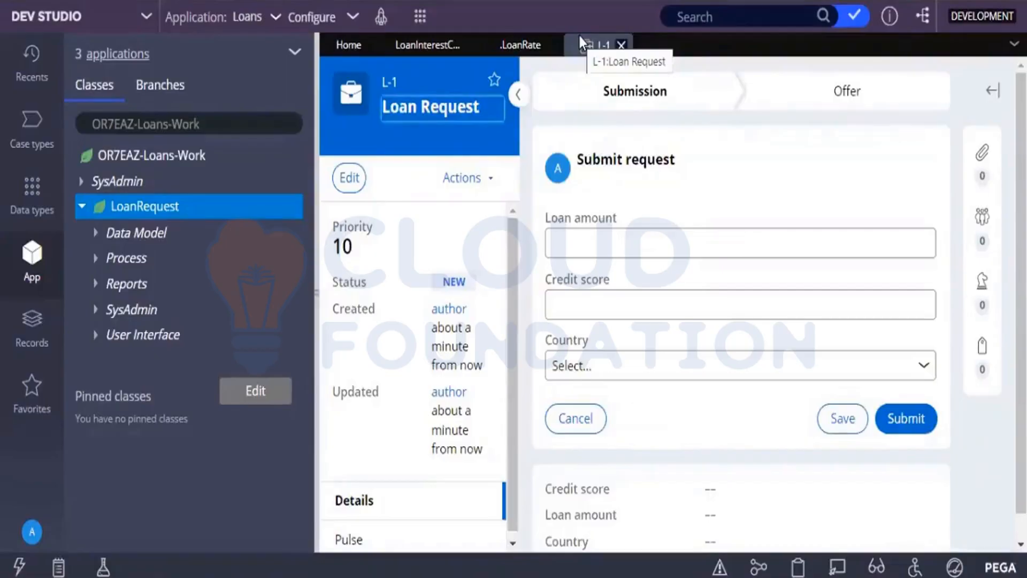
{"action": "left_click", "coordinate": [649, 237]}
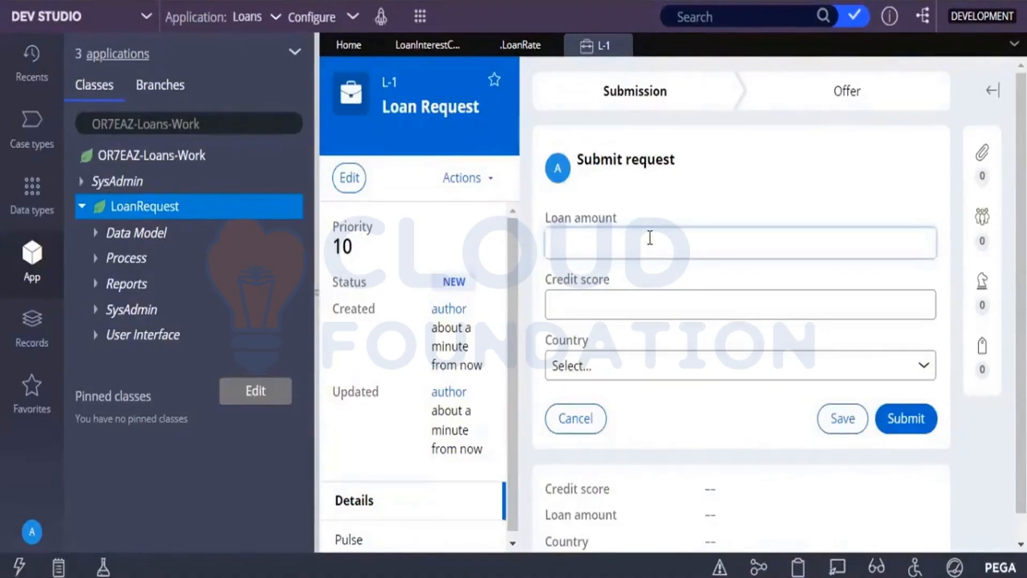
{"action": "type", "text": "40000"}
{"action": "left_click", "coordinate": [638, 299]}
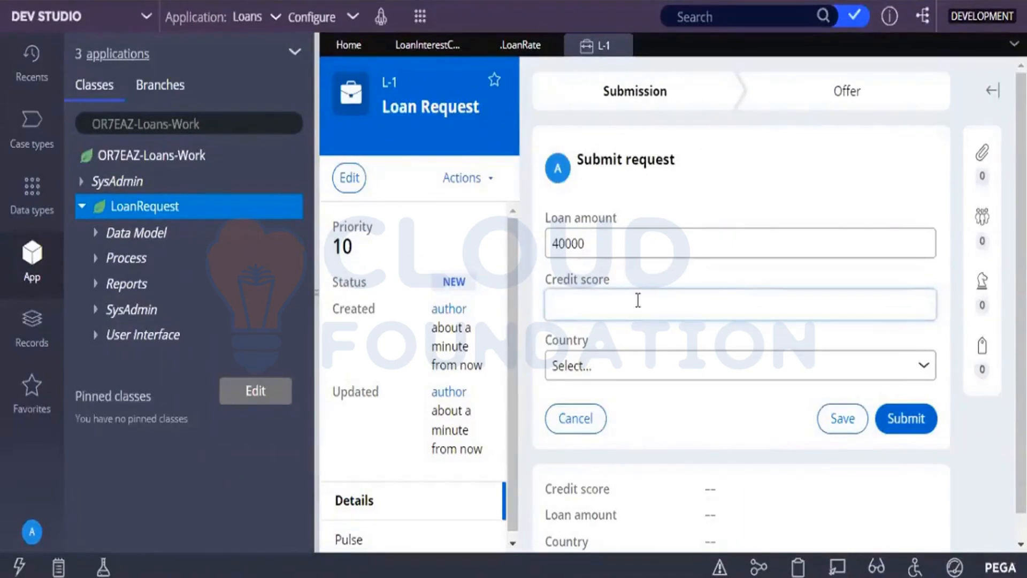
{"action": "type", "text": "500"}
{"action": "left_click", "coordinate": [911, 417]}
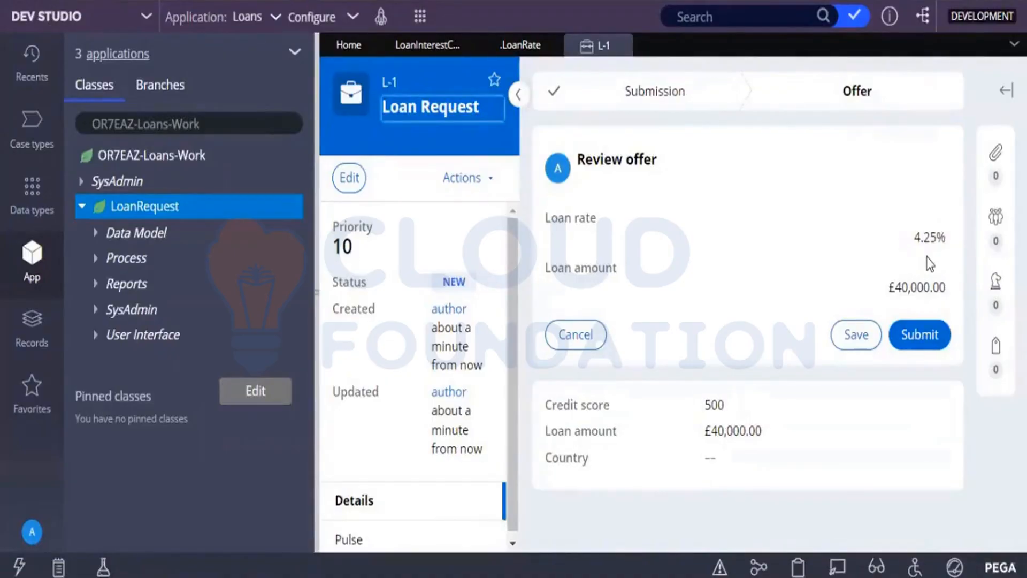
Compare the case's offered loan rate with the Loan Interest Calculator decision table and the .LoanRate declare expression.
{"action": "left_click", "coordinate": [438, 54]}
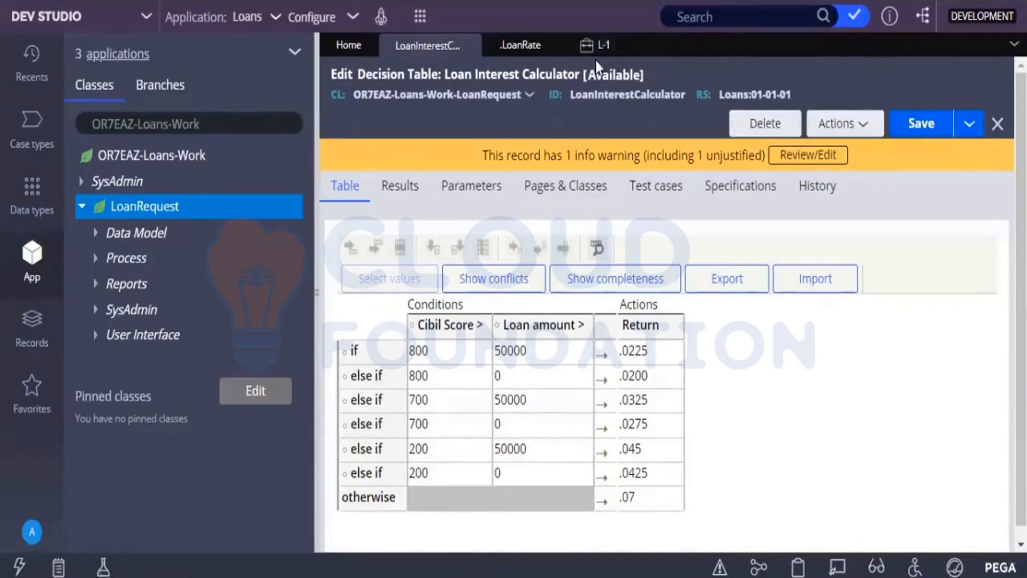
{"action": "left_click", "coordinate": [596, 43]}
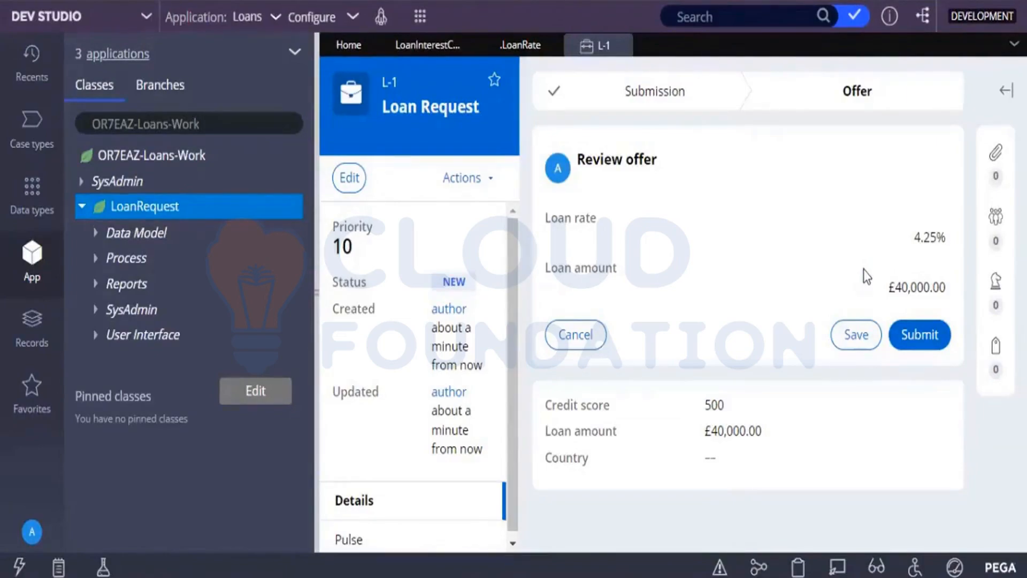
{"action": "left_click", "coordinate": [513, 47]}
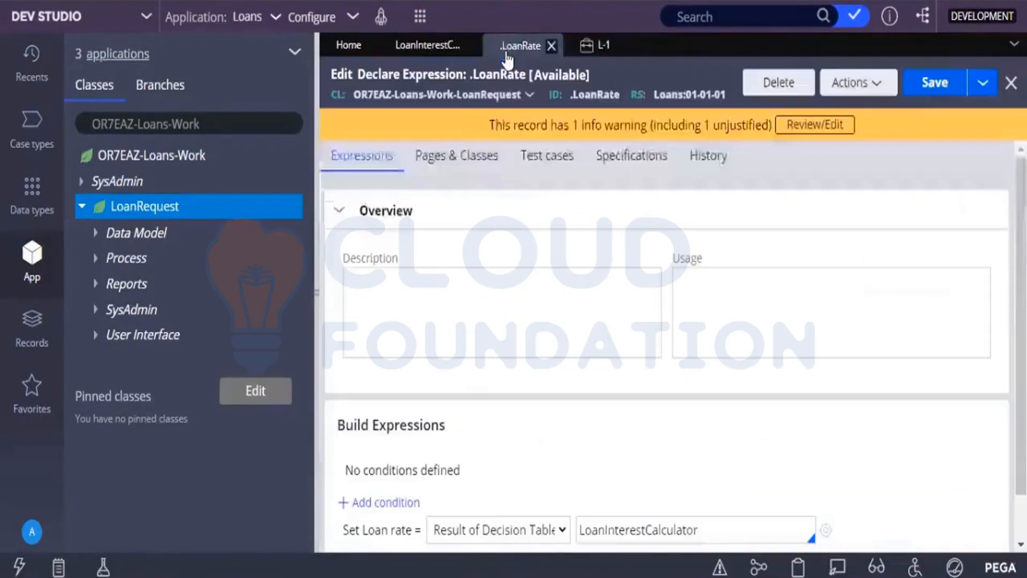
Check the L-1 case's Review offer details against the condition rows and return values of the Loan Interest Calculator decision table.
{"action": "left_click", "coordinate": [421, 47]}
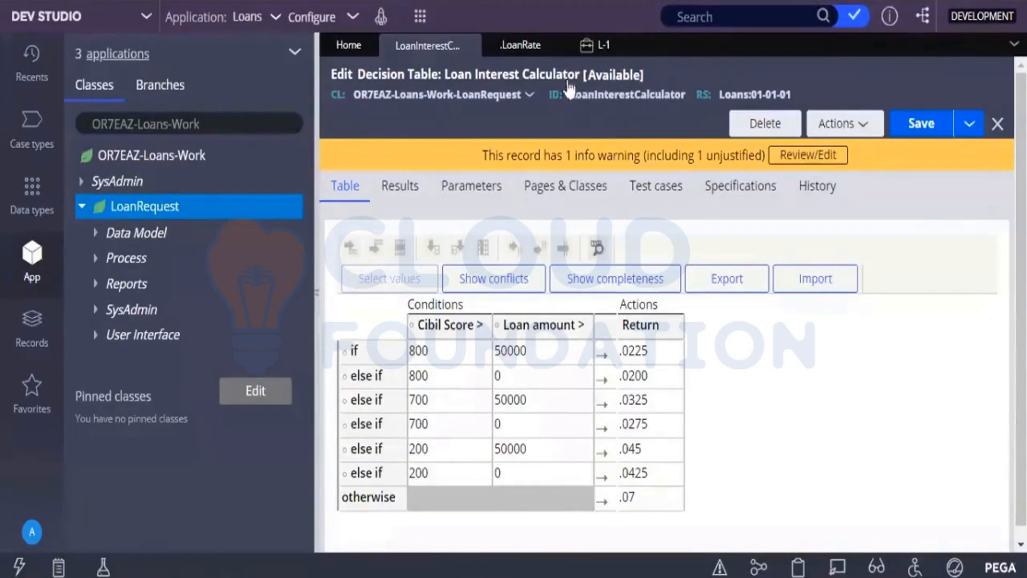
{"action": "left_click", "coordinate": [587, 45]}
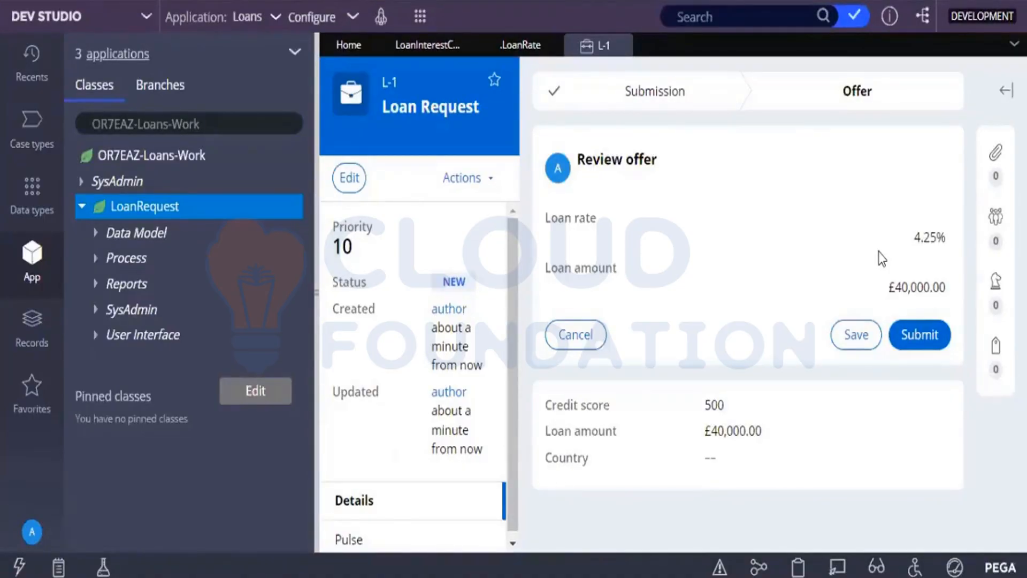
{"action": "left_click", "coordinate": [399, 52]}
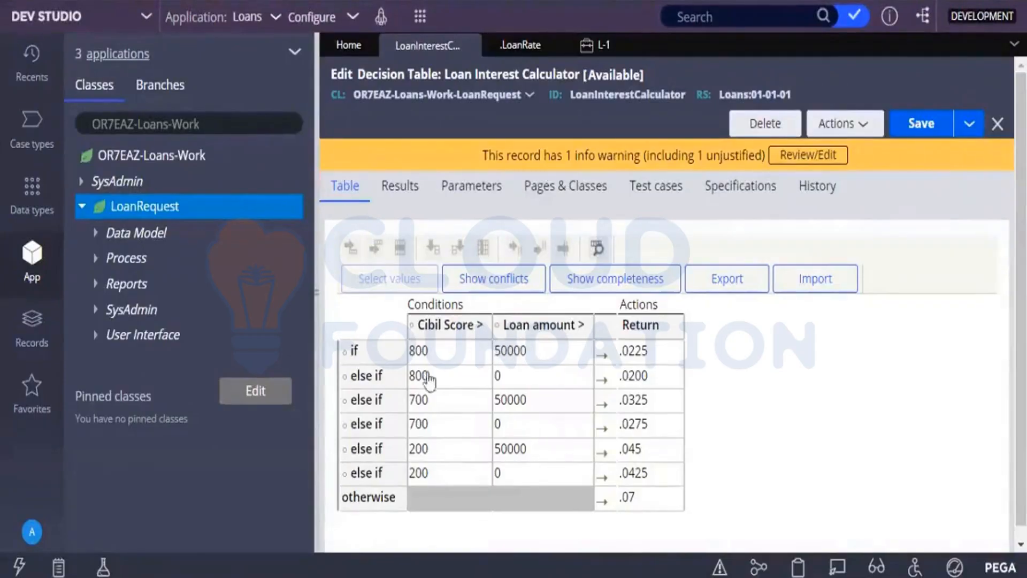
{"action": "left_click", "coordinate": [663, 420]}
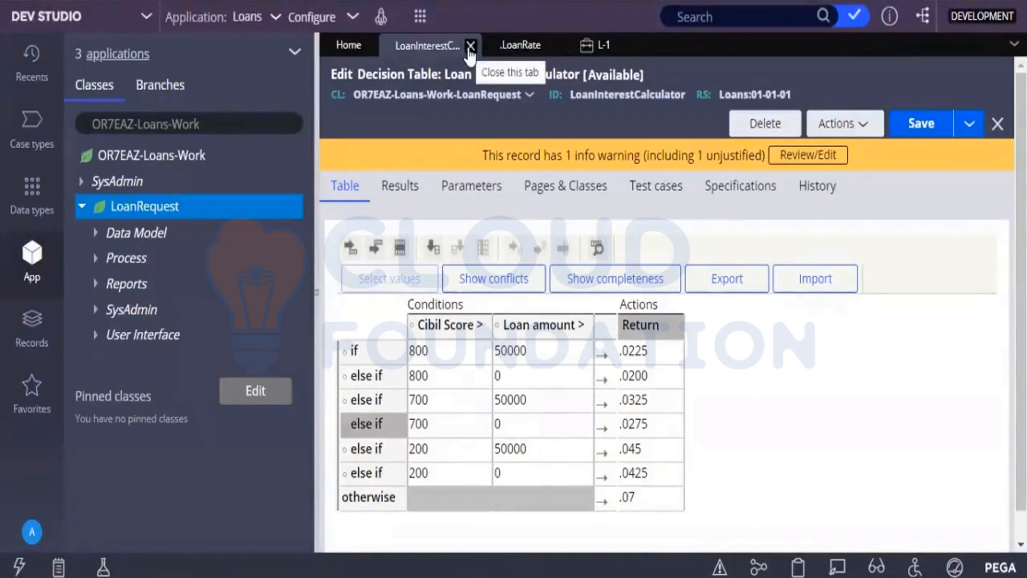
Return to Loan Request case L-1 and refresh it.
{"action": "left_click", "coordinate": [575, 49]}
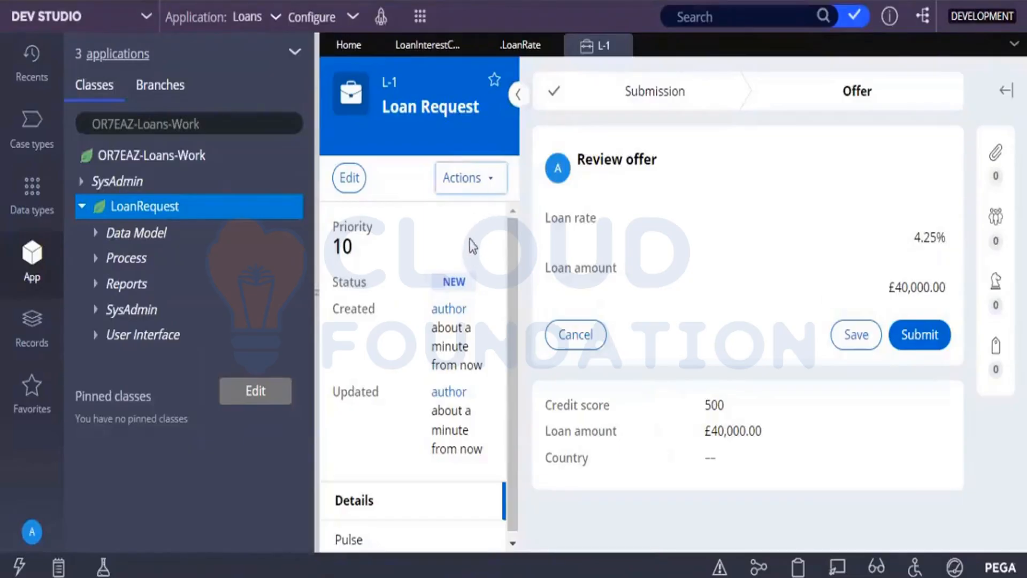
{"action": "left_click", "coordinate": [466, 180]}
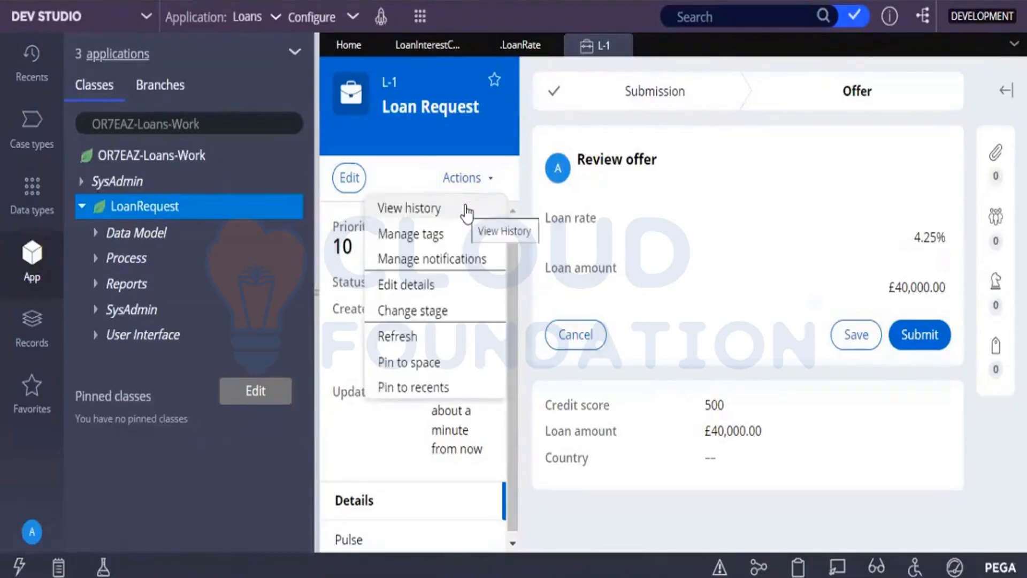
{"action": "left_click", "coordinate": [394, 335]}
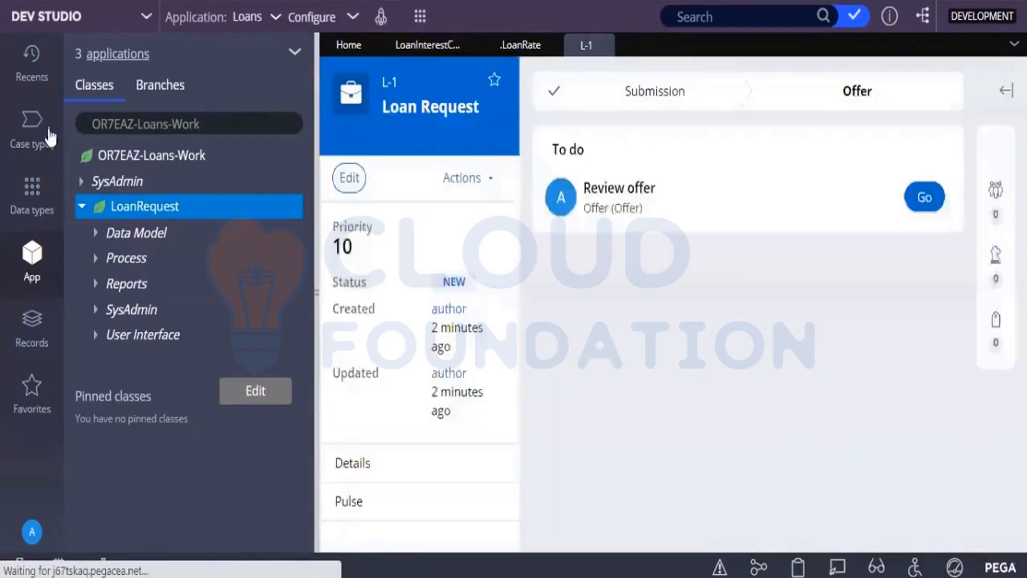
Open the Loan Request case type to view its case life cycle workflow.
{"action": "left_click", "coordinate": [50, 136]}
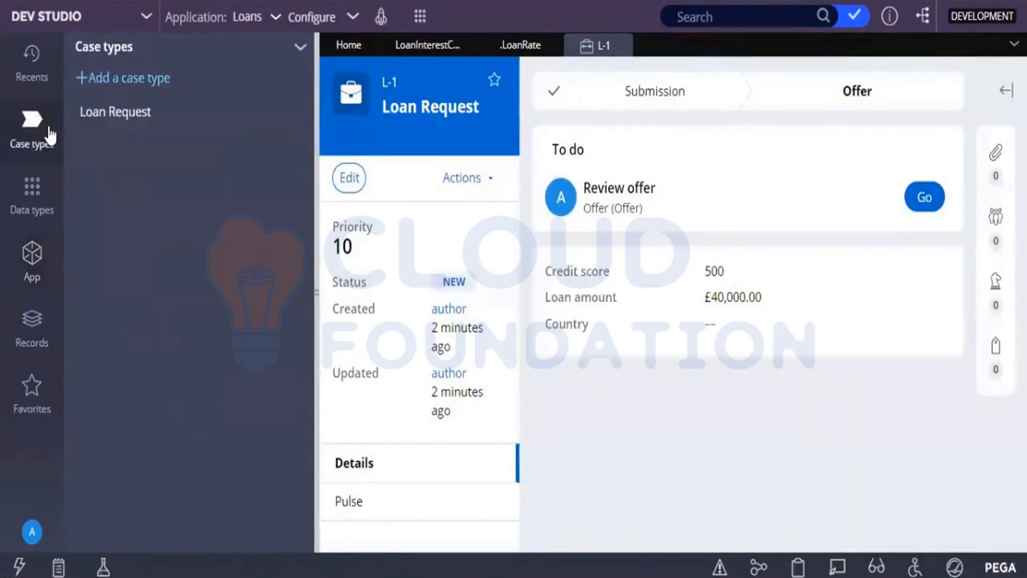
{"action": "left_click", "coordinate": [94, 126]}
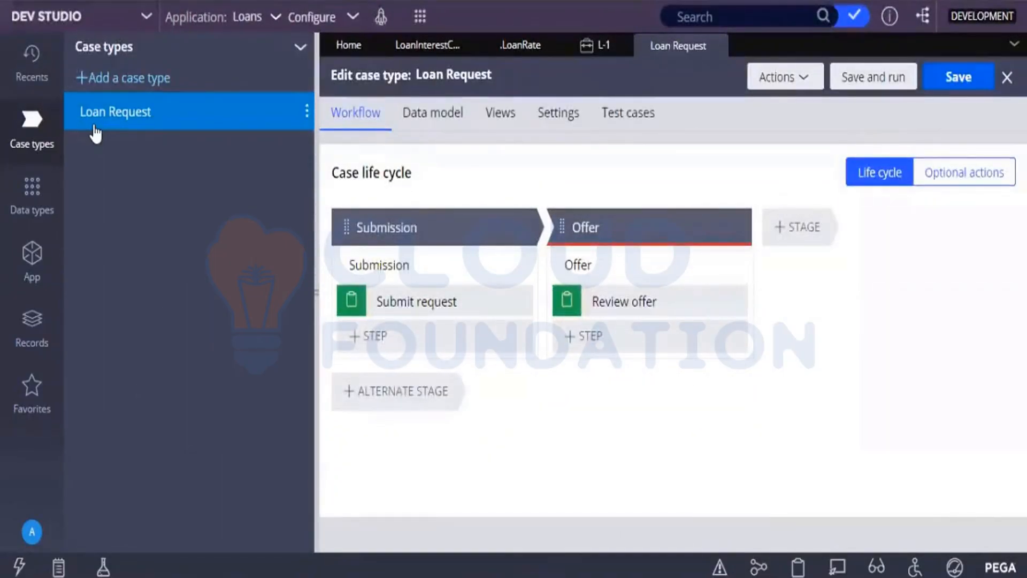
{"action": "left_click", "coordinate": [89, 26]}
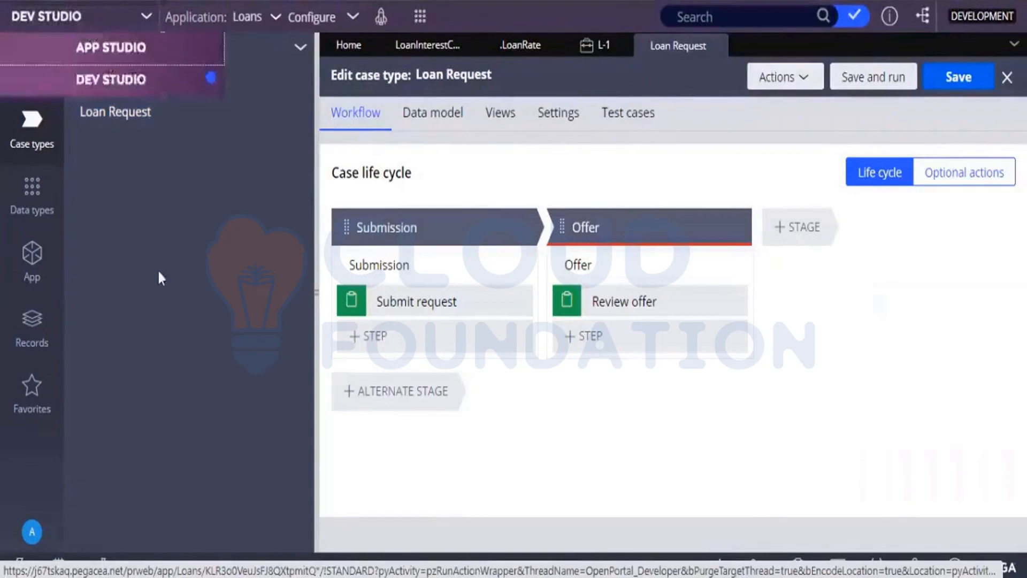
Examine the application's class tree and its Loans and CEBase branches in the App explorer.
{"action": "left_click", "coordinate": [31, 268]}
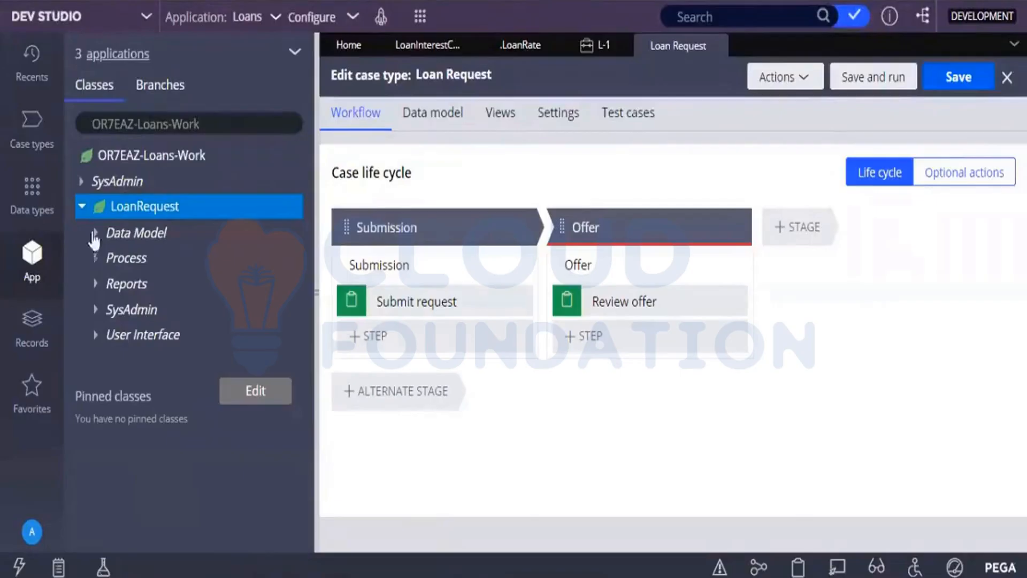
{"action": "left_click", "coordinate": [82, 207]}
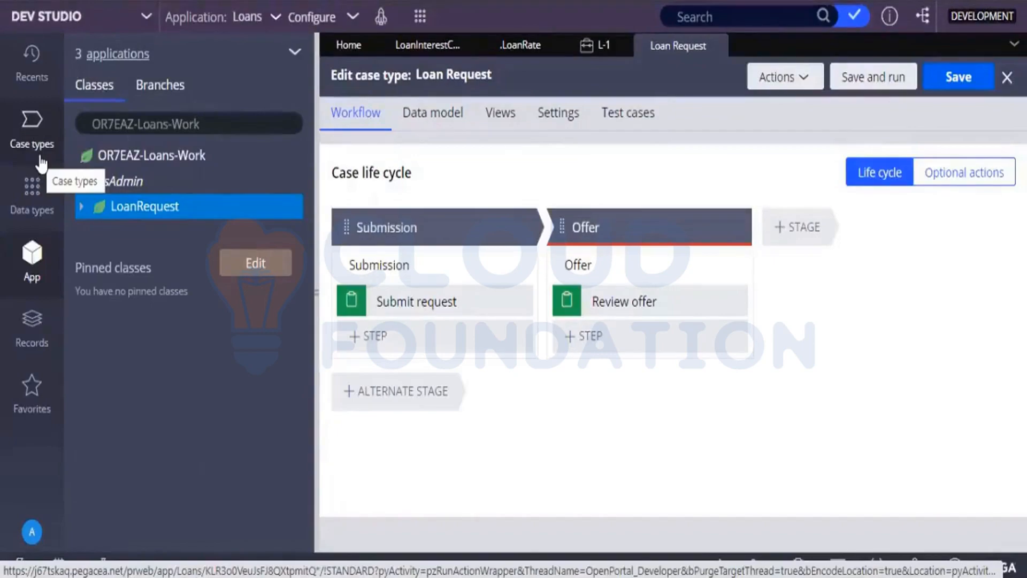
{"action": "left_click", "coordinate": [167, 90]}
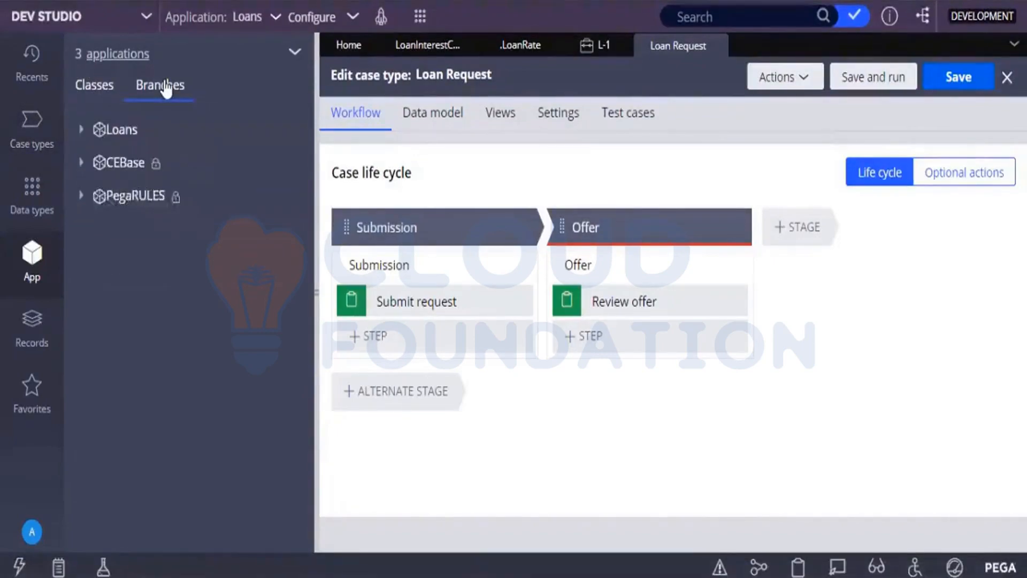
{"action": "left_click", "coordinate": [109, 89]}
{"action": "left_click", "coordinate": [80, 129]}
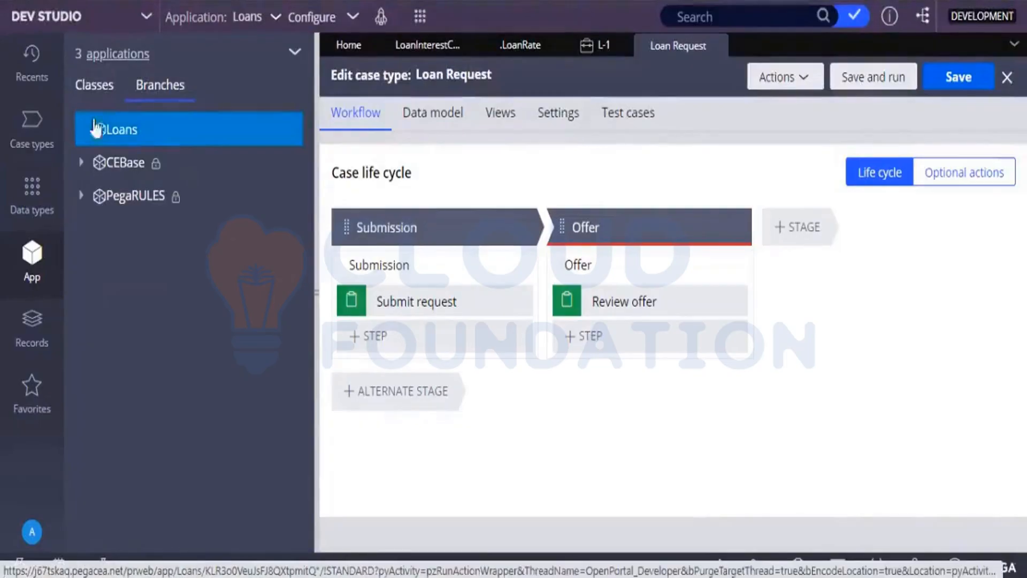
{"action": "left_click", "coordinate": [109, 95]}
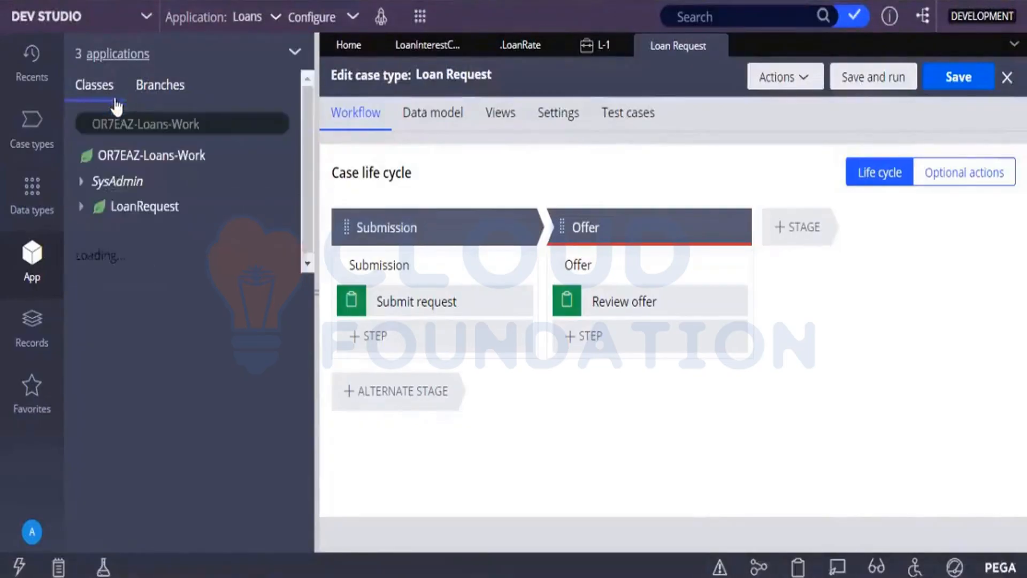
{"action": "left_click", "coordinate": [144, 86]}
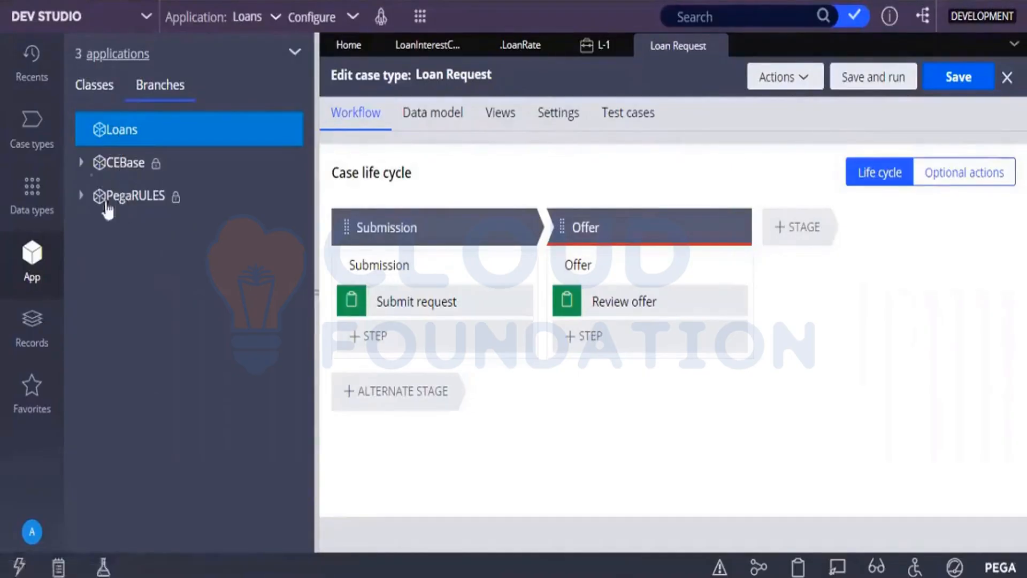
{"action": "left_click", "coordinate": [81, 163]}
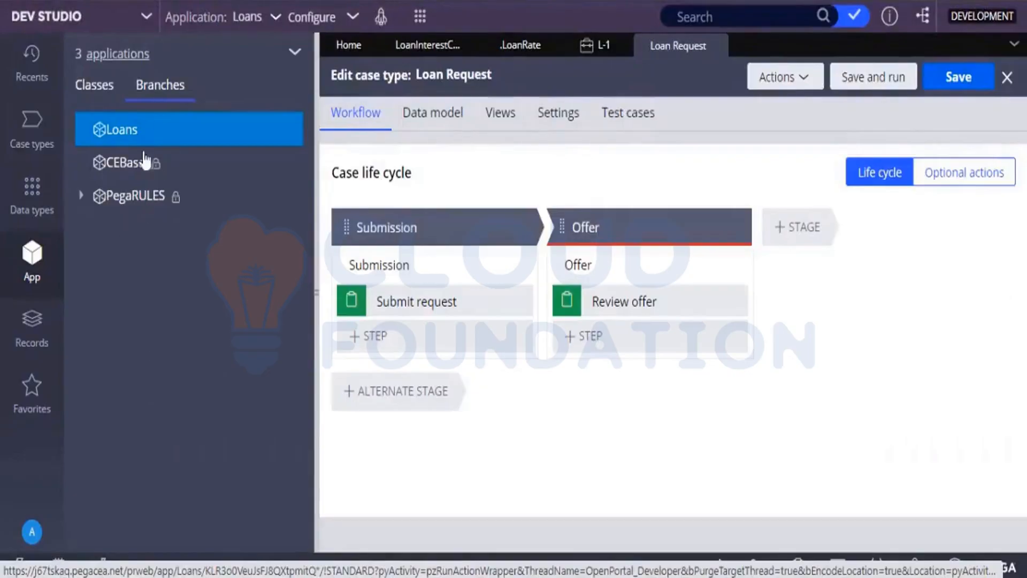
{"action": "left_click", "coordinate": [114, 85]}
{"action": "left_click", "coordinate": [107, 90]}
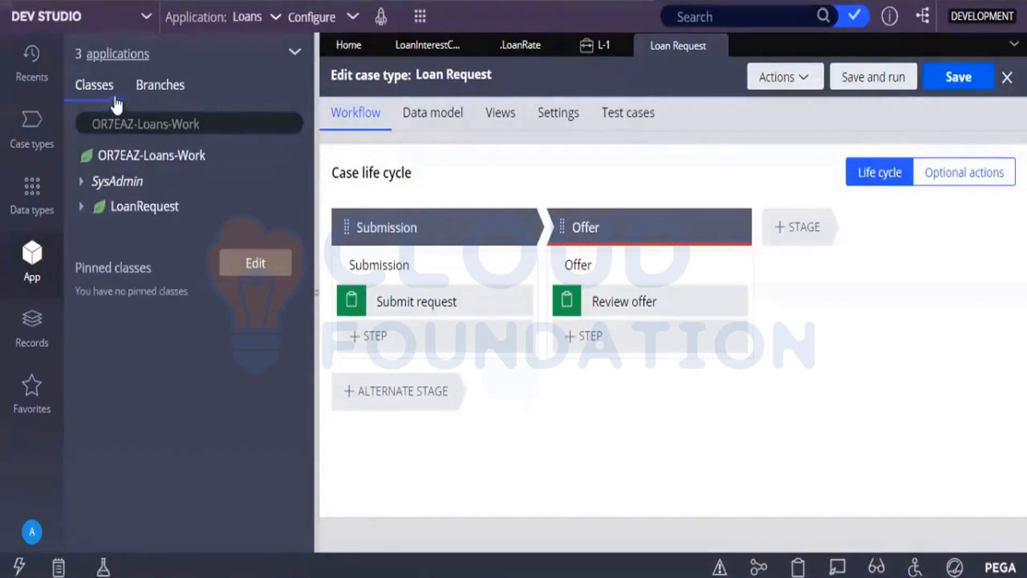
{"action": "left_click", "coordinate": [135, 98]}
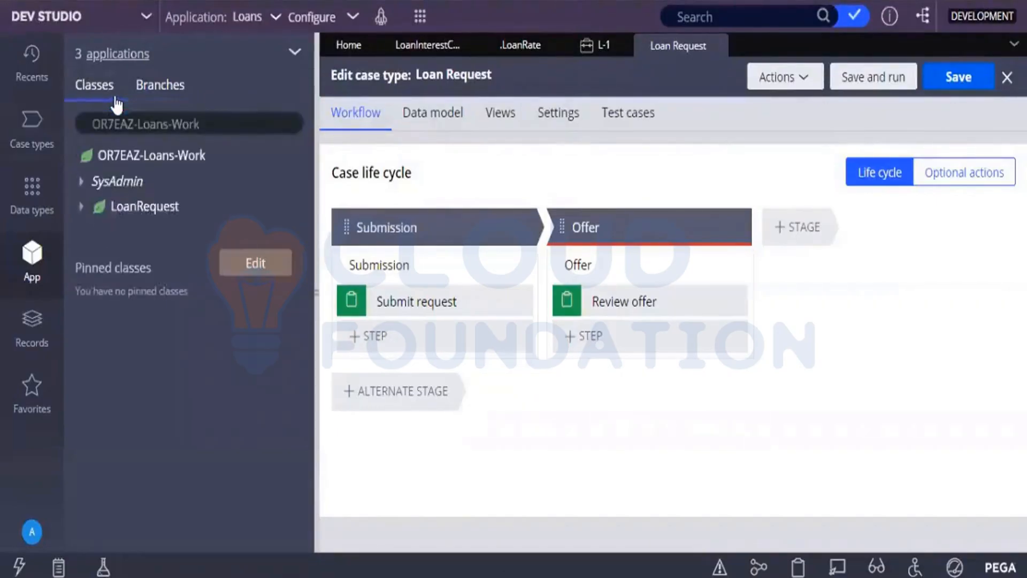
Refresh the App explorer so its class tree reloads.
{"action": "left_click", "coordinate": [83, 212]}
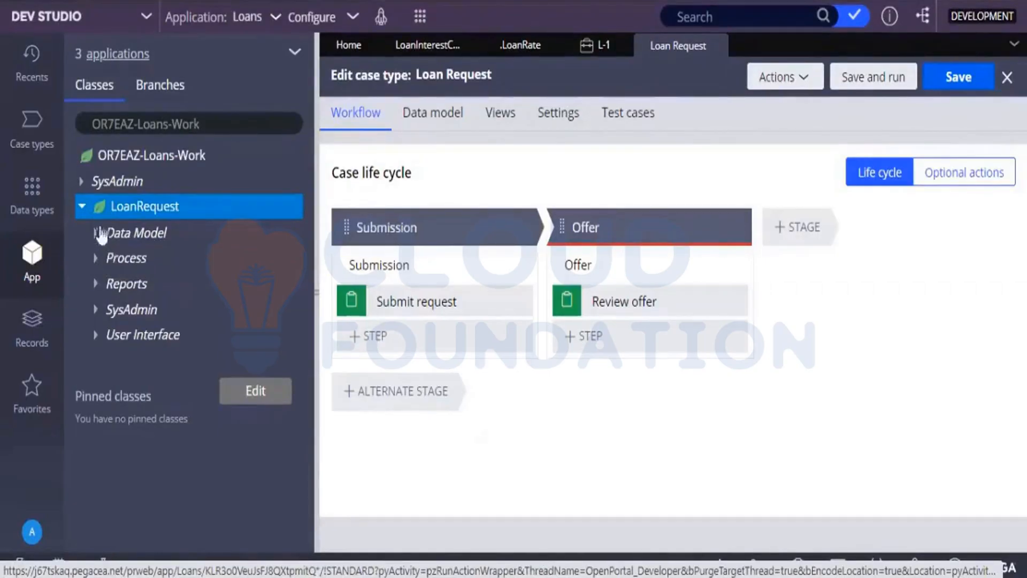
{"action": "left_click", "coordinate": [293, 52]}
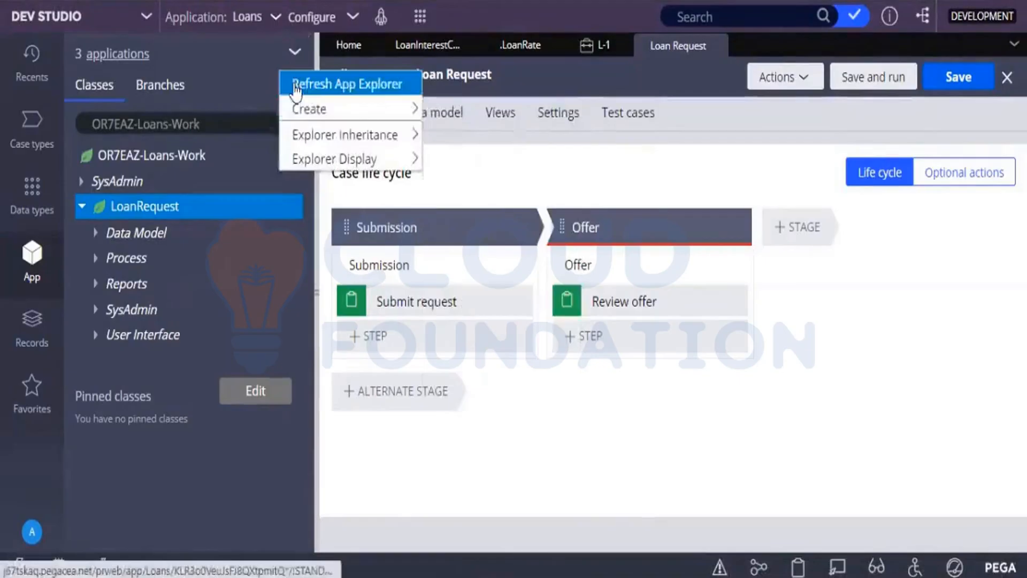
{"action": "left_click", "coordinate": [293, 85]}
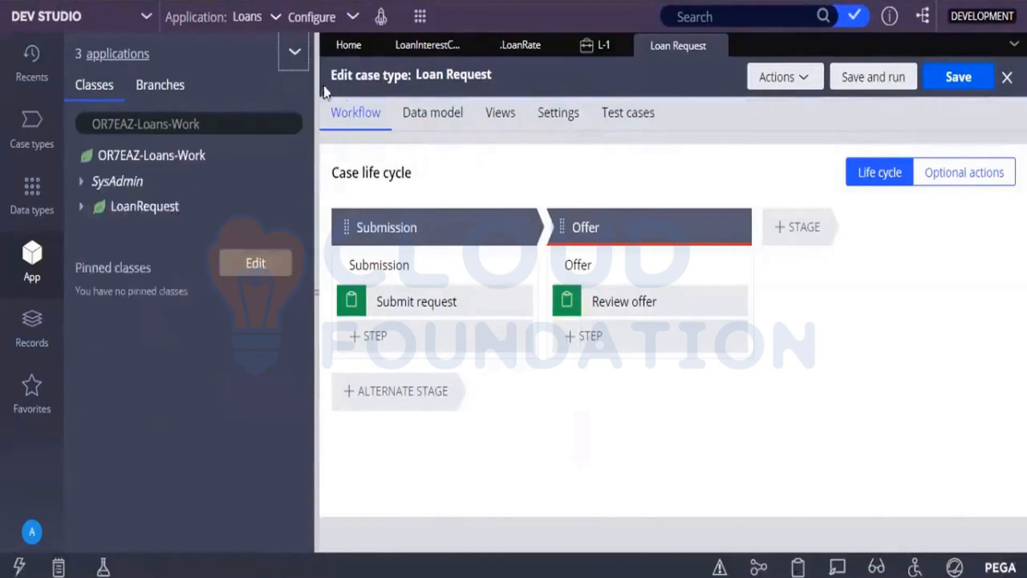
Expand the LoanRequest class's Decision category down to its Decision Table and Declare Expression rules.
{"action": "left_click", "coordinate": [81, 207]}
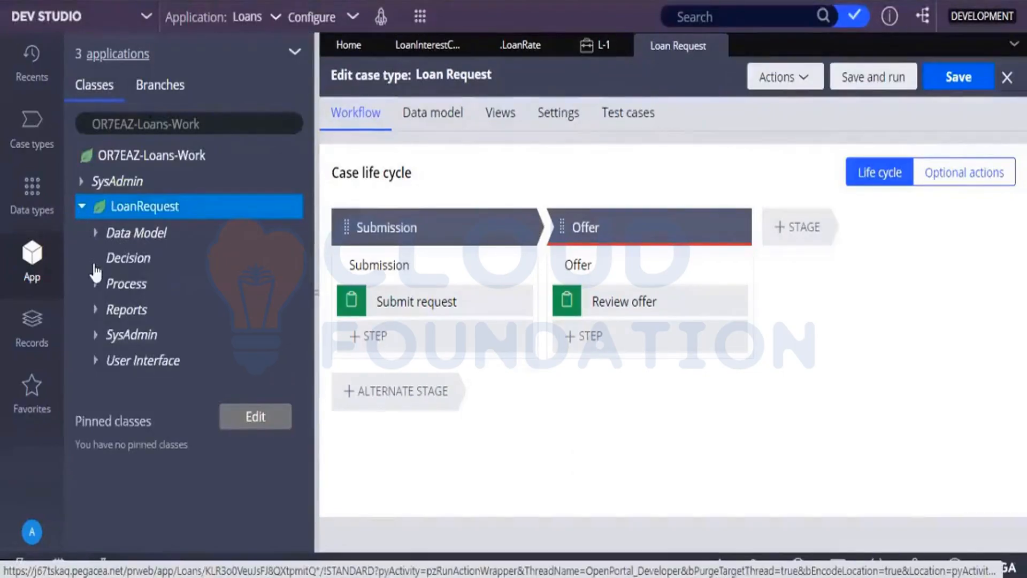
{"action": "left_click", "coordinate": [128, 257]}
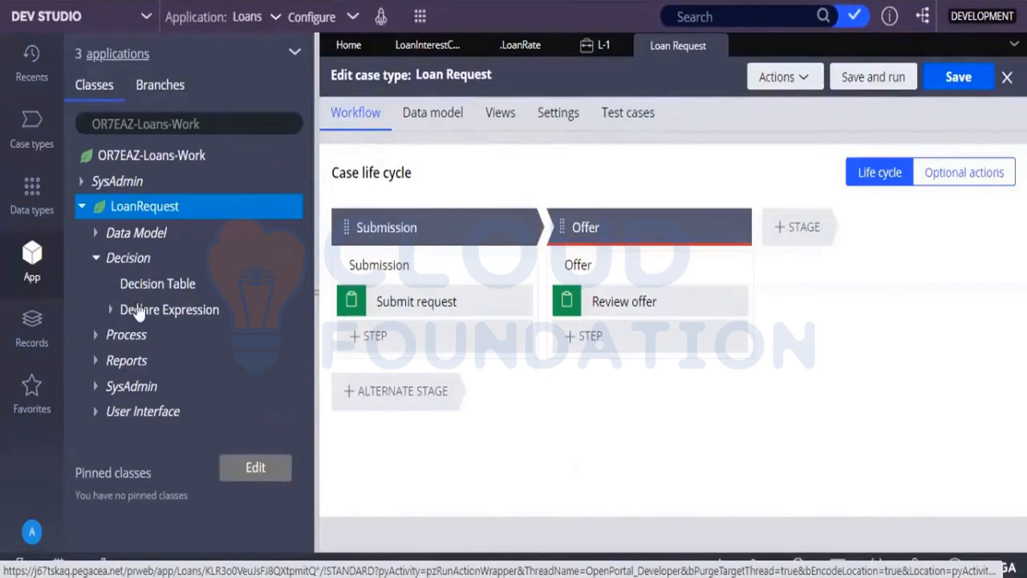
{"action": "left_click", "coordinate": [142, 284]}
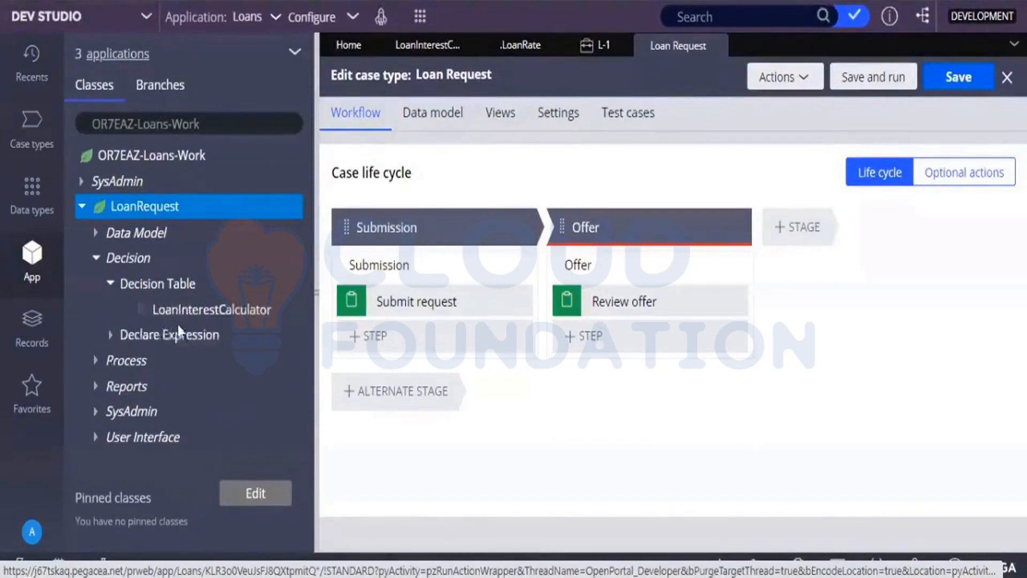
{"action": "left_click", "coordinate": [108, 338]}
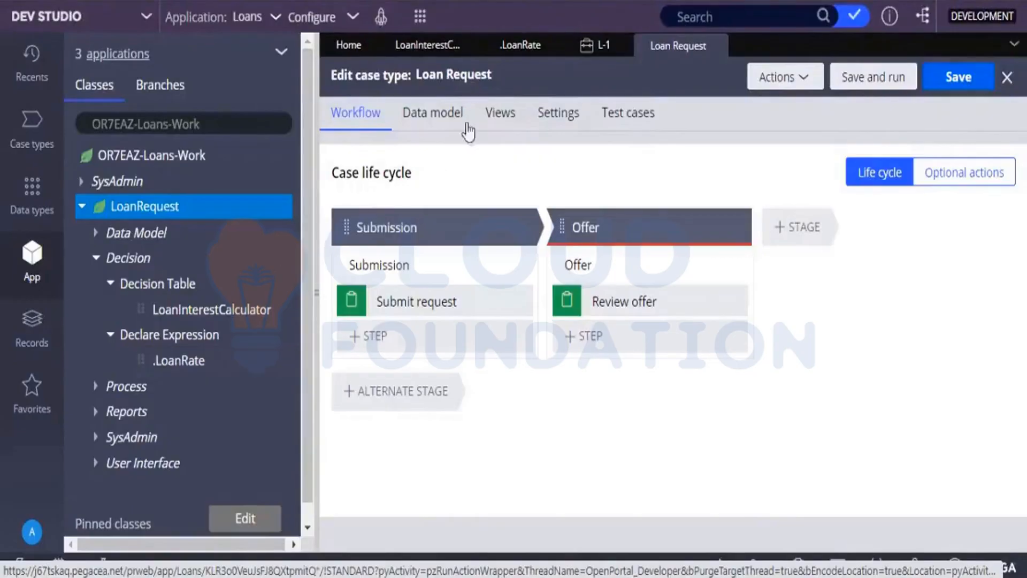
Bring case L-1 into view, collapse the Decision category and expand LoanRequest's User Interface sections.
{"action": "left_click", "coordinate": [583, 53]}
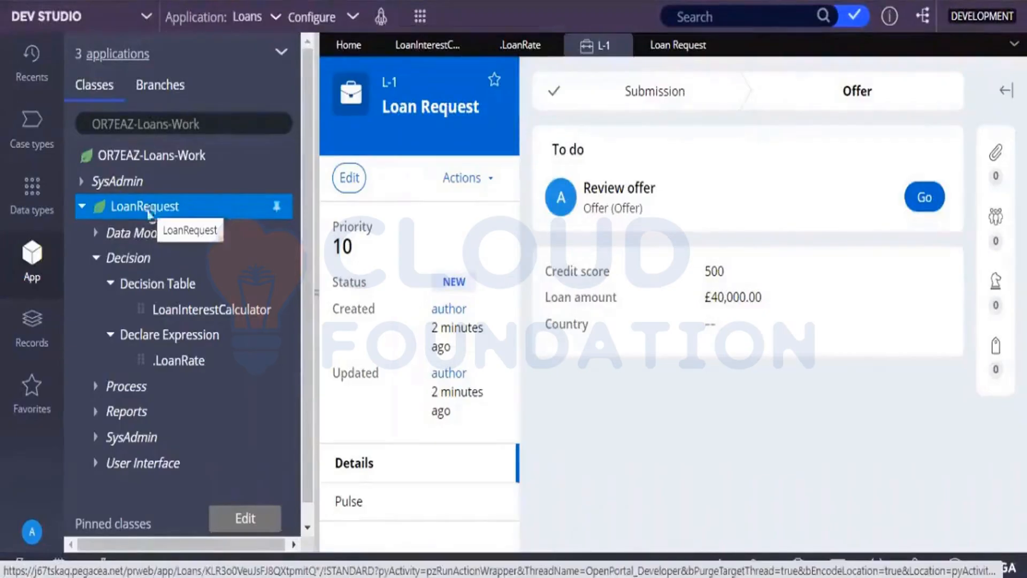
{"action": "left_click", "coordinate": [96, 262]}
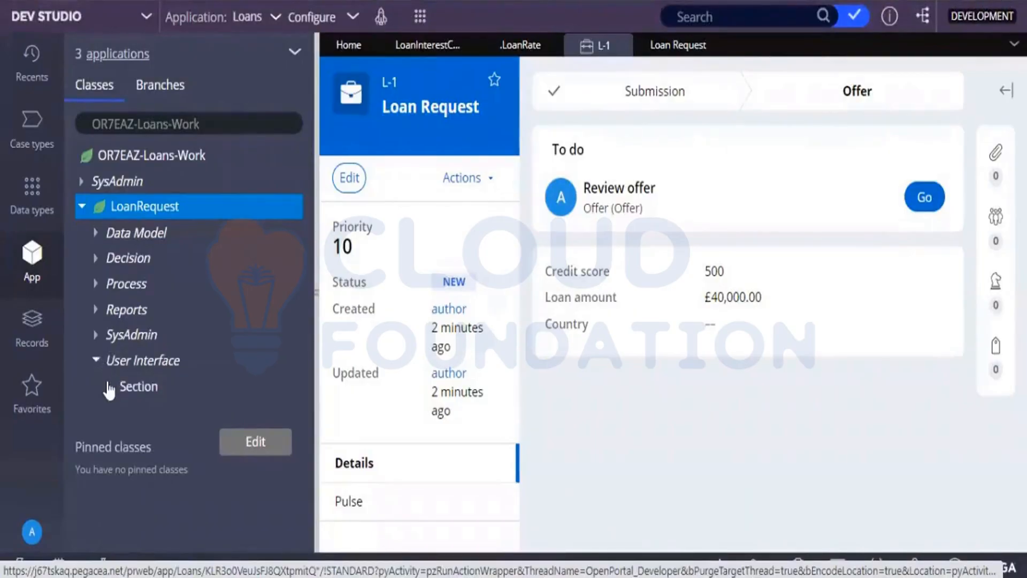
{"action": "left_click", "coordinate": [109, 386]}
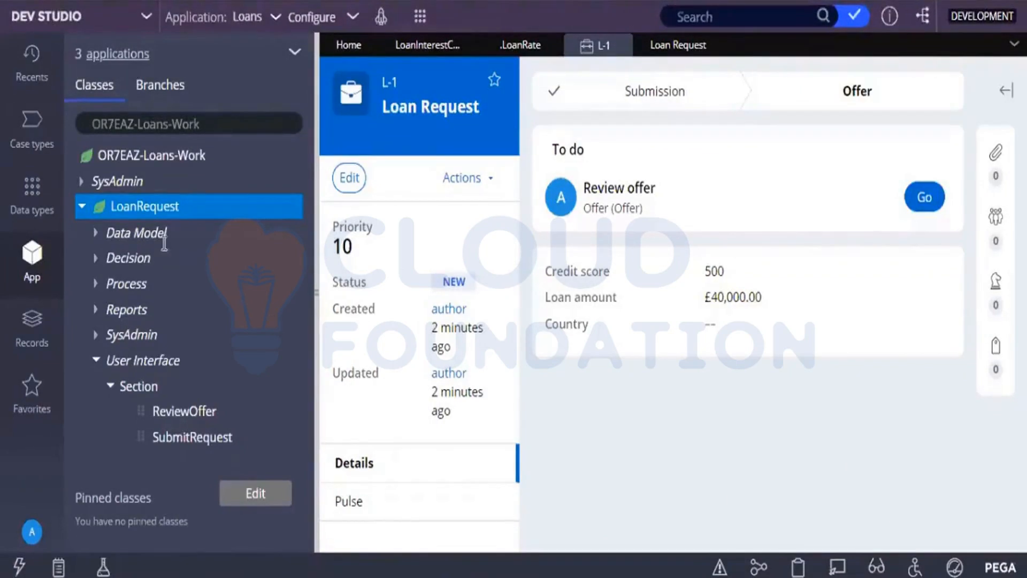
Examine the rule categories and types that can be created under the LoanRequest class, including SysAdmin and Technical.
{"action": "right_click", "coordinate": [155, 211]}
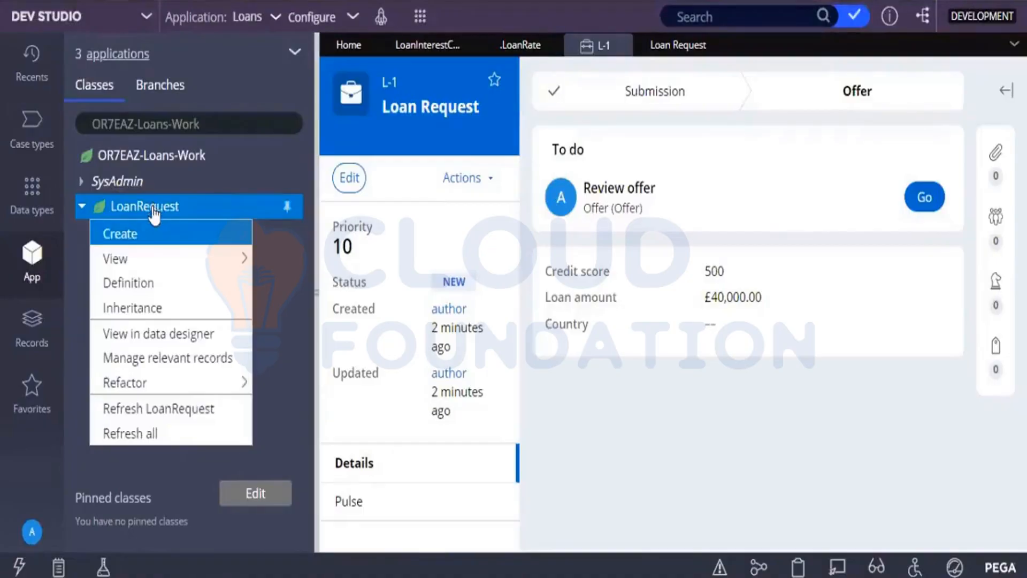
{"action": "mouse_move", "coordinate": [175, 235]}
{"action": "mouse_move", "coordinate": [277, 274]}
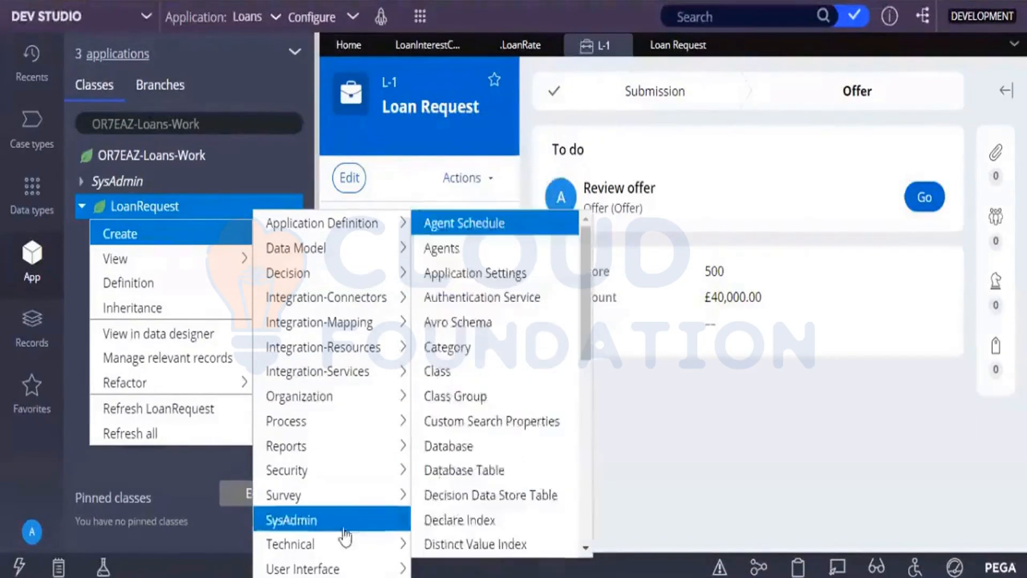
{"action": "mouse_move", "coordinate": [344, 546]}
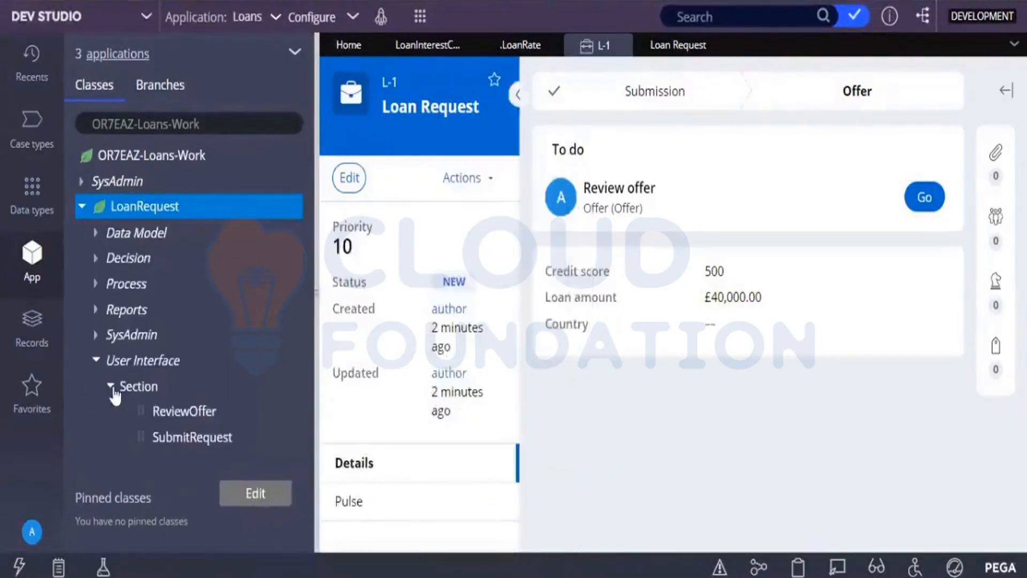
{"action": "left_click", "coordinate": [98, 362]}
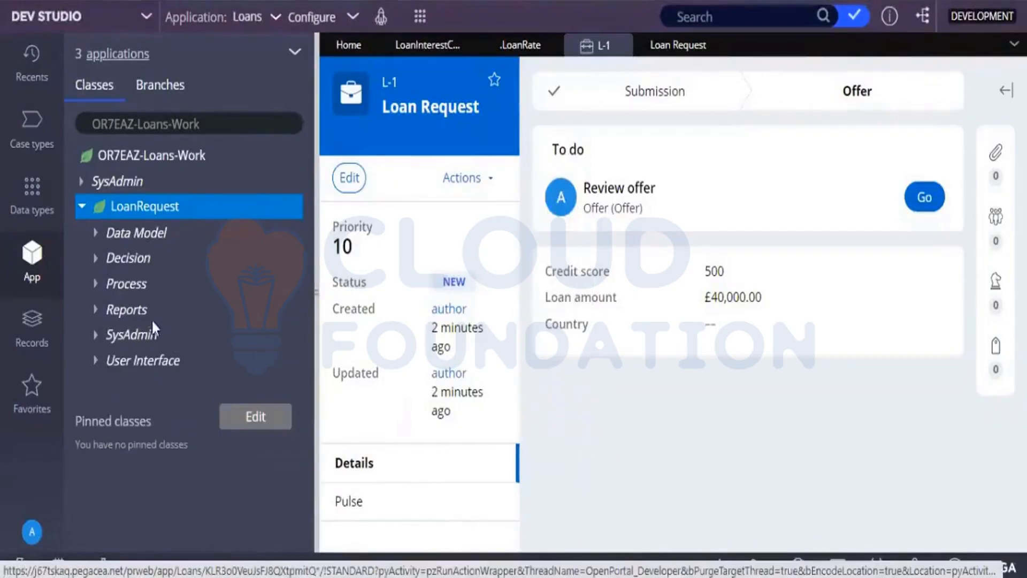
{"action": "right_click", "coordinate": [178, 213]}
{"action": "mouse_move", "coordinate": [184, 234]}
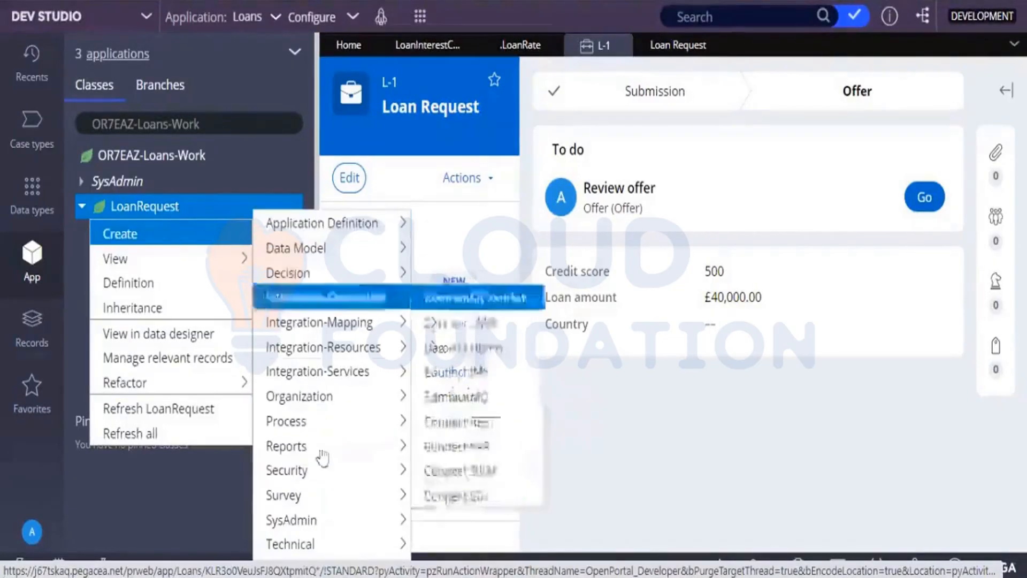
{"action": "mouse_move", "coordinate": [325, 544]}
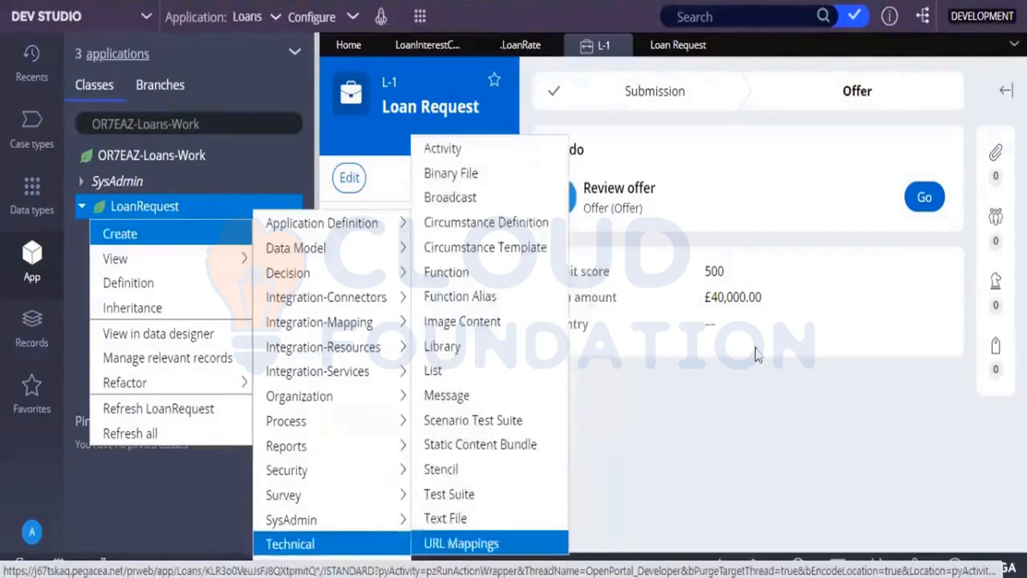
Create and save a Technical activity labelled test under the LoanRequest class in the Loans 01-01-01 ruleset.
{"action": "mouse_move", "coordinate": [152, 256]}
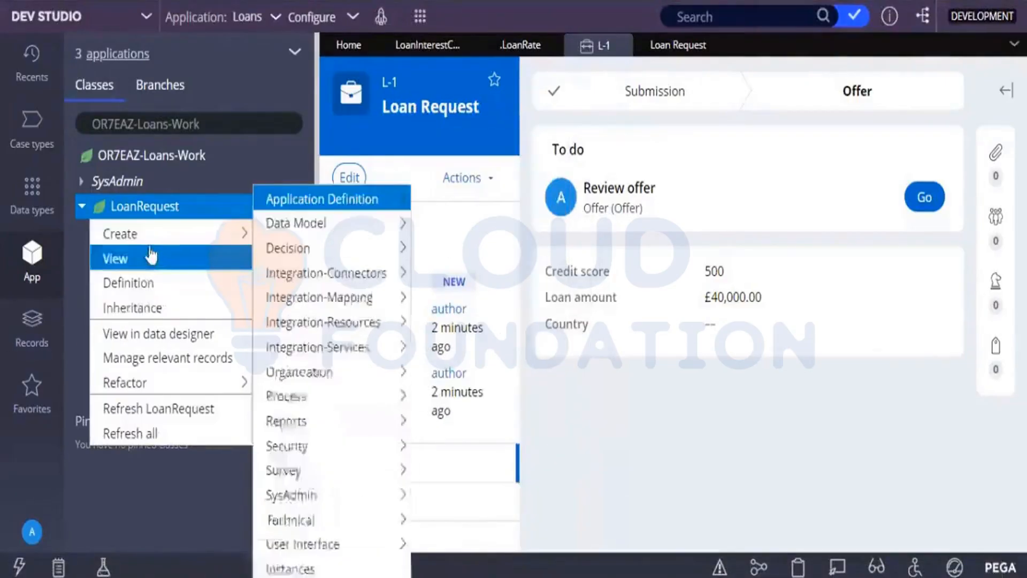
{"action": "mouse_move", "coordinate": [151, 234]}
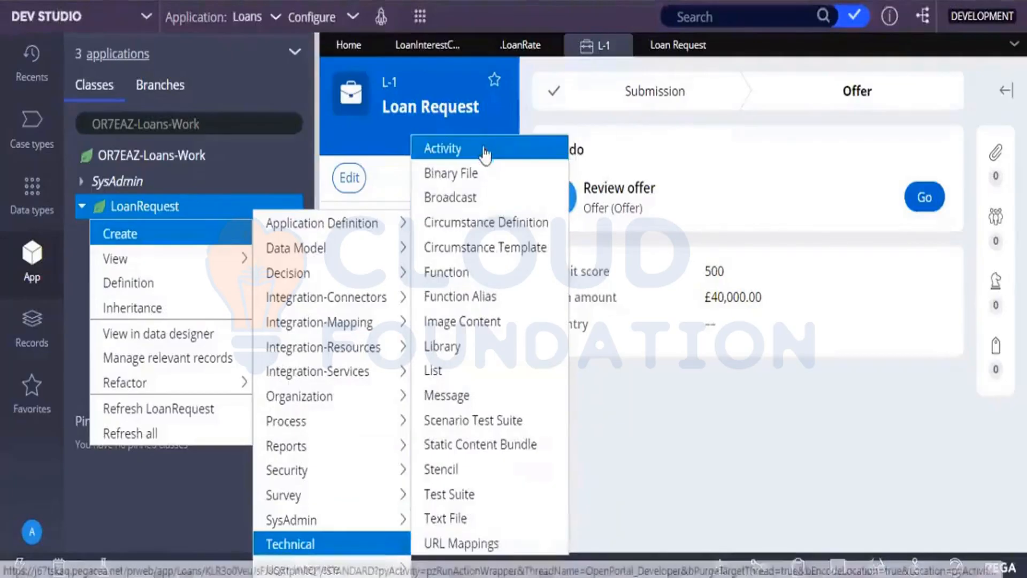
{"action": "left_click", "coordinate": [484, 149]}
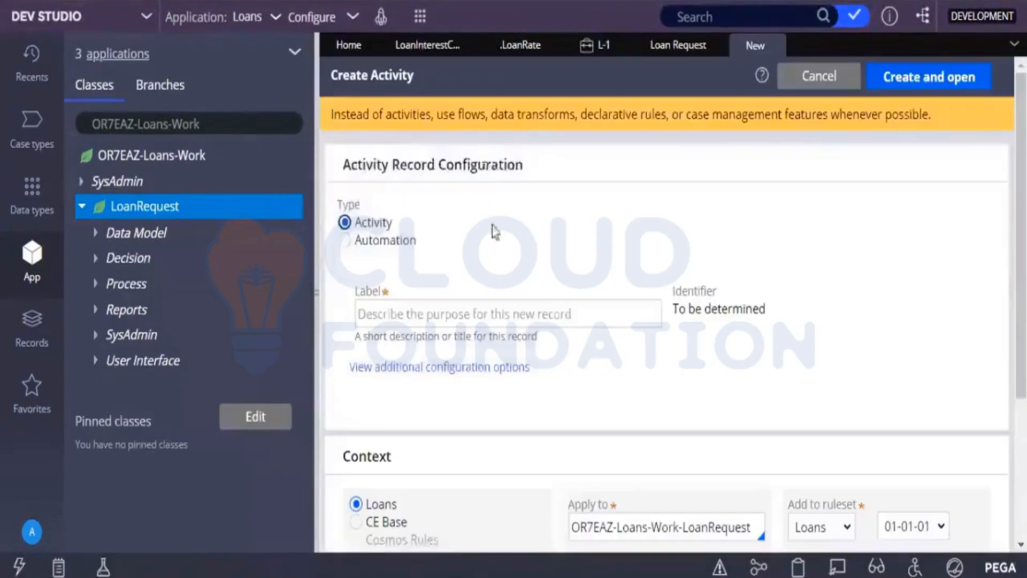
{"action": "left_click_drag", "start_coordinate": [483, 335], "coordinate": [481, 321]}
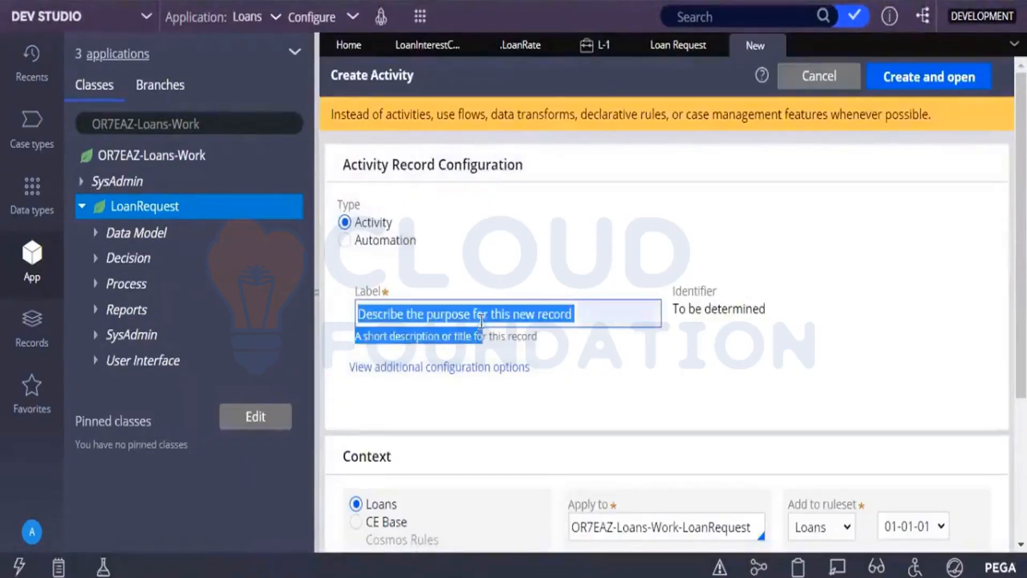
{"action": "left_click", "coordinate": [481, 320]}
{"action": "type", "text": "test"}
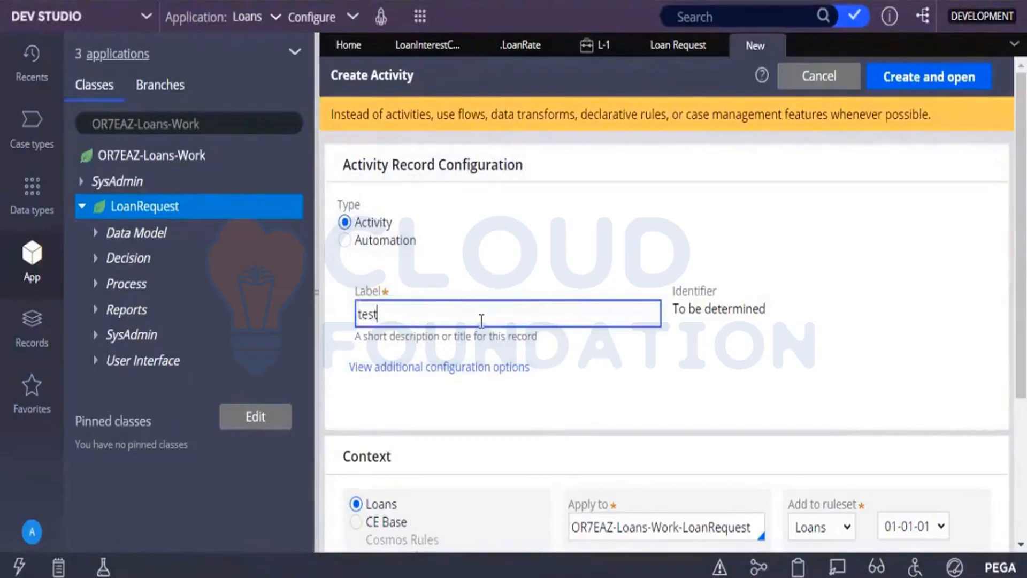
{"action": "left_click", "coordinate": [933, 82]}
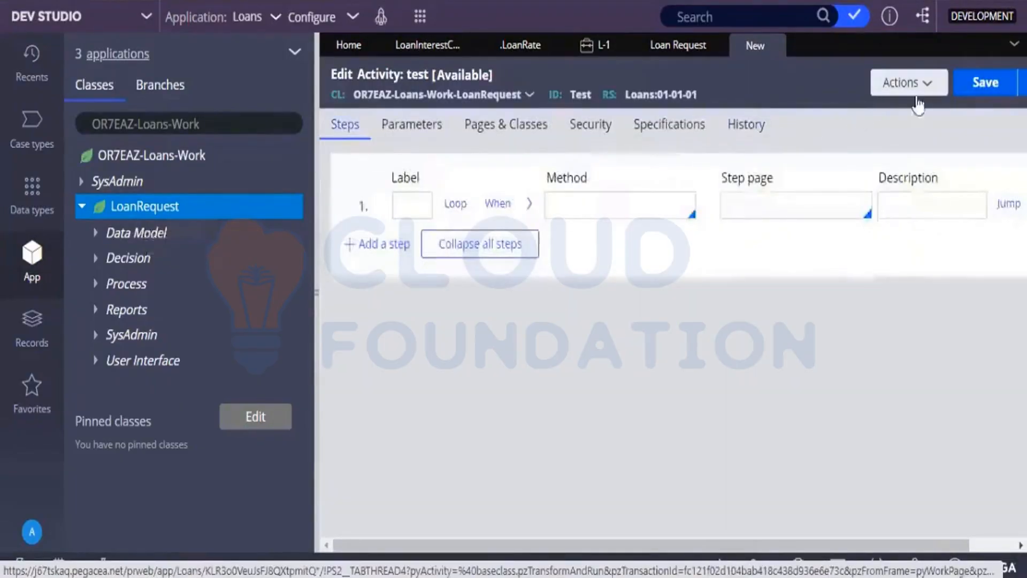
{"action": "left_click", "coordinate": [976, 86]}
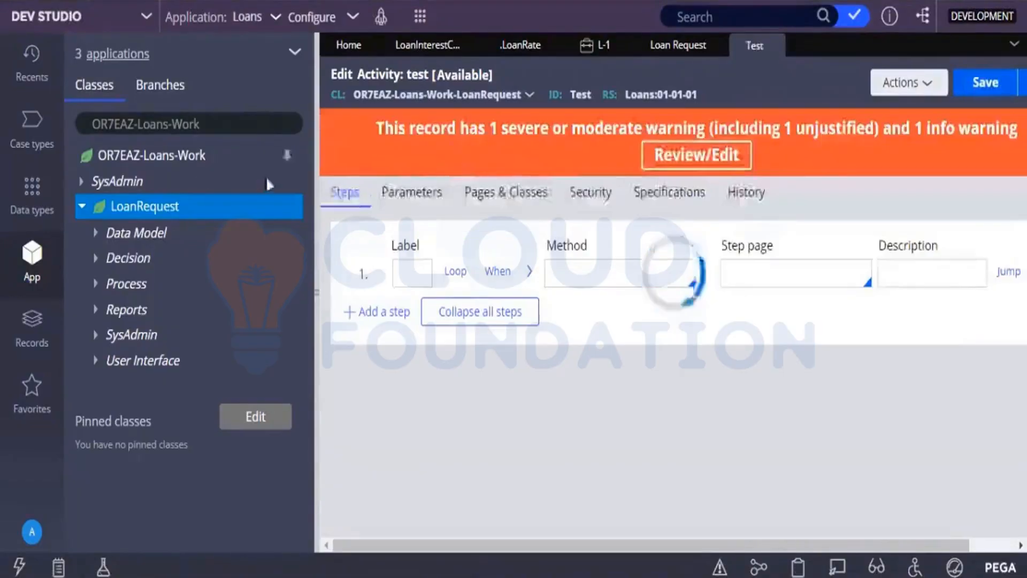
Refresh the App explorer and expand LoanRequest's Technical category down to the Test activity.
{"action": "left_click", "coordinate": [294, 54]}
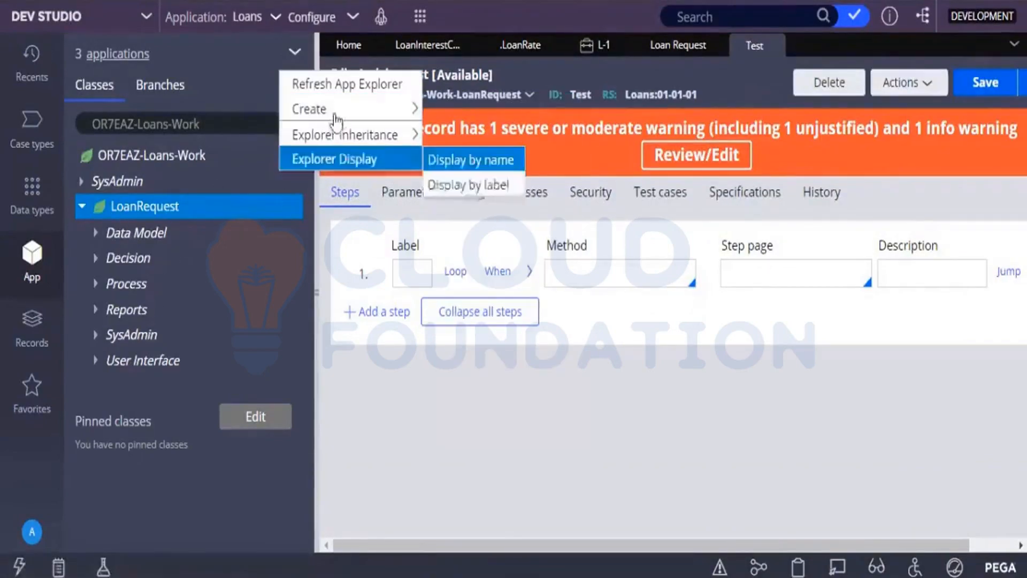
{"action": "left_click", "coordinate": [328, 87]}
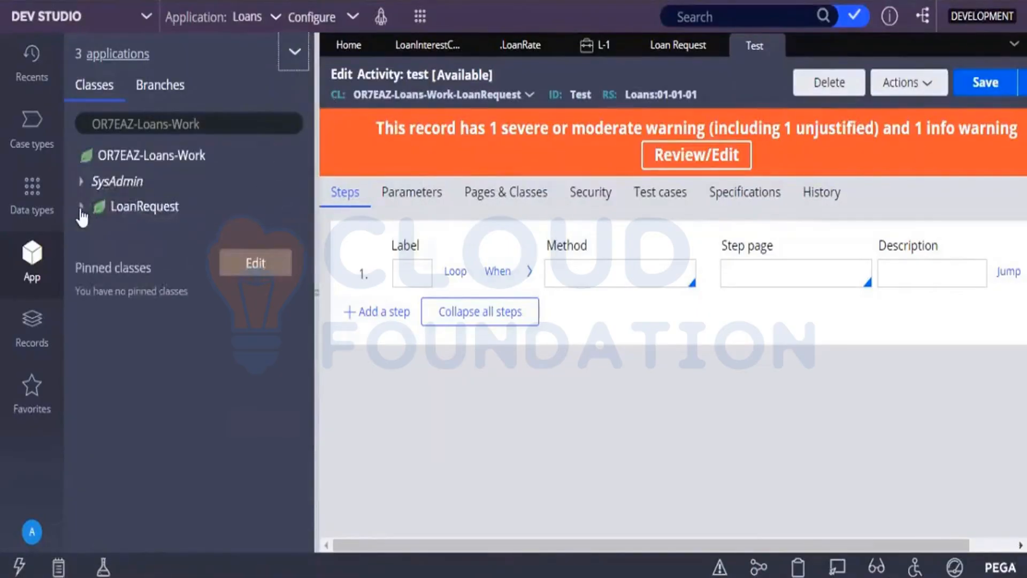
{"action": "left_click", "coordinate": [83, 209]}
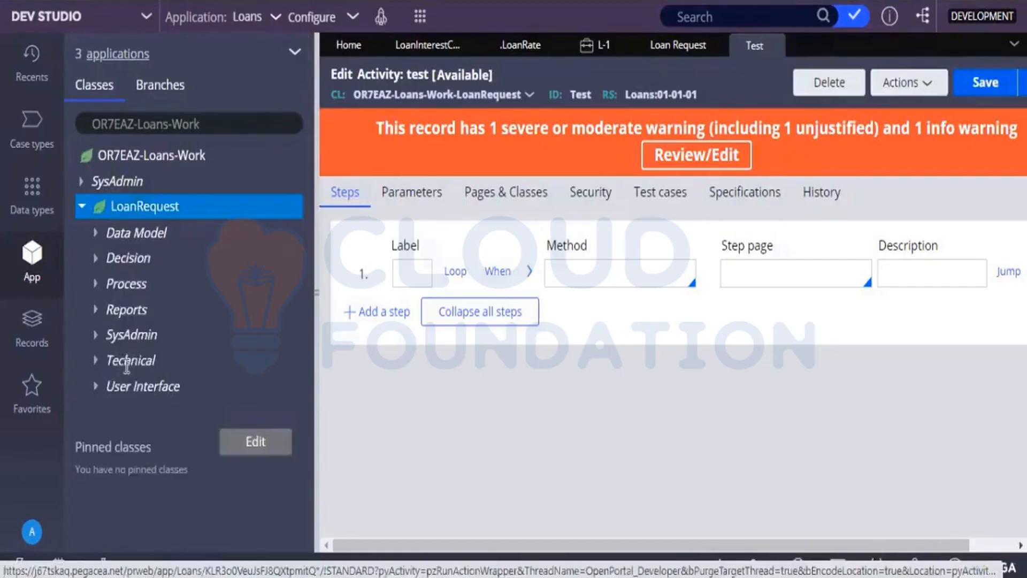
{"action": "left_click", "coordinate": [96, 361]}
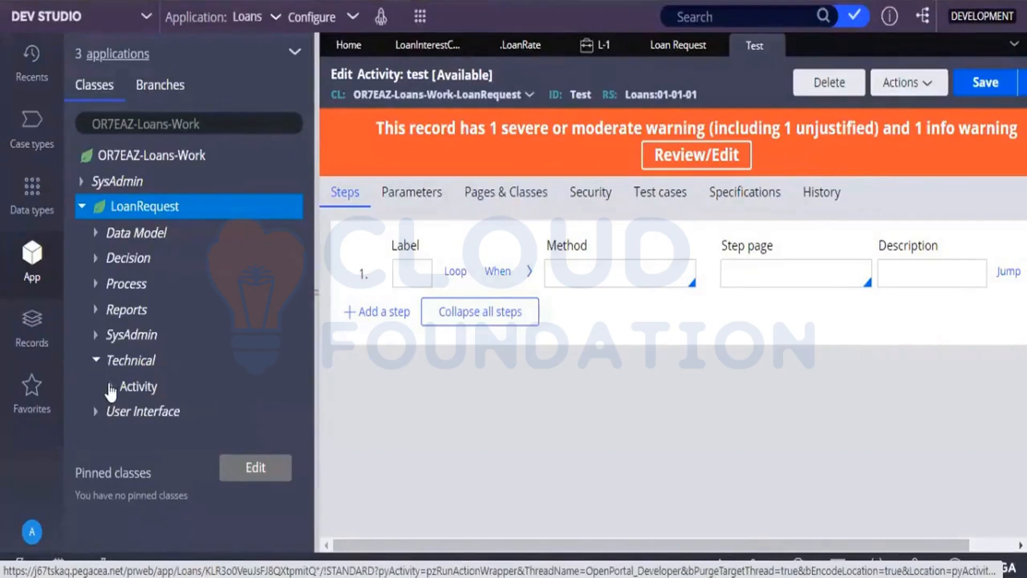
{"action": "left_click", "coordinate": [111, 386]}
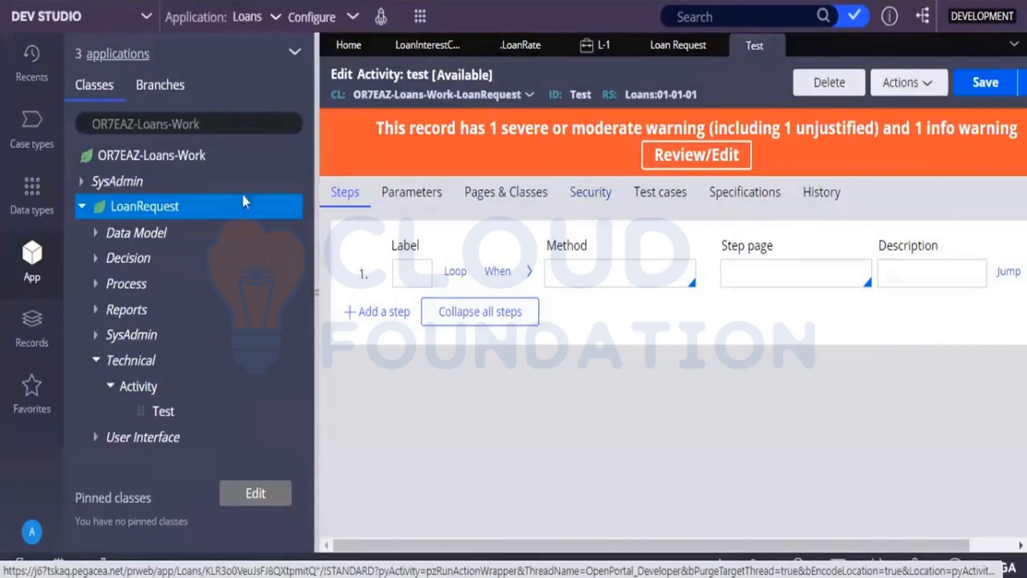
View the rule types in LoanRequest's Data Model category and collapse both the Data Model and Technical categories.
{"action": "left_click", "coordinate": [182, 236]}
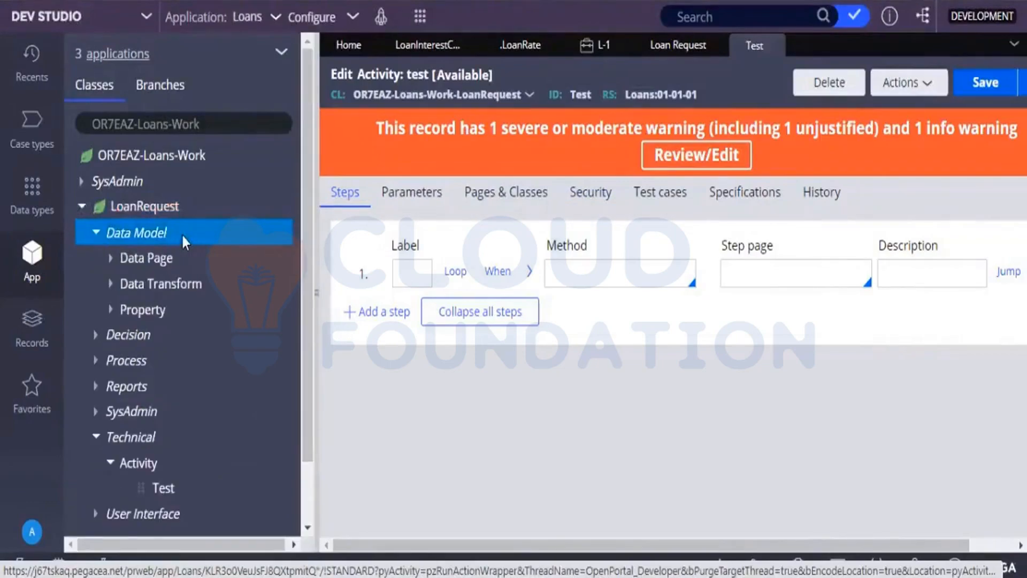
{"action": "left_click", "coordinate": [98, 233]}
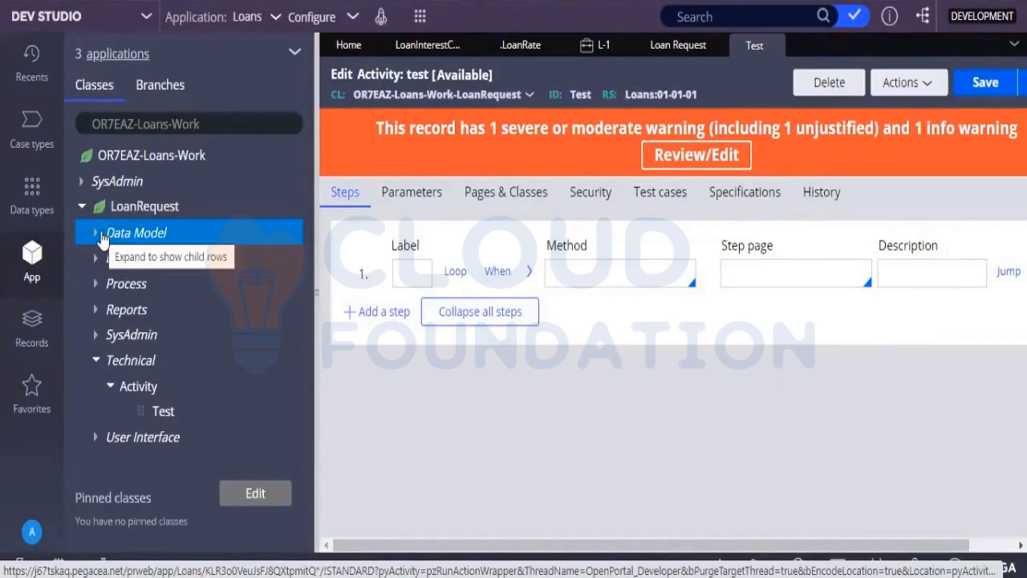
{"action": "left_click", "coordinate": [96, 362]}
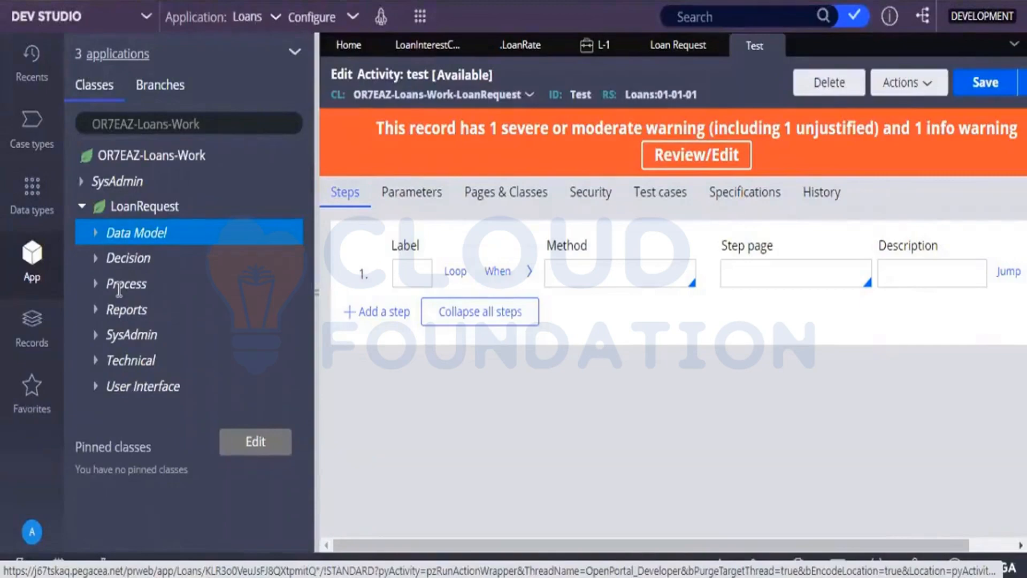
Close the Test activity and review the Loan Interest Calculator decision table, case L-1 and LoanRequest's Decision rule types.
{"action": "left_click", "coordinate": [774, 46]}
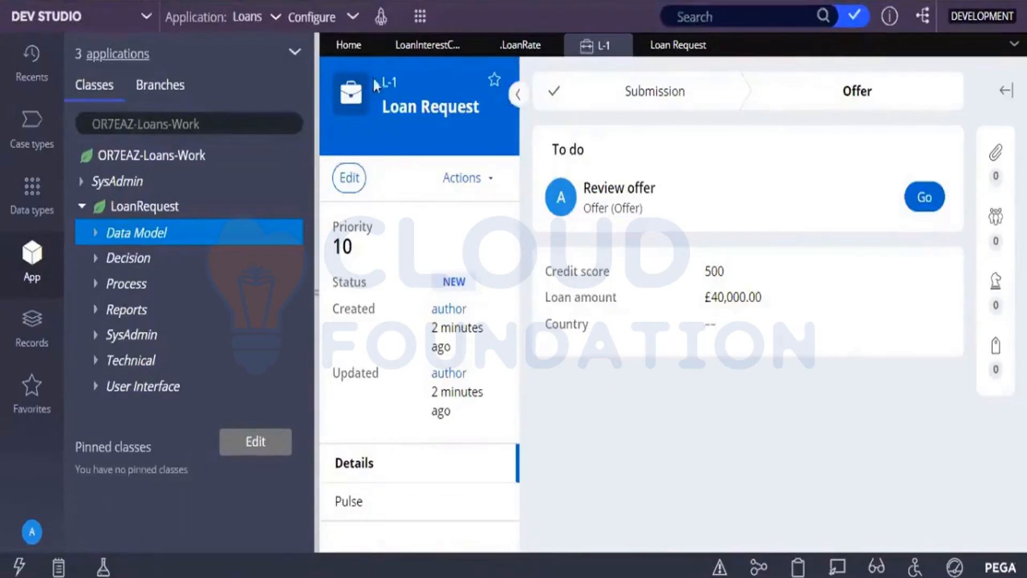
{"action": "left_click", "coordinate": [419, 49]}
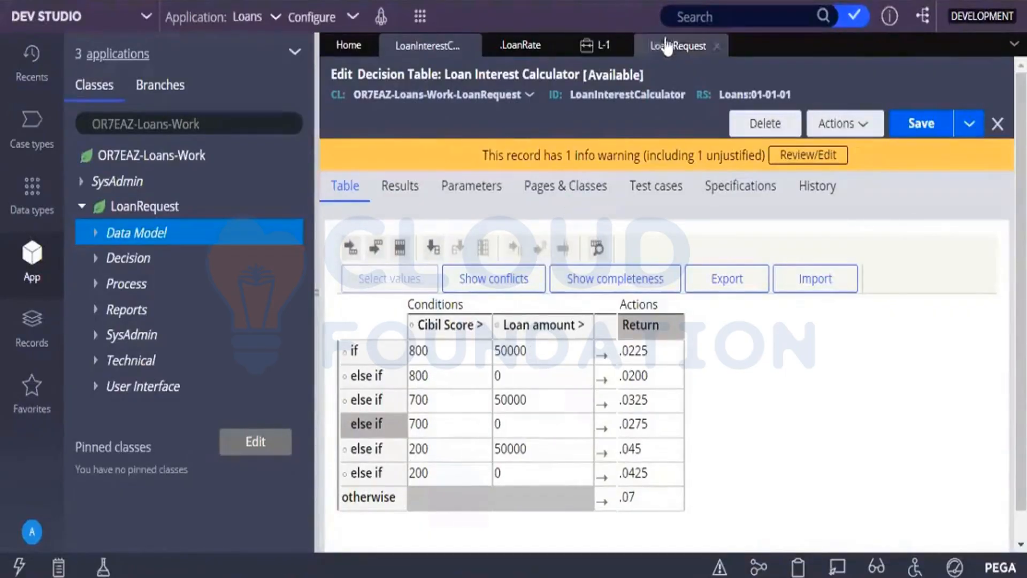
{"action": "left_click", "coordinate": [605, 46]}
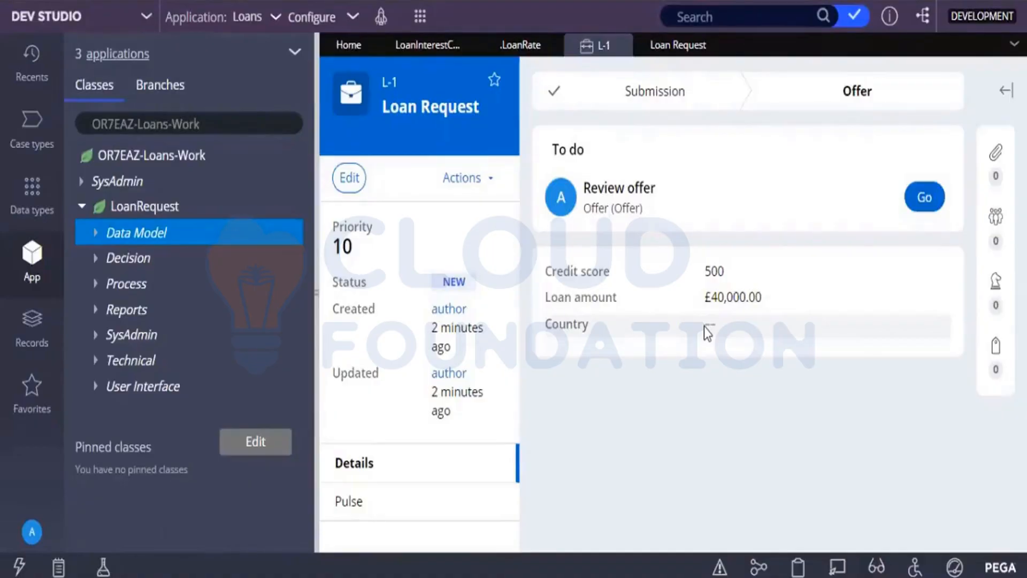
{"action": "left_click", "coordinate": [395, 47]}
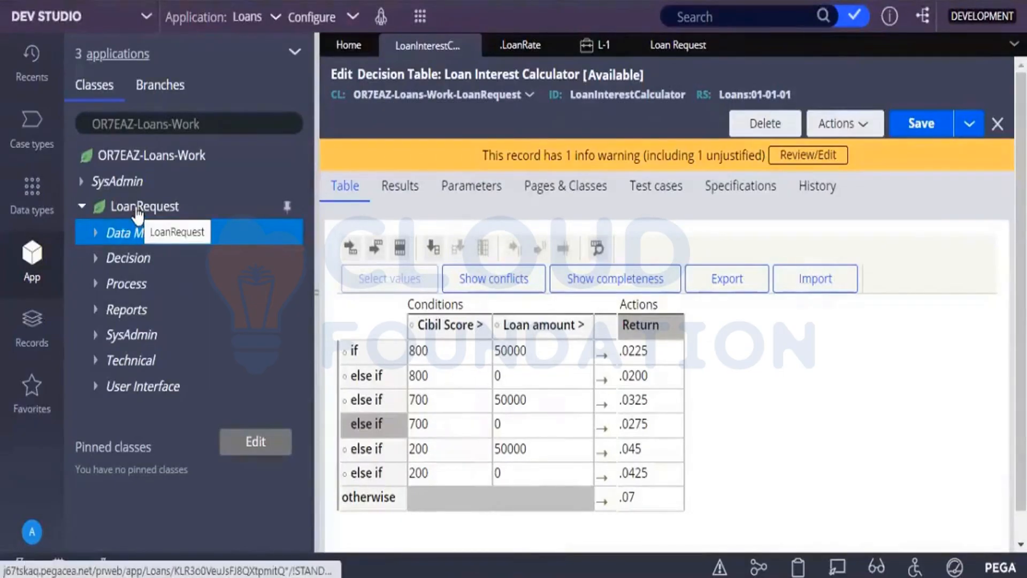
{"action": "left_click", "coordinate": [96, 258]}
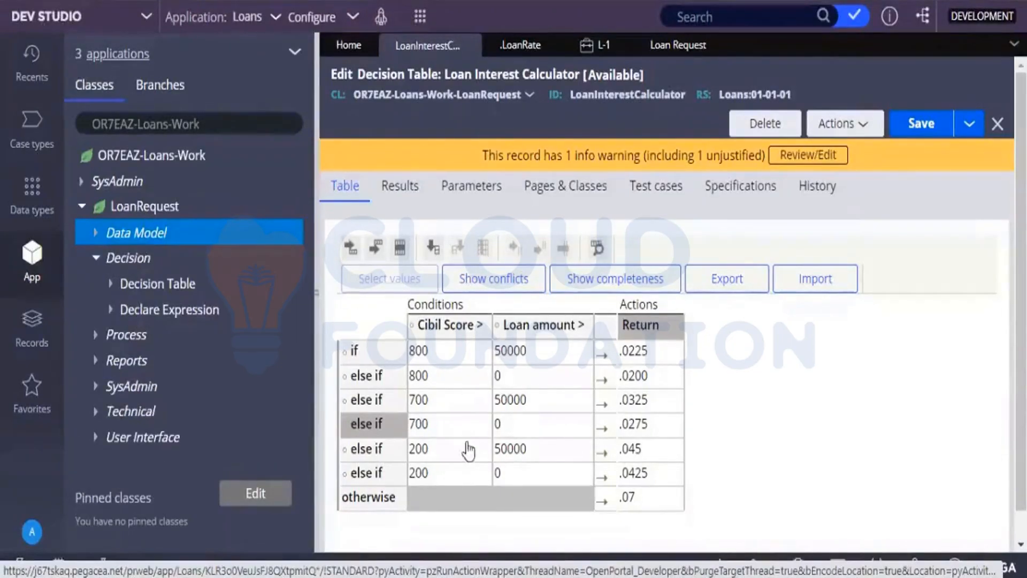
{"action": "left_click", "coordinate": [96, 259]}
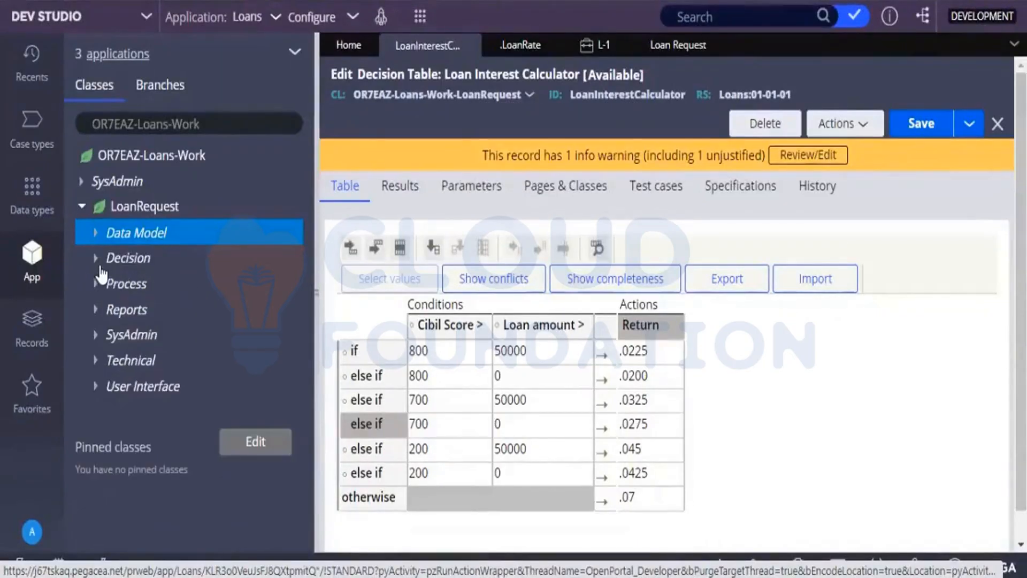
Create and open a Decision Tree labelled LoanInterestCalculator under the LoanRequest class in the Loans 01-01-01 ruleset.
{"action": "right_click", "coordinate": [147, 216]}
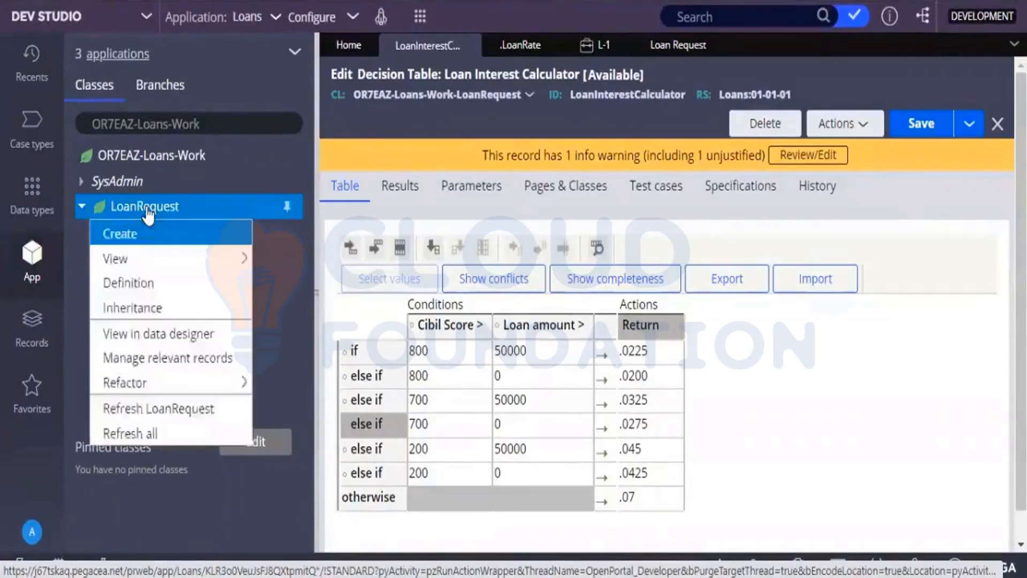
{"action": "mouse_move", "coordinate": [156, 235]}
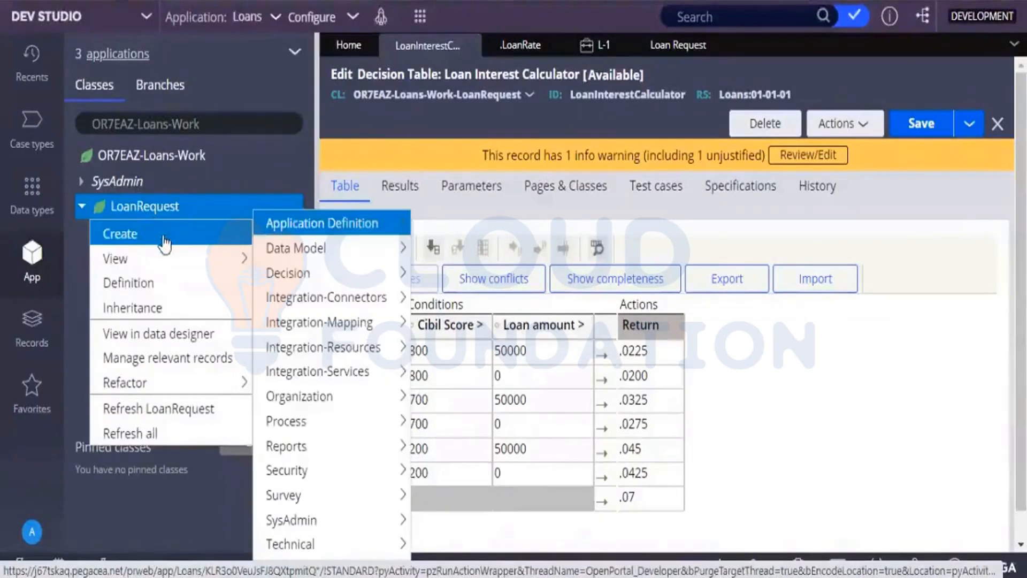
{"action": "mouse_move", "coordinate": [273, 276]}
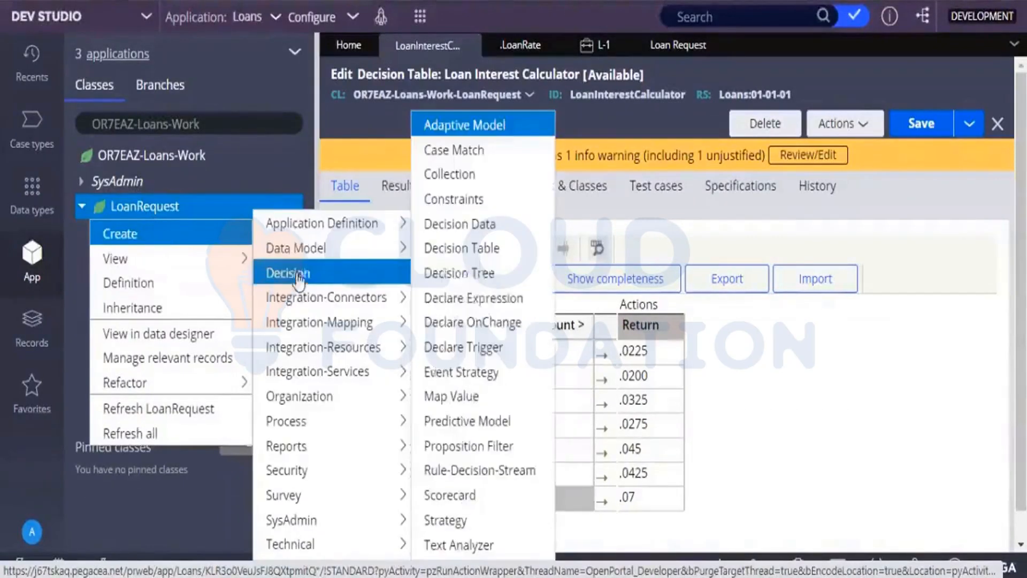
{"action": "left_click", "coordinate": [496, 274]}
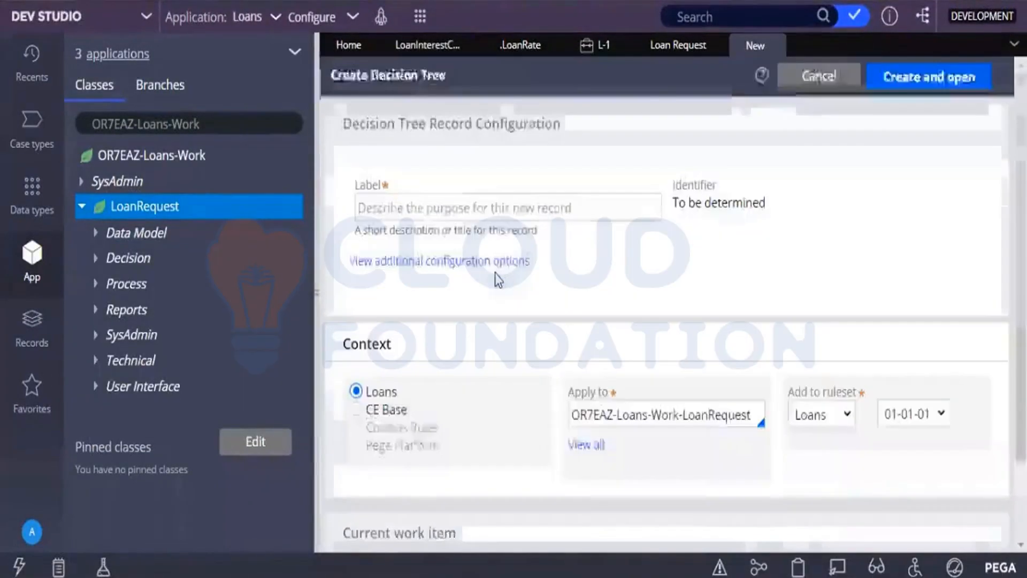
{"action": "left_click", "coordinate": [475, 204]}
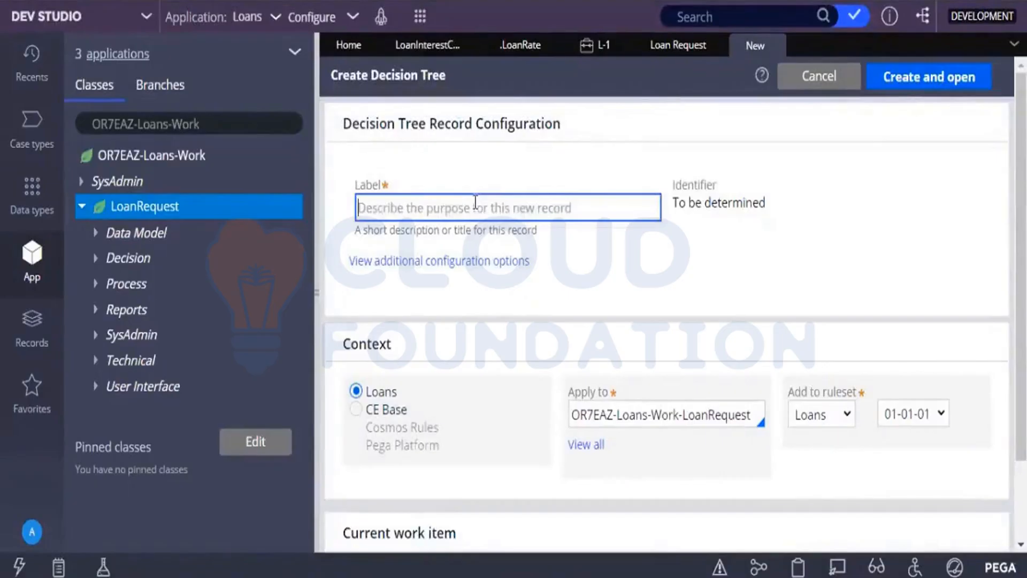
{"action": "type", "text": "Loan"}
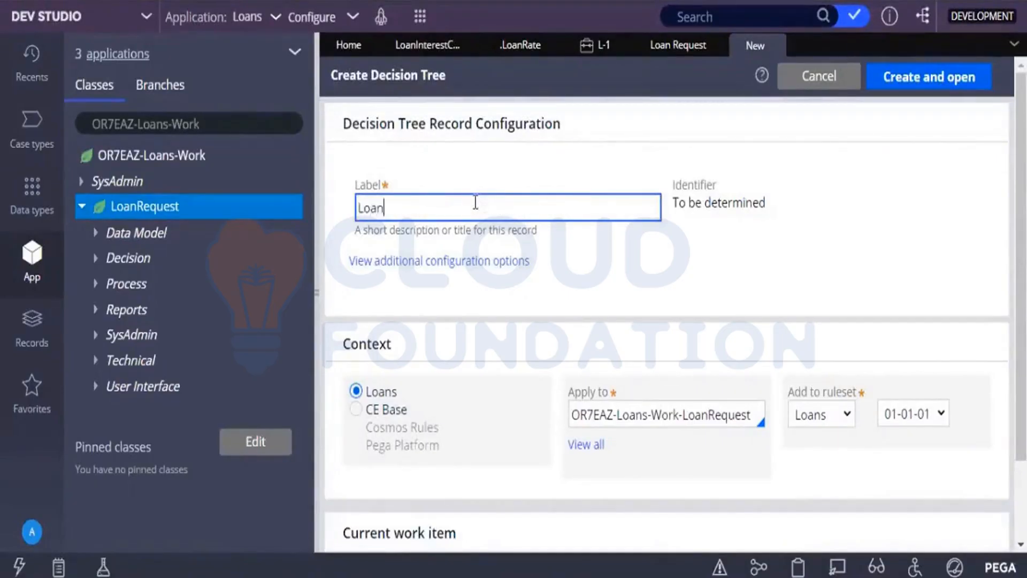
{"action": "type", "text": "Interest"}
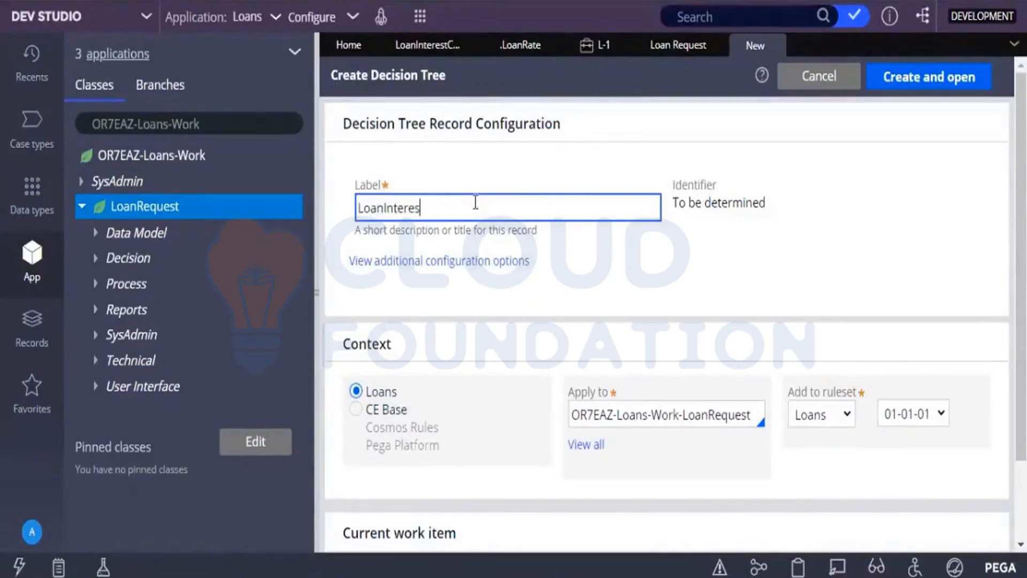
{"action": "key", "text": "BackSpace"}
{"action": "type", "text": "Calcu;ator"}
{"action": "key", "text": "BackSpace"}
{"action": "key", "text": "BackSpace"}
{"action": "key", "text": "BackSpace"}
{"action": "key", "text": "BackSpace"}
{"action": "key", "text": "BackSpace"}
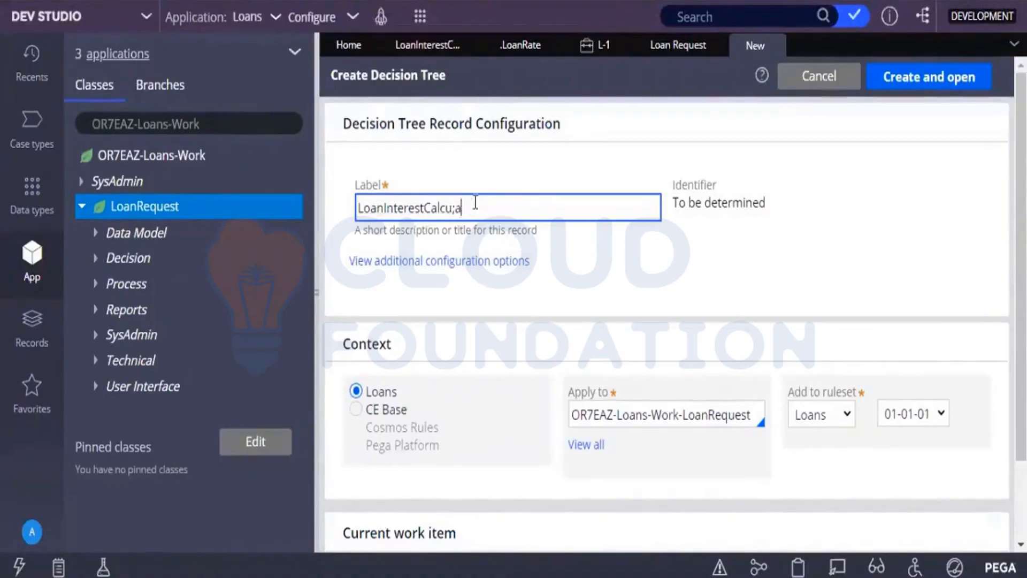
{"action": "type", "text": "lator"}
{"action": "left_click", "coordinate": [646, 294]}
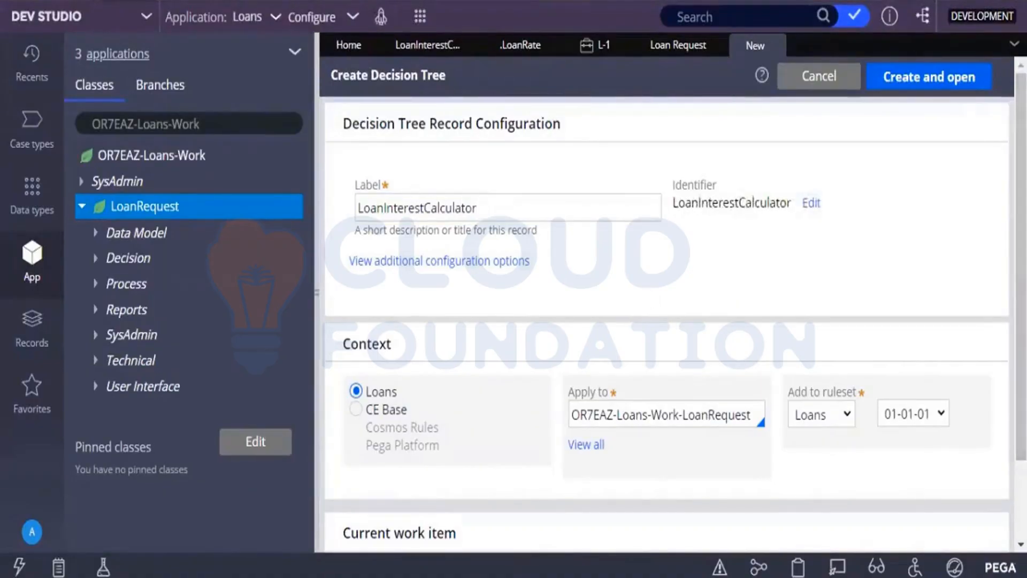
{"action": "left_click", "coordinate": [976, 87]}
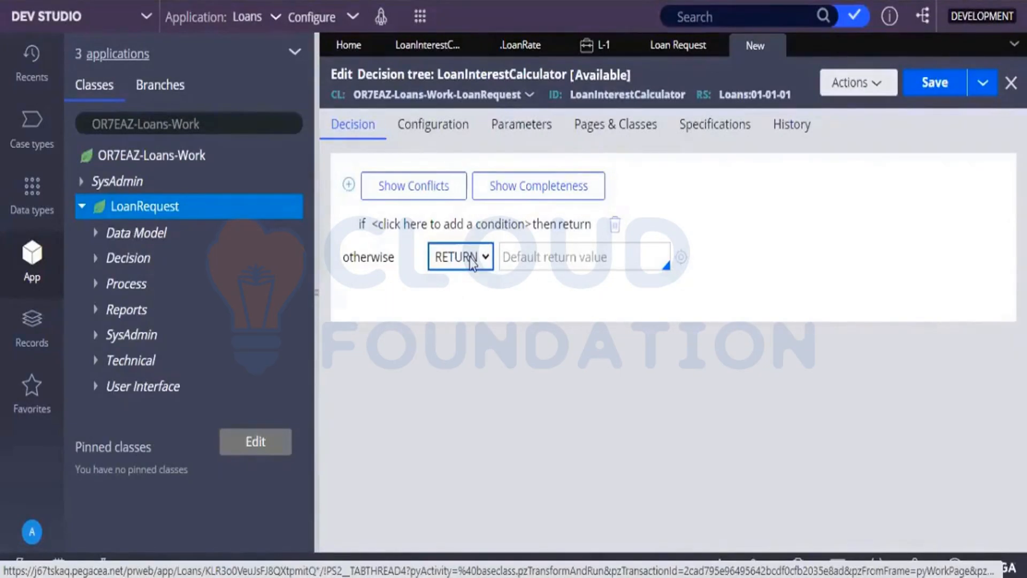
Define the decision tree's first condition as .Country = Canada with the continue action.
{"action": "left_click", "coordinate": [433, 230]}
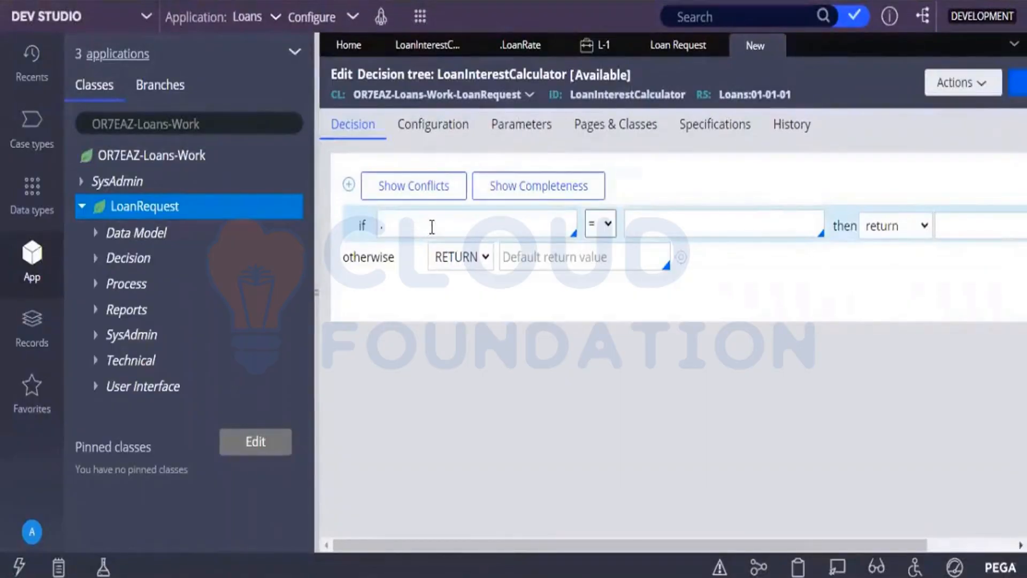
{"action": "type", "text": ".Country"}
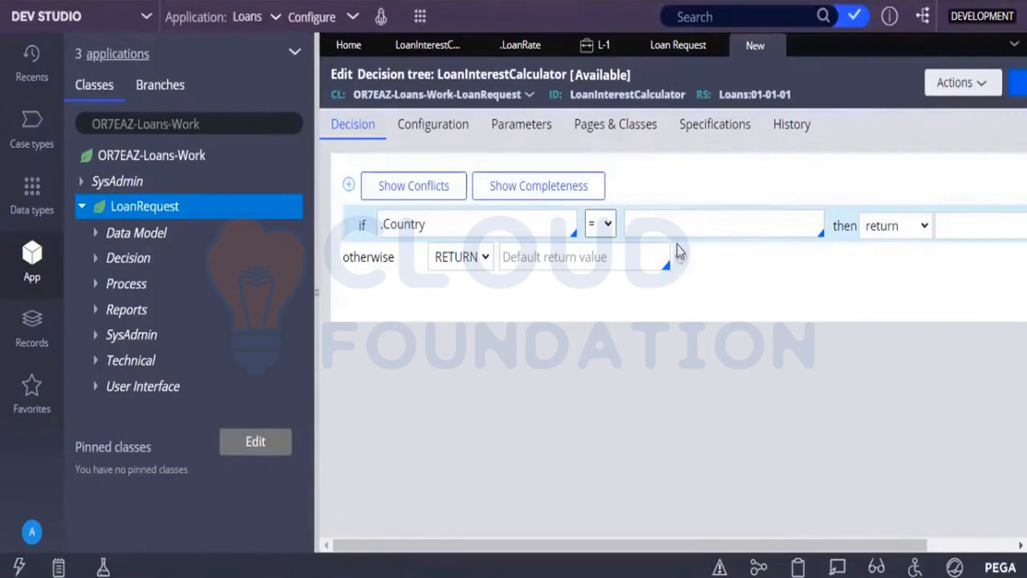
{"action": "left_click", "coordinate": [675, 230]}
{"action": "type", "text": "Canada"}
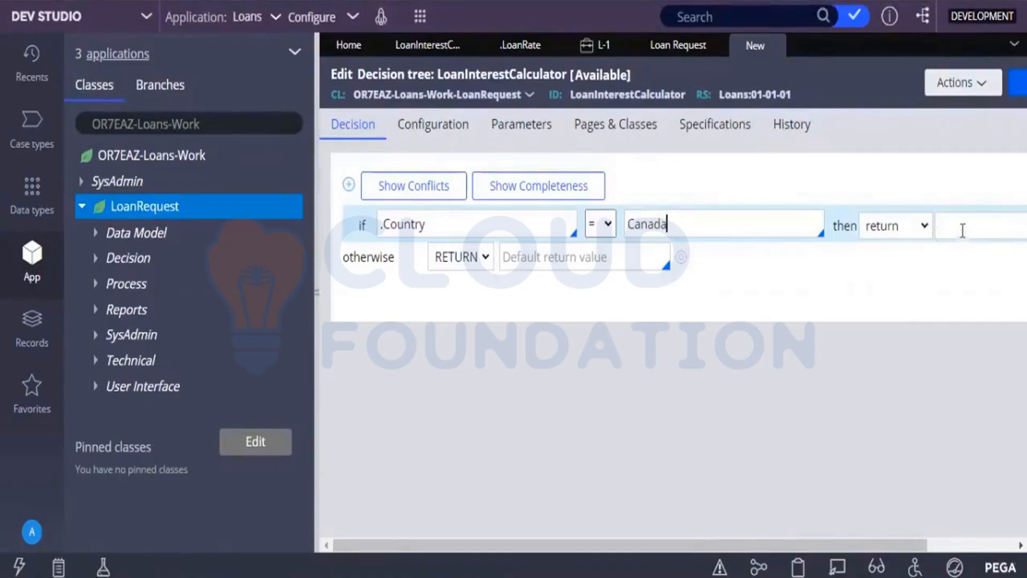
{"action": "left_click", "coordinate": [898, 231]}
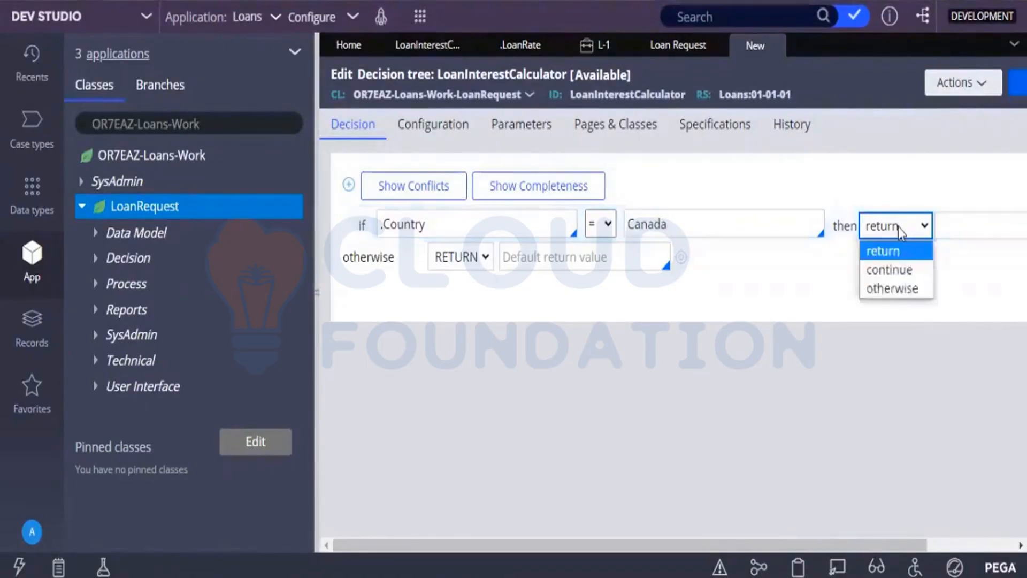
{"action": "left_click", "coordinate": [900, 271]}
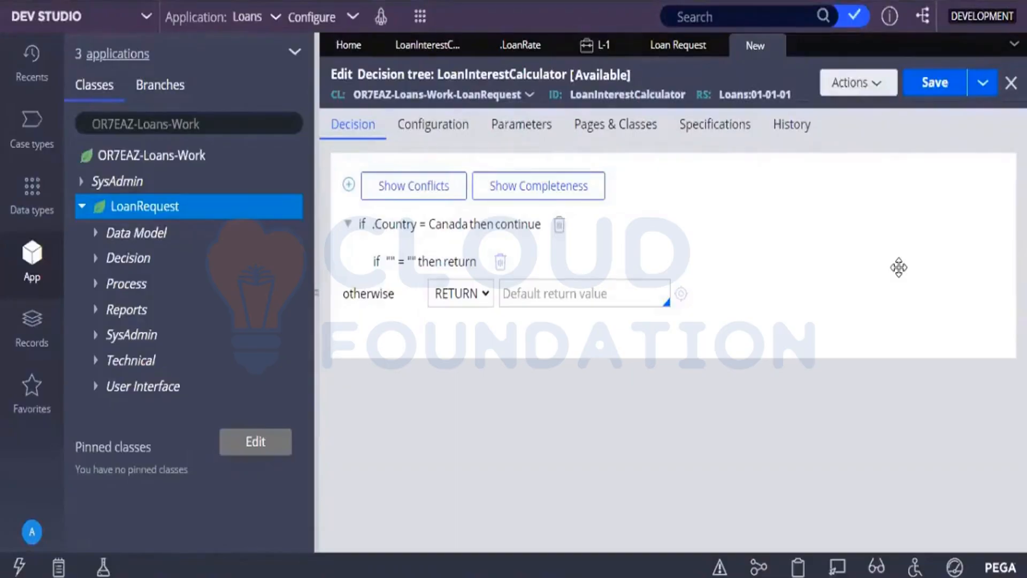
Use the .CreditScore property as the left operand of the nested condition under the Canada branch.
{"action": "left_click", "coordinate": [393, 265]}
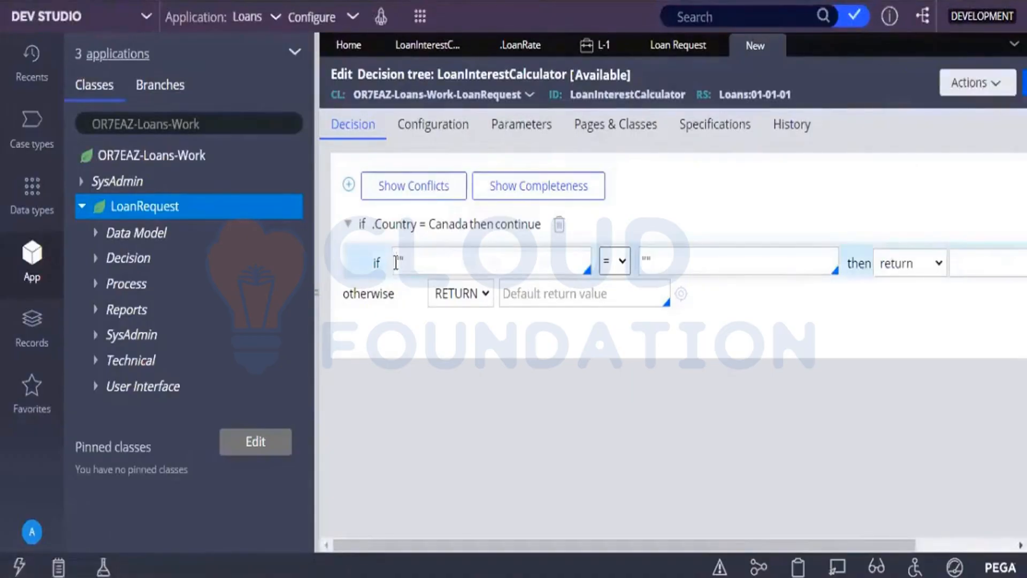
{"action": "left_click", "coordinate": [454, 253]}
{"action": "key", "text": "BackSpace"}
{"action": "key", "text": "BackSpace"}
{"action": "type", "text": "."}
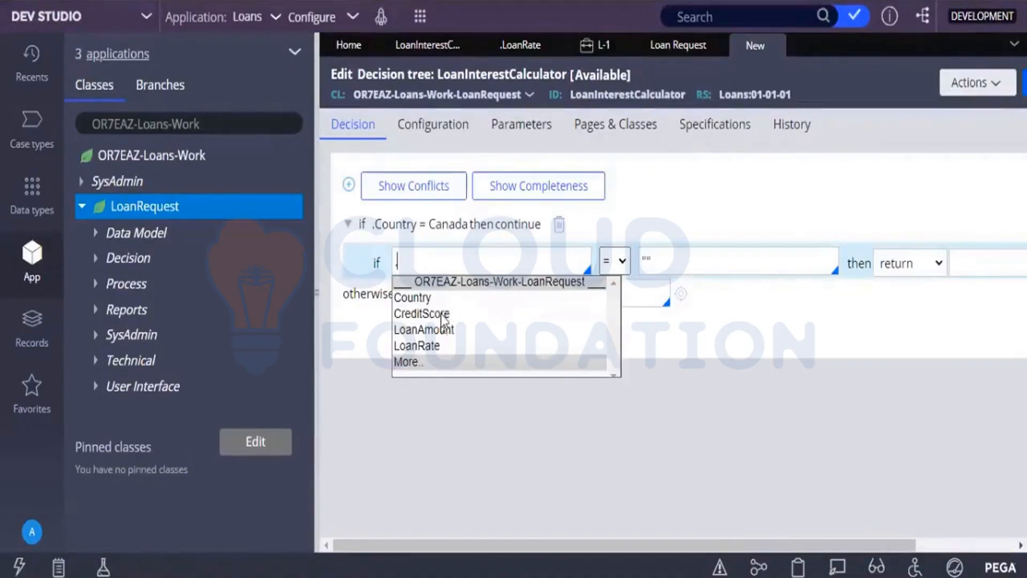
{"action": "left_click", "coordinate": [440, 314]}
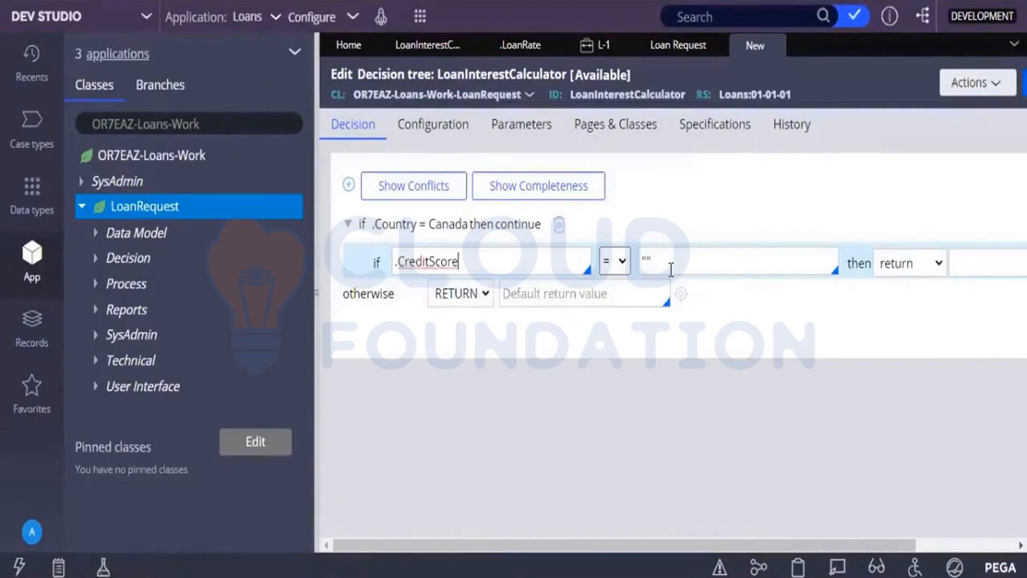
Set the nested credit score condition's comparison to greater than 800.
{"action": "left_click", "coordinate": [671, 269]}
{"action": "left_click", "coordinate": [623, 262]}
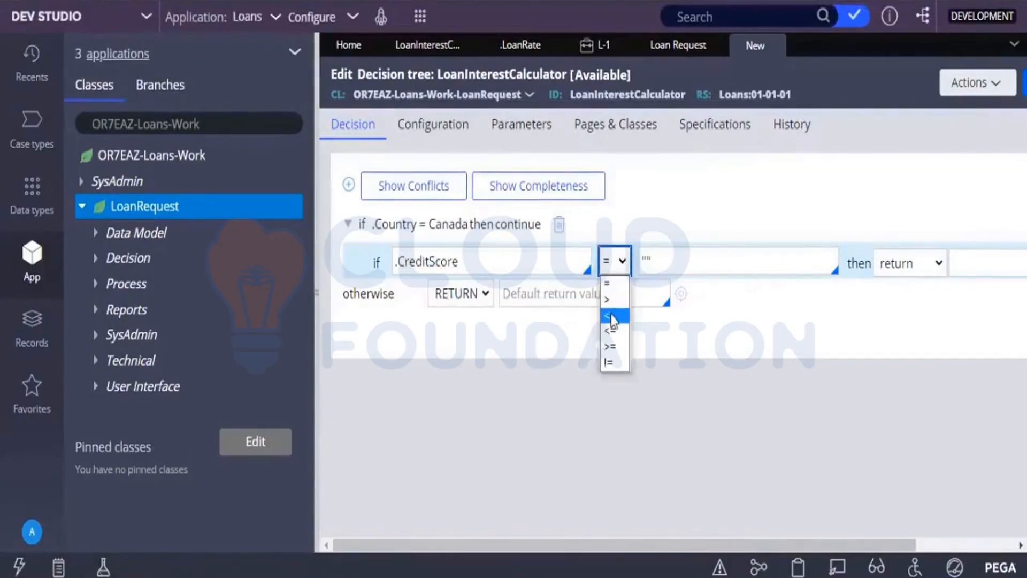
{"action": "left_click", "coordinate": [610, 301]}
{"action": "left_click", "coordinate": [672, 254]}
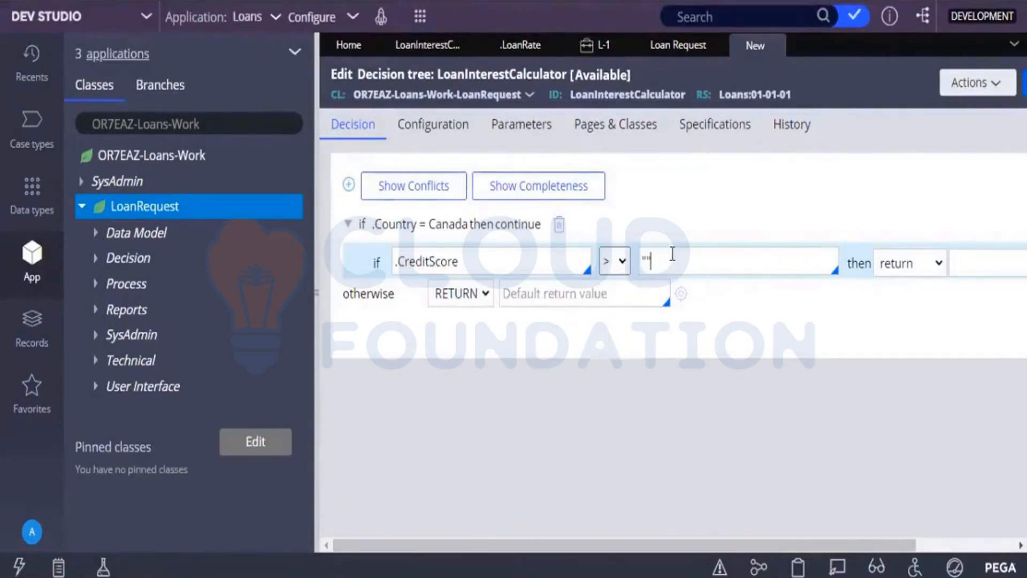
{"action": "key", "text": "BackSpace"}
{"action": "key", "text": "BackSpace"}
{"action": "type", "text": "800"}
Set the return value of the credit score above 800 condition to .0200.
{"action": "left_click", "coordinate": [962, 265]}
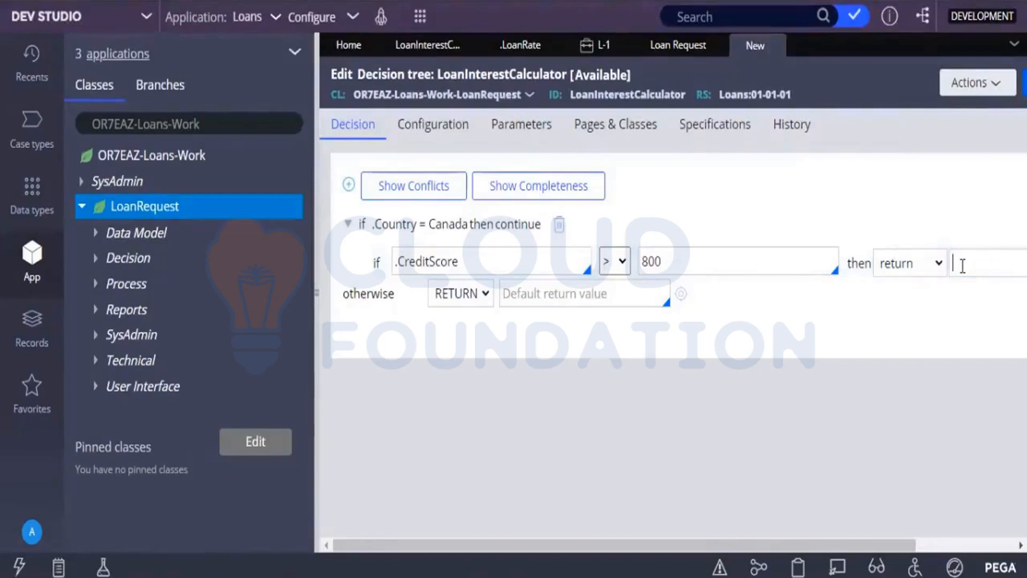
{"action": "type", "text": ".0200"}
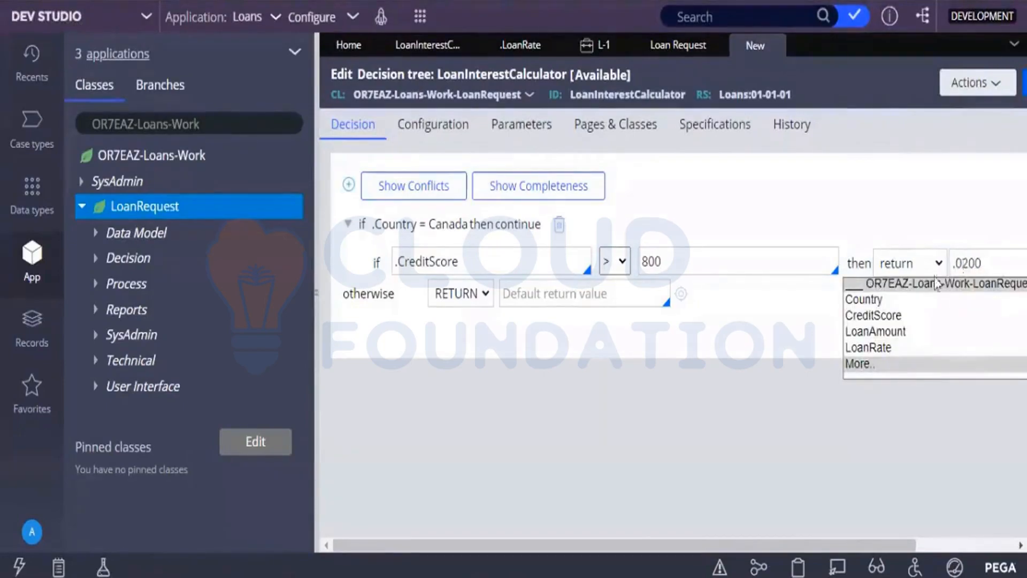
{"action": "left_click", "coordinate": [724, 390]}
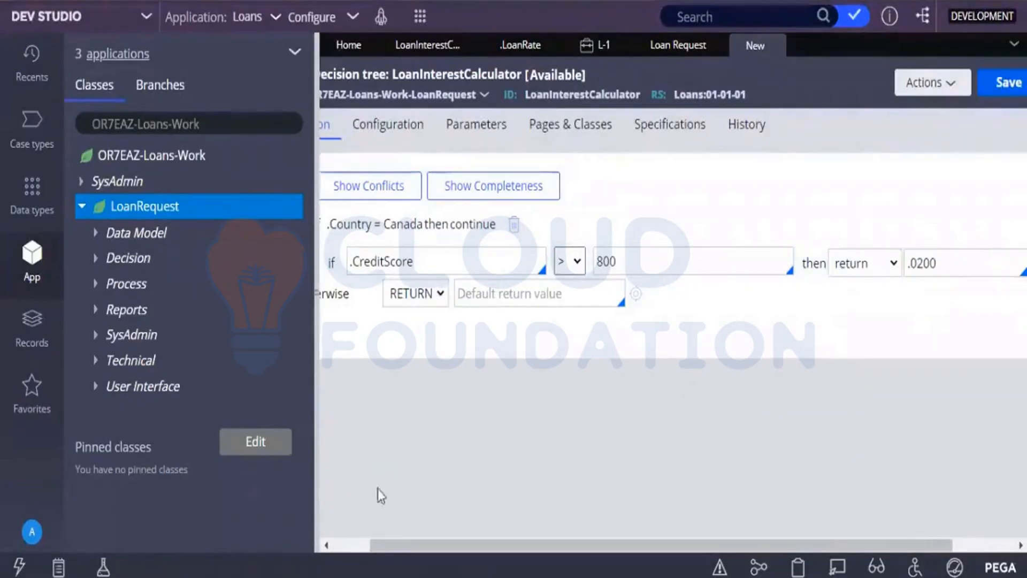
{"action": "left_click", "coordinate": [339, 538]}
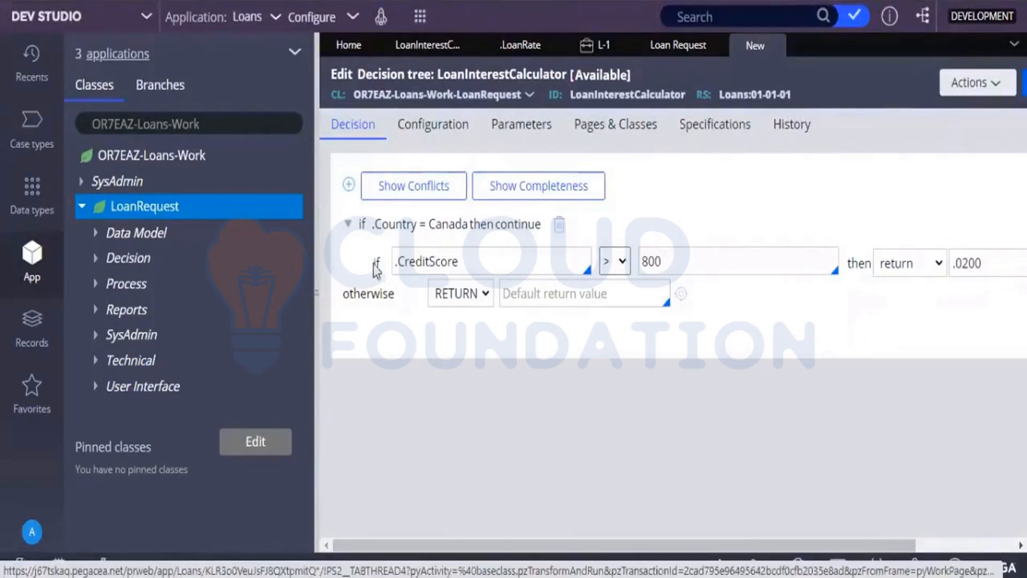
Add a second nested condition below the credit score row under Canada, testing .CreditScore > 700.
{"action": "left_click", "coordinate": [467, 266]}
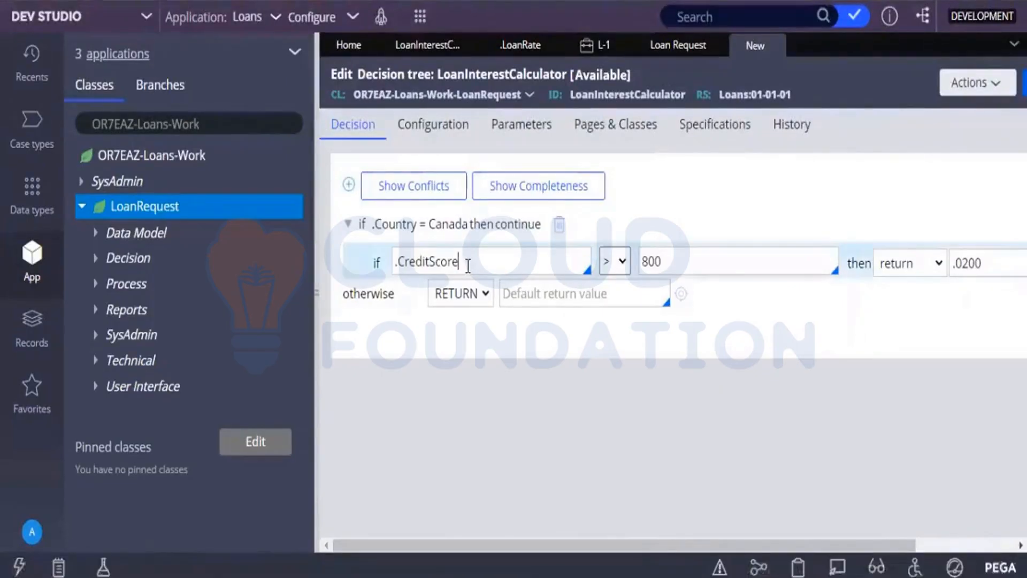
{"action": "left_click", "coordinate": [345, 187]}
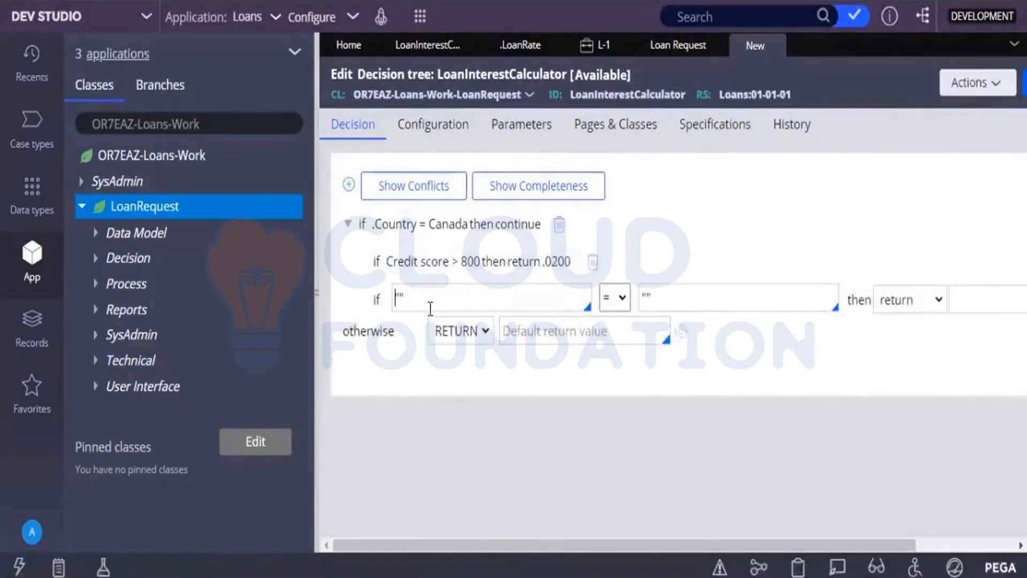
{"action": "left_click", "coordinate": [430, 308]}
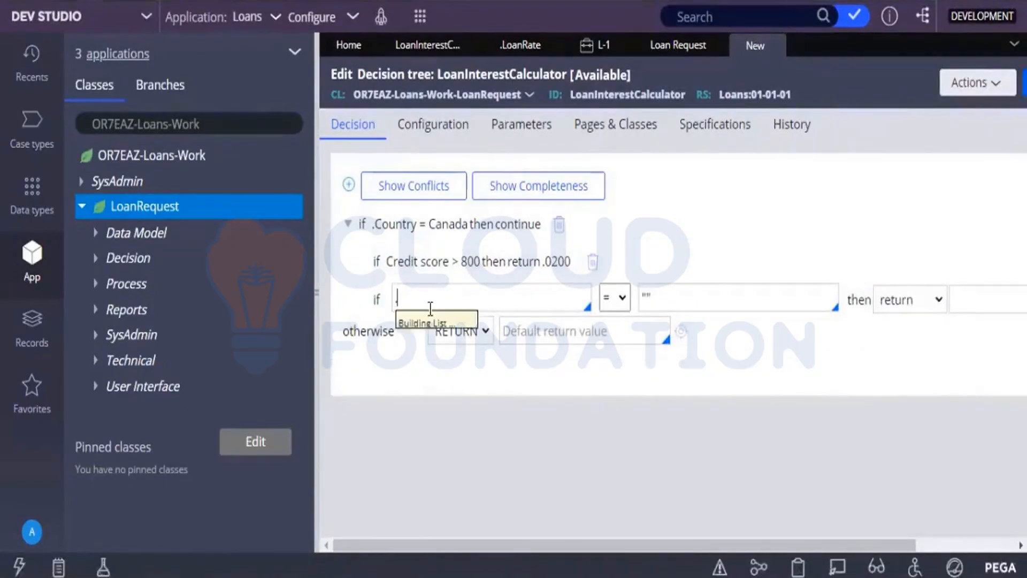
{"action": "type", "text": "."}
{"action": "left_click", "coordinate": [432, 351]}
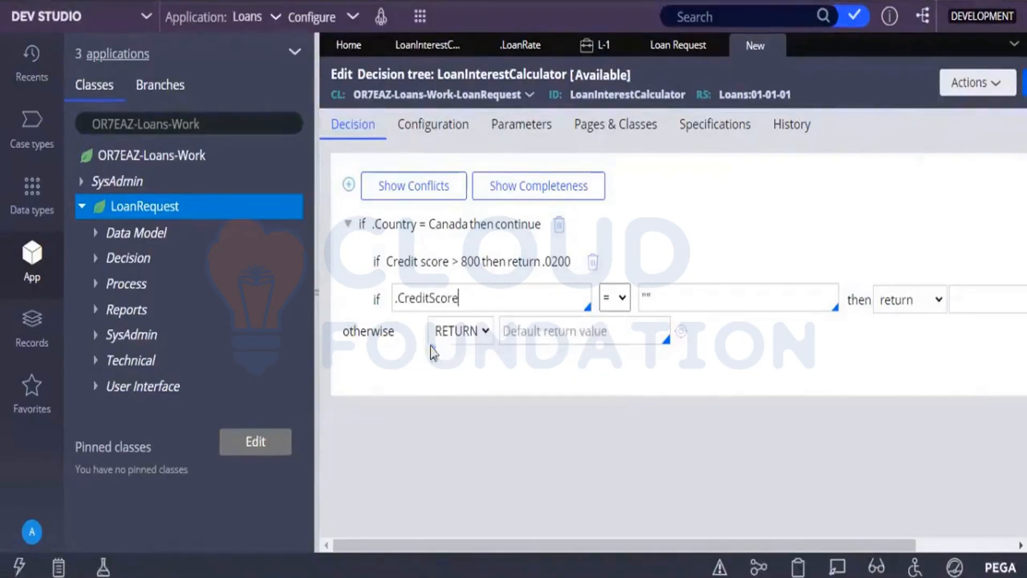
{"action": "left_click", "coordinate": [614, 298]}
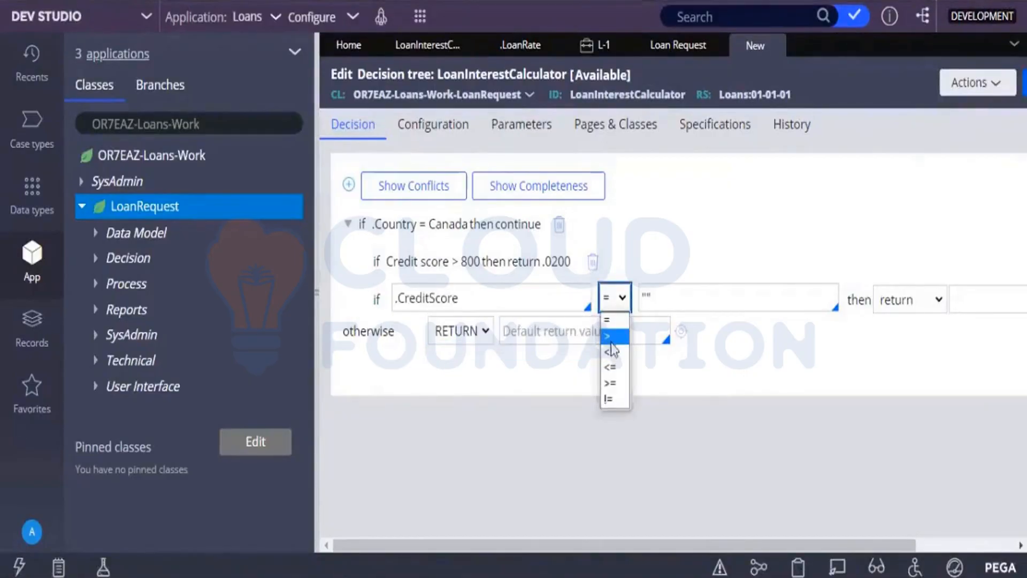
{"action": "left_click", "coordinate": [611, 336]}
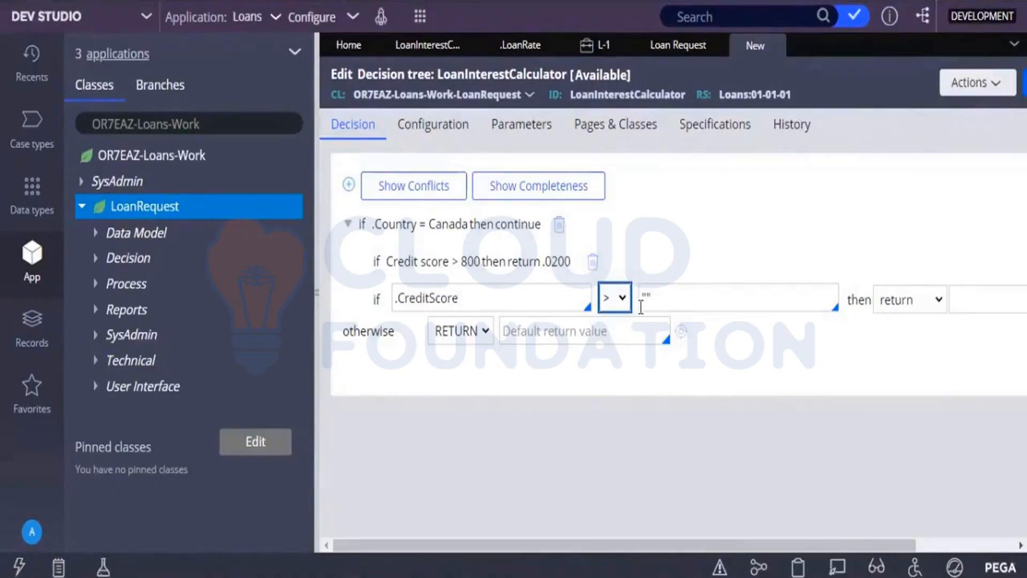
{"action": "left_click", "coordinate": [659, 292]}
{"action": "key", "text": "BackSpace"}
{"action": "key", "text": "BackSpace"}
{"action": "type", "text": "700"}
Open the Loan Interest Calculator decision table to look up the return rate for scores above 700.
{"action": "left_click", "coordinate": [998, 304]}
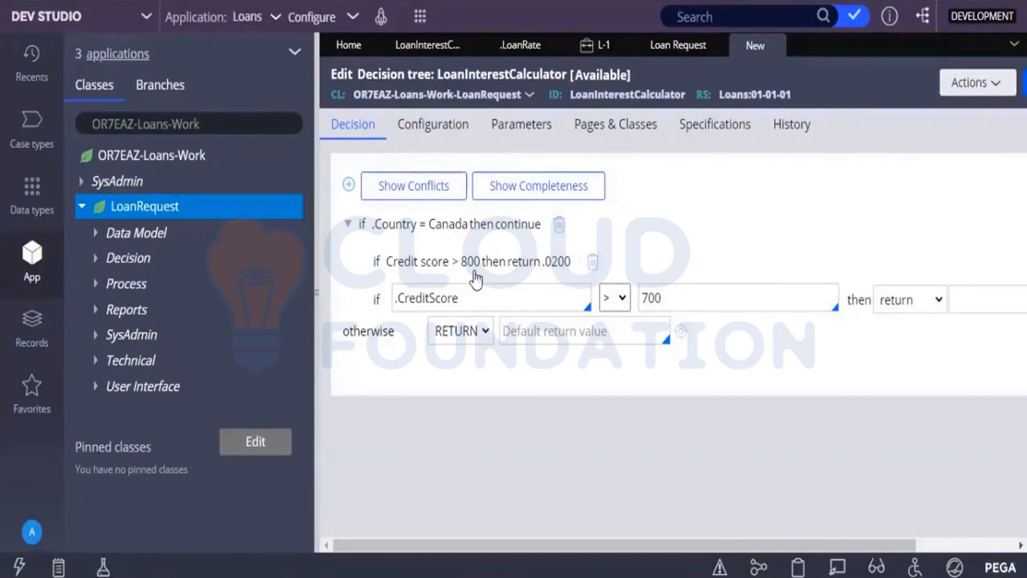
{"action": "left_click", "coordinate": [450, 49]}
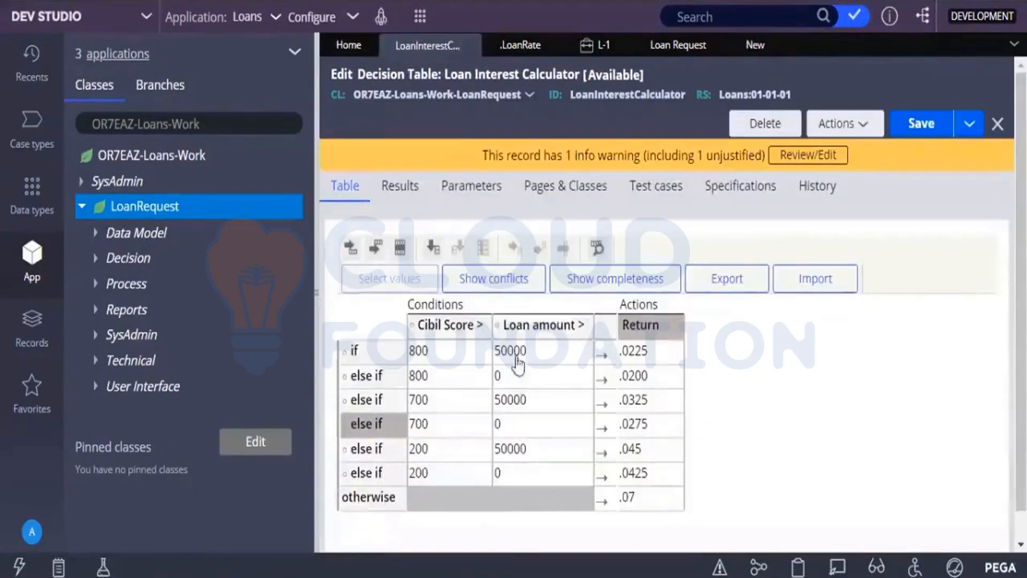
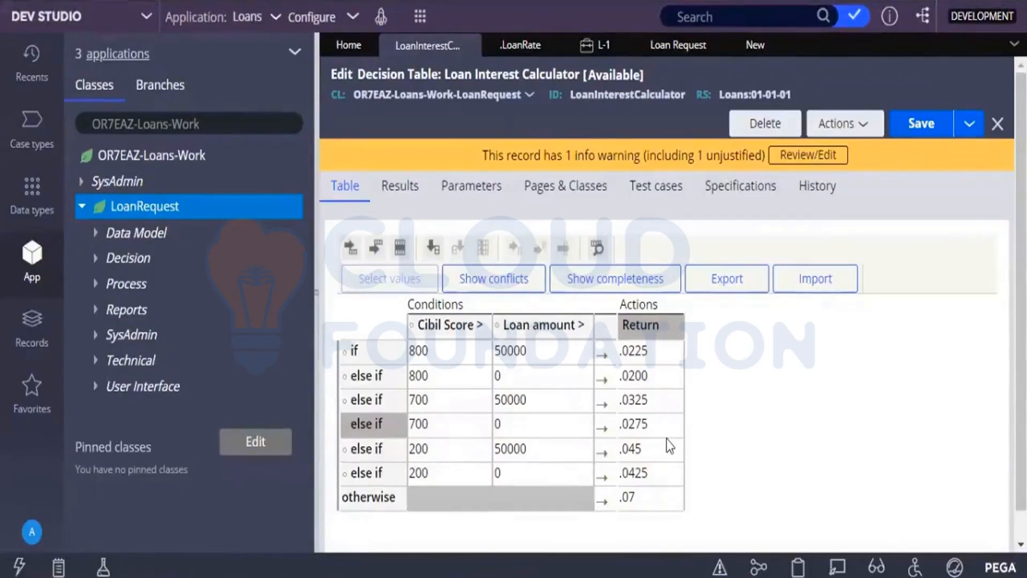
Check the decision table's rates against the decision tree and set the credit score above 700 condition's return value to 0.0275.
{"action": "left_click", "coordinate": [755, 47]}
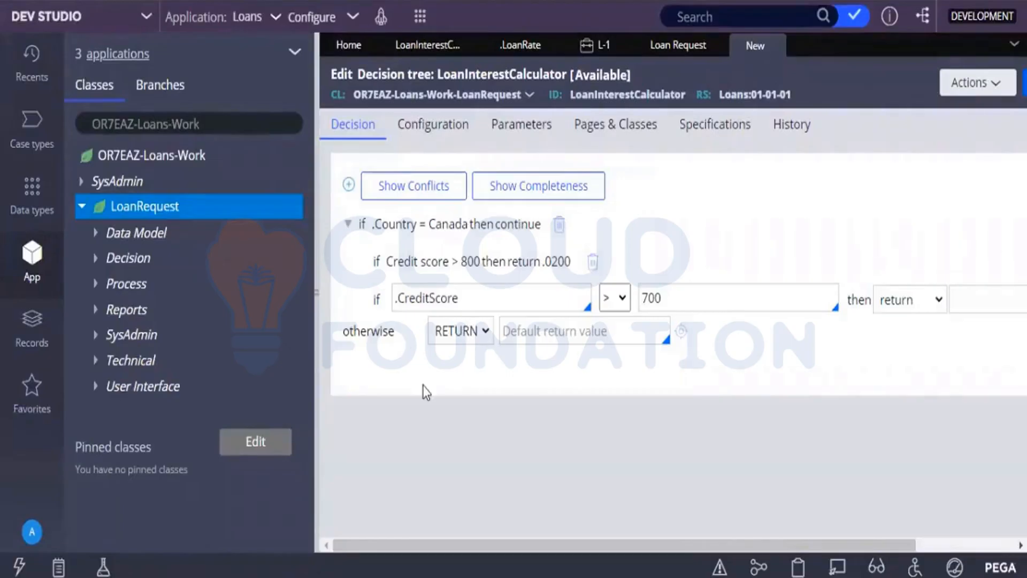
{"action": "left_click", "coordinate": [422, 48]}
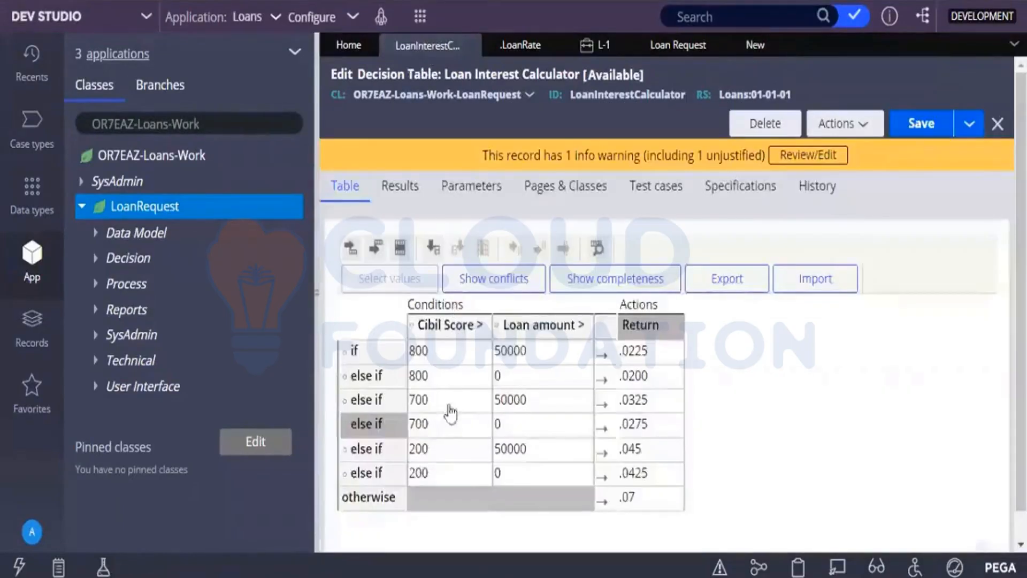
{"action": "left_click", "coordinate": [749, 50]}
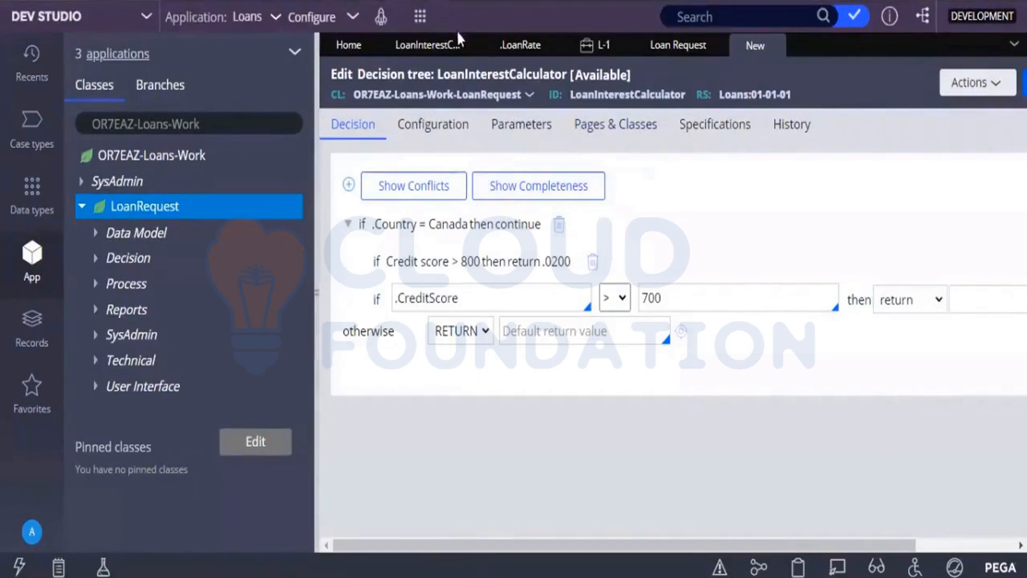
{"action": "left_click", "coordinate": [441, 41]}
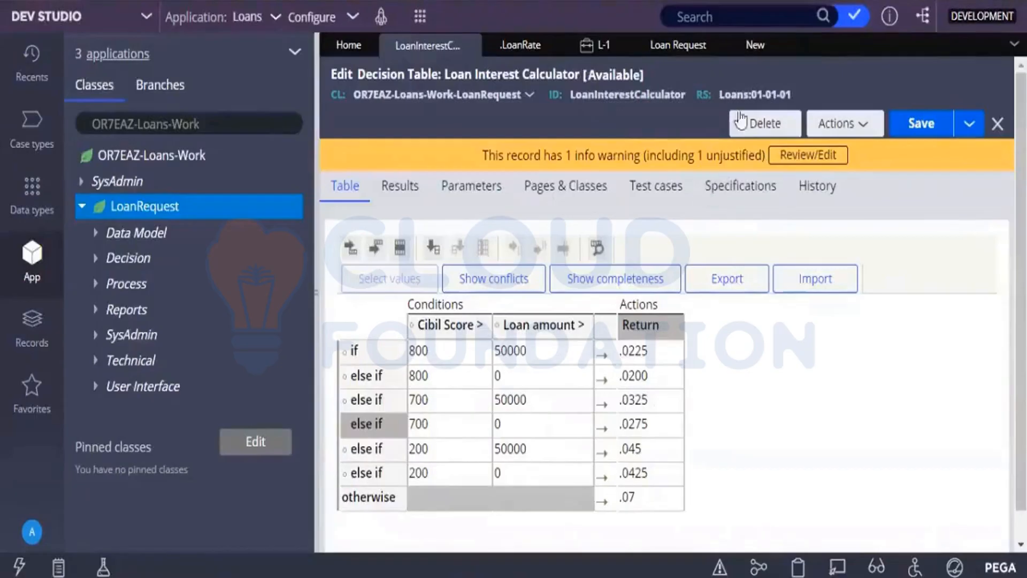
{"action": "left_click", "coordinate": [753, 46]}
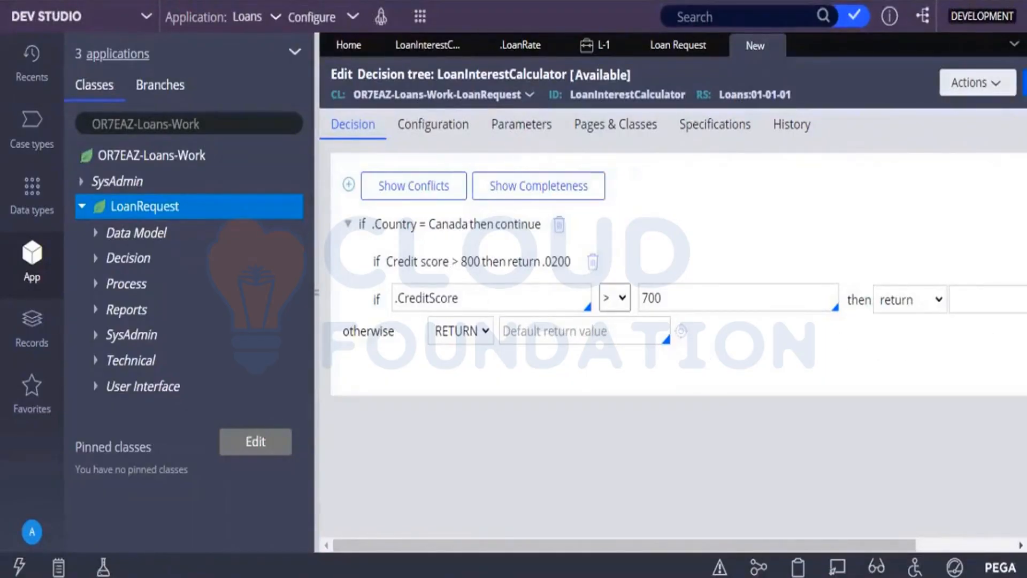
{"action": "left_click", "coordinate": [1006, 313]}
{"action": "type", "text": "0.0275"}
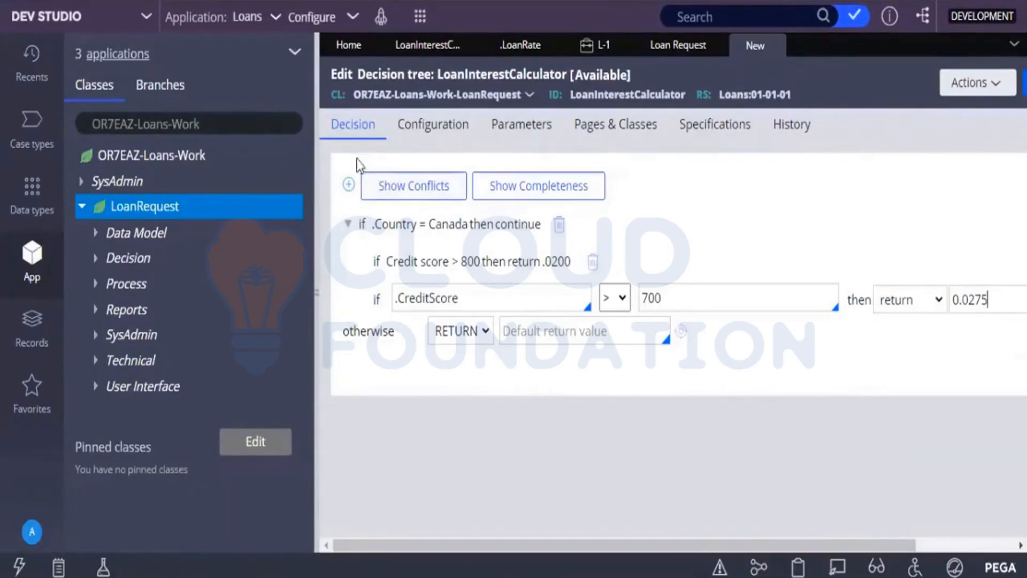
Add a third nested condition under Canada that tests .CreditScore.
{"action": "left_click", "coordinate": [348, 184]}
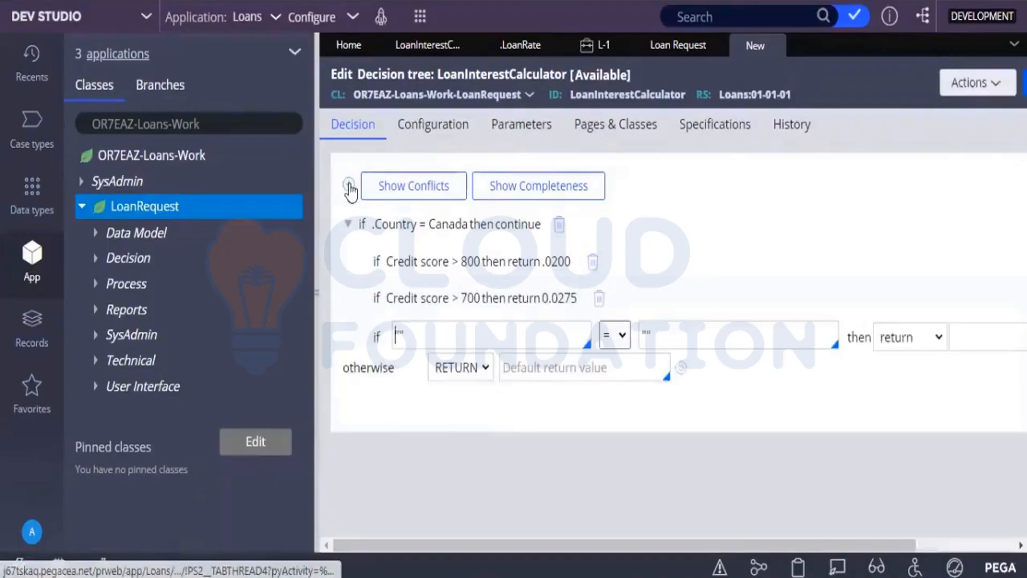
{"action": "left_click", "coordinate": [430, 332]}
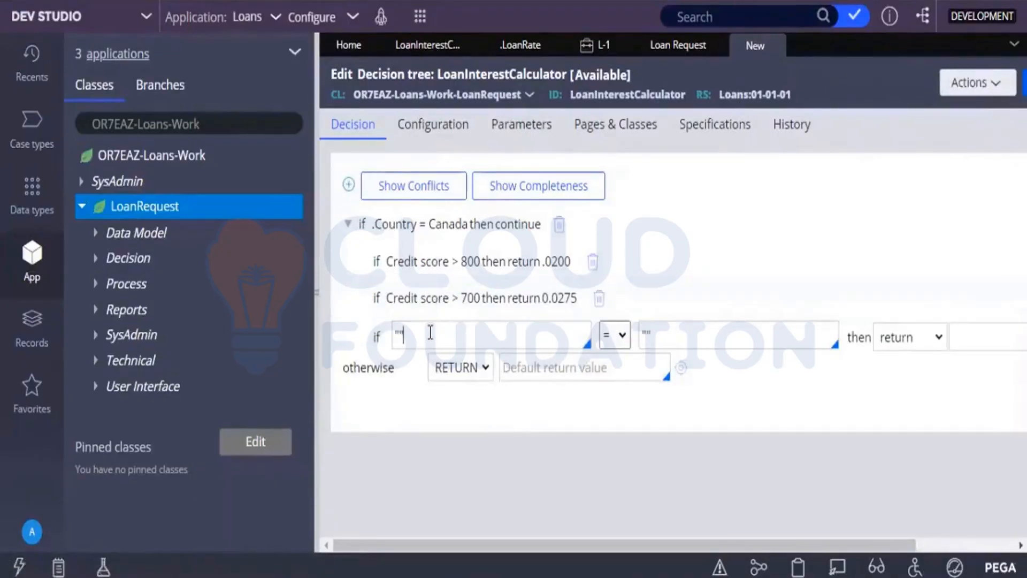
{"action": "key", "text": "BackSpace"}
{"action": "key", "text": "BackSpace"}
{"action": "type", "text": "."}
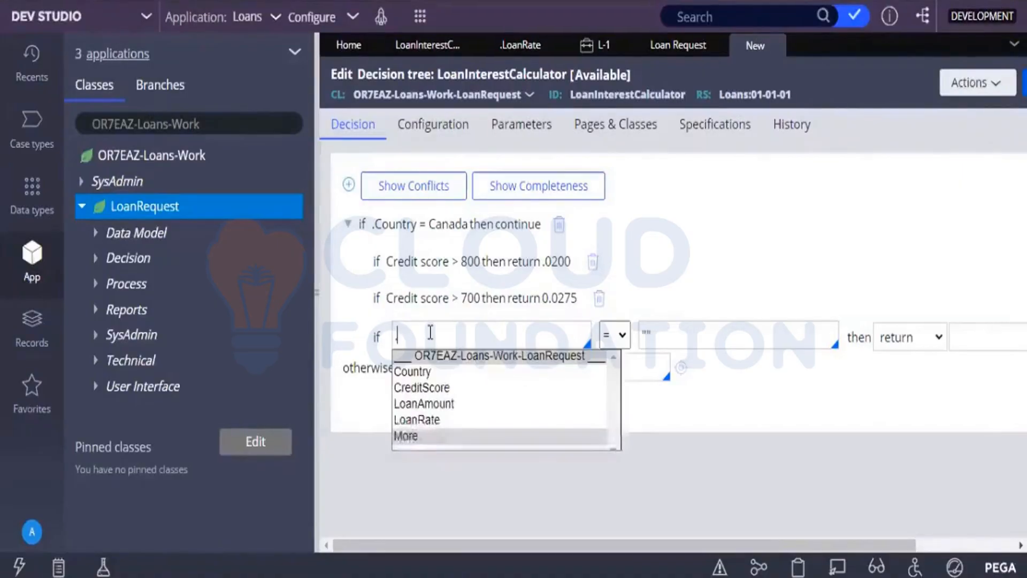
{"action": "left_click", "coordinate": [431, 388]}
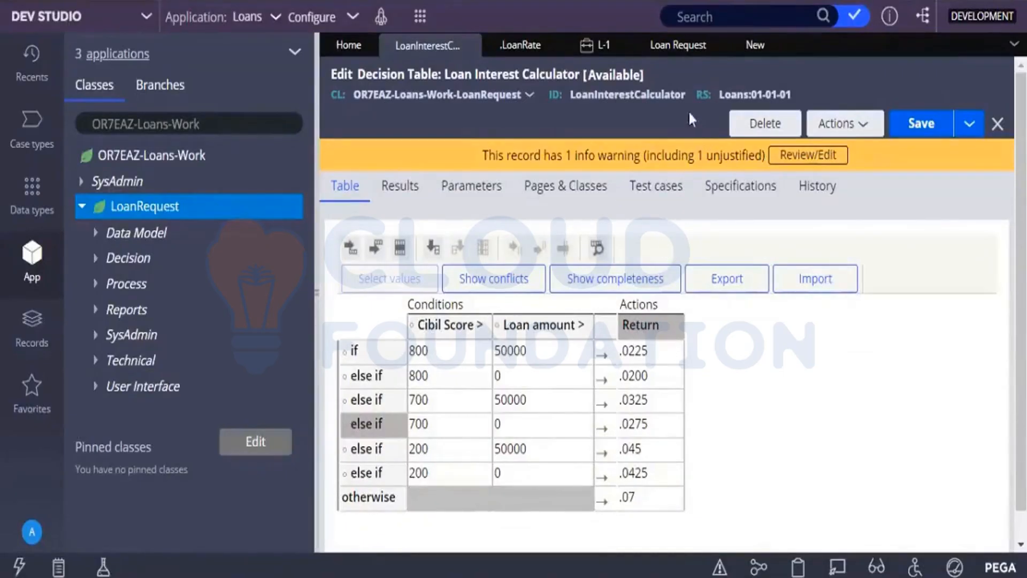
Set the third nested credit score condition's comparison to greater than 200.
{"action": "left_click", "coordinate": [747, 46]}
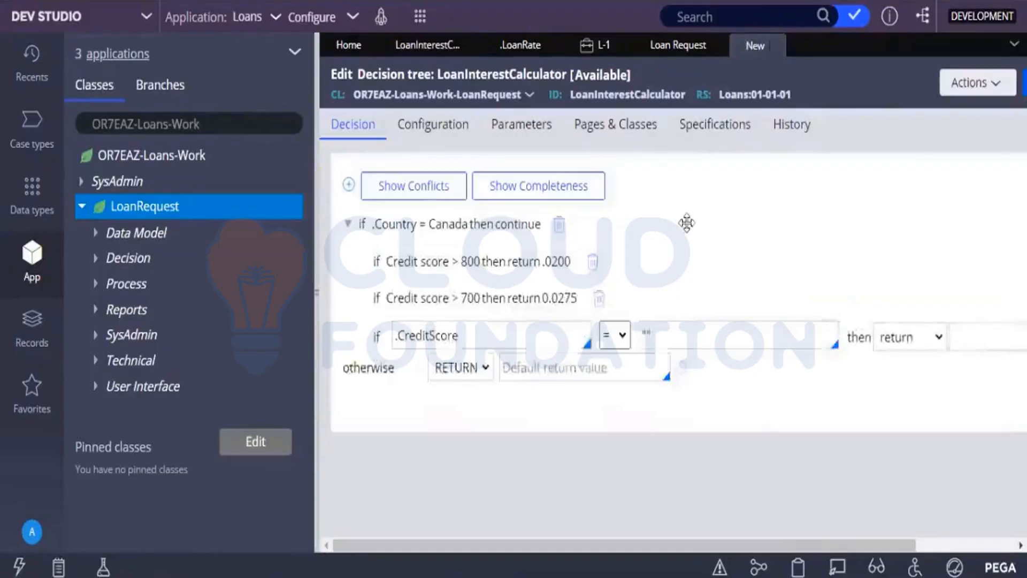
{"action": "left_click", "coordinate": [622, 337]}
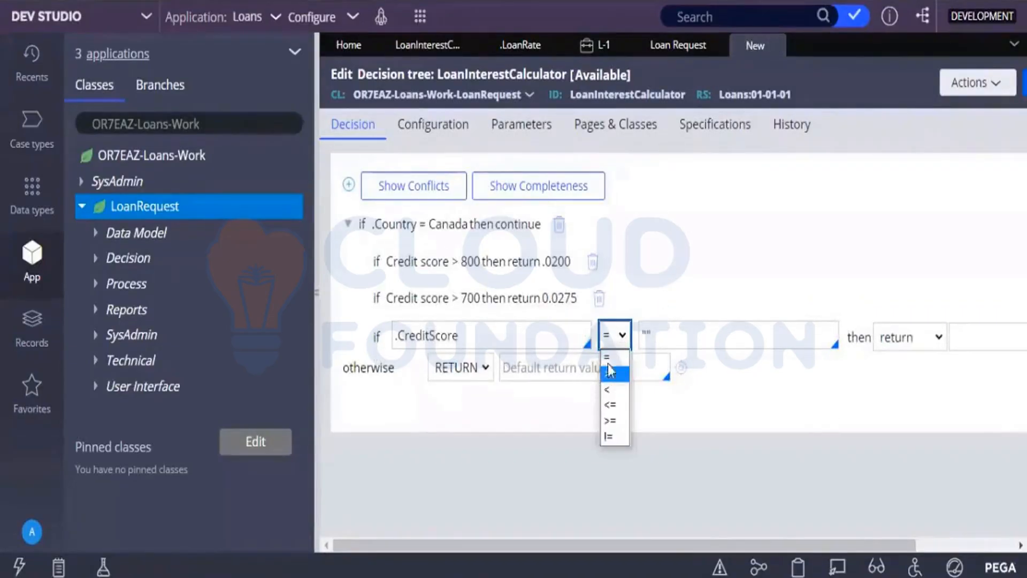
{"action": "left_click", "coordinate": [610, 373]}
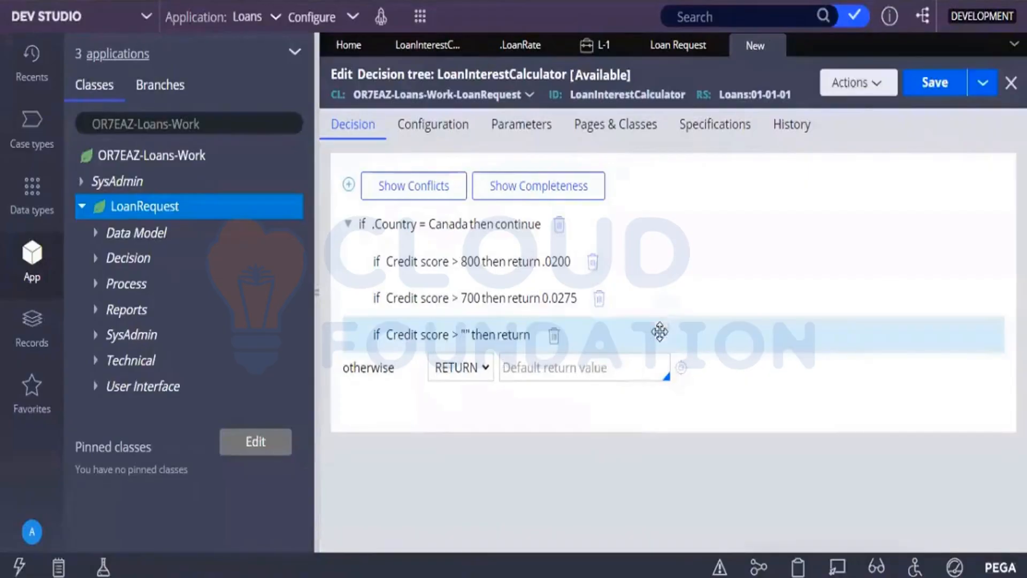
{"action": "left_click", "coordinate": [473, 335]}
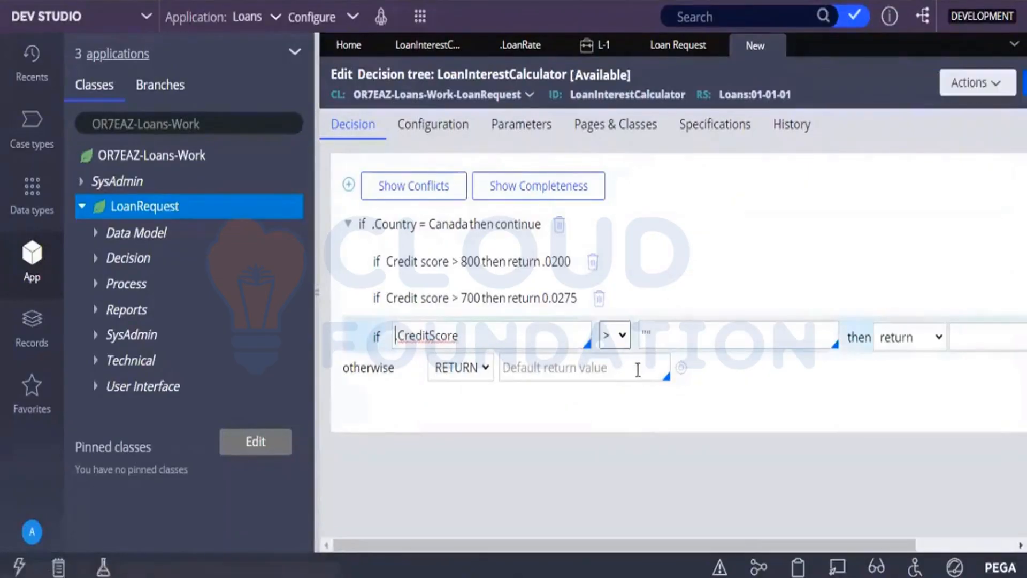
{"action": "left_click", "coordinate": [653, 337]}
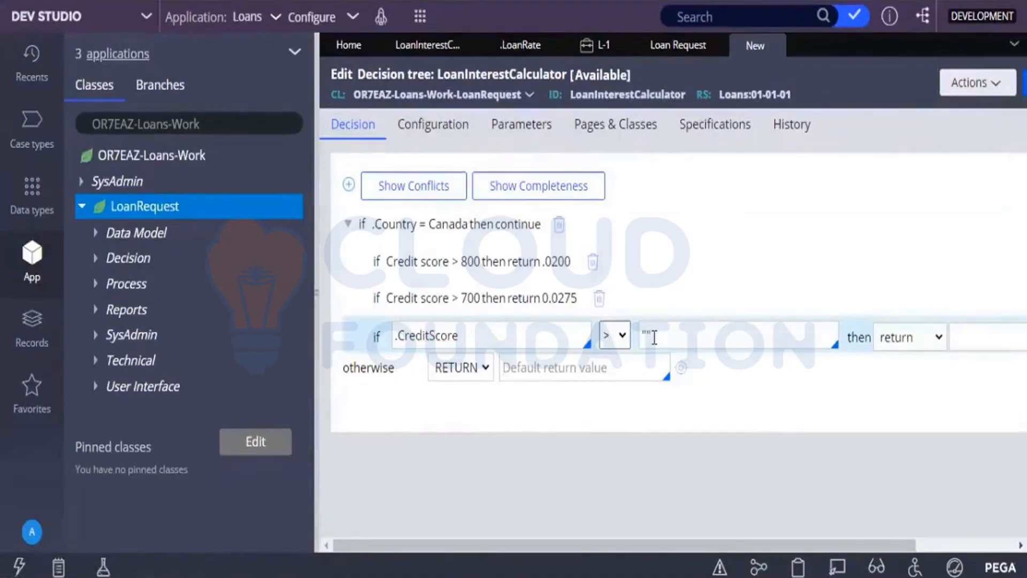
{"action": "key", "text": "BackSpace"}
{"action": "key", "text": "BackSpace"}
{"action": "type", "text": "200"}
Set the return value of the credit score above 200 condition to 0.0425.
{"action": "left_click", "coordinate": [997, 336]}
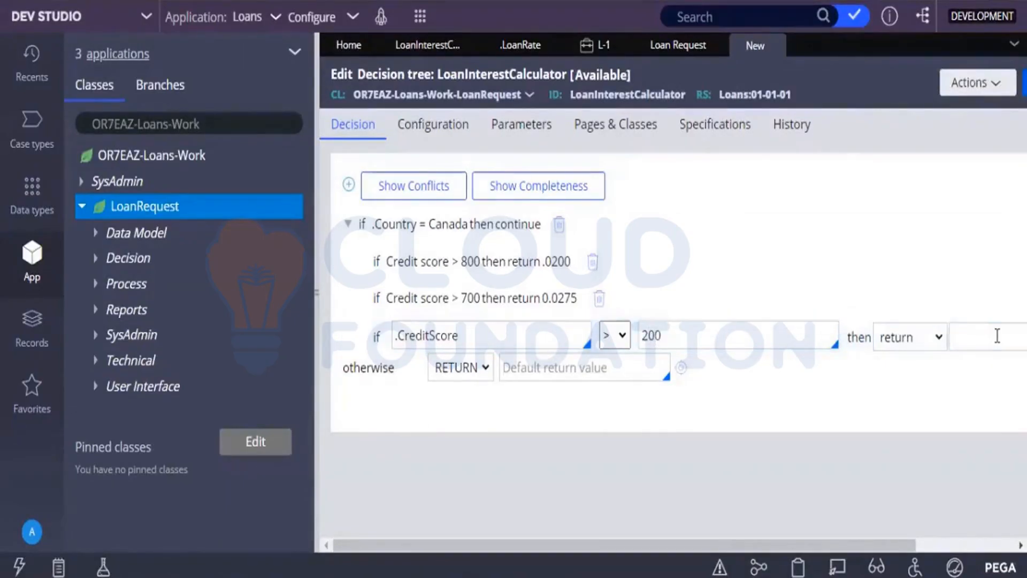
{"action": "type", "text": "0.0424"}
{"action": "key", "text": "BackSpace"}
{"action": "type", "text": "5"}
{"action": "left_click", "coordinate": [935, 428]}
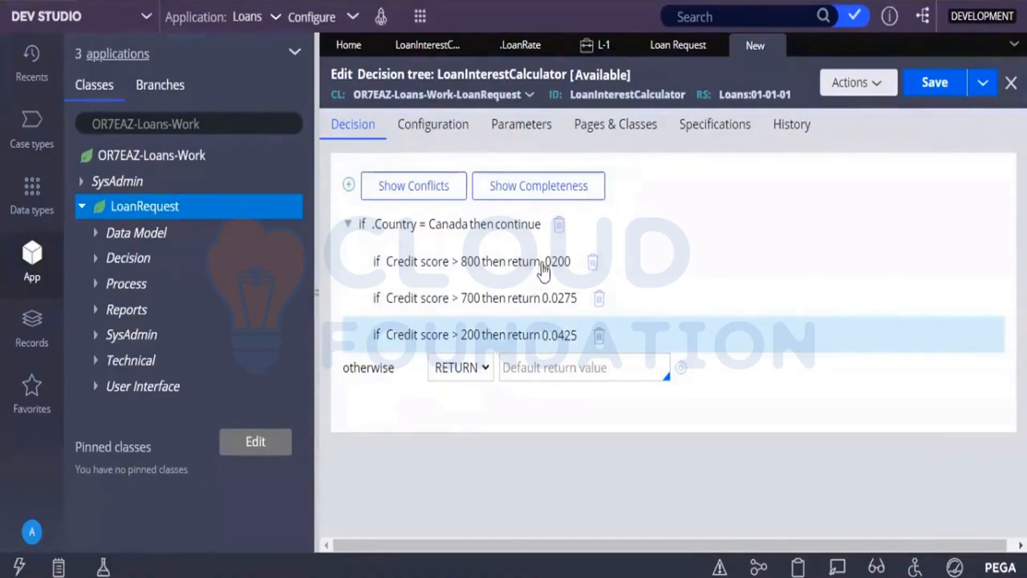
Review the decision table and add a new top-level condition below the Canada branch of the decision tree, testing .CreditScore.
{"action": "left_click", "coordinate": [448, 49]}
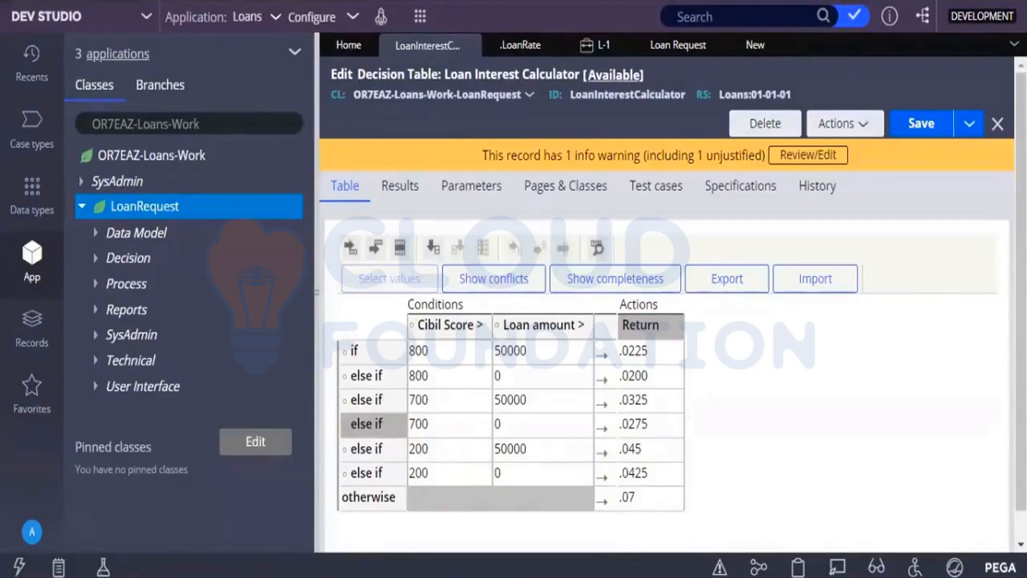
{"action": "left_click", "coordinate": [759, 49]}
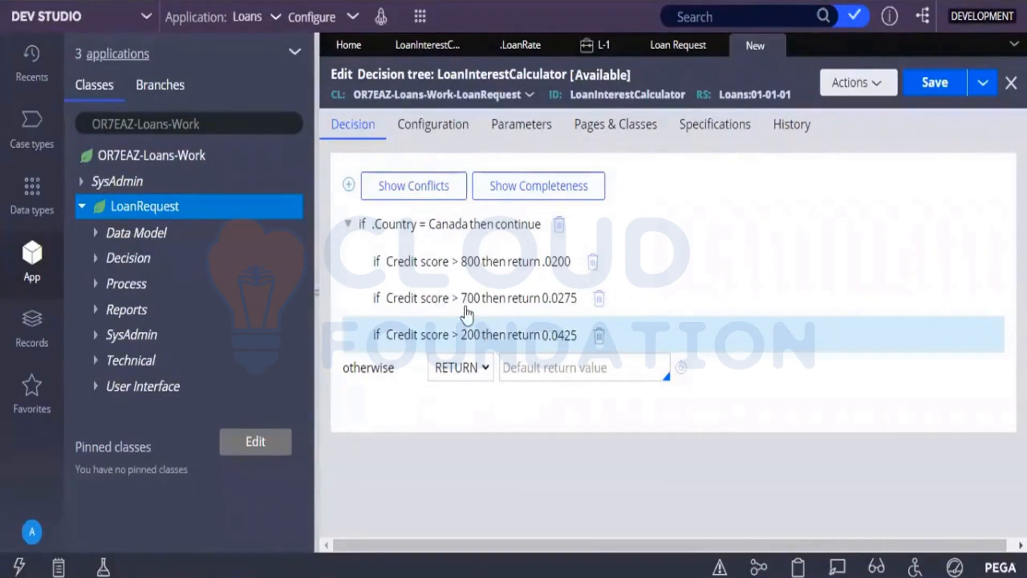
{"action": "left_click", "coordinate": [388, 224]}
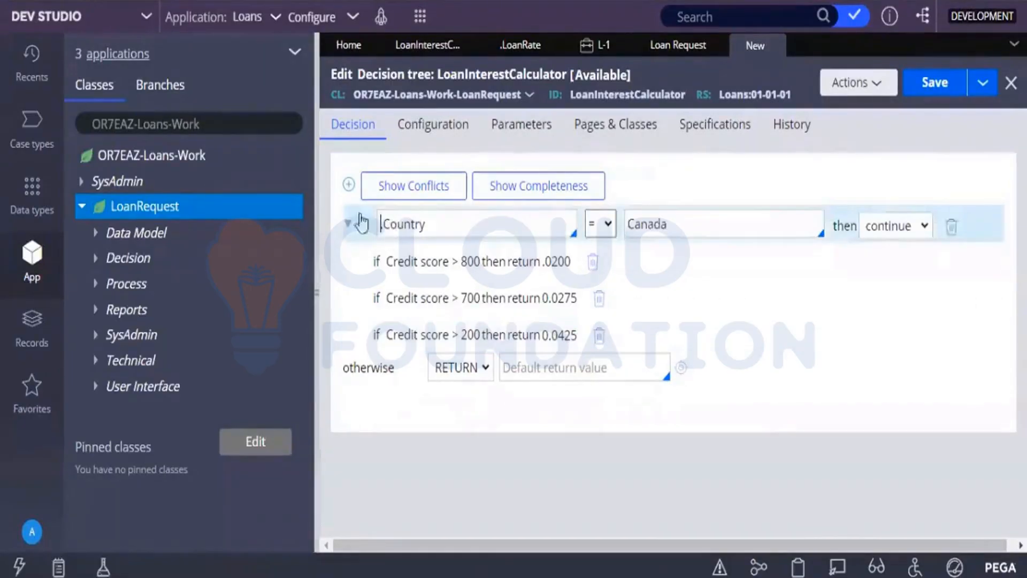
{"action": "left_click", "coordinate": [348, 185]}
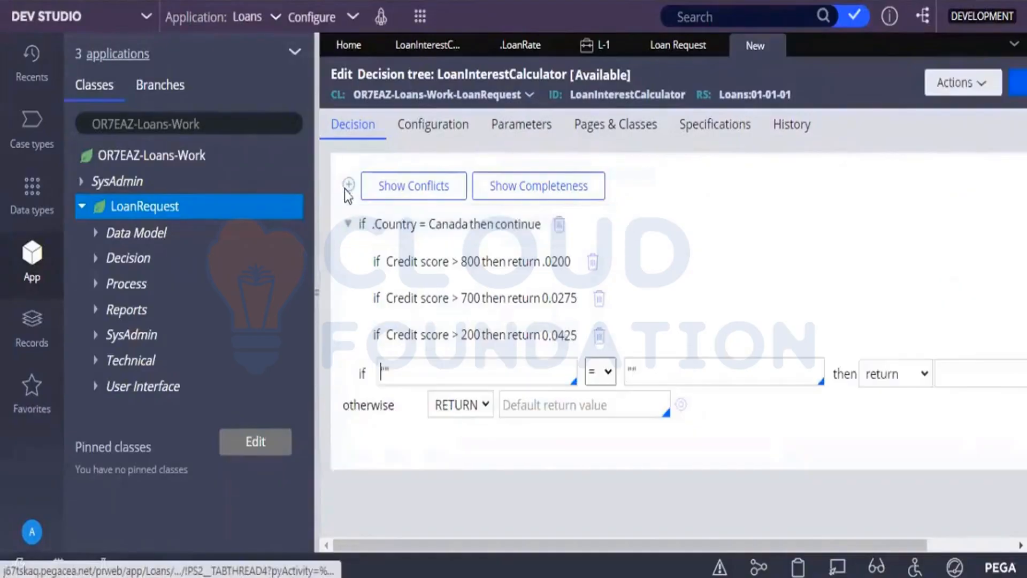
{"action": "left_click", "coordinate": [429, 367]}
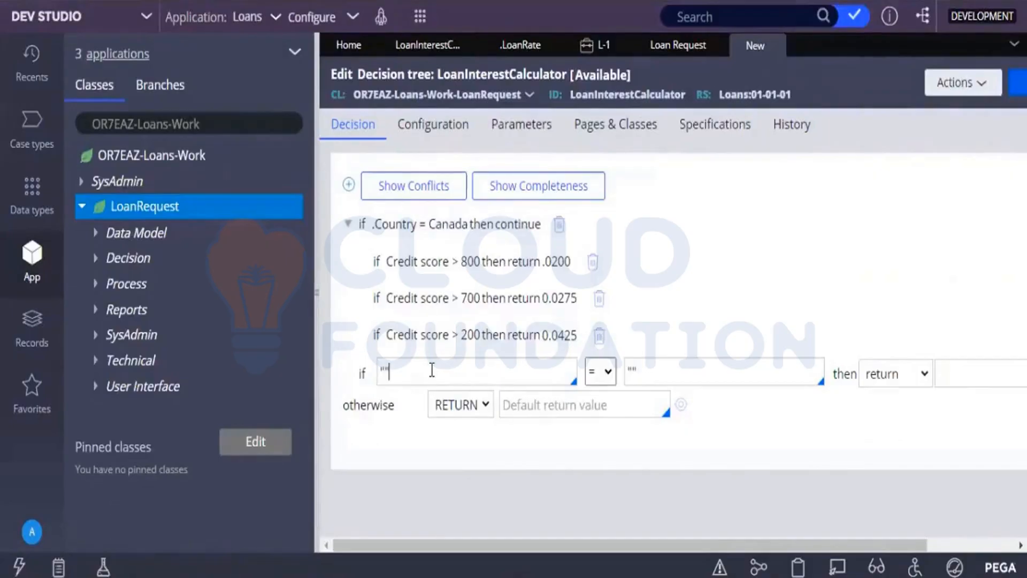
{"action": "key", "text": "BackSpace"}
{"action": "key", "text": "BackSpace"}
{"action": "type", "text": ".c"}
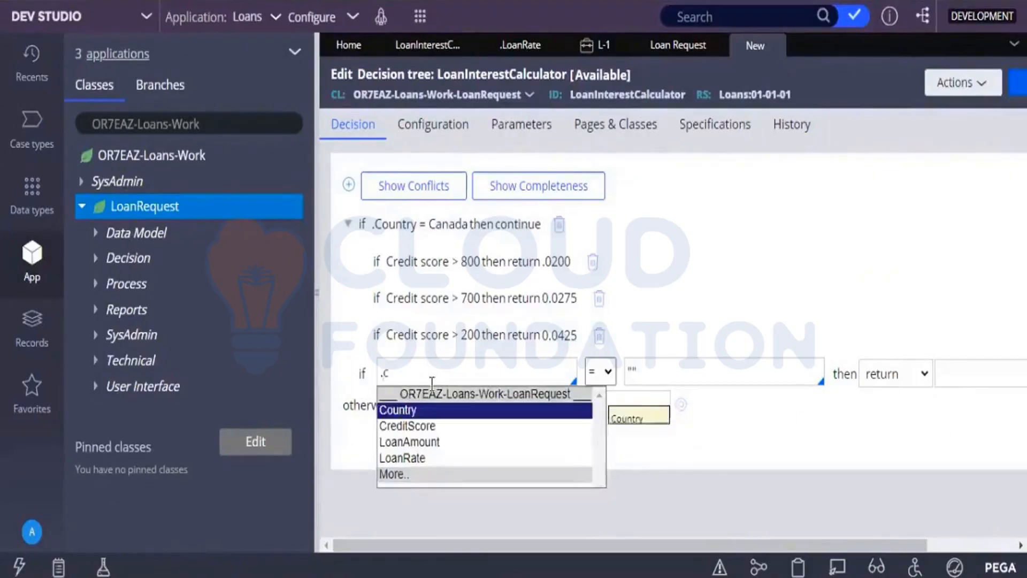
{"action": "left_click", "coordinate": [423, 426]}
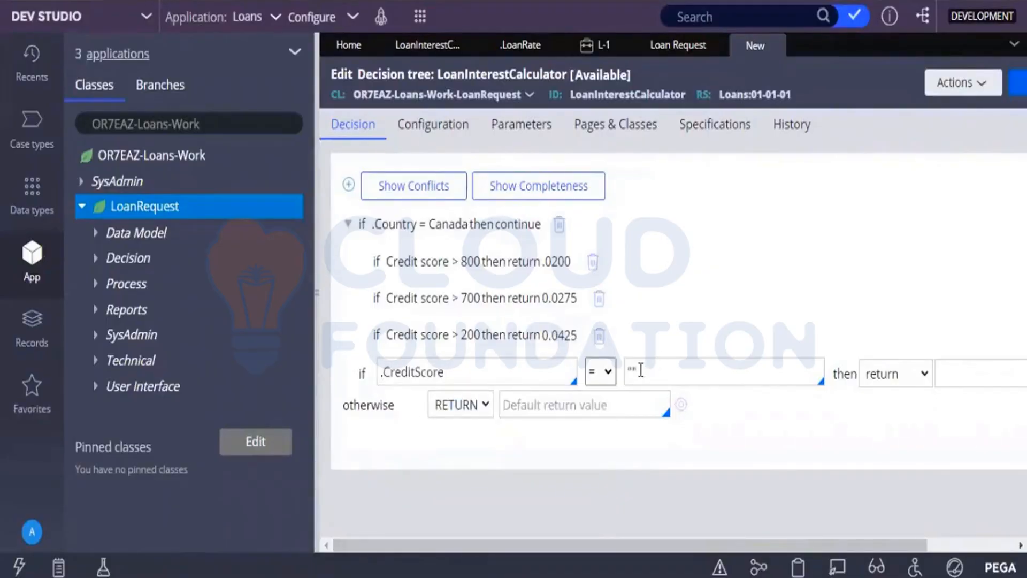
Set the new top-level credit score condition's comparison to greater than 800.
{"action": "left_click", "coordinate": [608, 369]}
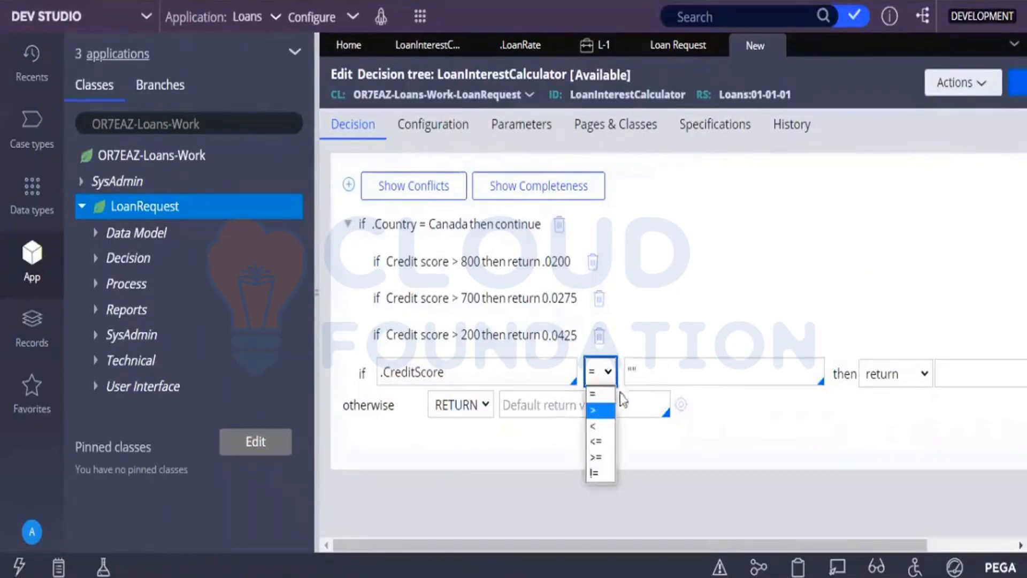
{"action": "left_click", "coordinate": [598, 410]}
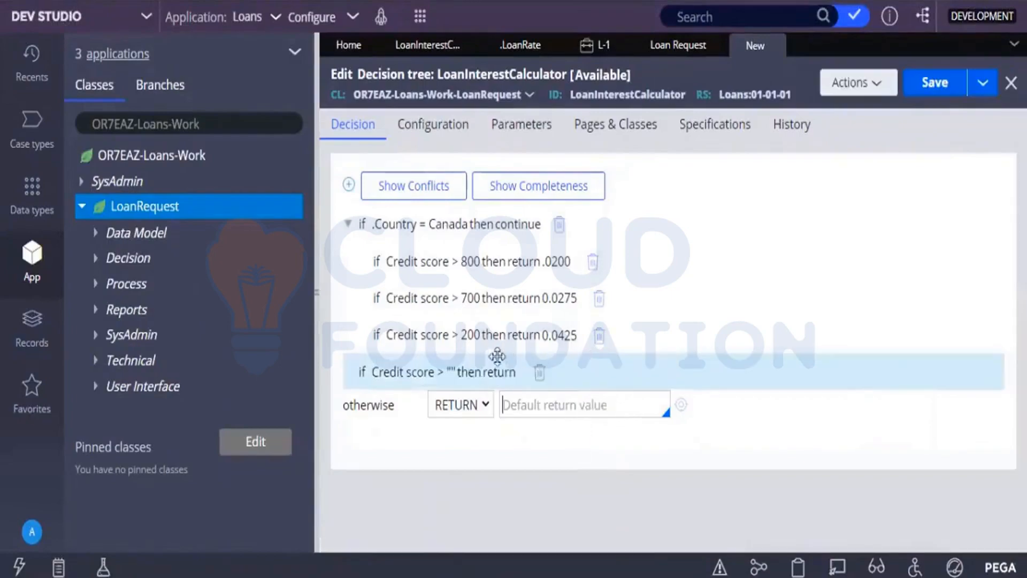
{"action": "left_click", "coordinate": [455, 369]}
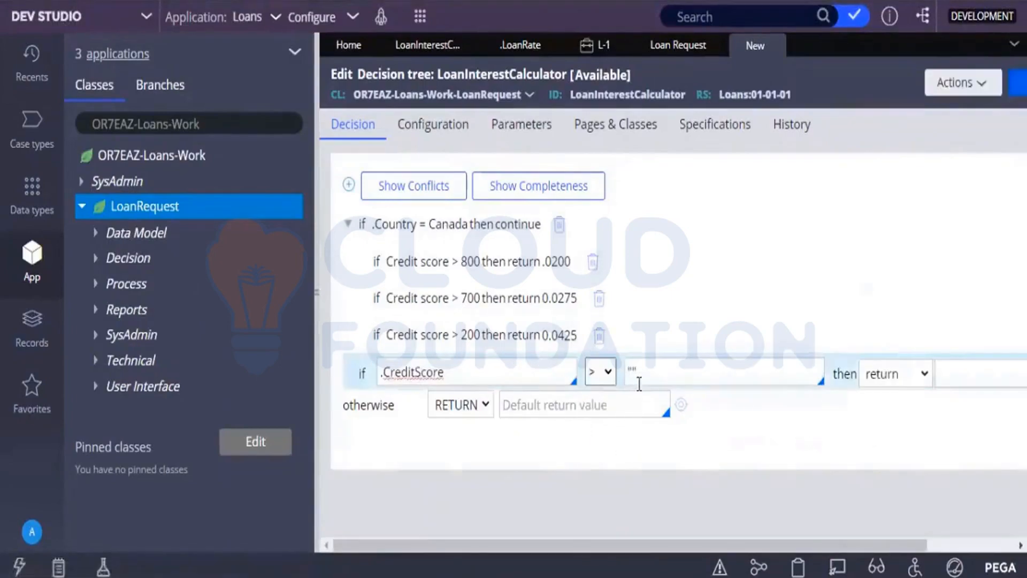
{"action": "left_click", "coordinate": [647, 378]}
{"action": "type", "text": "800"}
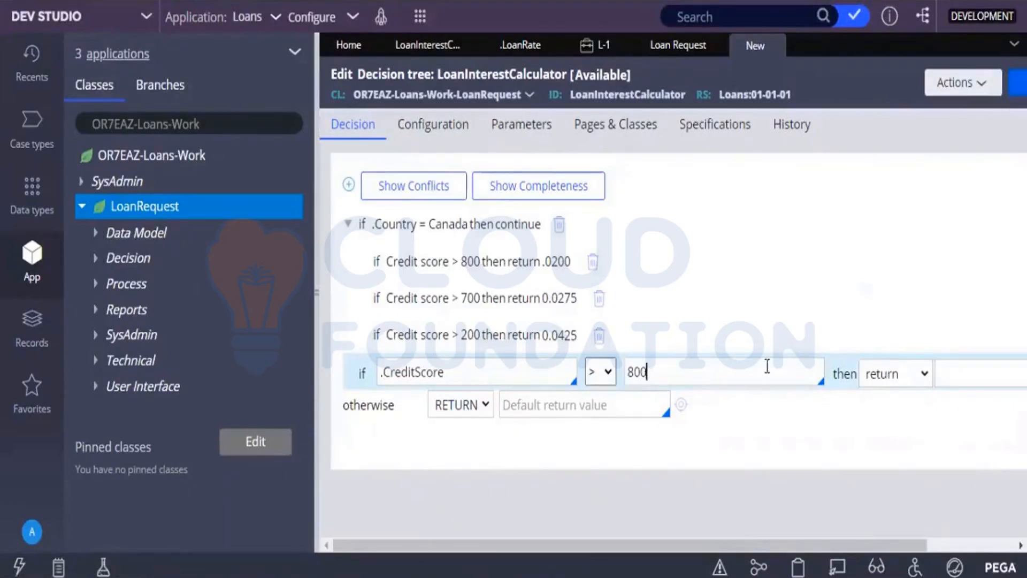
Change the action of the new top-level credit score condition to continue.
{"action": "left_click", "coordinate": [903, 379]}
{"action": "left_click", "coordinate": [903, 380]}
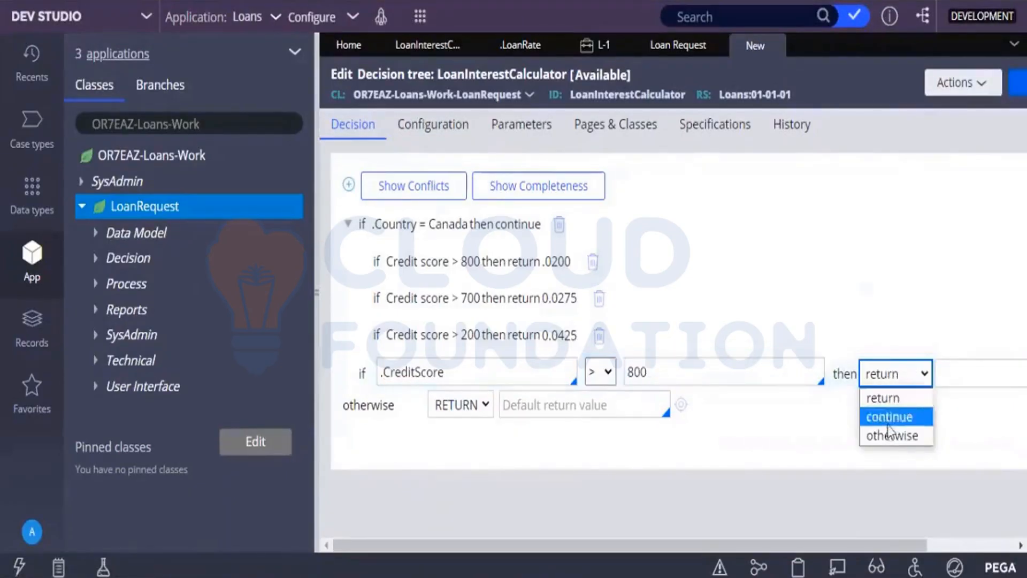
{"action": "left_click", "coordinate": [888, 423]}
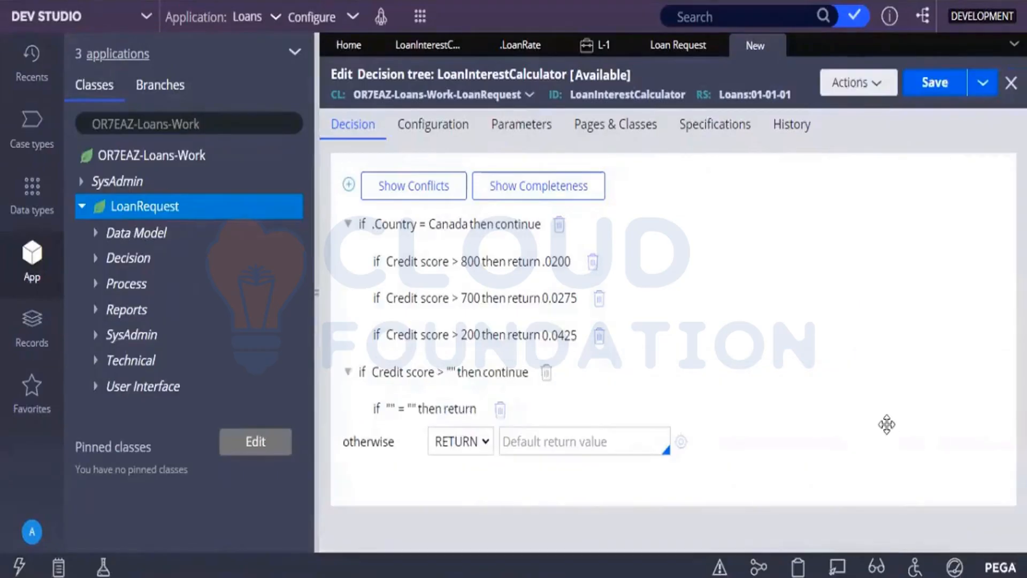
Make the nested condition under the top-level credit score row test .LoanAmount.
{"action": "left_click", "coordinate": [390, 410]}
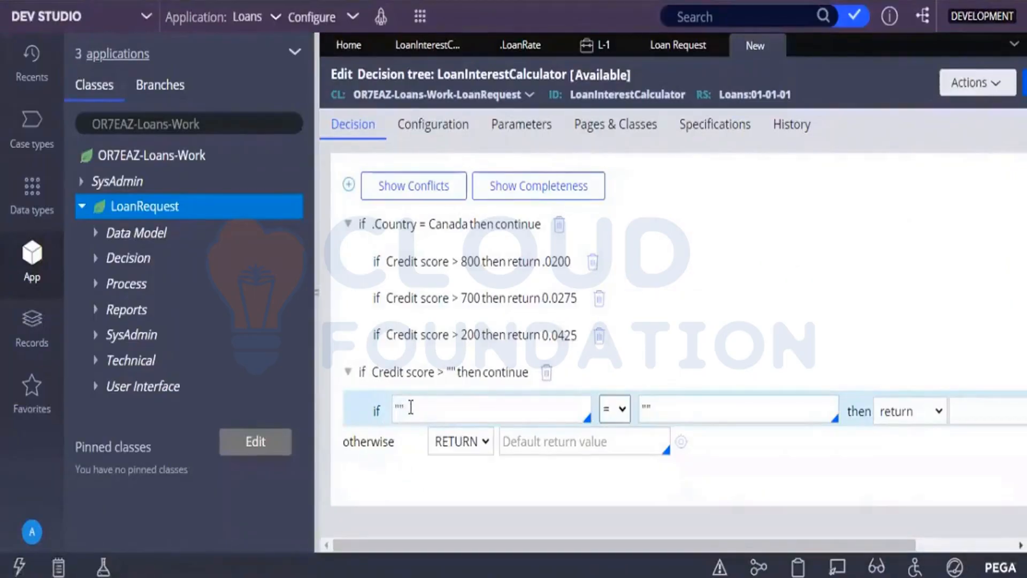
{"action": "left_click", "coordinate": [411, 407]}
{"action": "key", "text": "BackSpace"}
{"action": "key", "text": "BackSpace"}
{"action": "type", "text": "."}
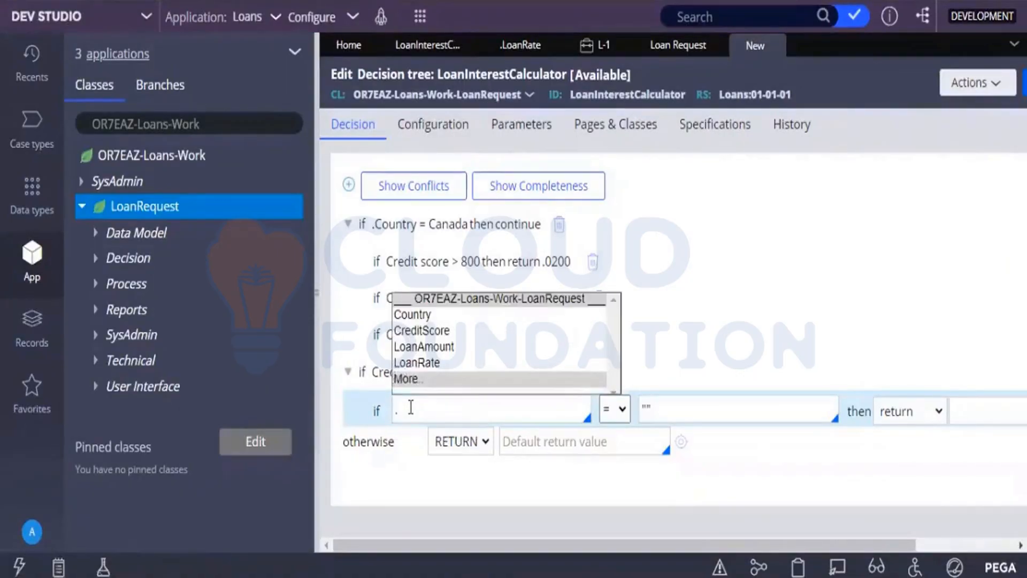
{"action": "left_click", "coordinate": [409, 348]}
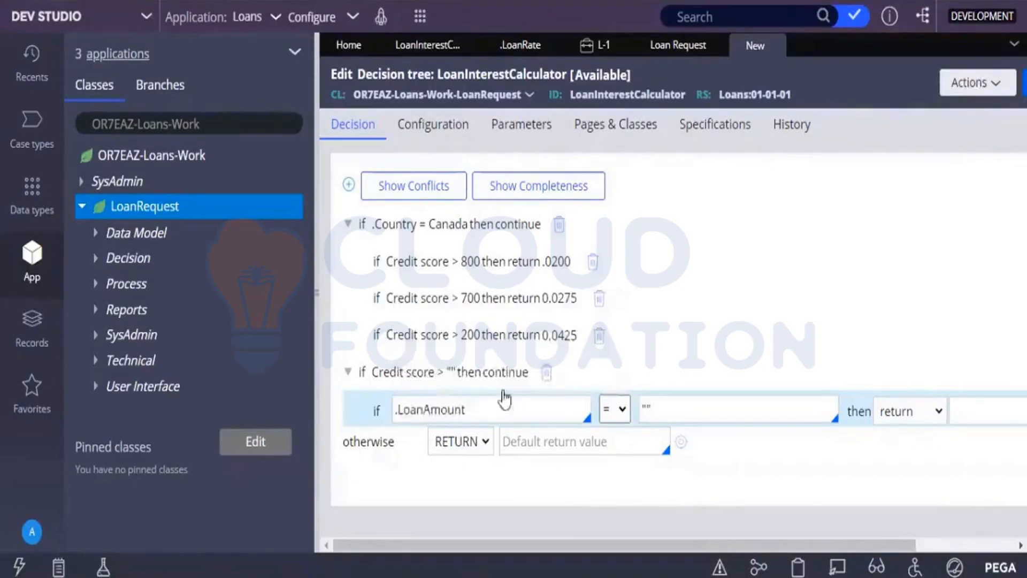
Change the comparison operator of the nested loan amount condition under the top-level credit score row to greater than (>).
{"action": "left_click", "coordinate": [625, 407]}
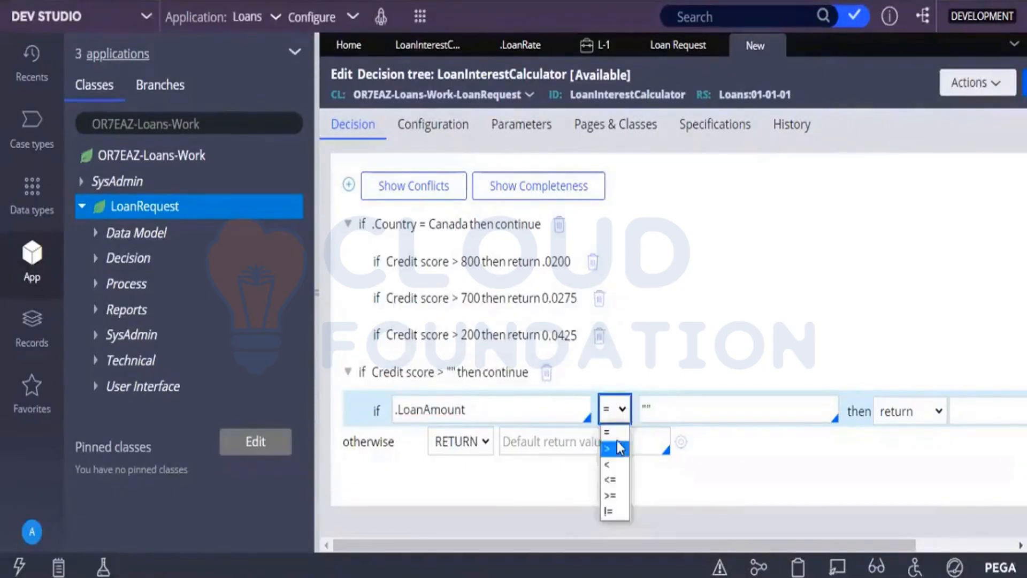
{"action": "left_click", "coordinate": [619, 439]}
{"action": "left_click", "coordinate": [618, 417]}
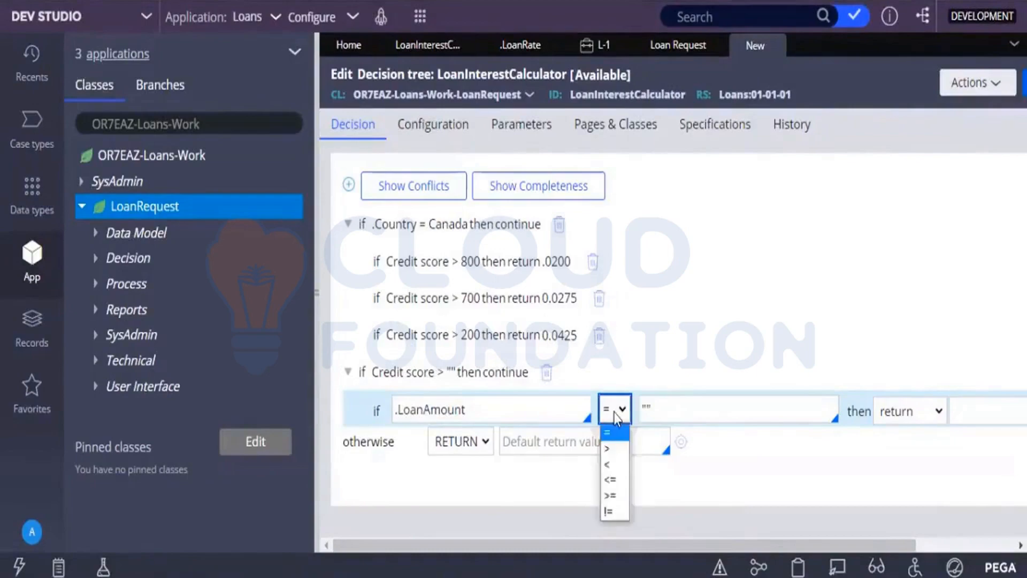
{"action": "left_click", "coordinate": [613, 449]}
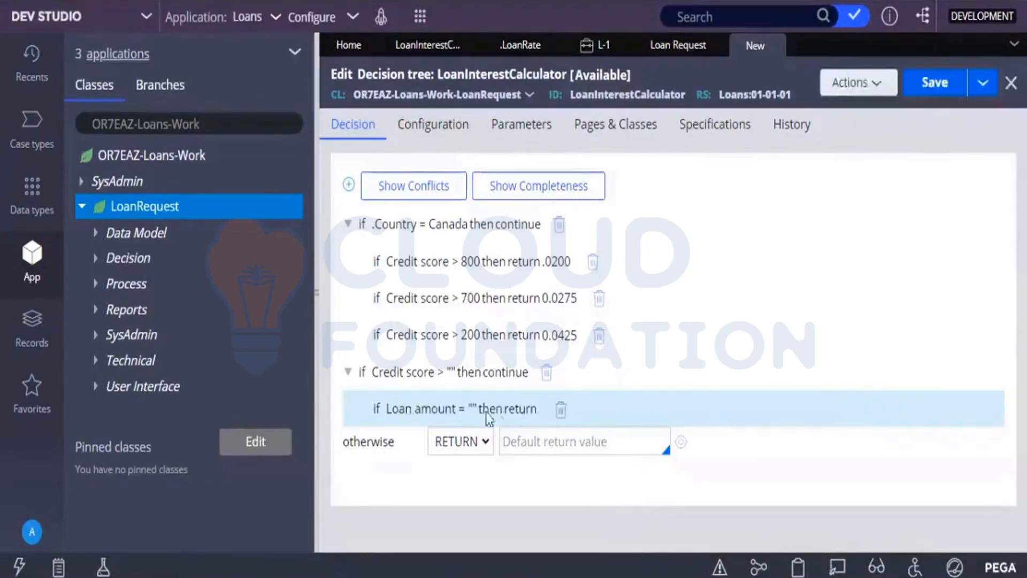
{"action": "left_click", "coordinate": [470, 412]}
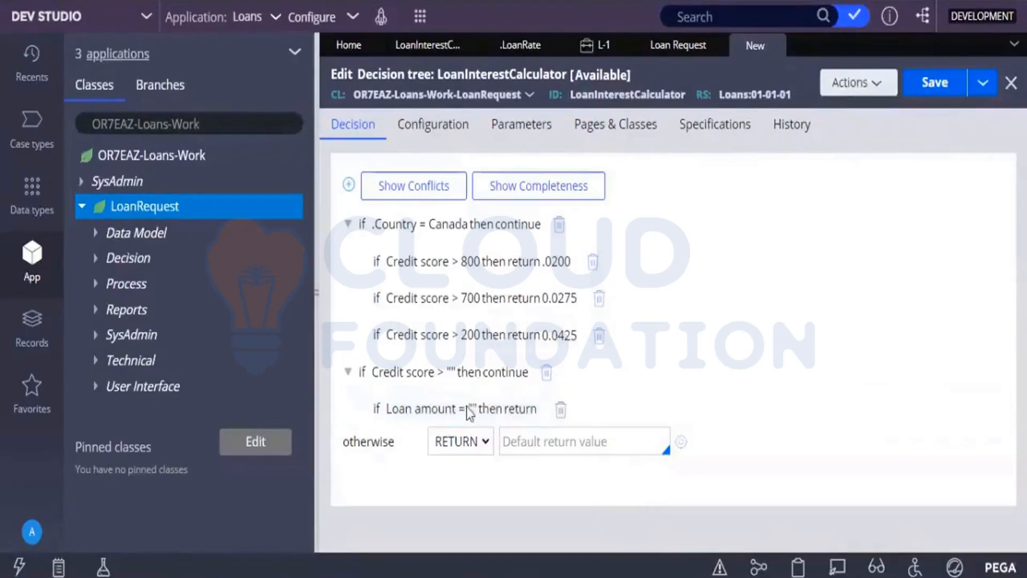
{"action": "left_click", "coordinate": [609, 415]}
{"action": "left_click", "coordinate": [609, 415]}
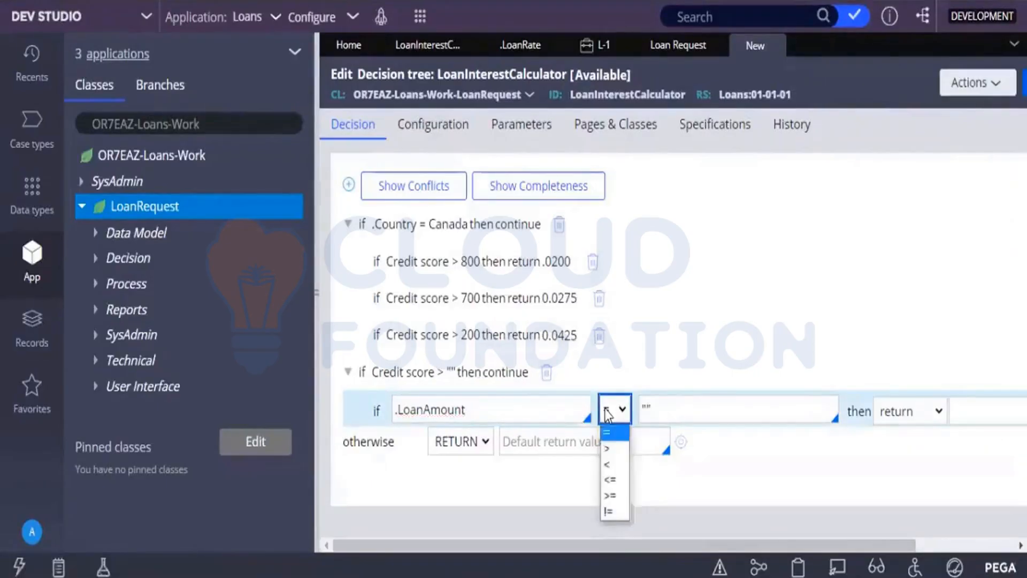
{"action": "left_click", "coordinate": [610, 452]}
Set the nested loan amount condition's threshold to 50000 and its return value to 0.0225.
{"action": "left_click", "coordinate": [684, 410]}
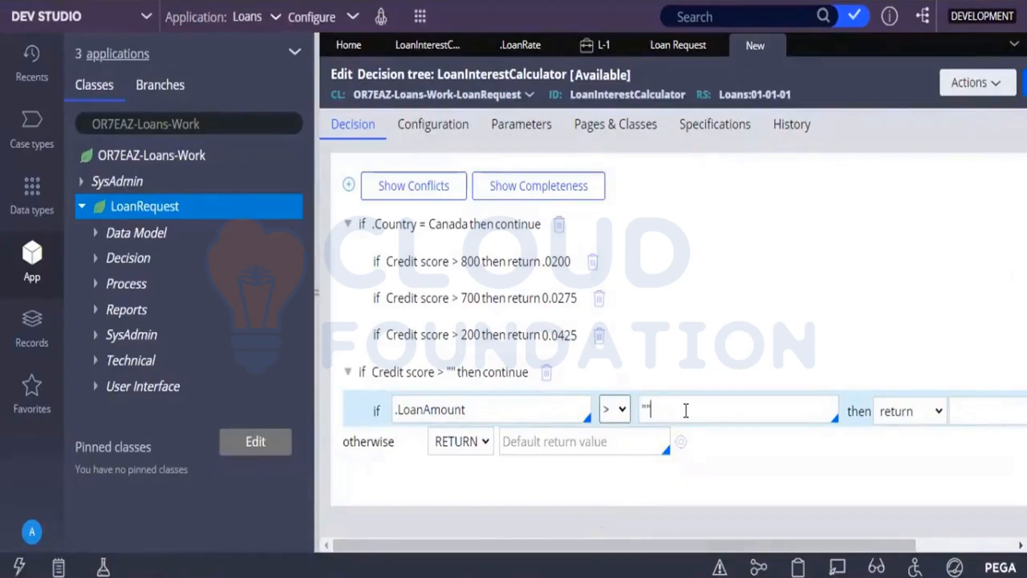
{"action": "key", "text": "BackSpace"}
{"action": "key", "text": "BackSpace"}
{"action": "type", "text": "50000"}
{"action": "left_click", "coordinate": [967, 417]}
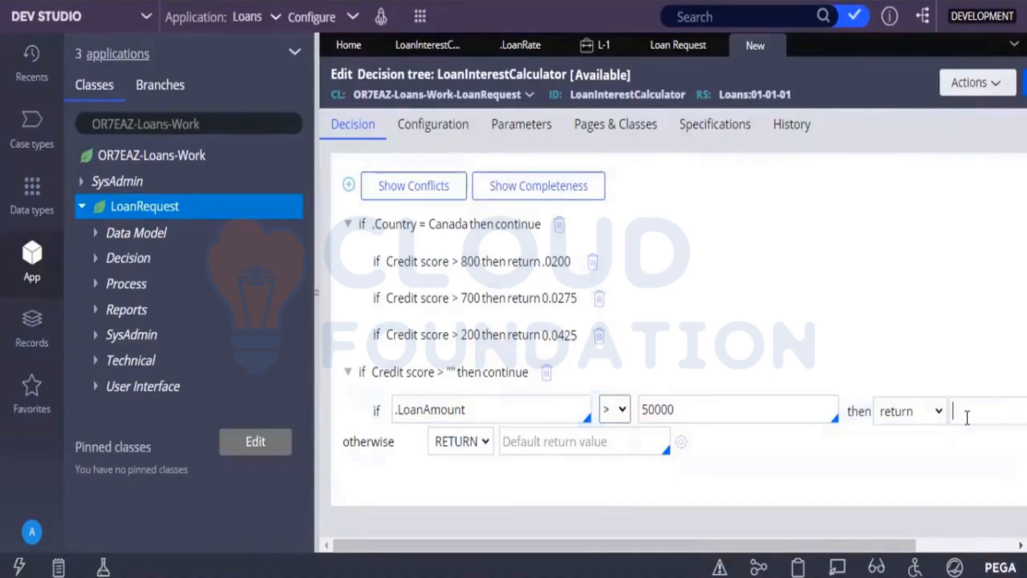
{"action": "type", "text": "0.0225"}
Add a second nested condition under the top-level credit score row, testing .LoanAmount.
{"action": "left_click", "coordinate": [349, 185]}
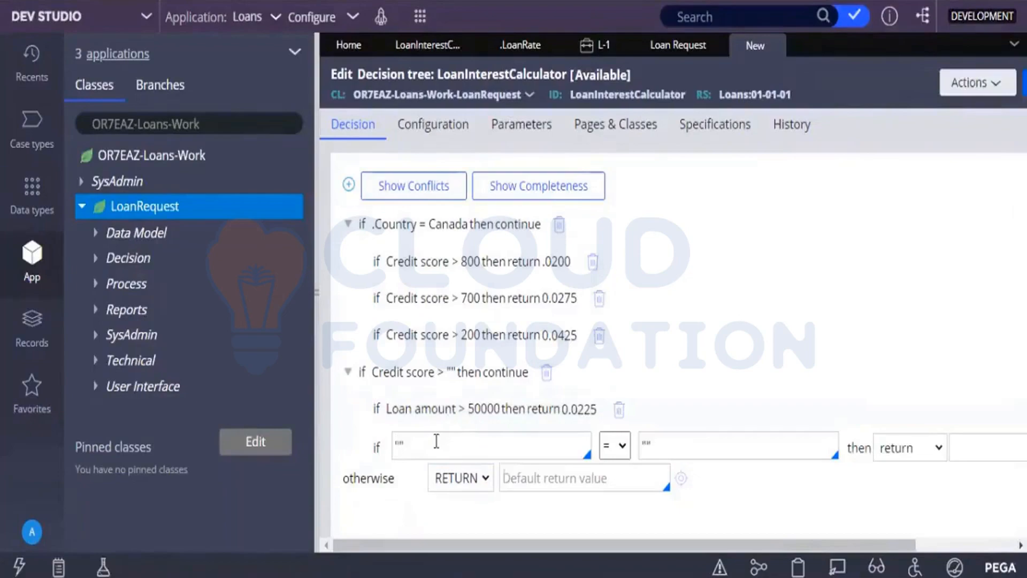
{"action": "left_click", "coordinate": [437, 444]}
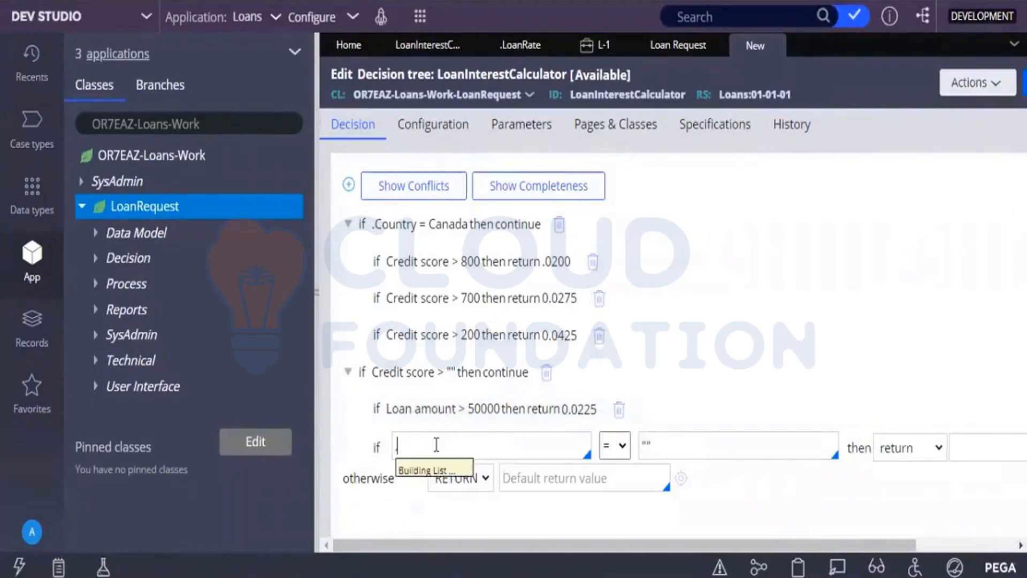
{"action": "type", "text": ".lo"}
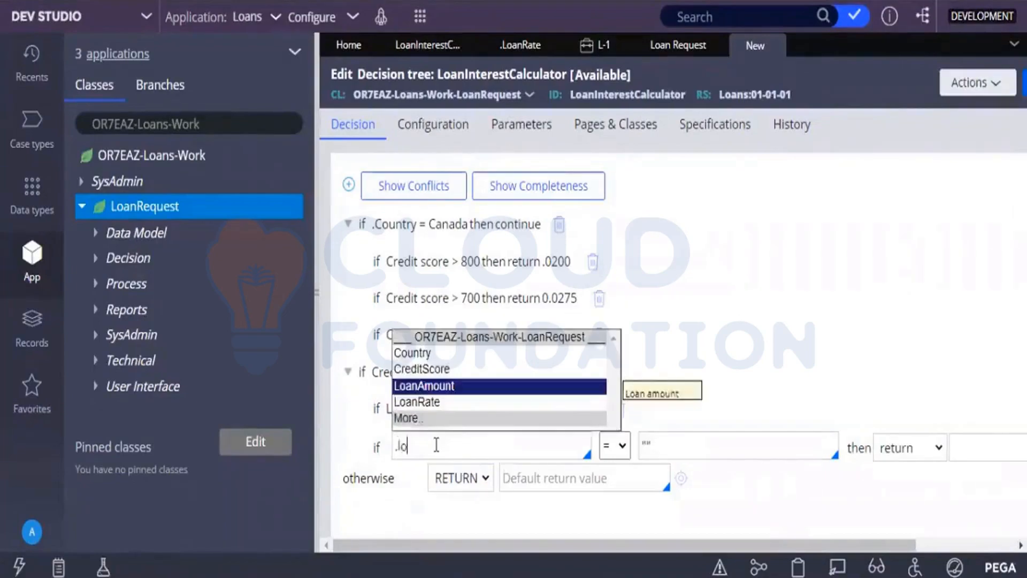
{"action": "left_click", "coordinate": [420, 385]}
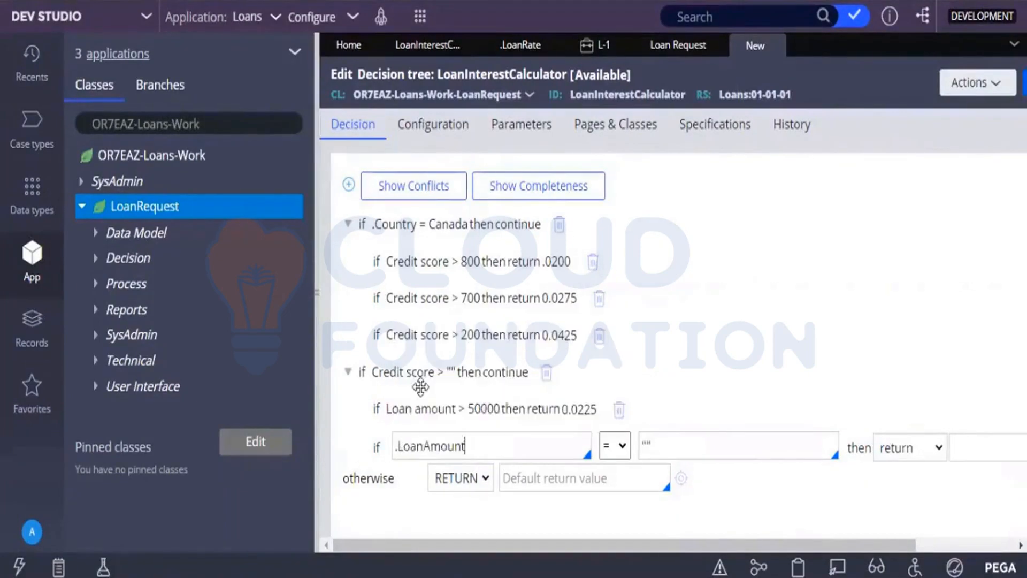
Change the second nested loan amount condition's comparison operator to greater than (>).
{"action": "left_click", "coordinate": [613, 445]}
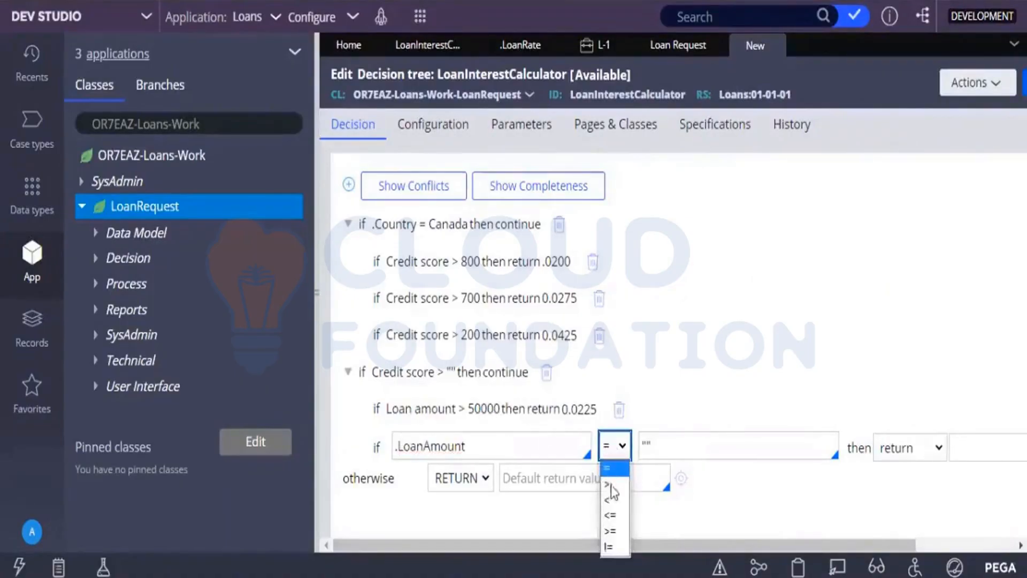
{"action": "left_click", "coordinate": [610, 485]}
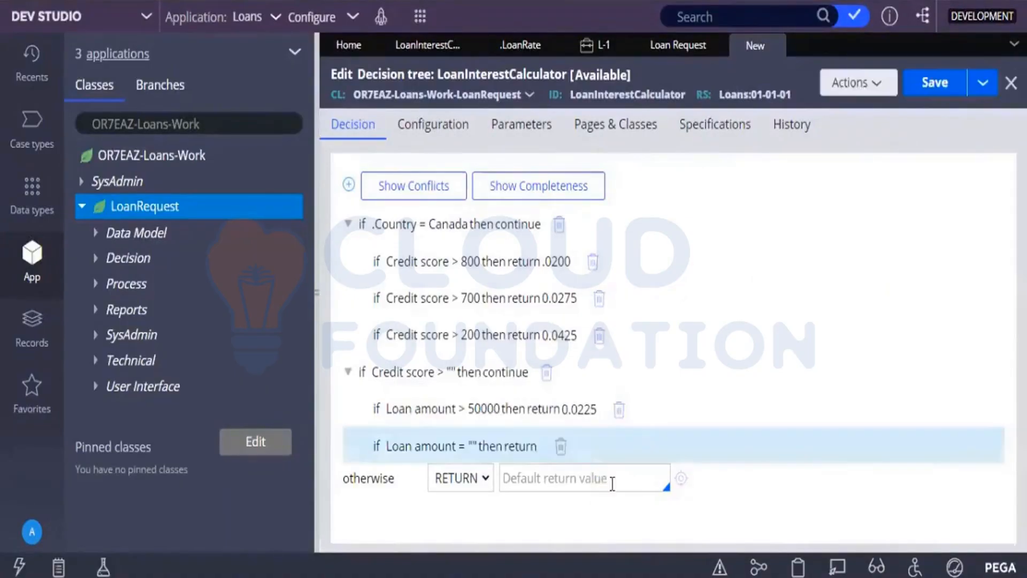
{"action": "left_click", "coordinate": [476, 452]}
{"action": "left_click", "coordinate": [609, 452]}
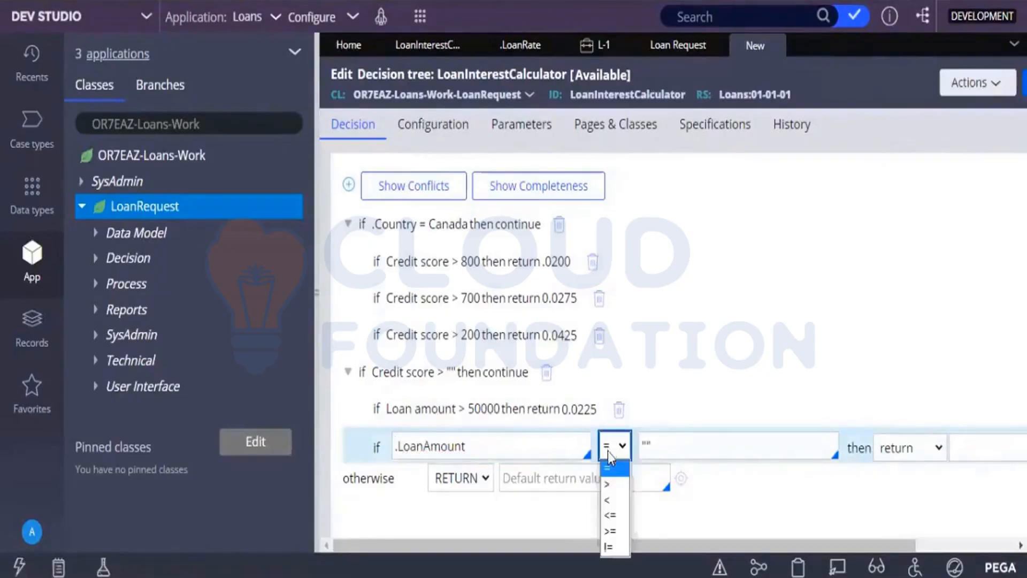
{"action": "left_click", "coordinate": [609, 484]}
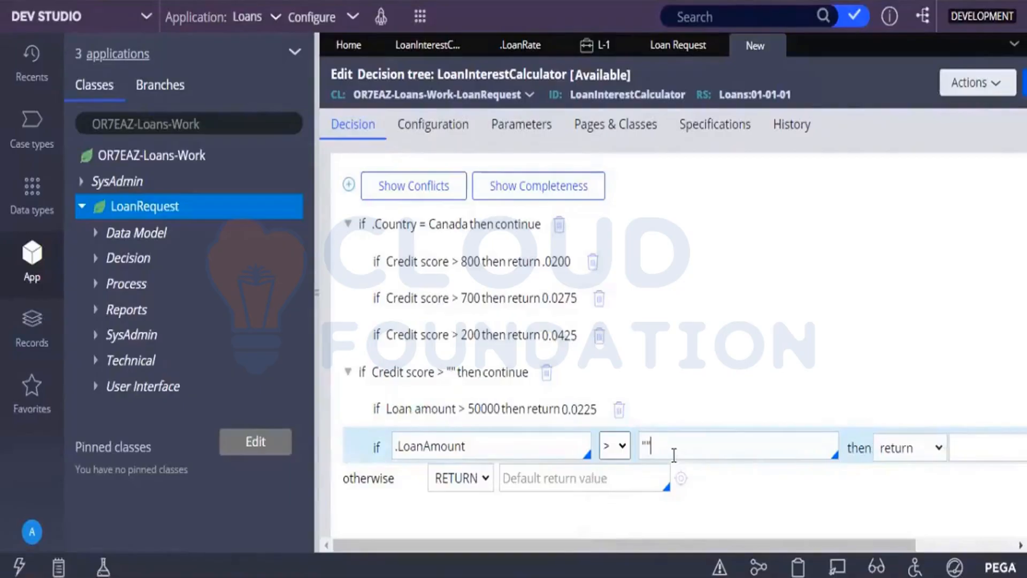
Set the second nested loan amount condition's threshold to 0 and its return value to 0.0200.
{"action": "left_click", "coordinate": [672, 451]}
{"action": "key", "text": "BackSpace"}
{"action": "left_click", "coordinate": [990, 448]}
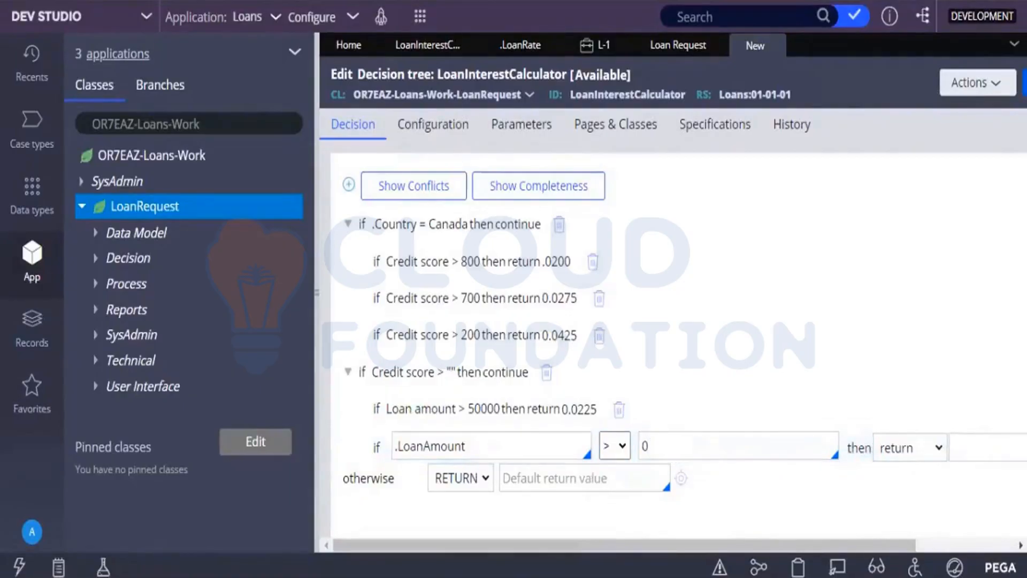
{"action": "type", "text": "0.0200"}
Re-enter 800 as the threshold of the top-level credit score condition and save the decision tree.
{"action": "left_click", "coordinate": [438, 377]}
{"action": "left_click", "coordinate": [438, 376]}
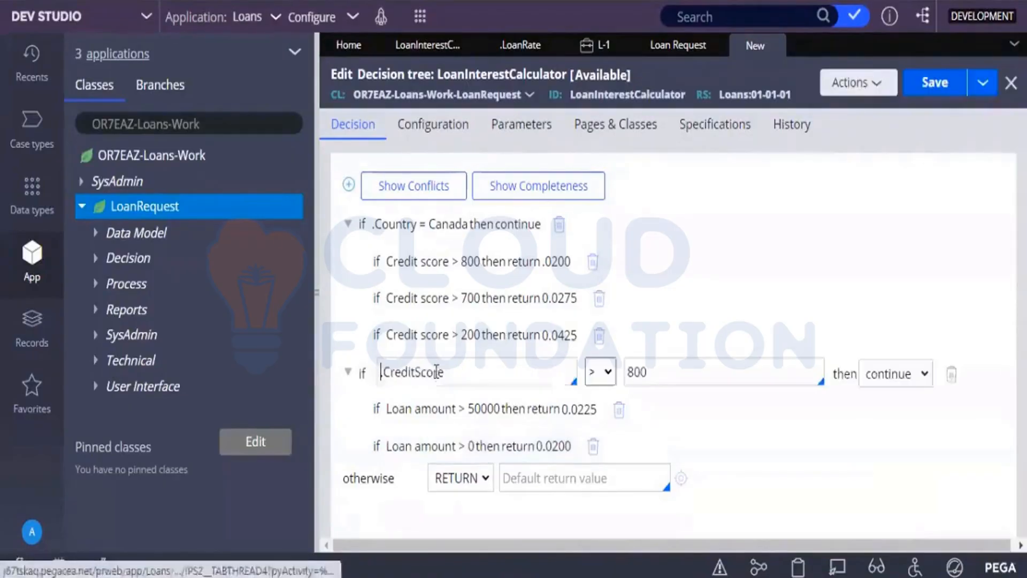
{"action": "left_click", "coordinate": [688, 521]}
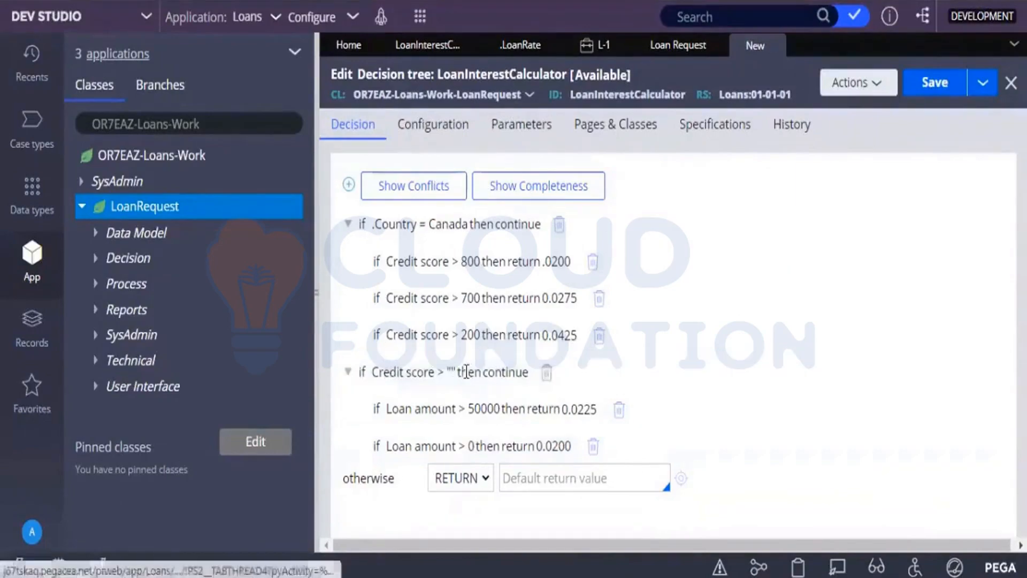
{"action": "left_click", "coordinate": [467, 374]}
{"action": "left_click", "coordinate": [677, 371]}
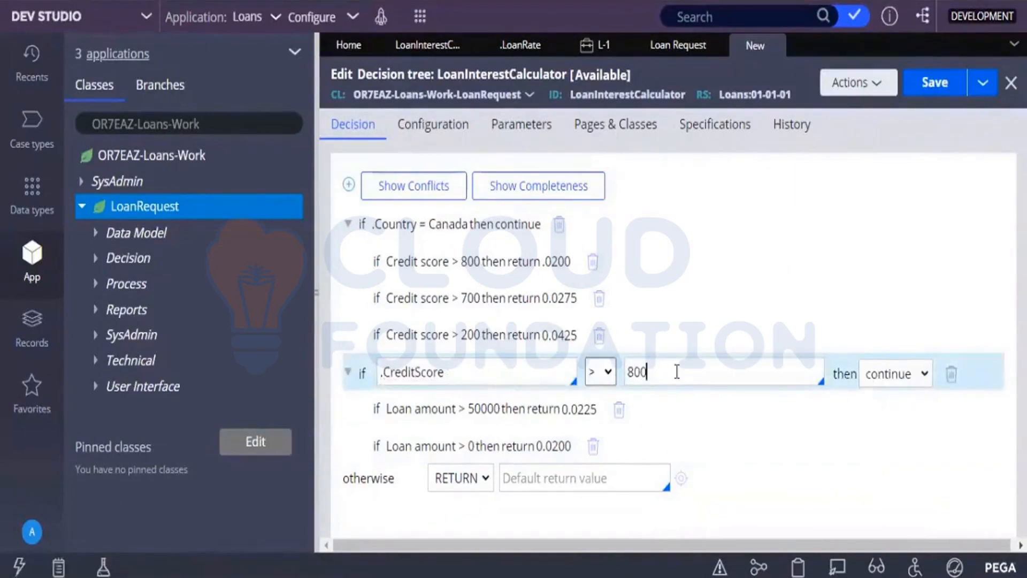
{"action": "key", "text": "BackSpace"}
{"action": "key", "text": "BackSpace"}
{"action": "key", "text": "BackSpace"}
{"action": "type", "text": "800"}
{"action": "left_click", "coordinate": [752, 483]}
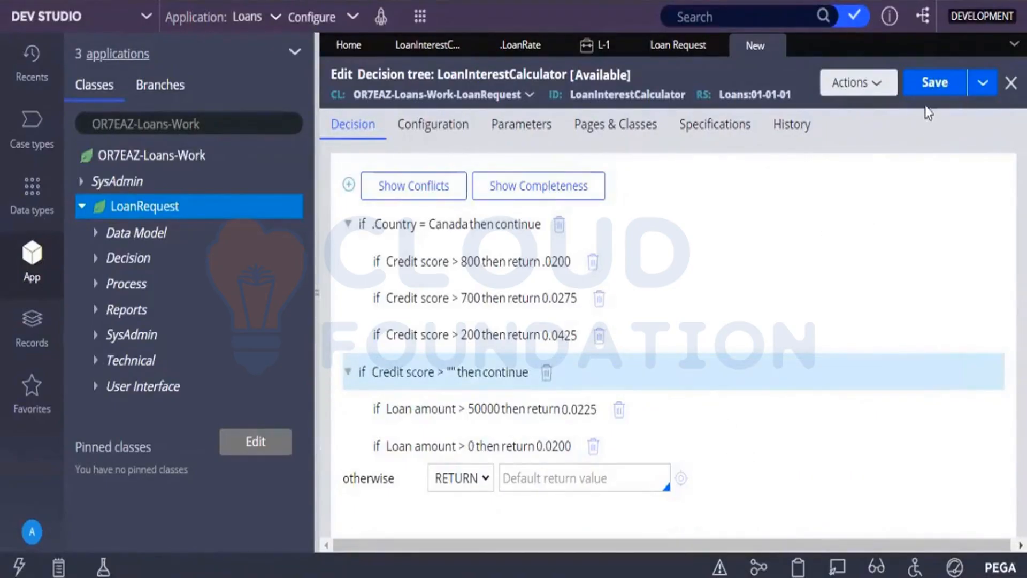
{"action": "left_click", "coordinate": [952, 99]}
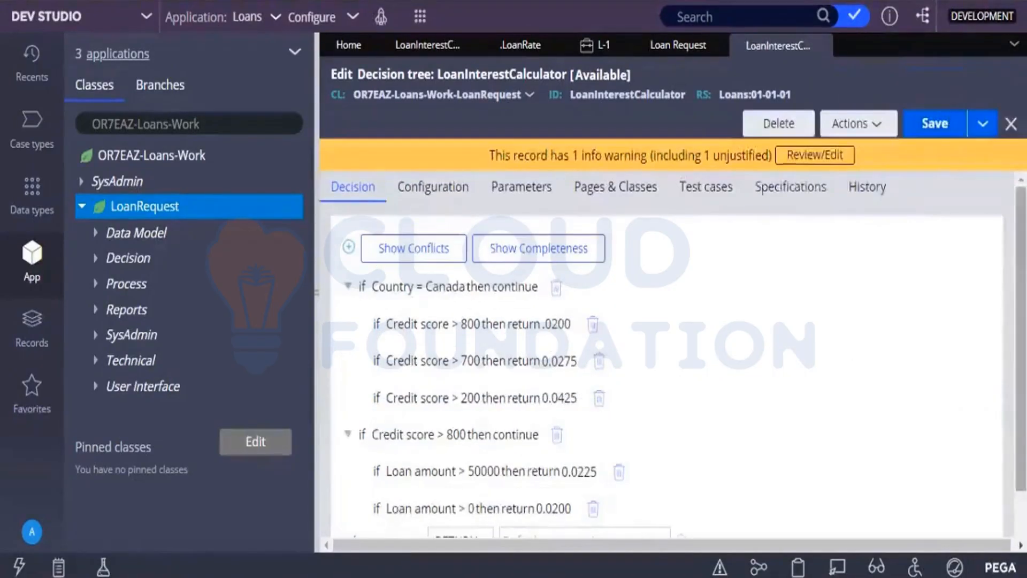
Compare the decision tree with the Loan Interest Calculator decision table, and save the decision tree again.
{"action": "left_click_drag", "start_coordinate": [1020, 340], "coordinate": [1020, 386]}
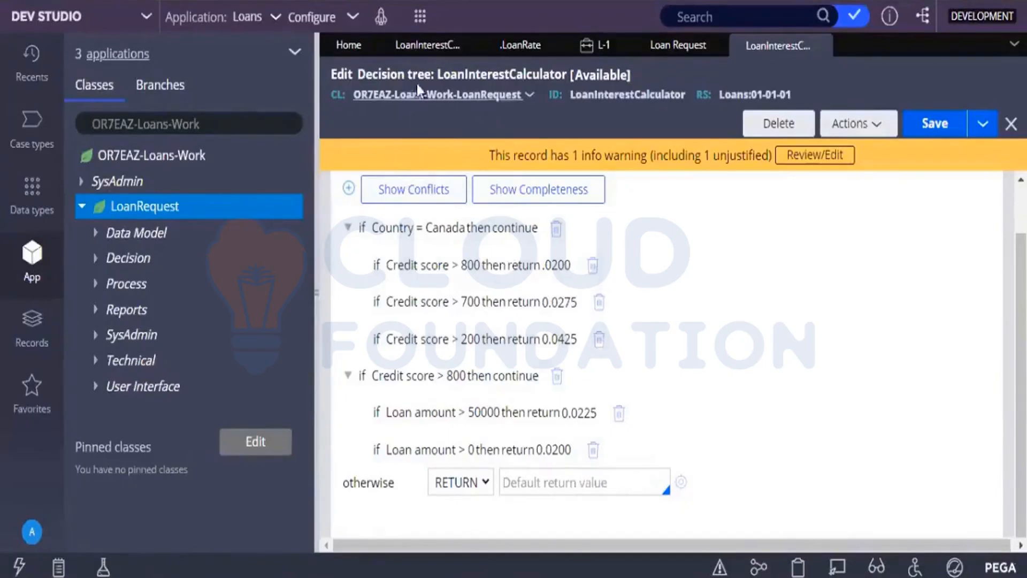
{"action": "left_click", "coordinate": [420, 45]}
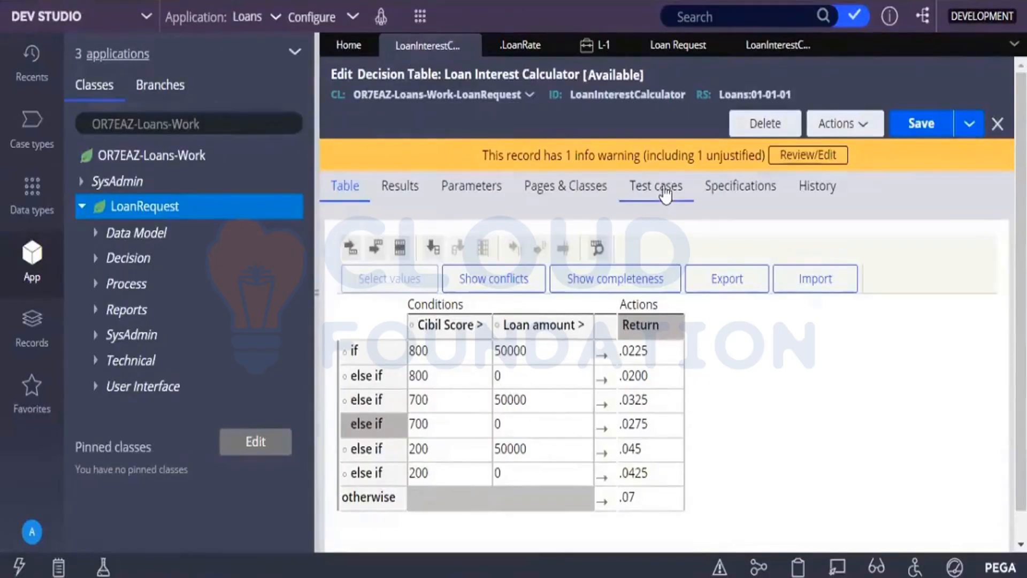
{"action": "left_click", "coordinate": [778, 46]}
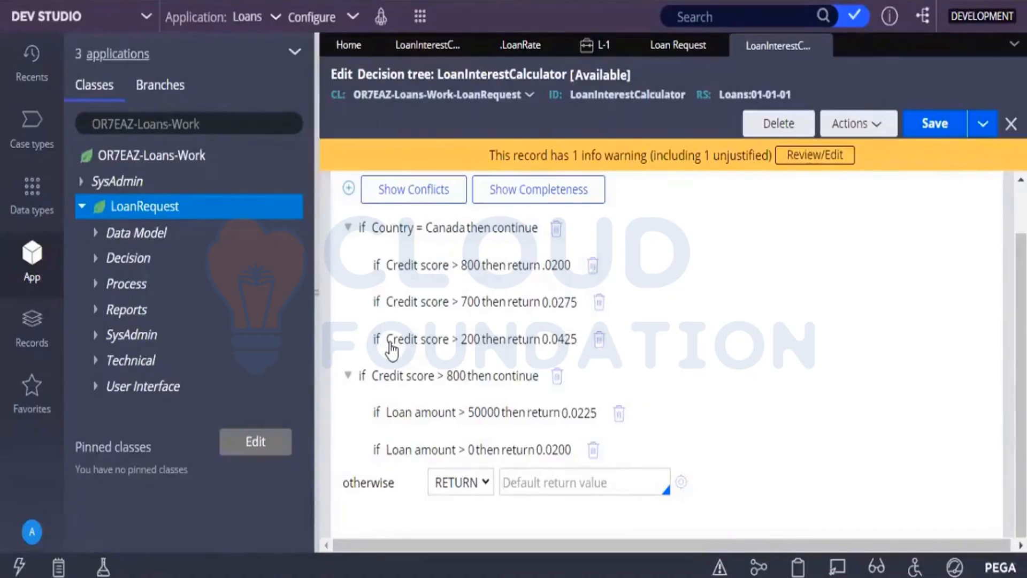
{"action": "left_click", "coordinate": [932, 127]}
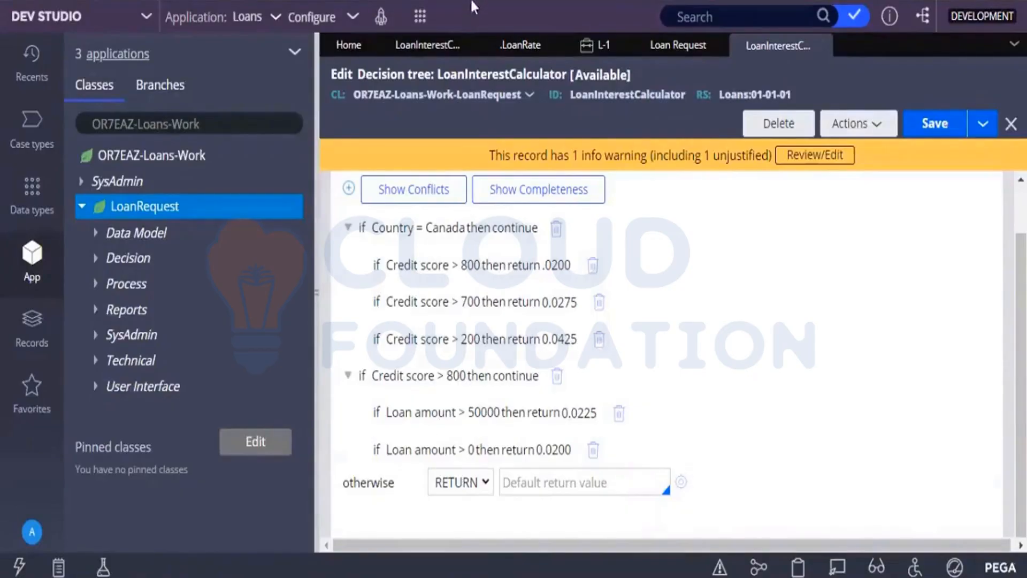
In the .LoanRate declare expression, set the loan rate to the Result of Decision Tree LoanInterestCalculator and save it.
{"action": "left_click", "coordinate": [502, 53]}
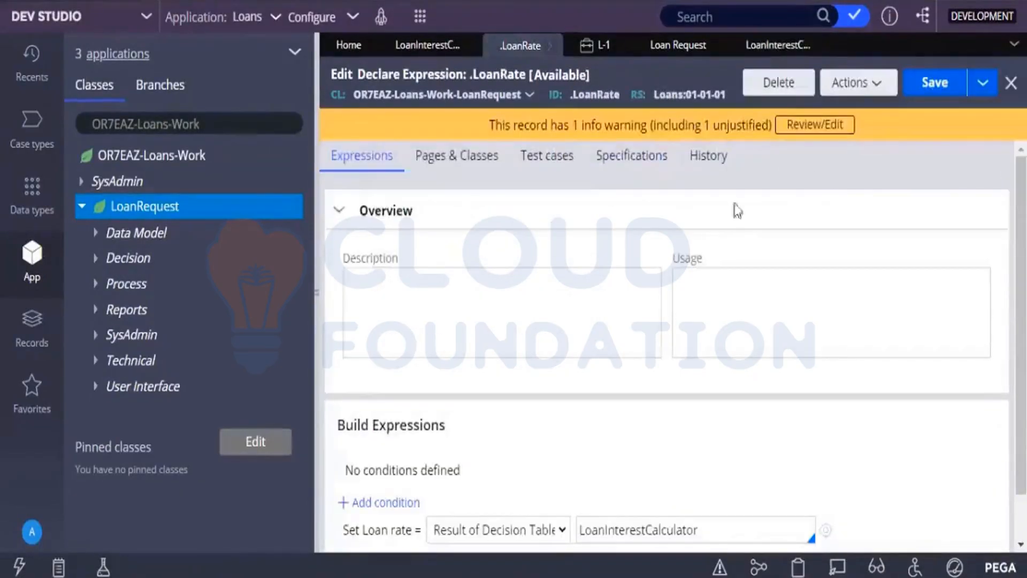
{"action": "scroll", "coordinate": [645, 465], "scroll_direction": "down", "scroll_amount": 1}
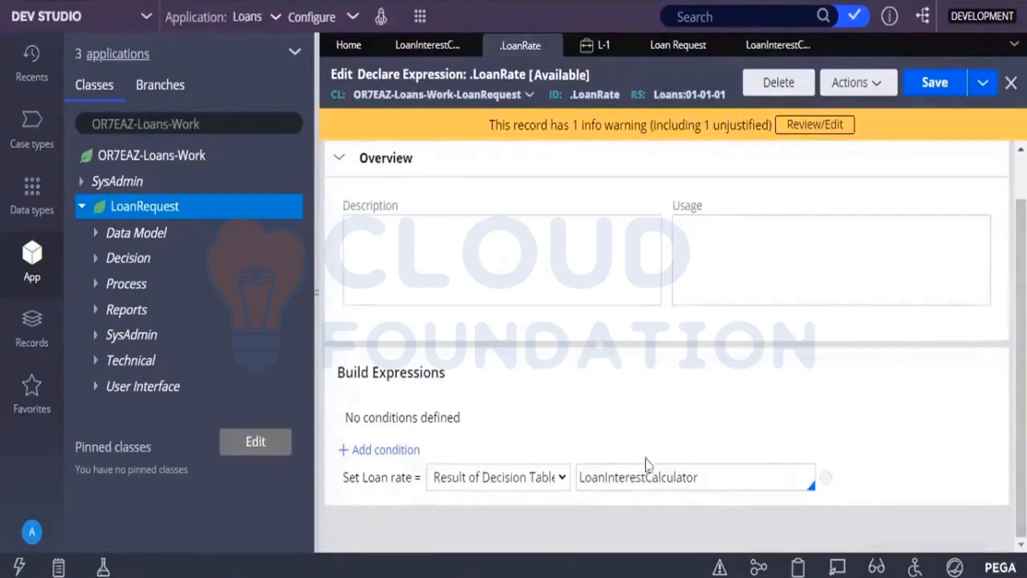
{"action": "left_click", "coordinate": [490, 480]}
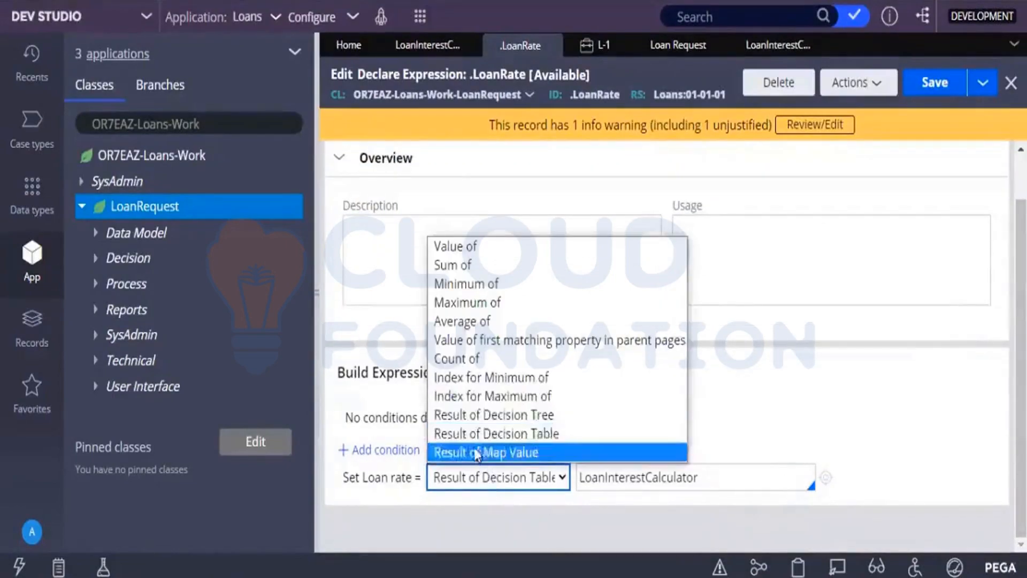
{"action": "left_click", "coordinate": [461, 418]}
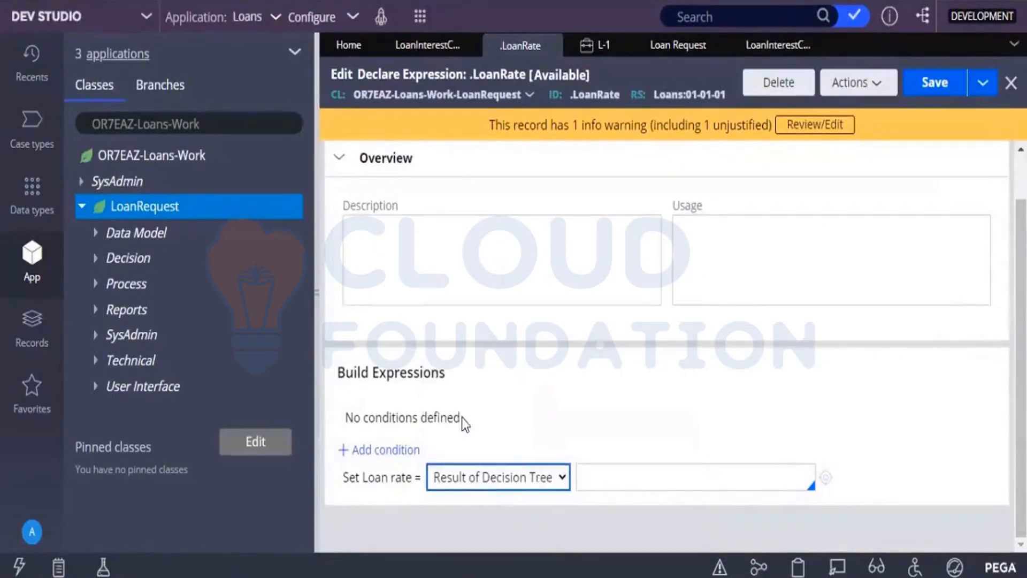
{"action": "left_click", "coordinate": [592, 482]}
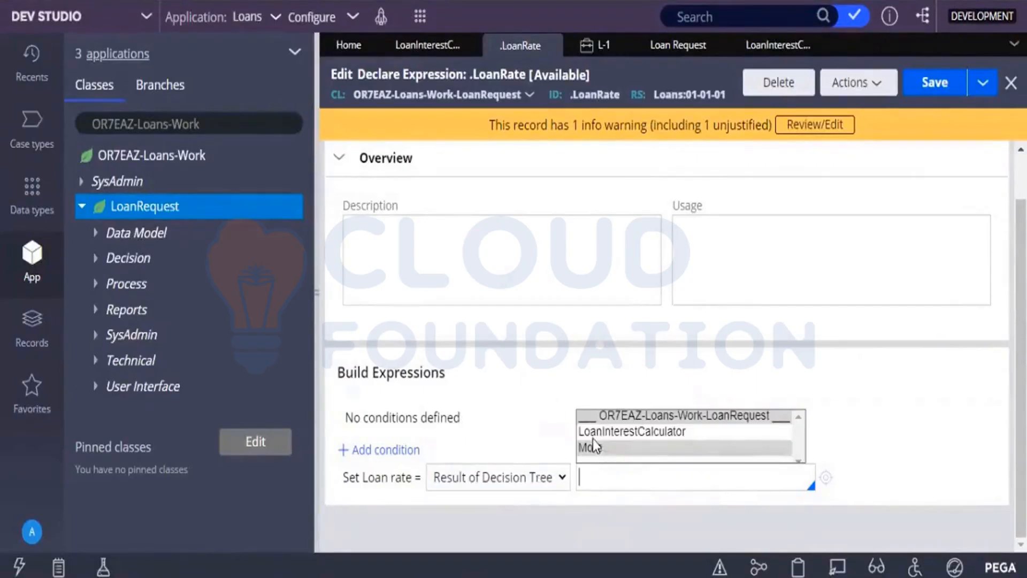
{"action": "left_click", "coordinate": [593, 438]}
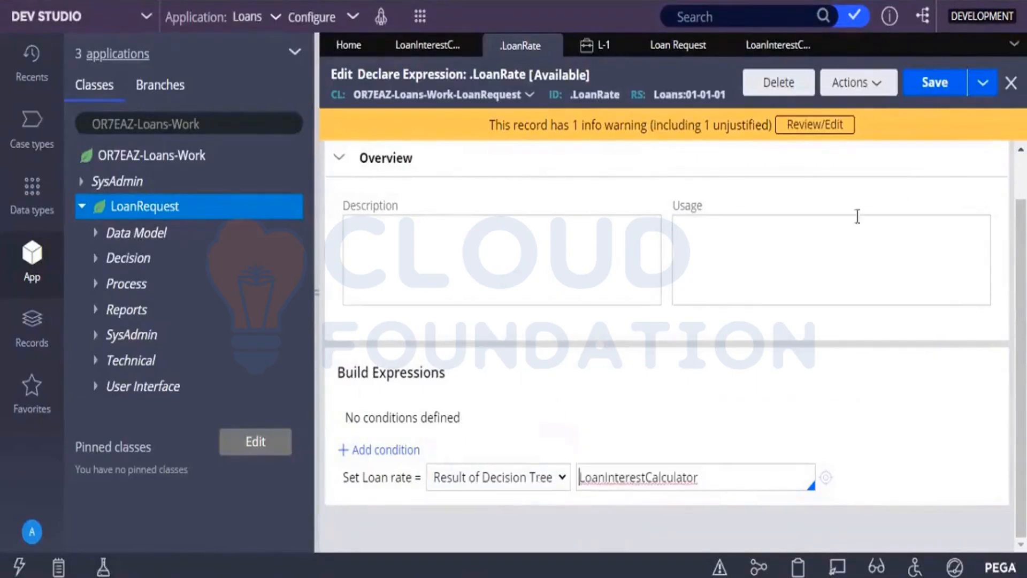
{"action": "left_click", "coordinate": [936, 85]}
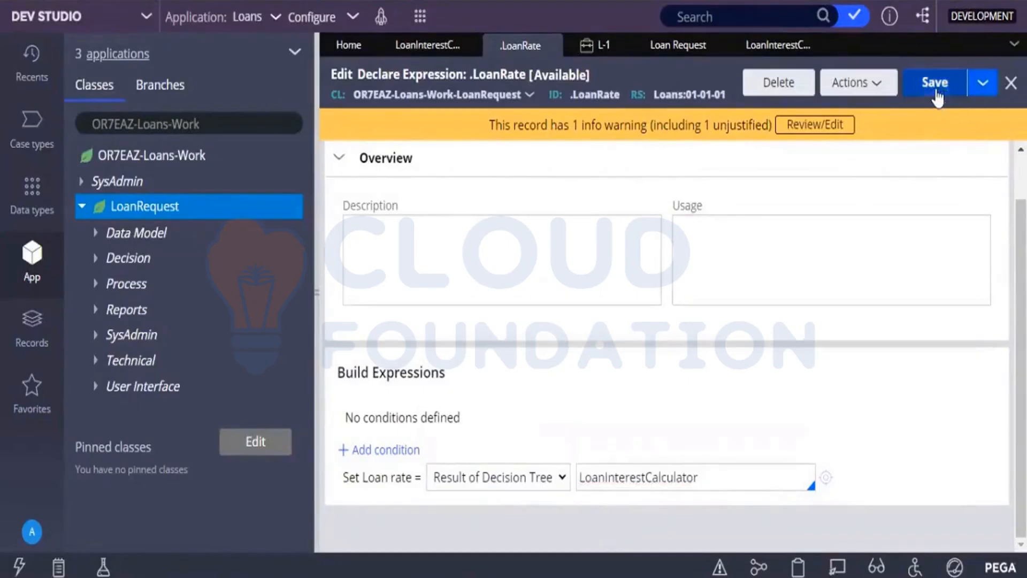
Return to the LoanInterestCalculator decision tree and set its otherwise return value to .07.
{"action": "left_click", "coordinate": [778, 48]}
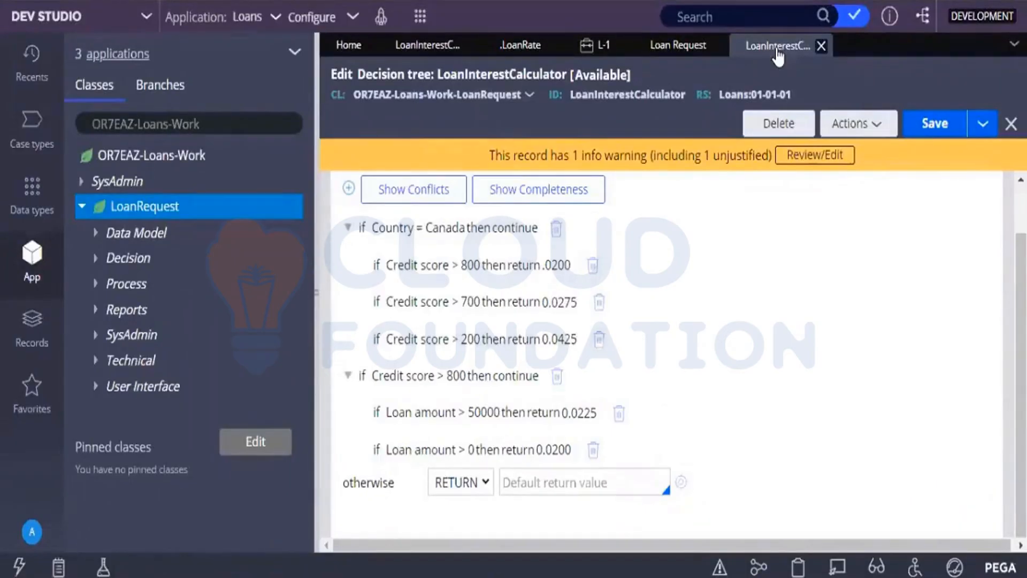
{"action": "left_click", "coordinate": [555, 480]}
{"action": "type", "text": ".07"}
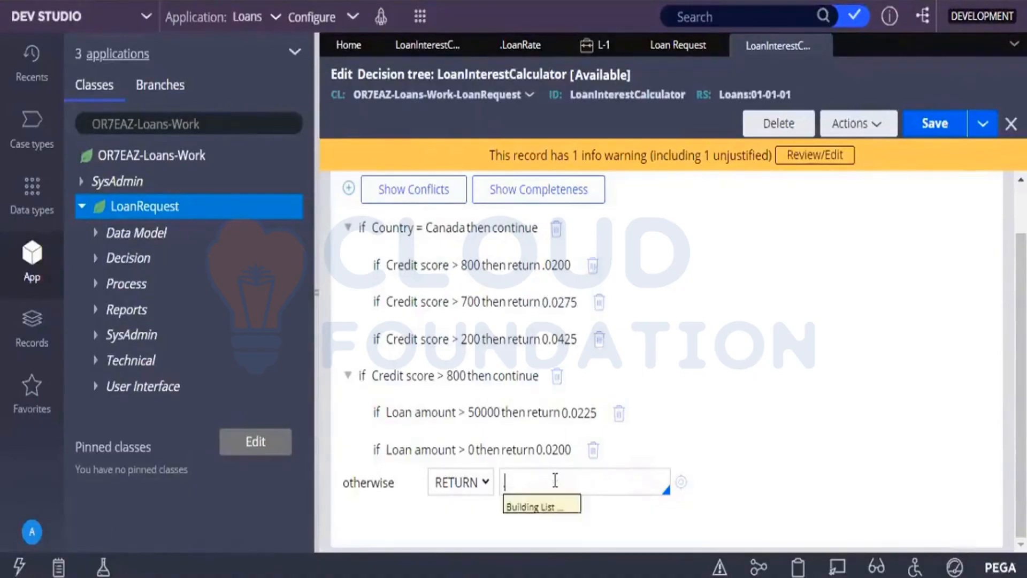
{"action": "left_click", "coordinate": [892, 423]}
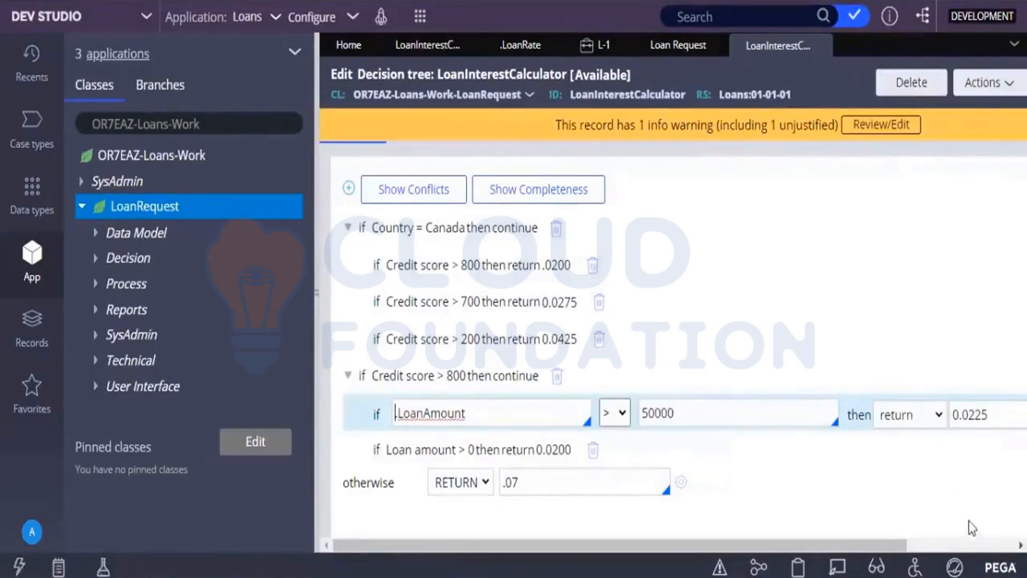
{"action": "left_click", "coordinate": [964, 544]}
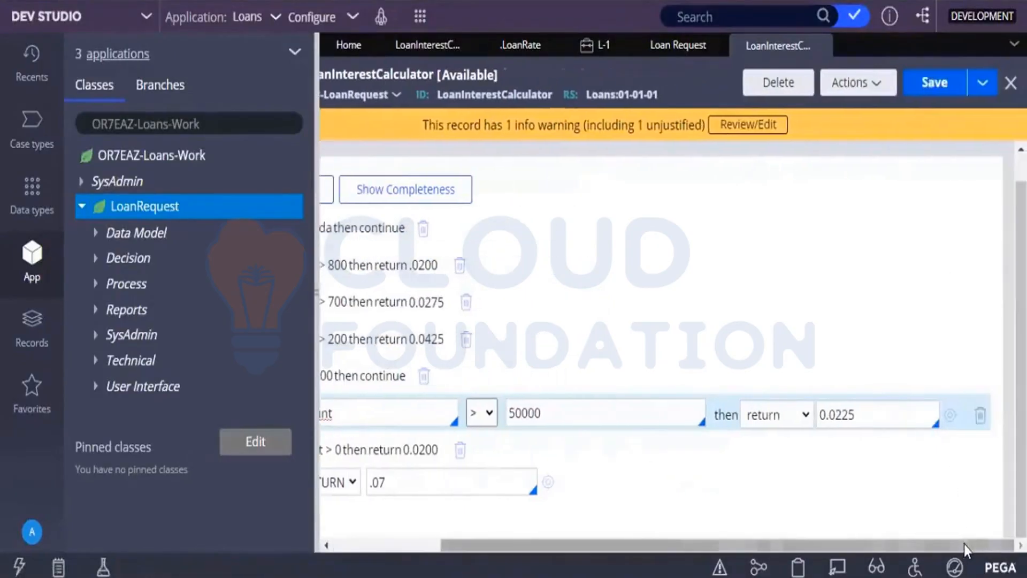
Save the LoanInterestCalculator decision tree and compare its rates with the Loan Interest Calculator decision table.
{"action": "left_click", "coordinate": [936, 85]}
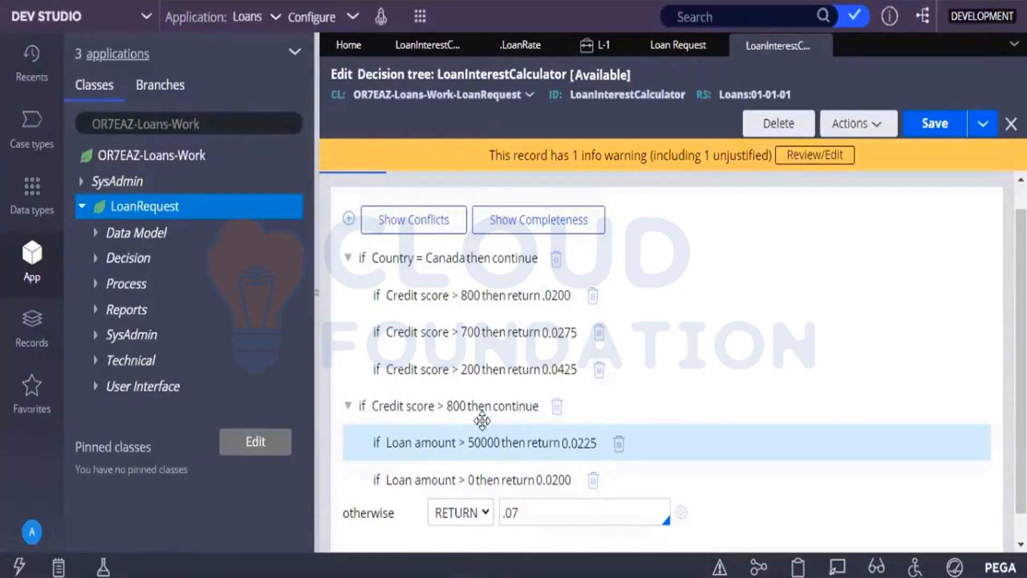
{"action": "left_click", "coordinate": [929, 134]}
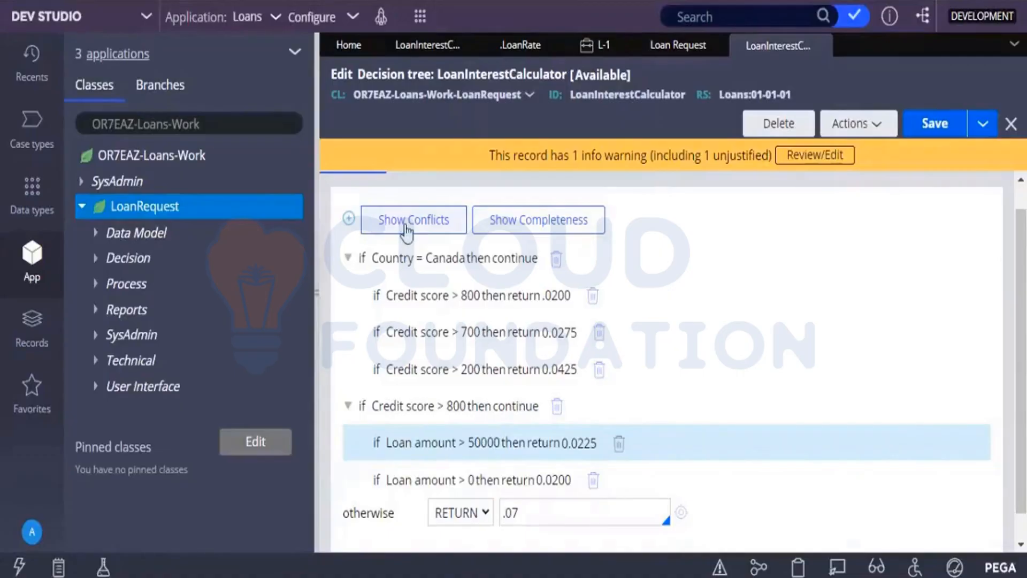
{"action": "left_click", "coordinate": [418, 50]}
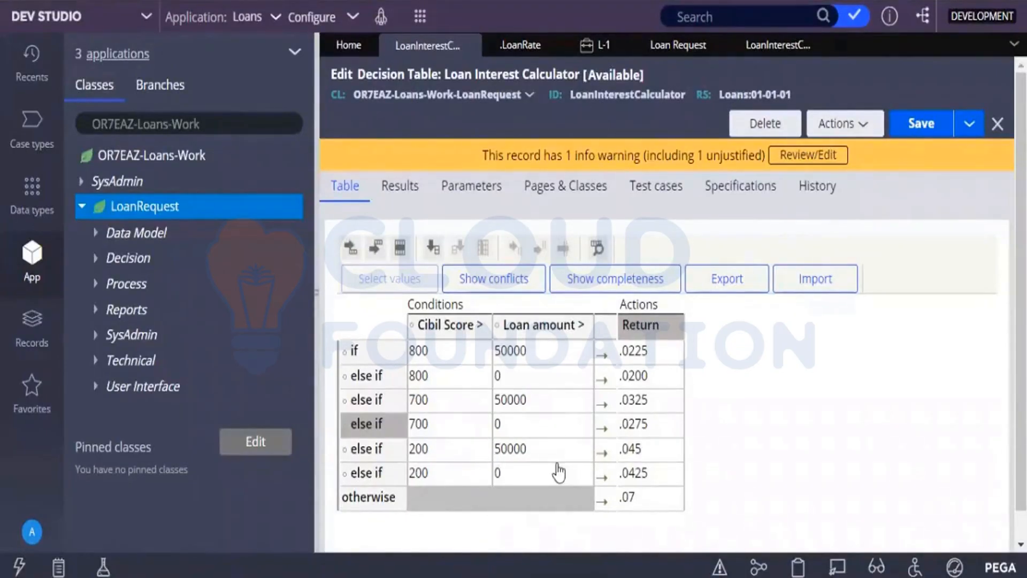
{"action": "left_click", "coordinate": [759, 47]}
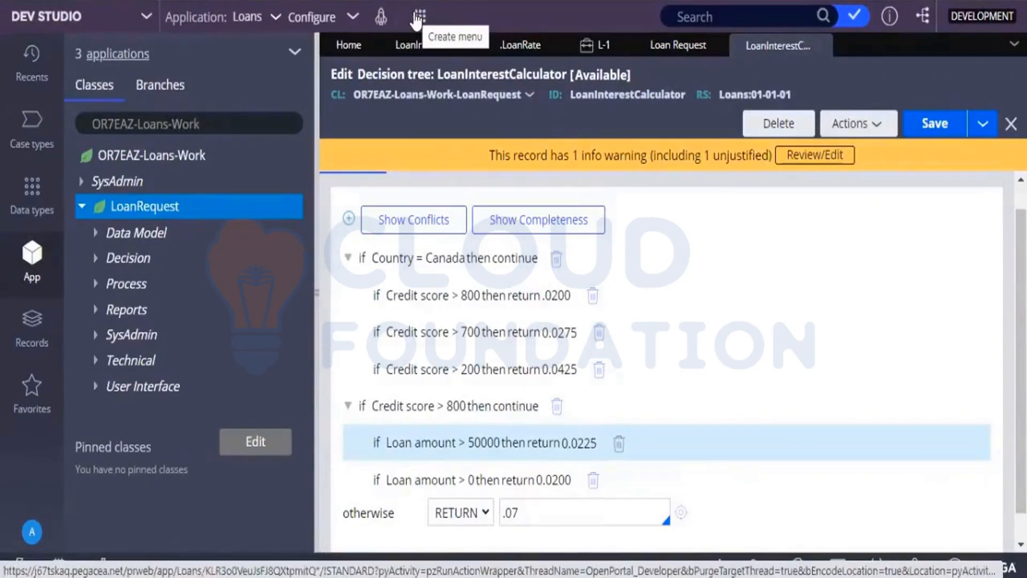
Review the result source options for the loan rate in the .LoanRate declare expression, keep Result of Decision Tree, and save it.
{"action": "left_click", "coordinate": [522, 46]}
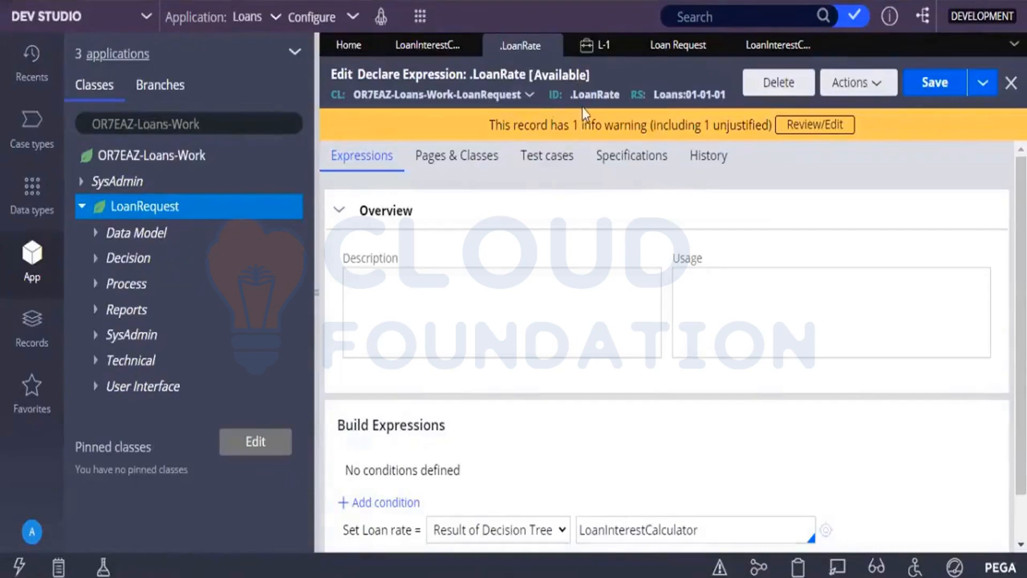
{"action": "left_click", "coordinate": [689, 289]}
{"action": "left_click", "coordinate": [452, 530]}
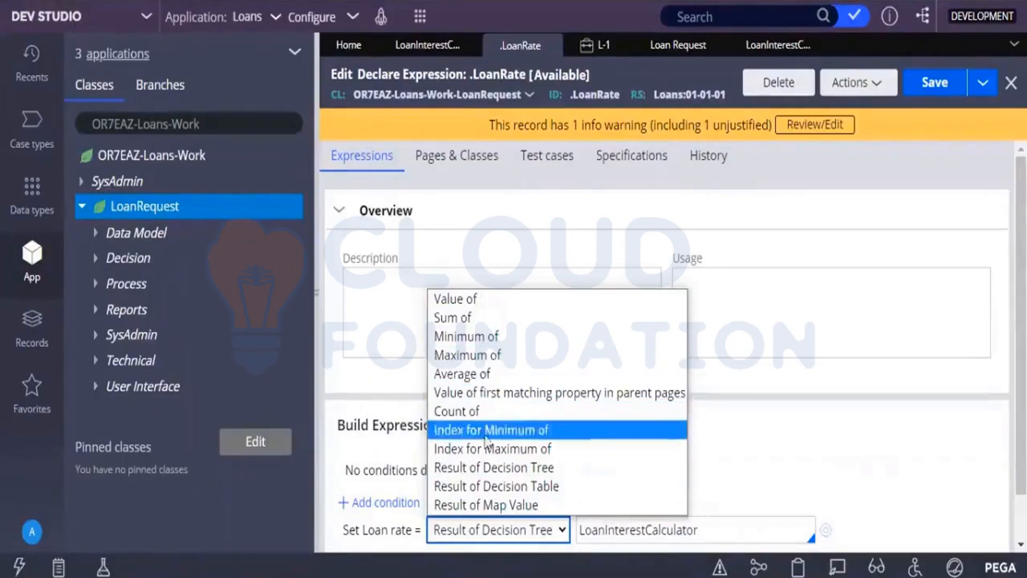
{"action": "left_click", "coordinate": [759, 467]}
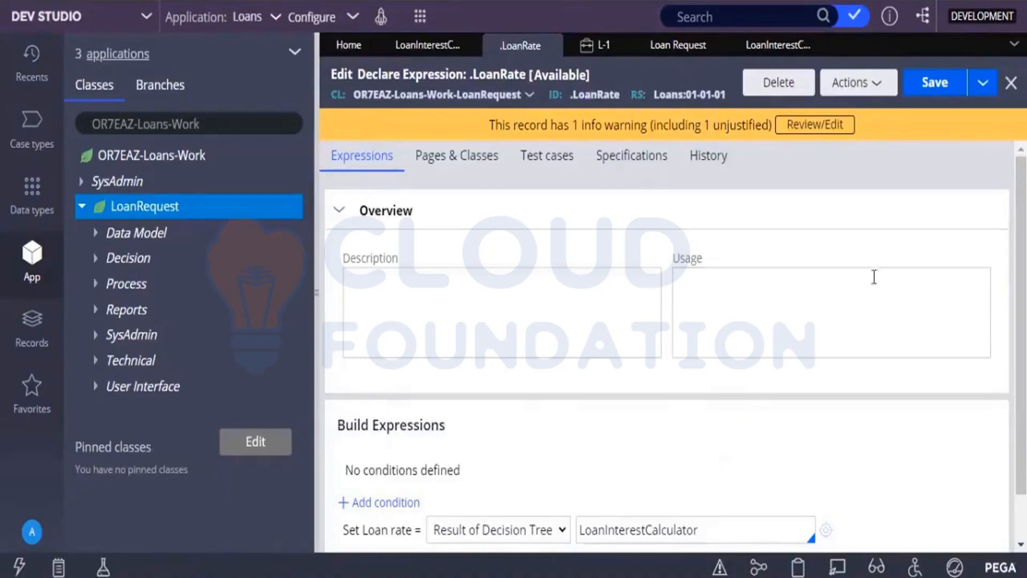
{"action": "left_click", "coordinate": [936, 82]}
Create a new Loan Request case to test the decision tree.
{"action": "left_click", "coordinate": [419, 16]}
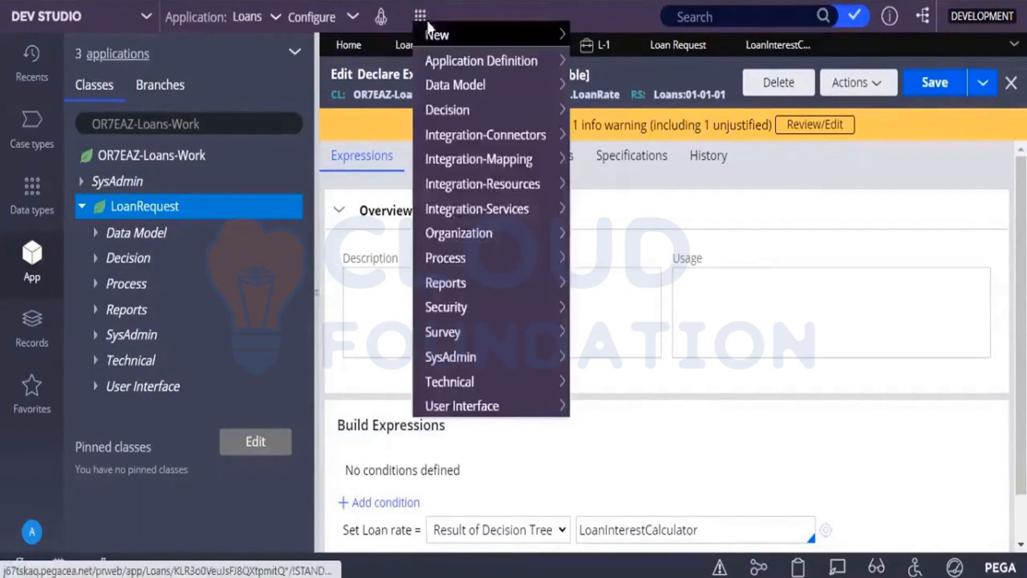
{"action": "mouse_move", "coordinate": [431, 32]}
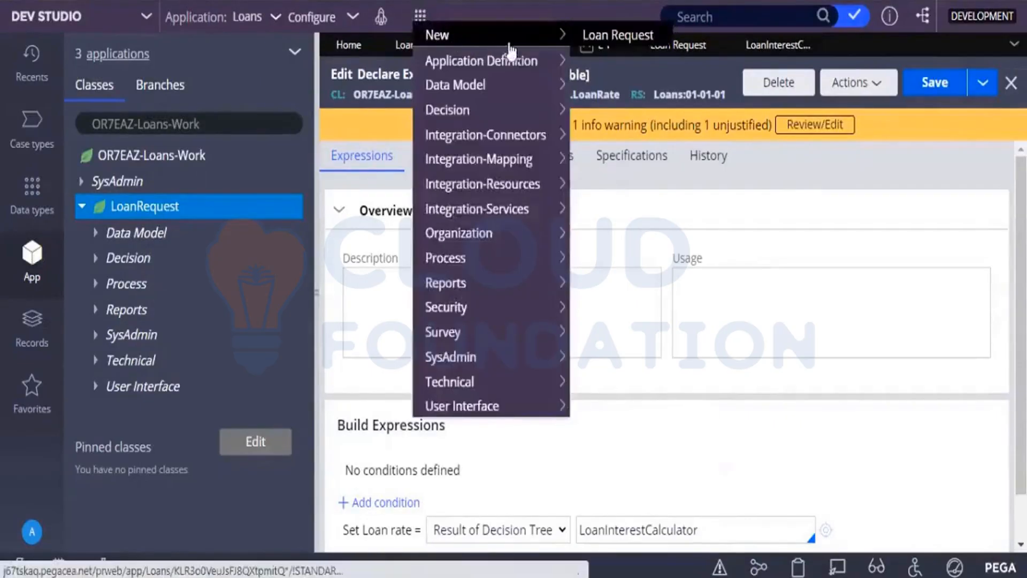
{"action": "left_click", "coordinate": [587, 37]}
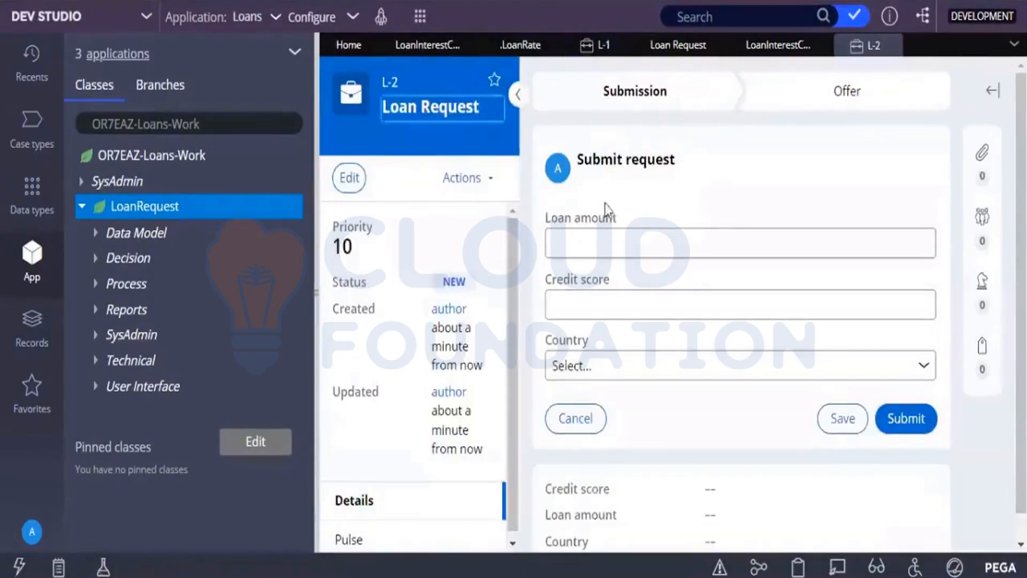
Submit the loan request with loan amount 70000, credit score 100 and country Canada.
{"action": "left_click", "coordinate": [600, 235]}
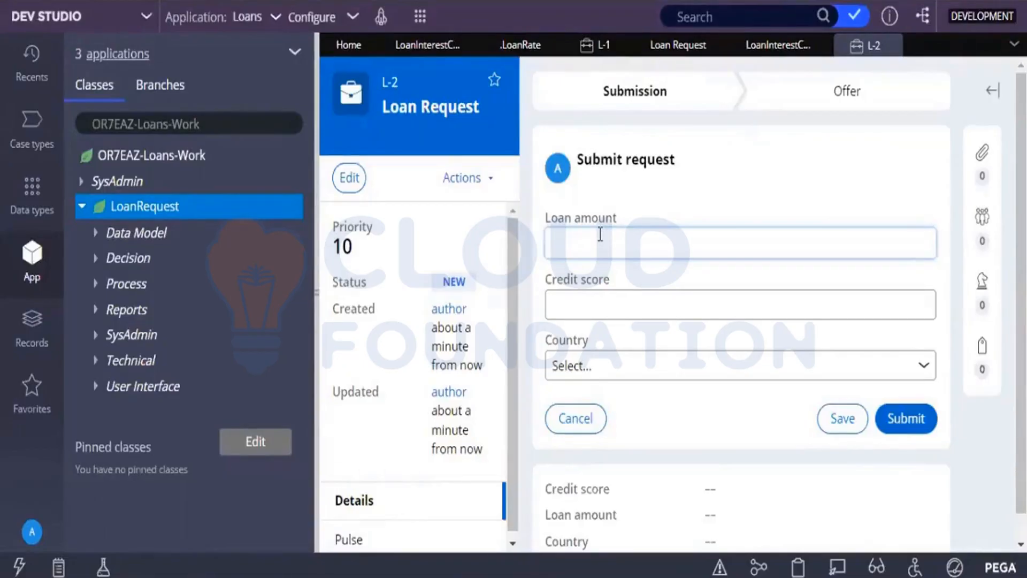
{"action": "type", "text": "70000"}
{"action": "left_click", "coordinate": [586, 292]}
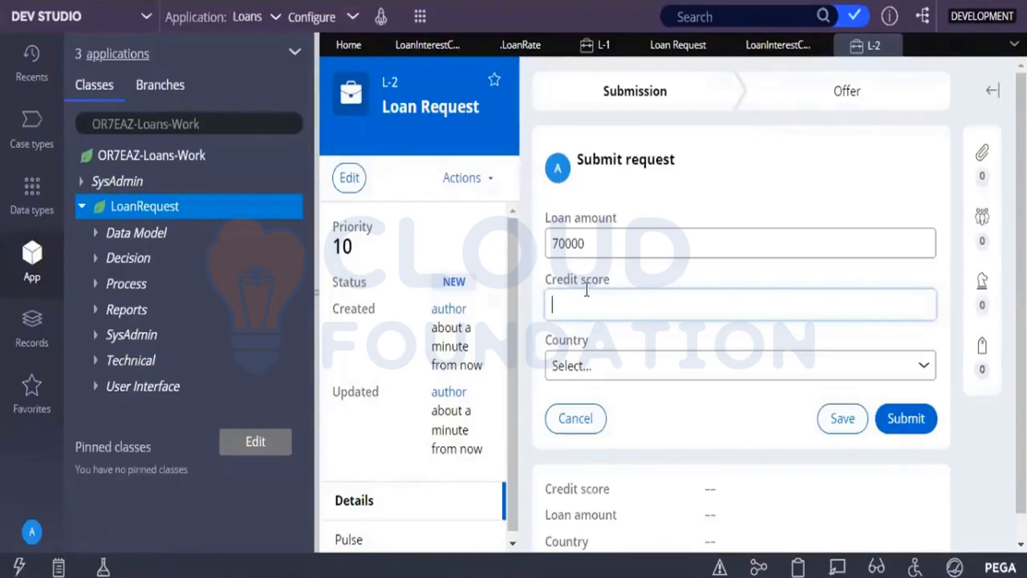
{"action": "type", "text": "100"}
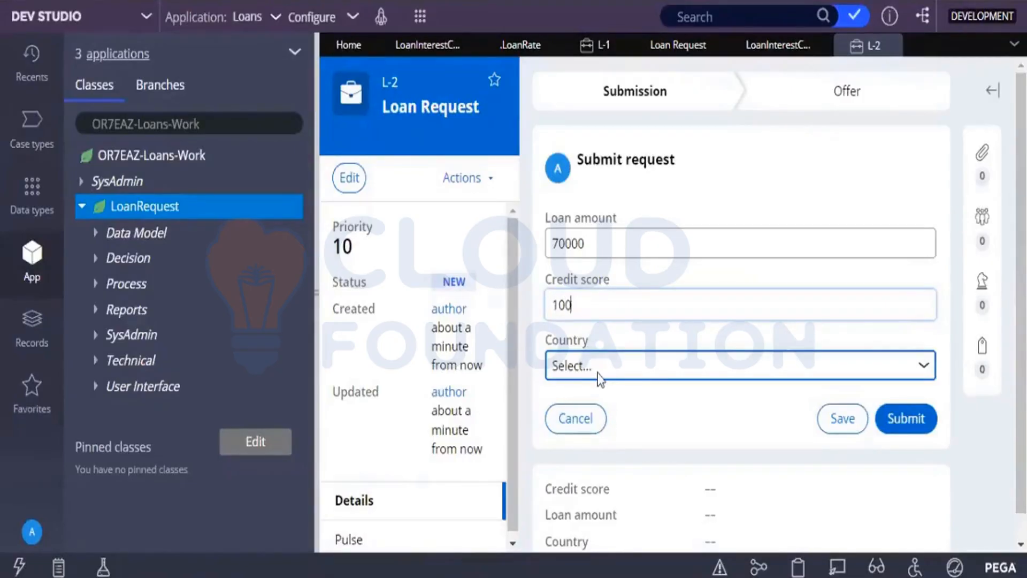
{"action": "left_click", "coordinate": [705, 371]}
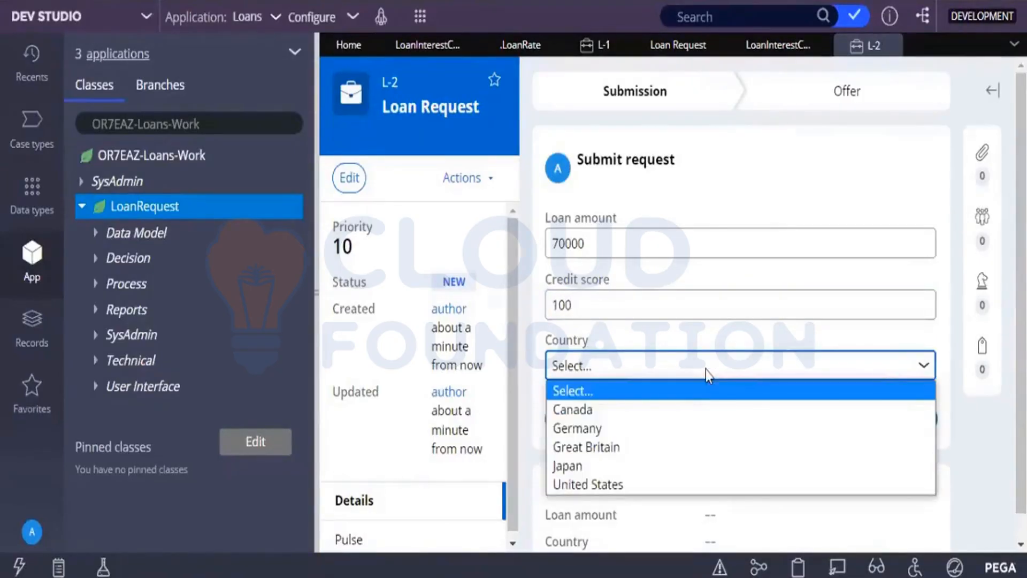
{"action": "left_click", "coordinate": [627, 414]}
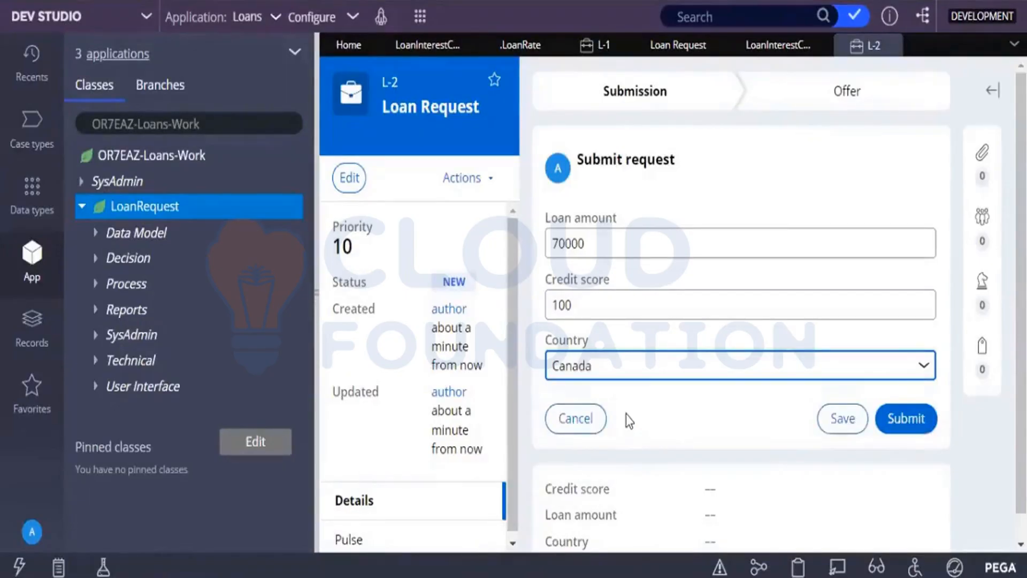
{"action": "left_click", "coordinate": [902, 420]}
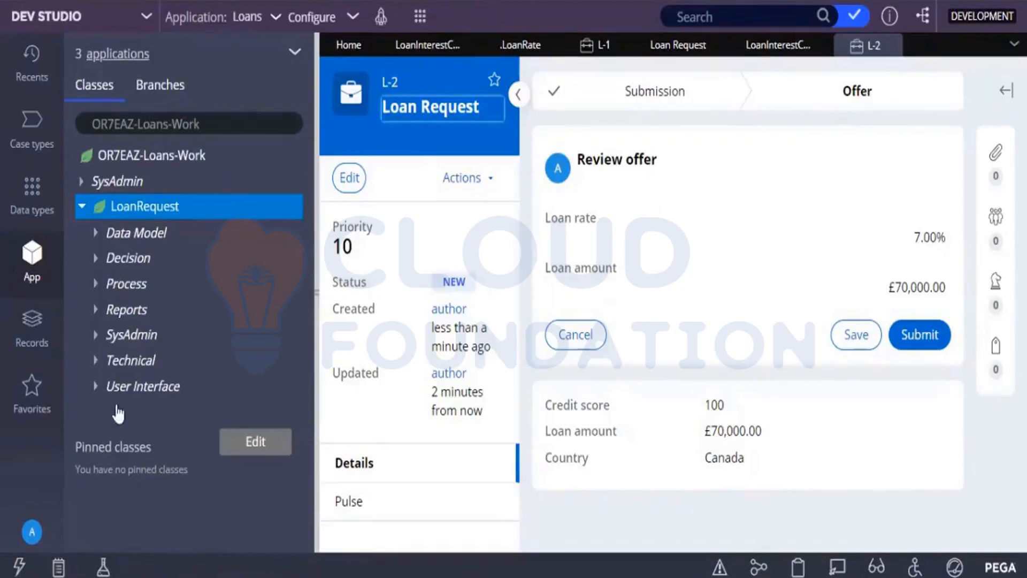
Compare the loan rate on the case's Review offer screen with the conditions in the LoanInterestCalculator decision tree.
{"action": "left_click", "coordinate": [777, 47]}
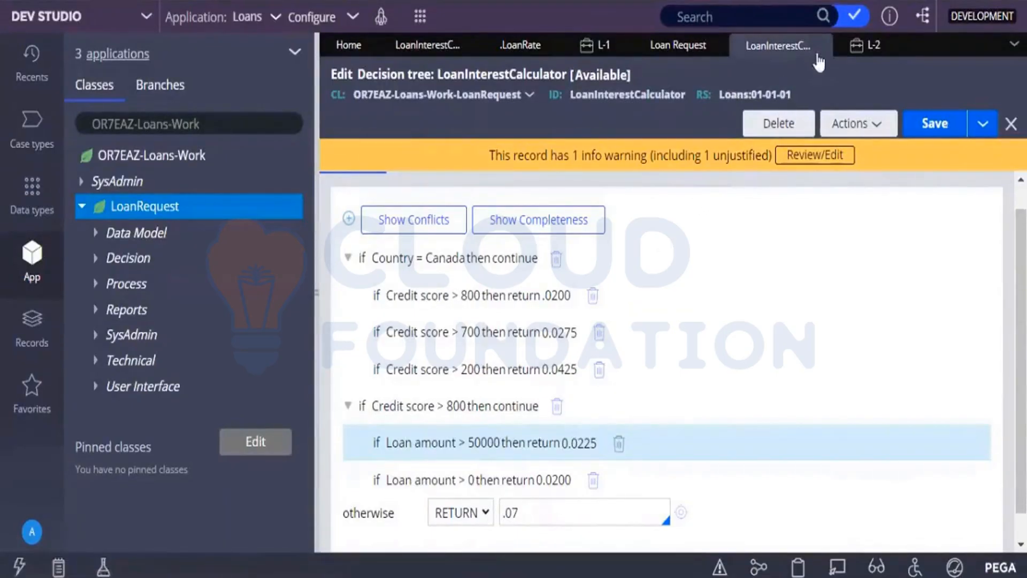
{"action": "left_click", "coordinate": [867, 46]}
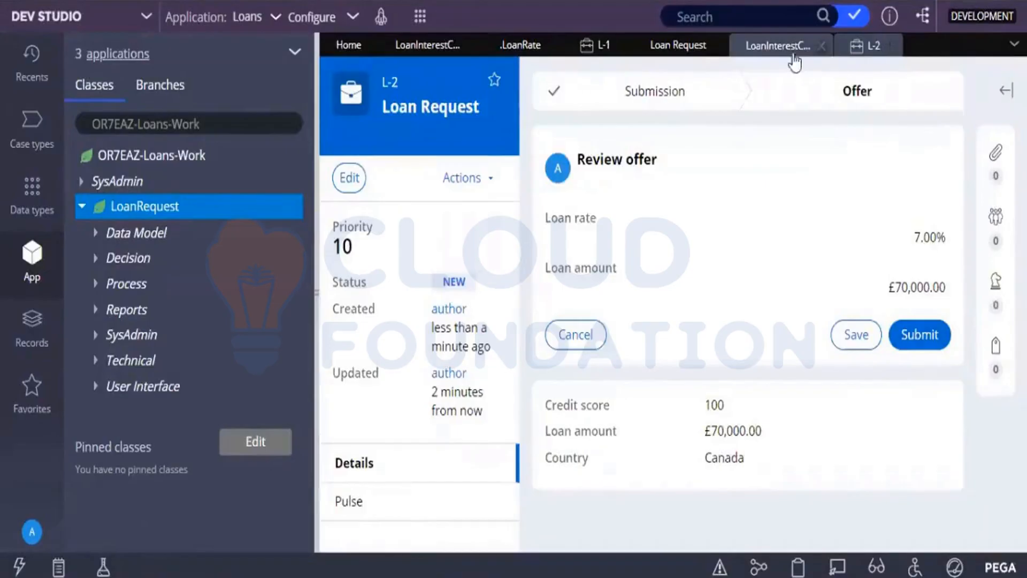
{"action": "left_click", "coordinate": [766, 51]}
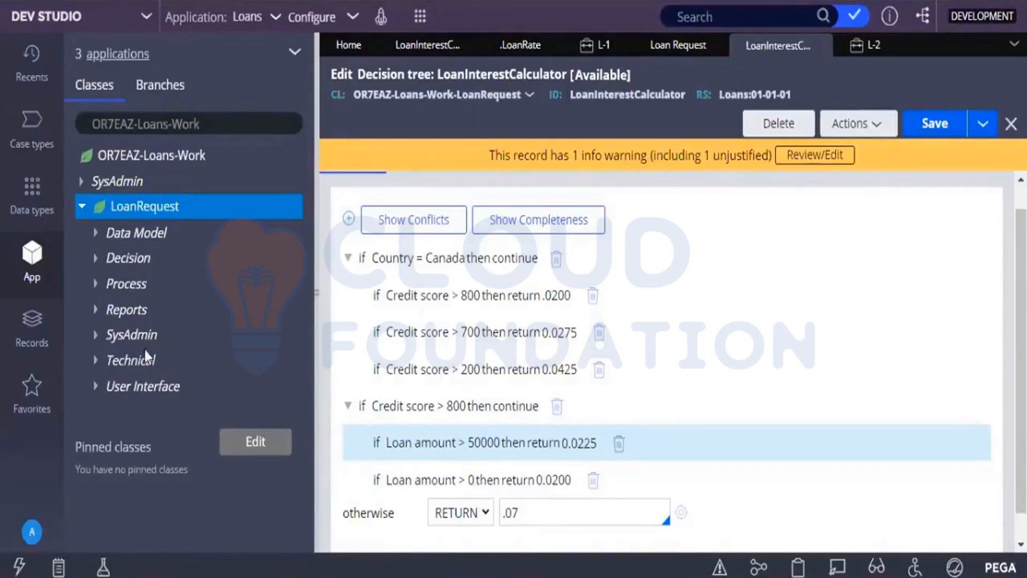
Open the LoanRequest class's Test activity, browse the methods available for its first step, and close the activity.
{"action": "left_click", "coordinate": [97, 359]}
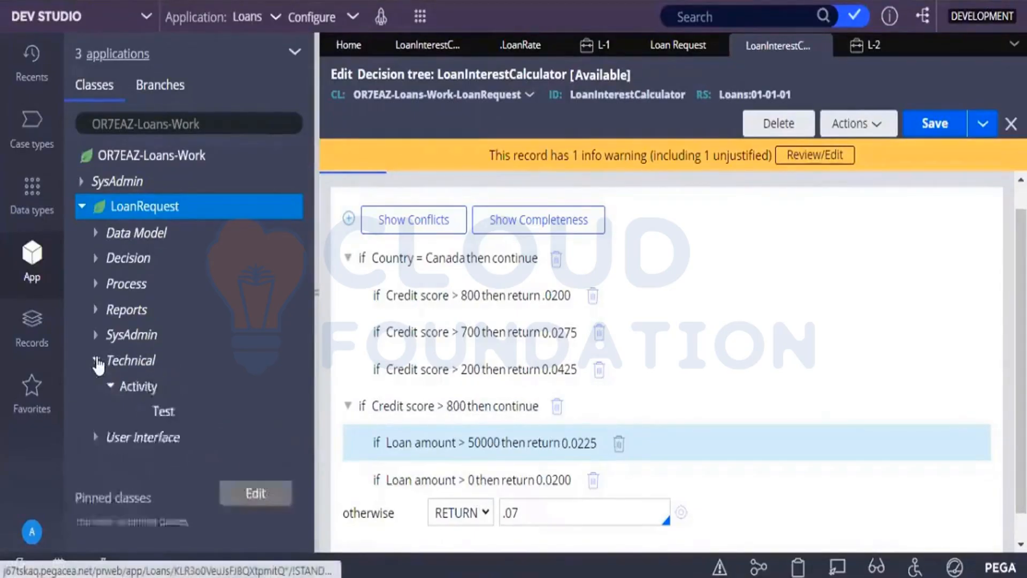
{"action": "left_click", "coordinate": [163, 414]}
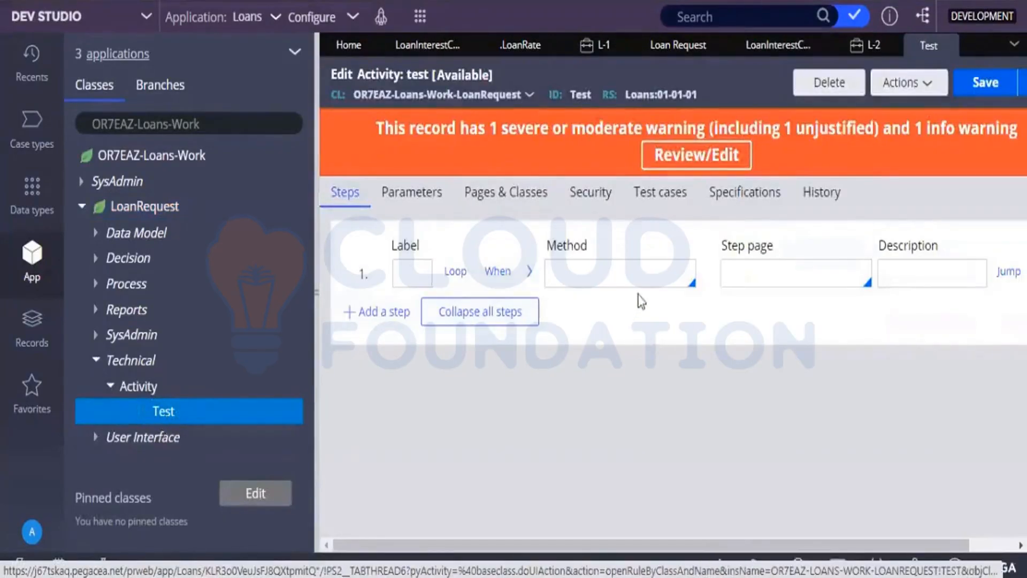
{"action": "left_click", "coordinate": [623, 275]}
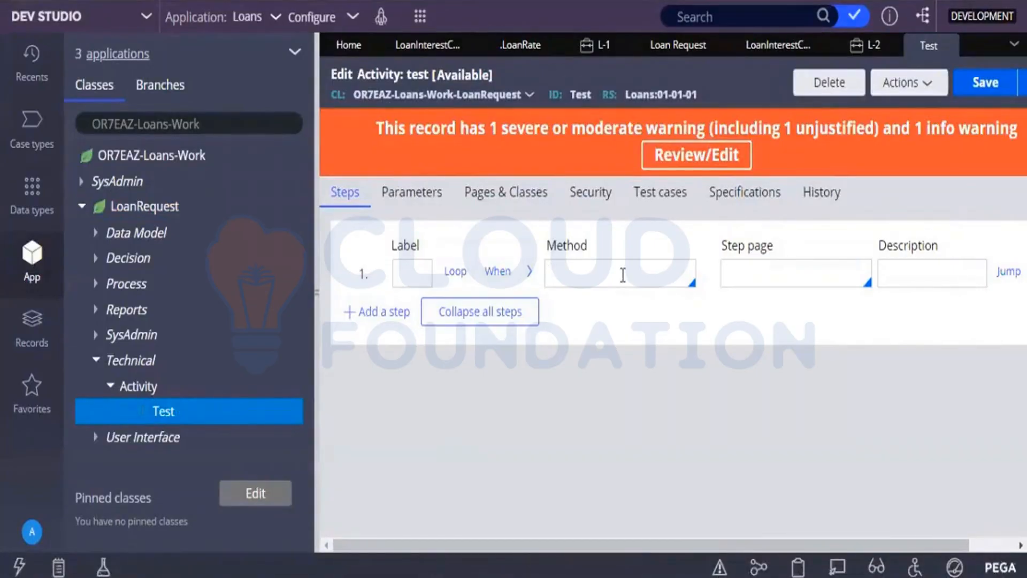
{"action": "key", "text": "Down"}
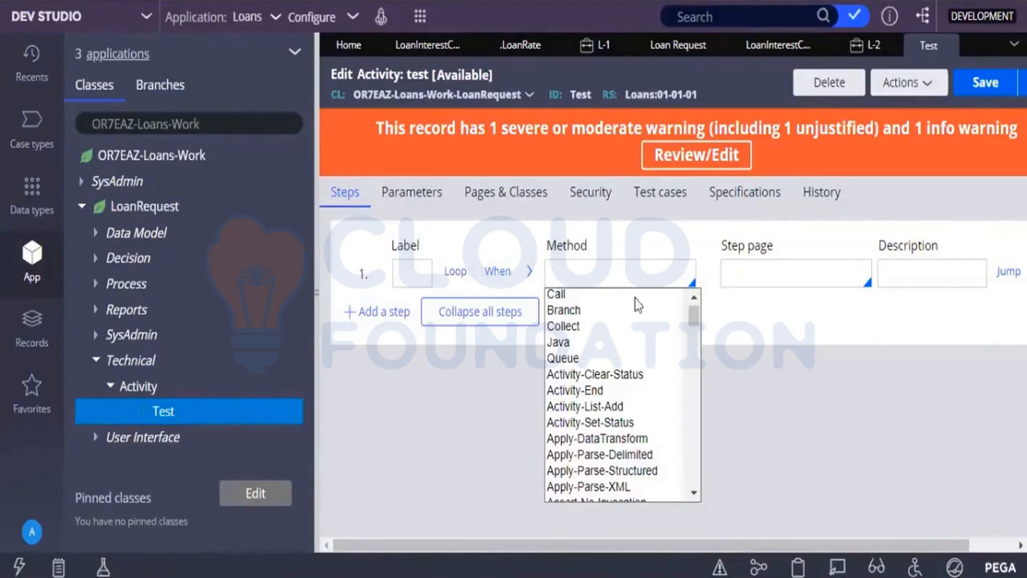
{"action": "left_click", "coordinate": [693, 342]}
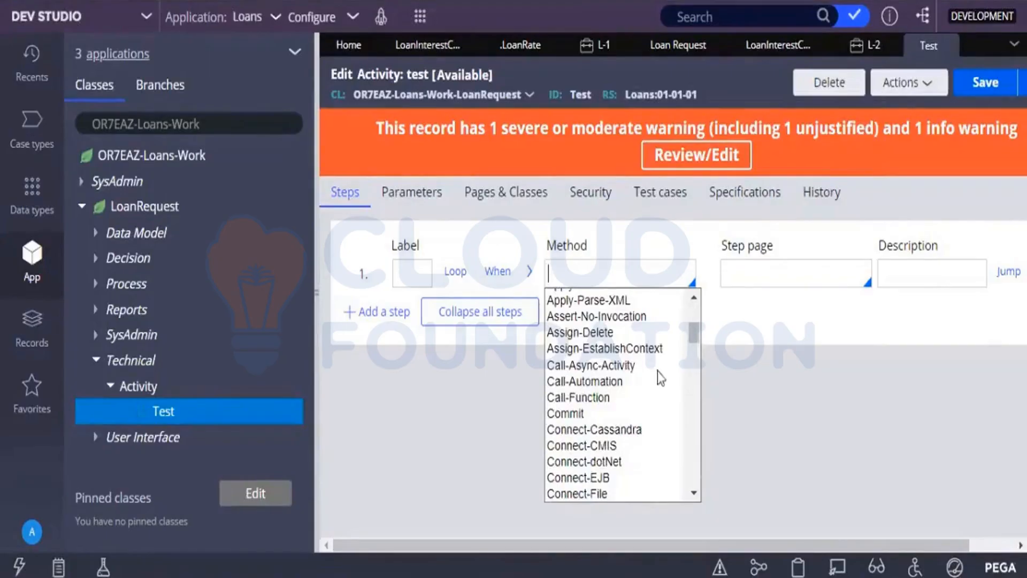
{"action": "left_click", "coordinate": [691, 407]}
{"action": "left_click", "coordinate": [693, 408]}
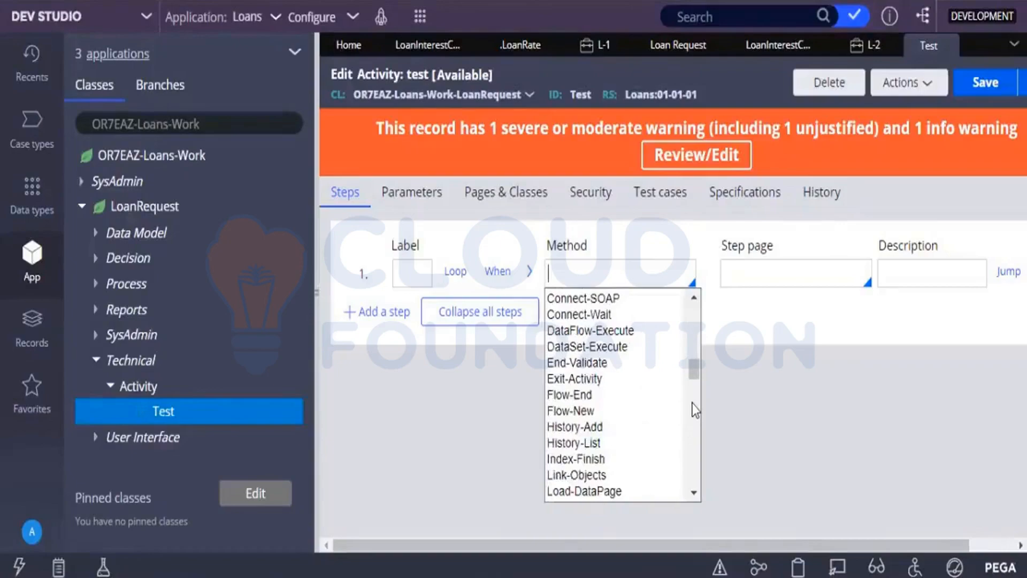
{"action": "left_click", "coordinate": [694, 410]}
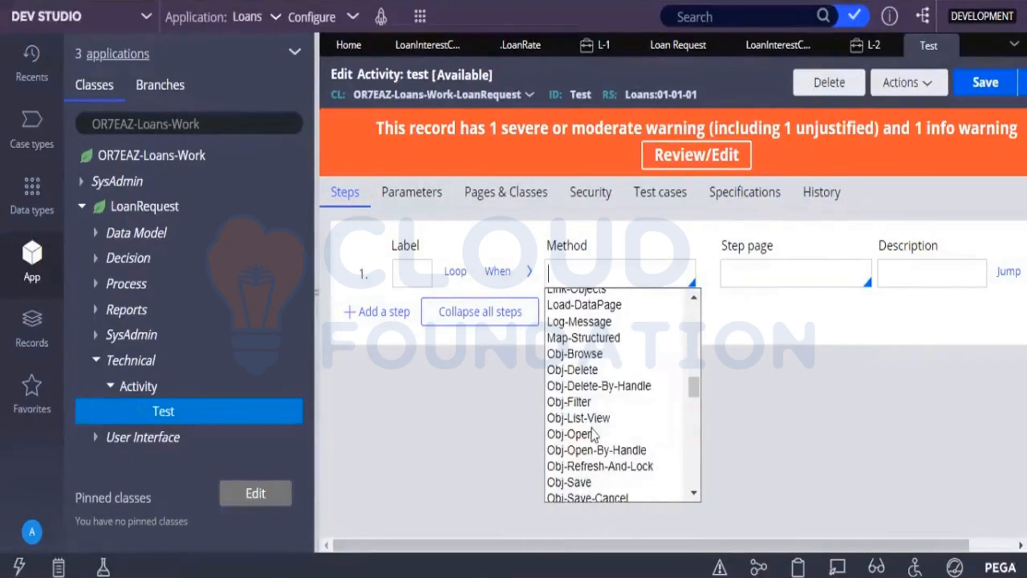
{"action": "left_click", "coordinate": [695, 450]}
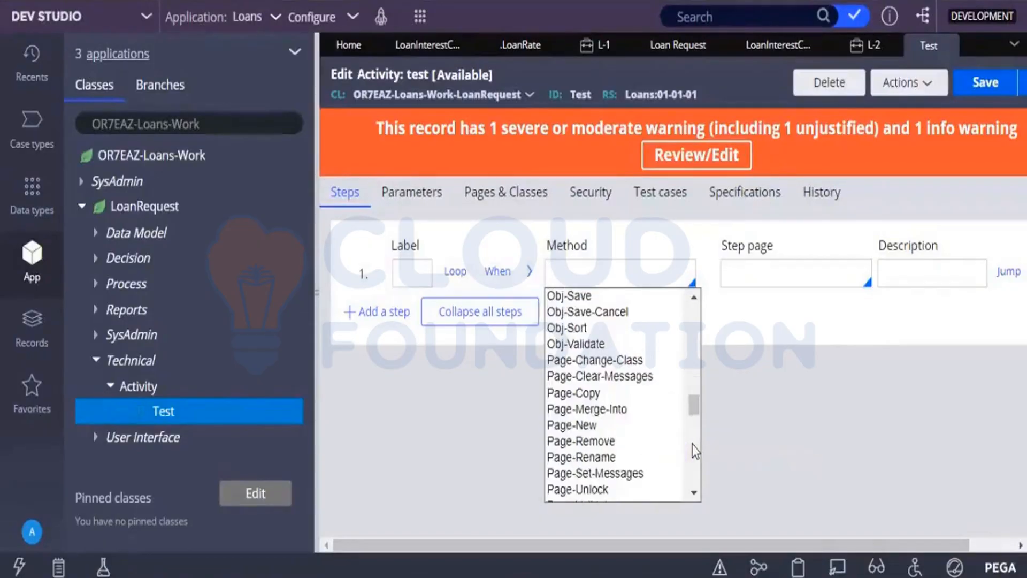
{"action": "left_click", "coordinate": [694, 450]}
{"action": "left_click", "coordinate": [695, 451]}
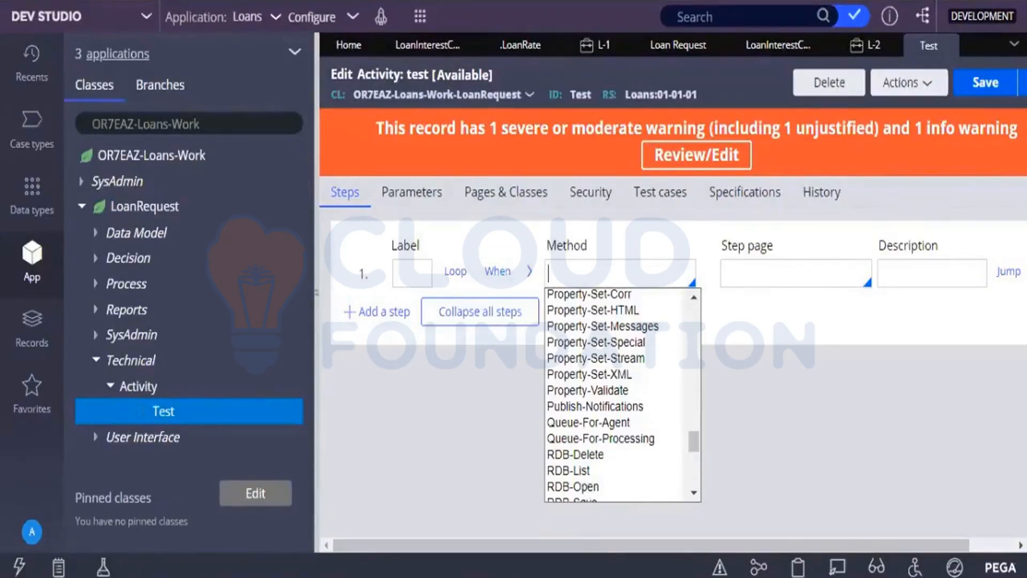
{"action": "left_click", "coordinate": [948, 49]}
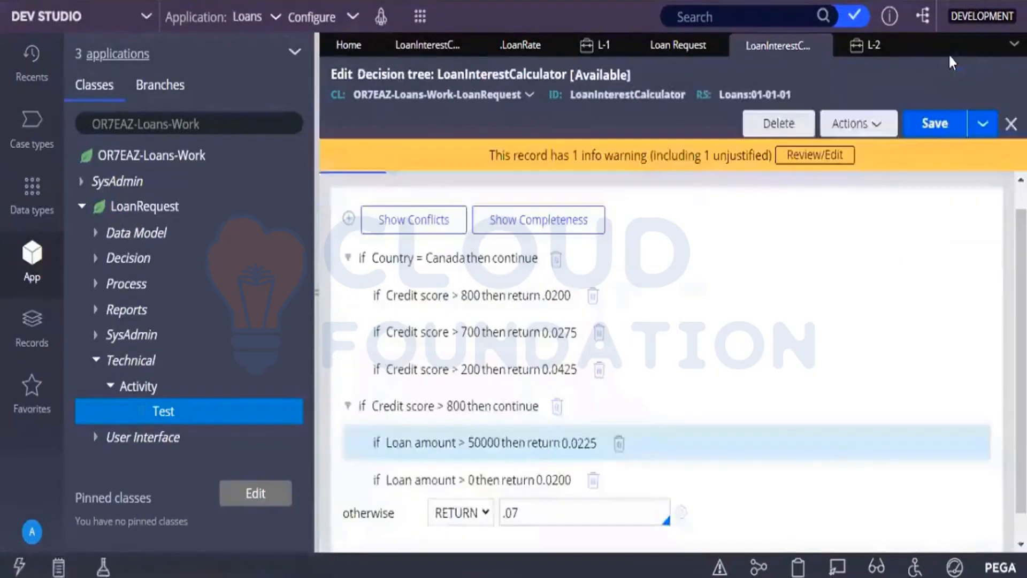